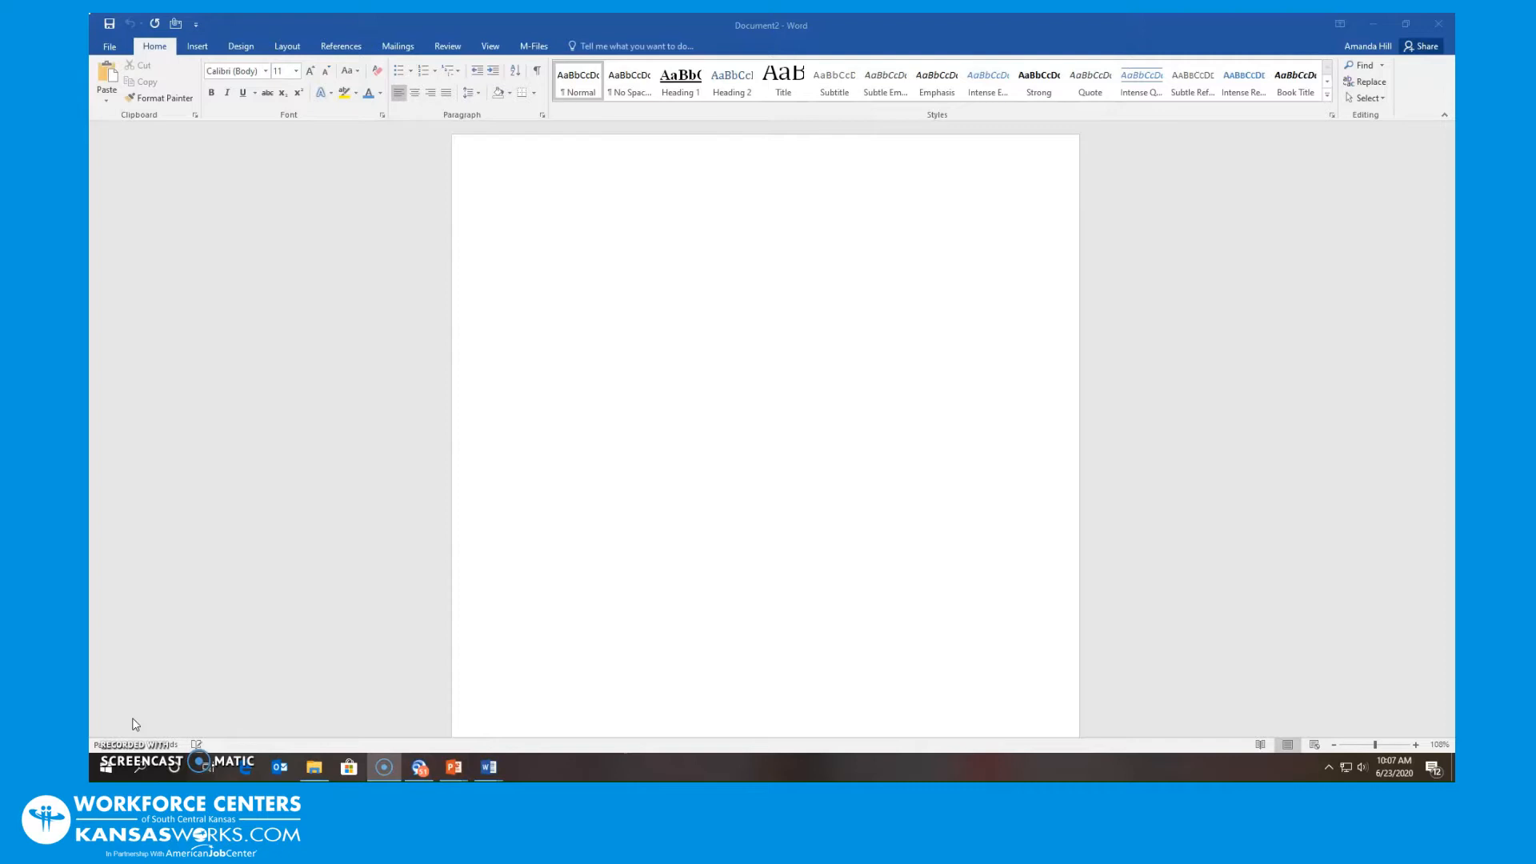
Step: Start the step-by-step mail merge wizard with Letters as the document type and continue to the starting document choice
click(403, 43)
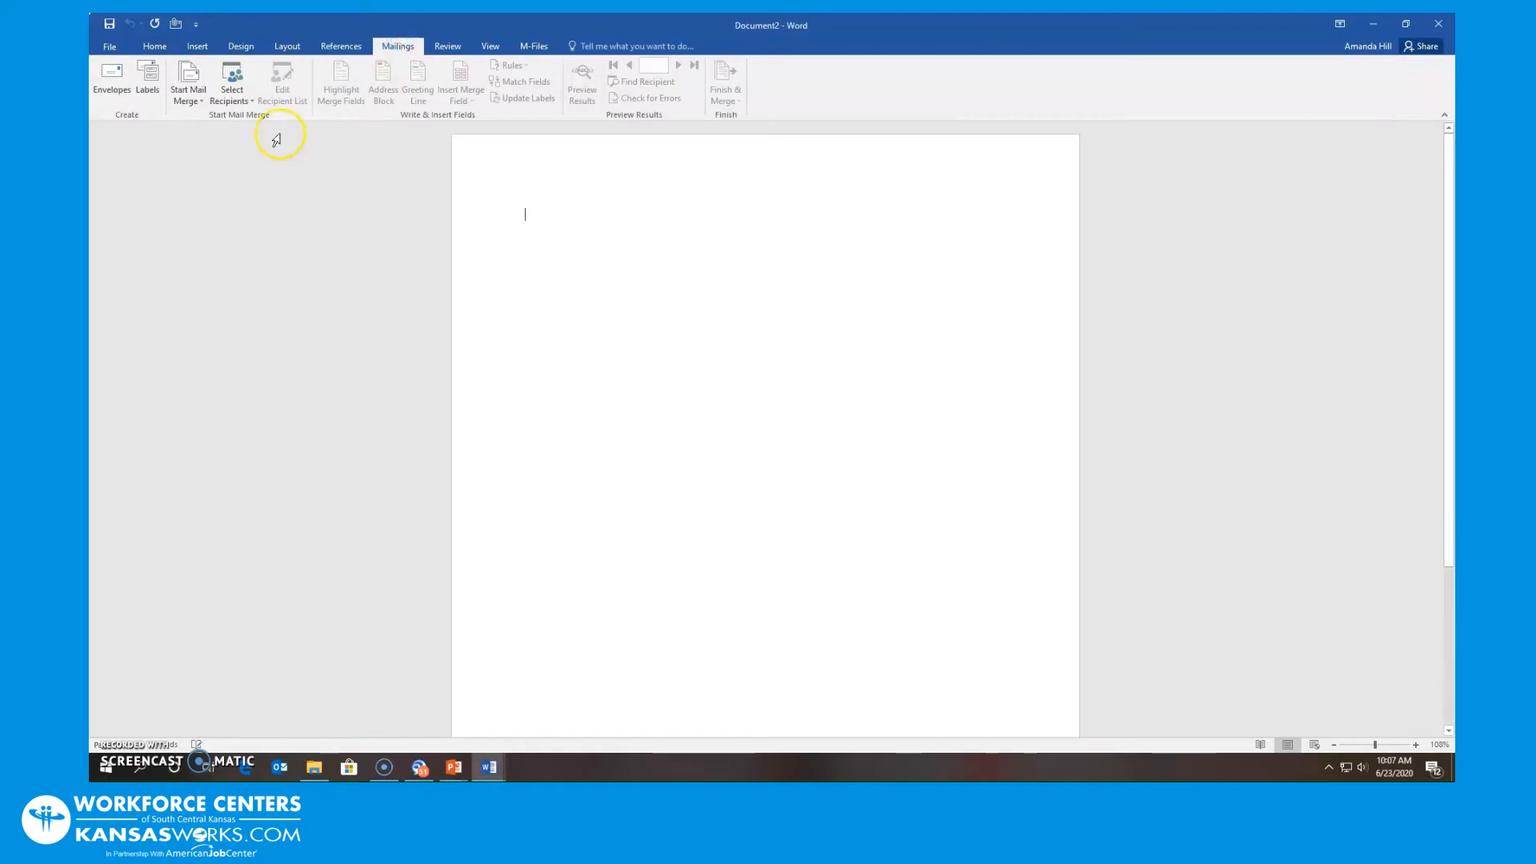
click(196, 108)
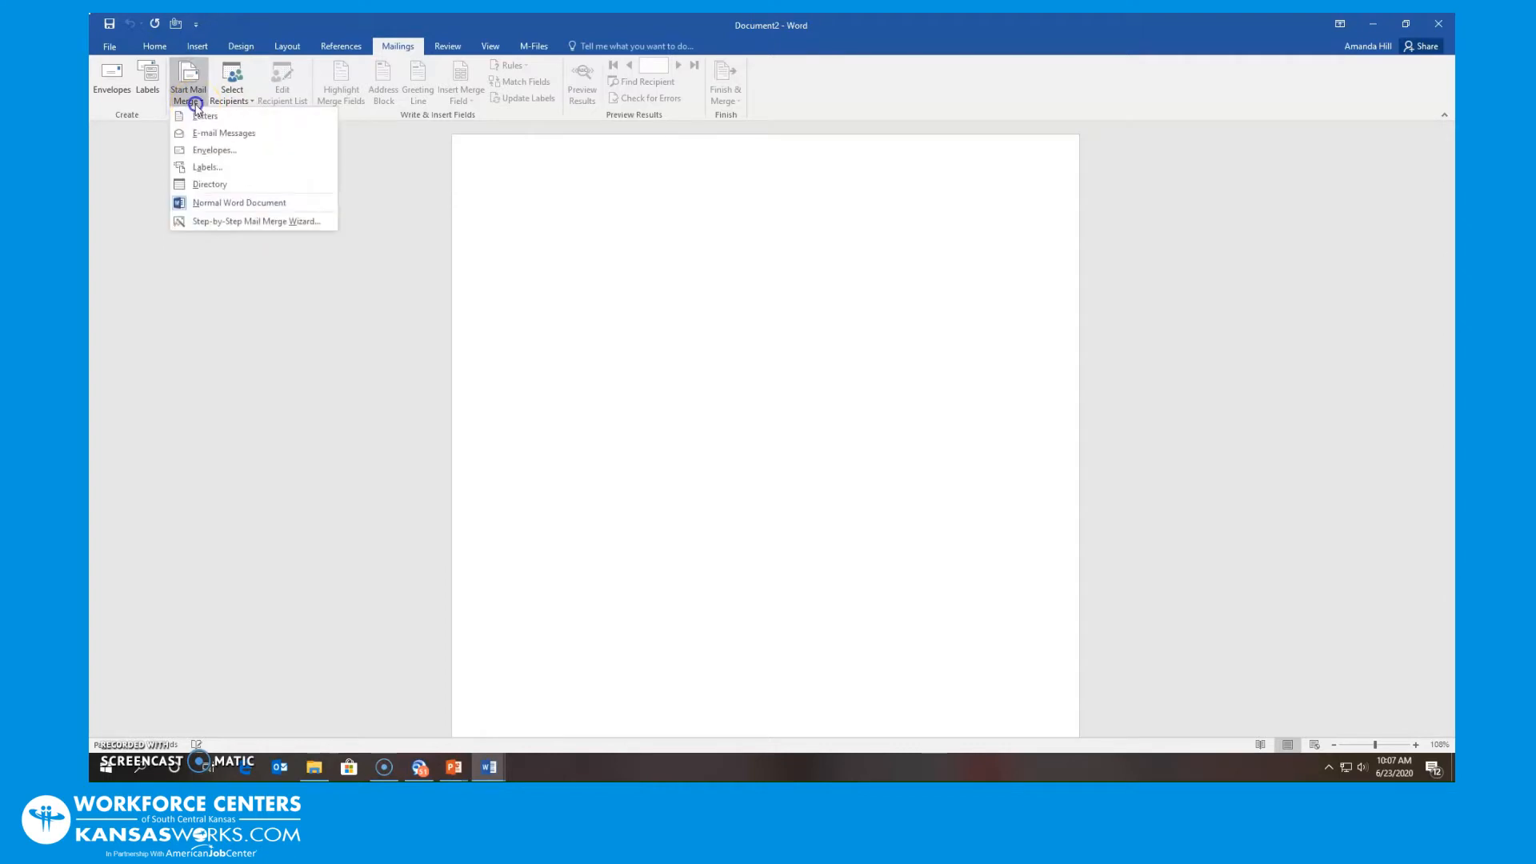
click(240, 221)
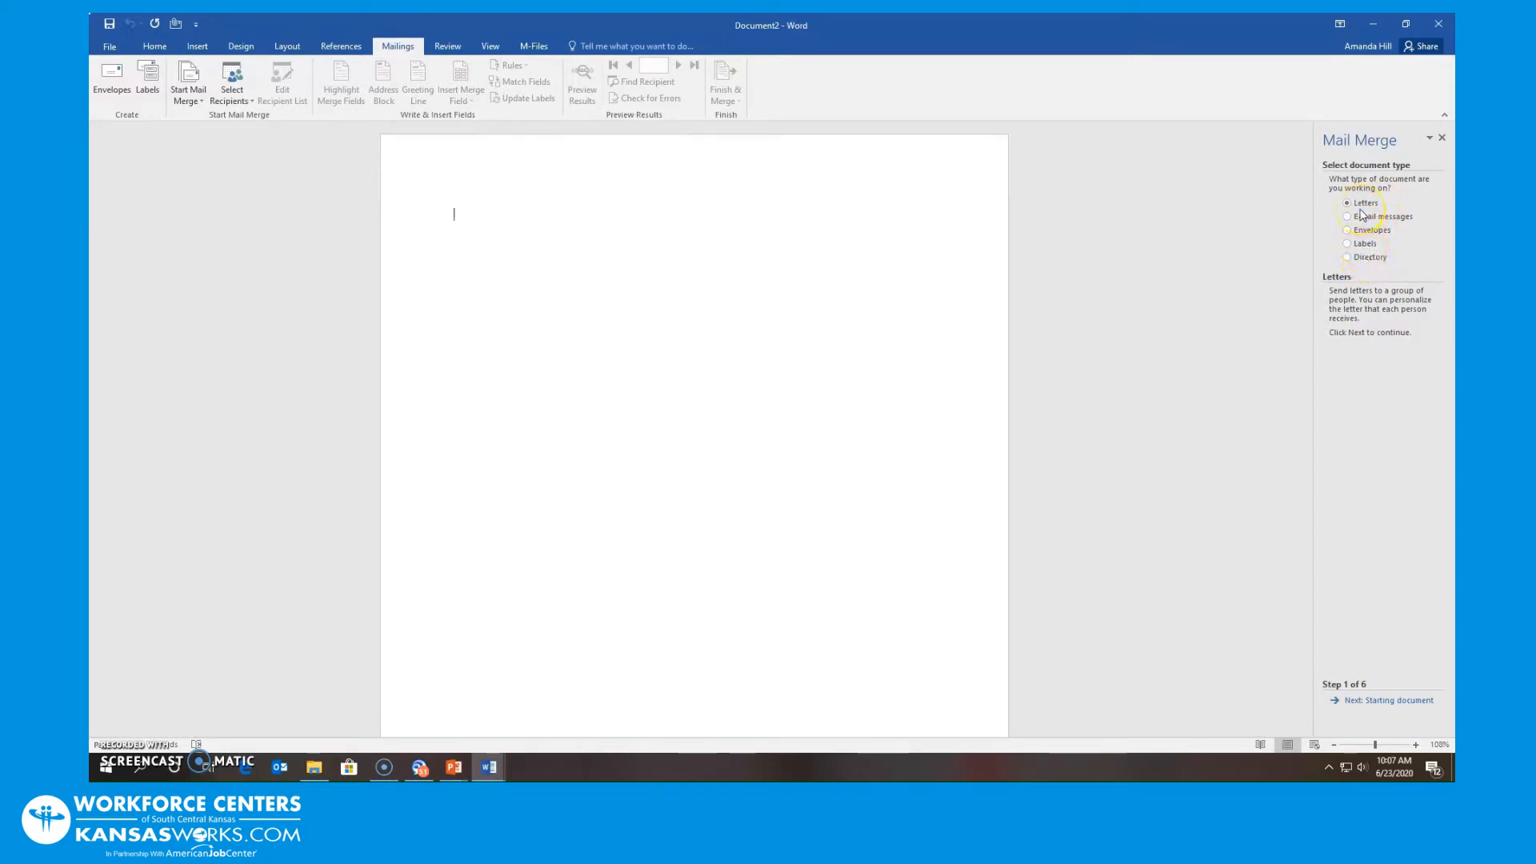
click(1344, 702)
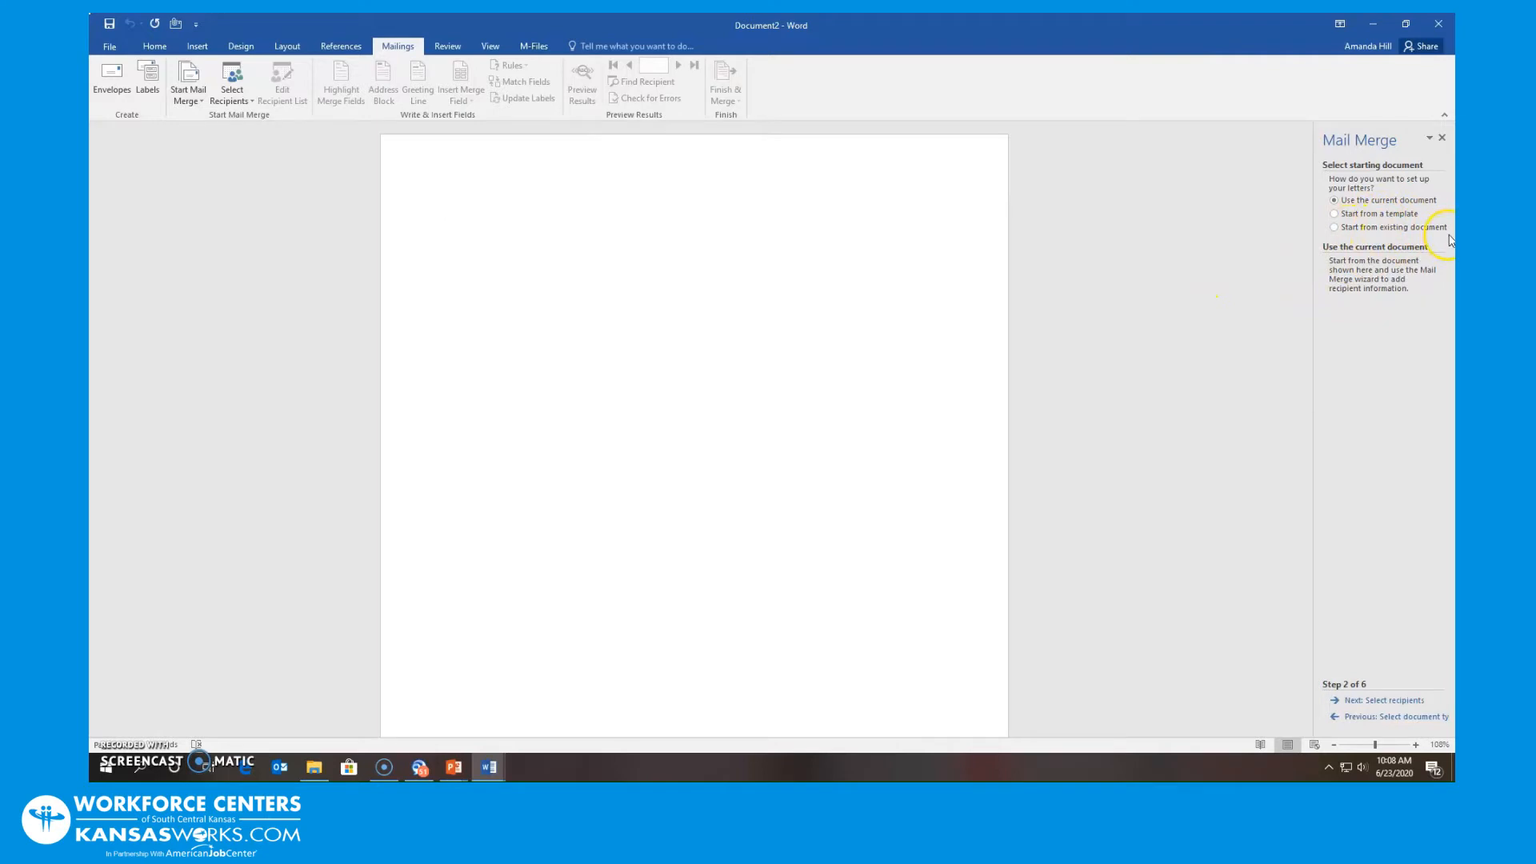
Step: Start the letter from the existing document Preparing a Mailer Practice on the Desktop
click(1335, 228)
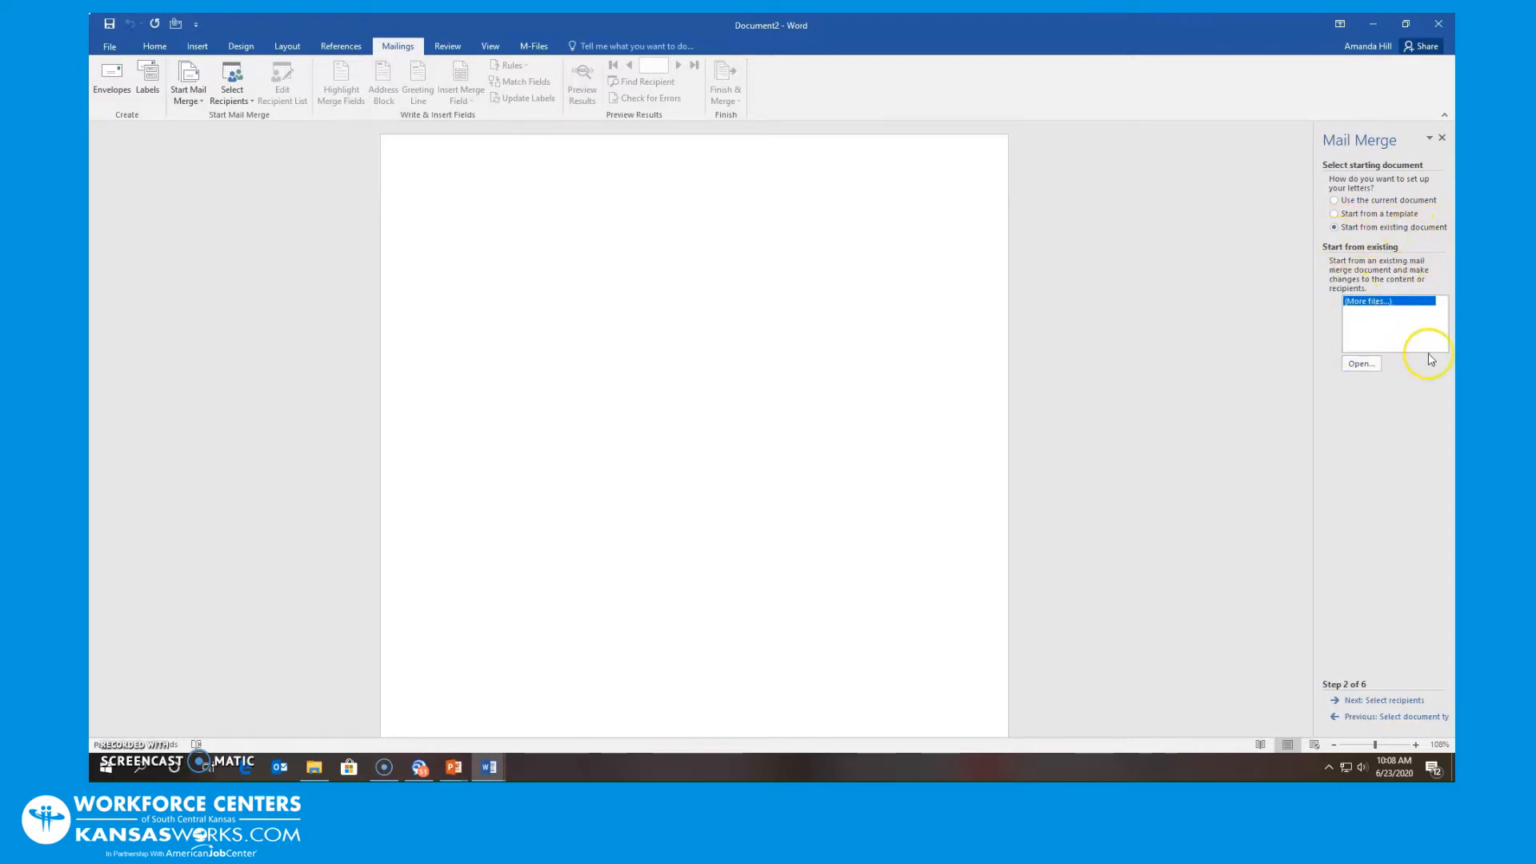
click(1353, 371)
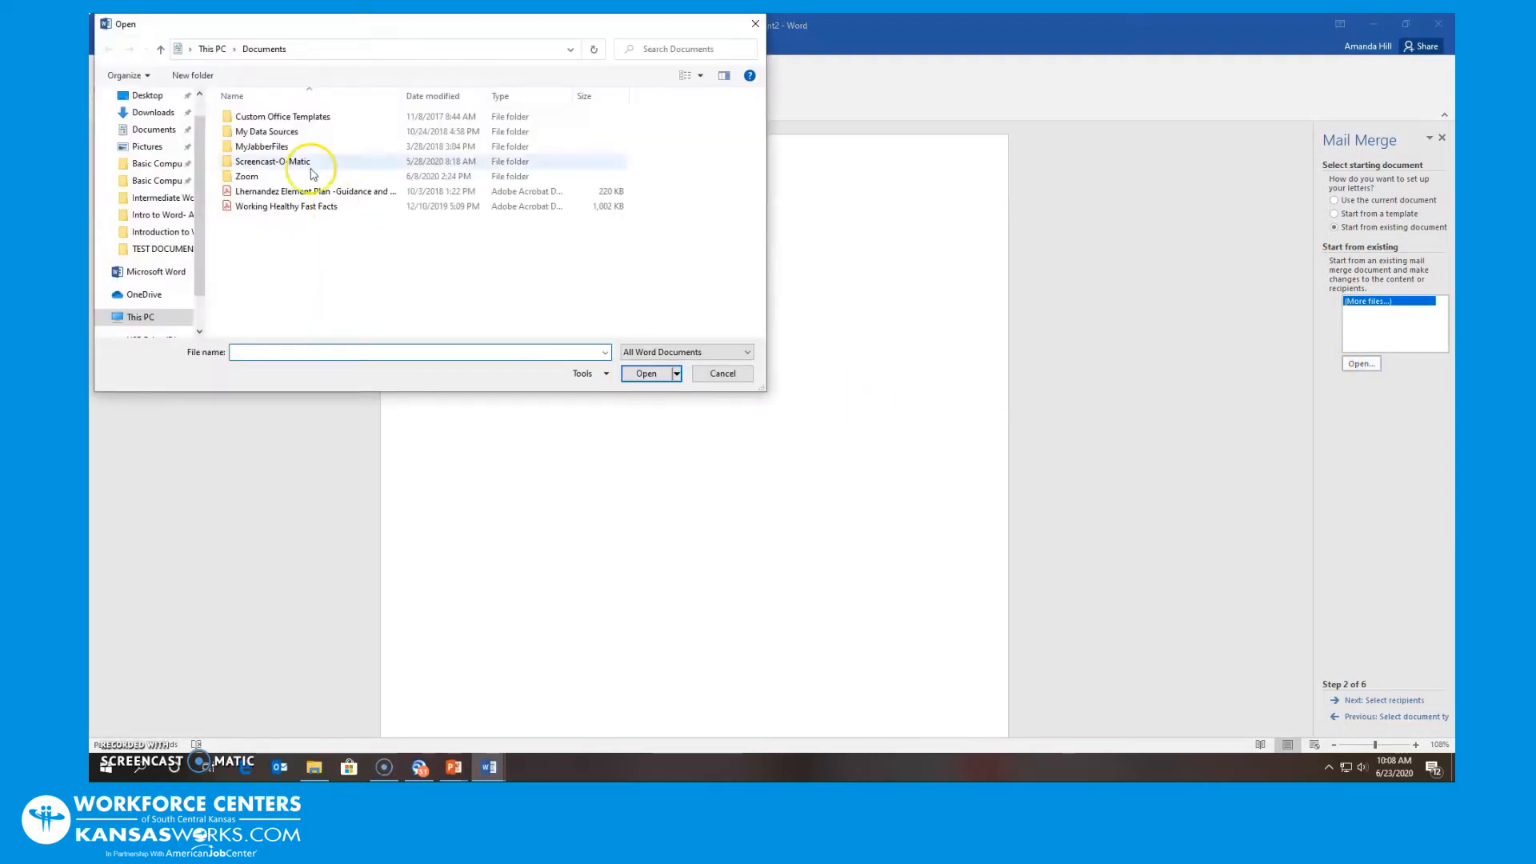
click(148, 95)
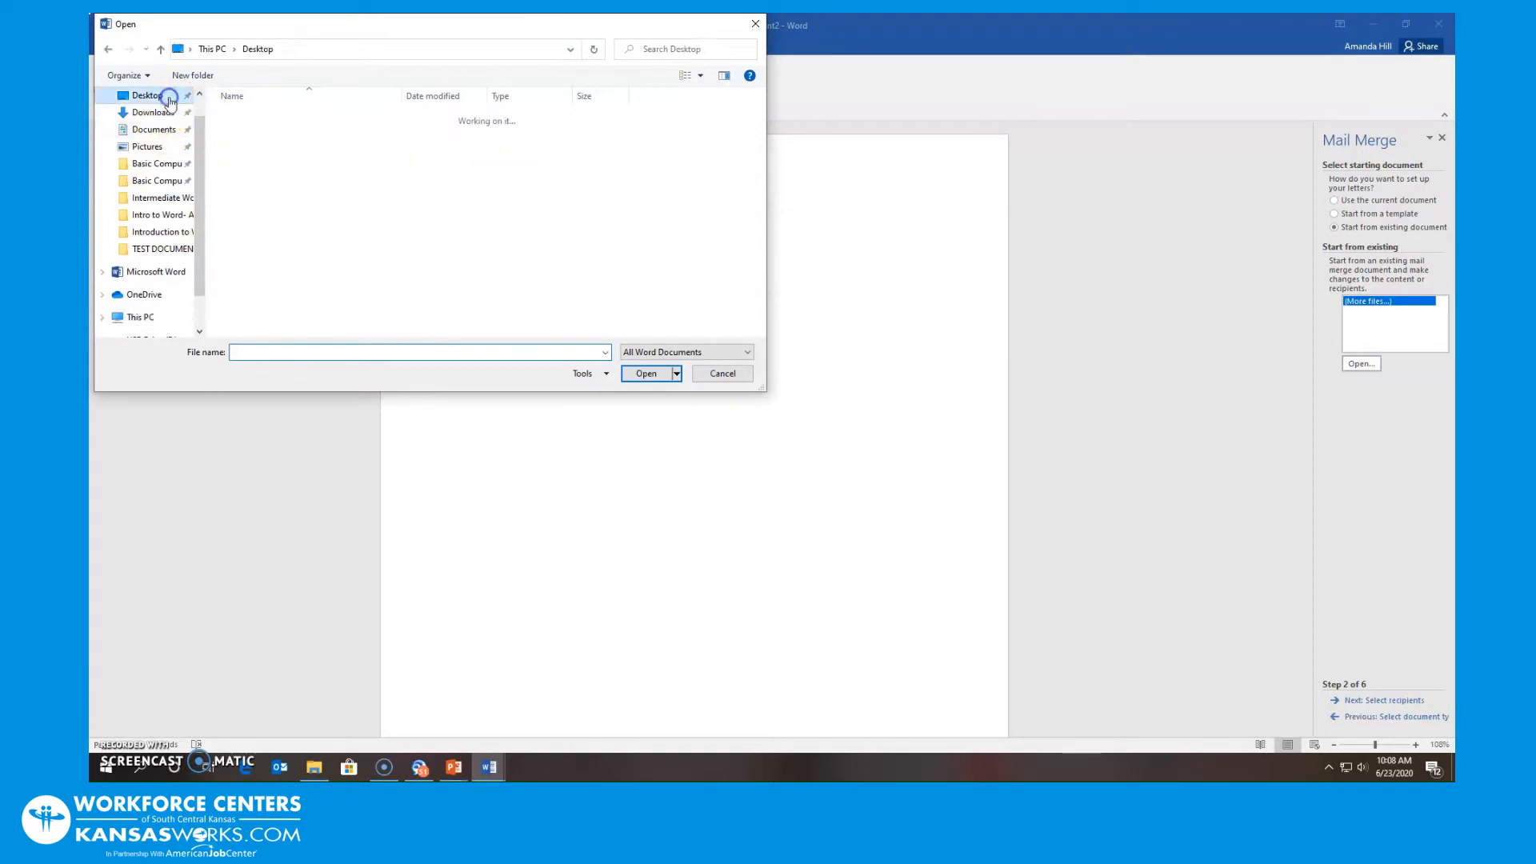
drag(761, 127, 712, 288)
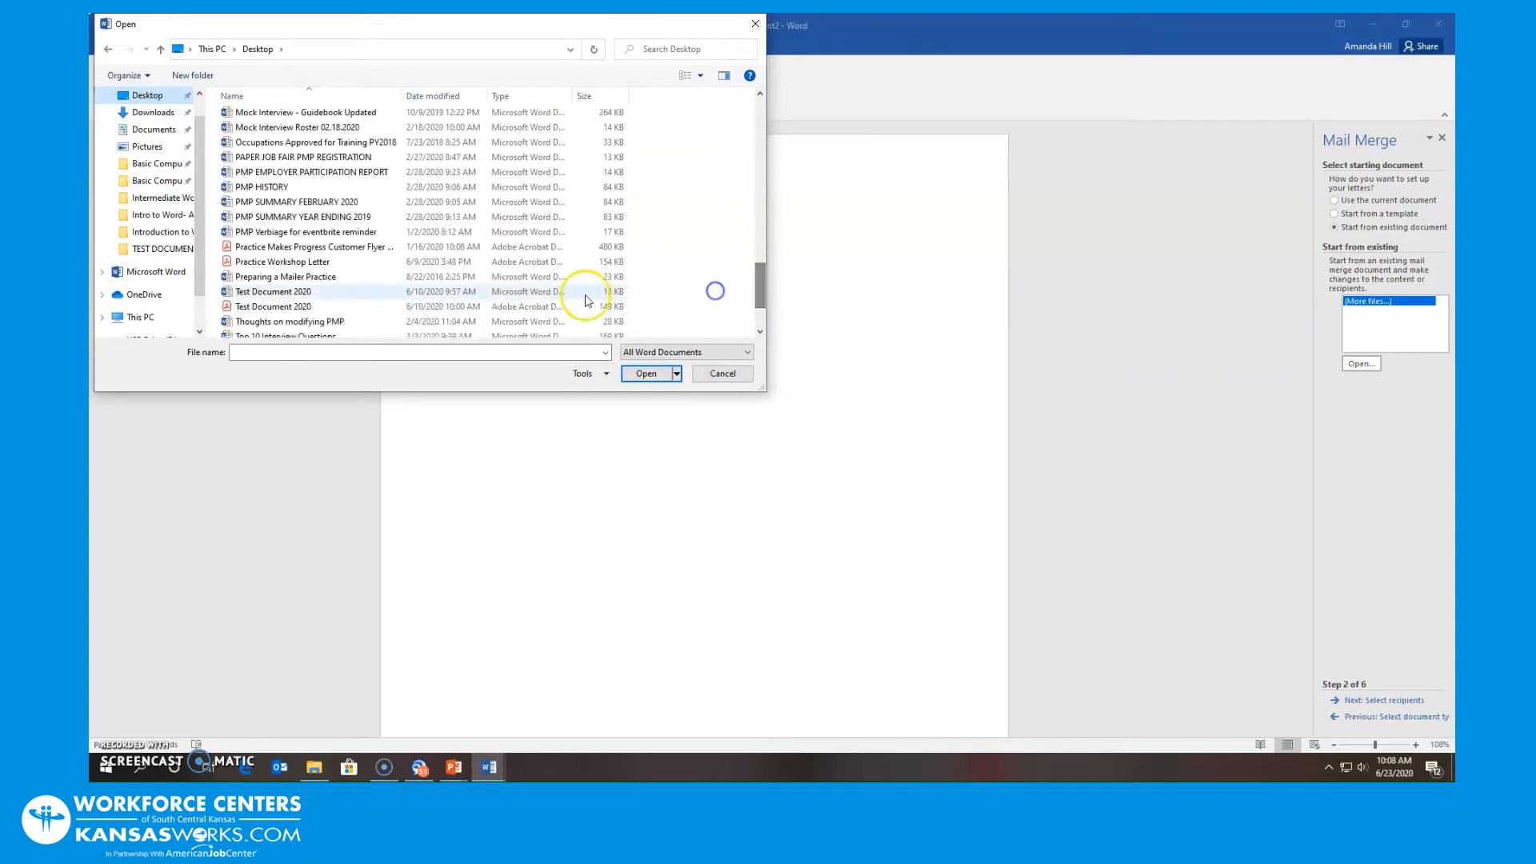
double_click(353, 288)
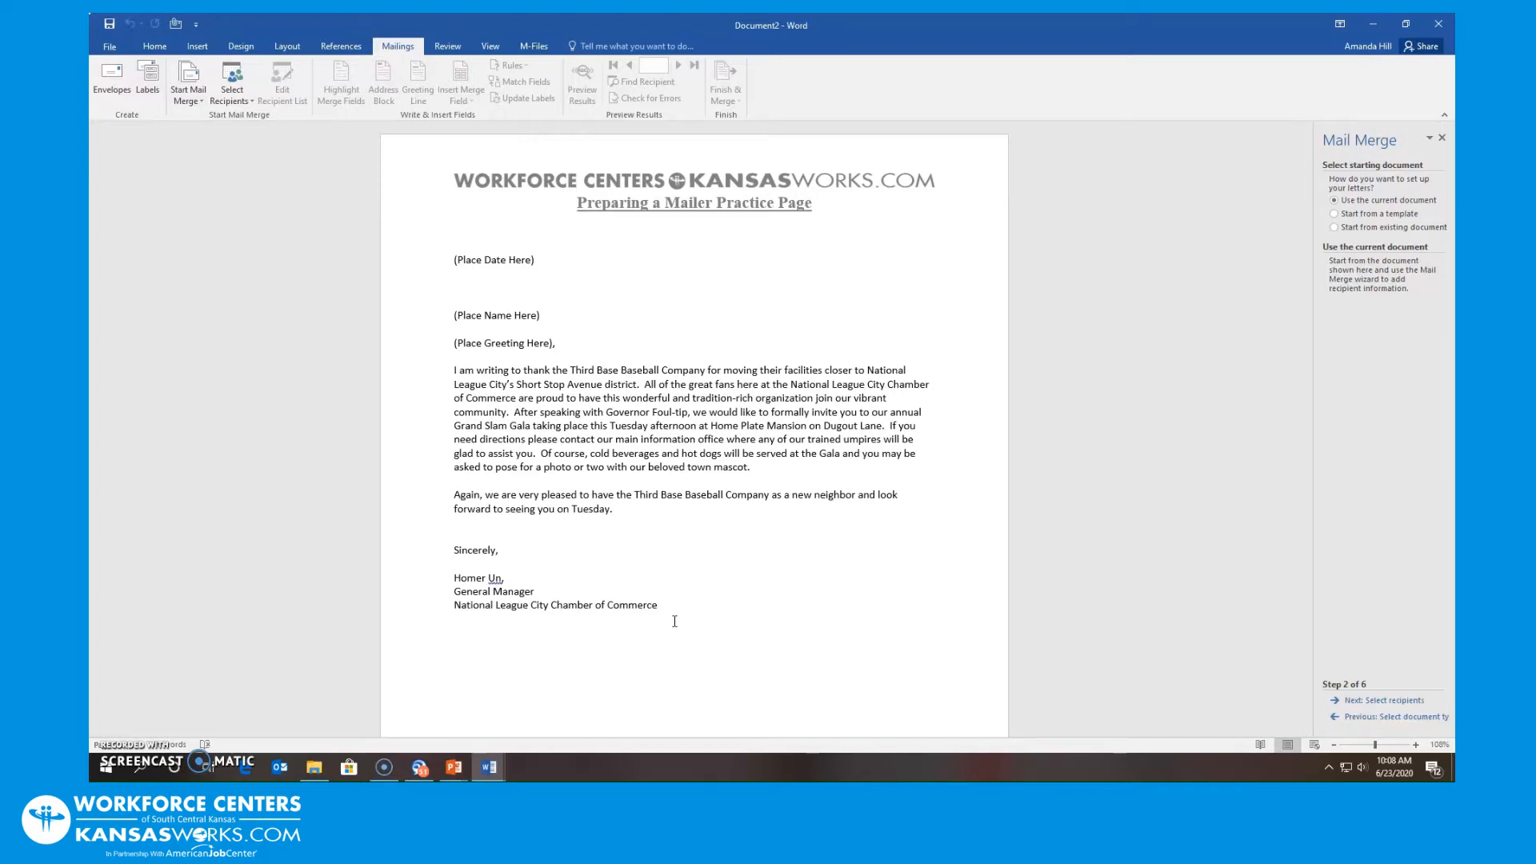
Step: Use Sheet1$ of the existing Preparing a Mailer Contact List file on the Desktop as the recipient list, keeping all recipients included
click(1409, 700)
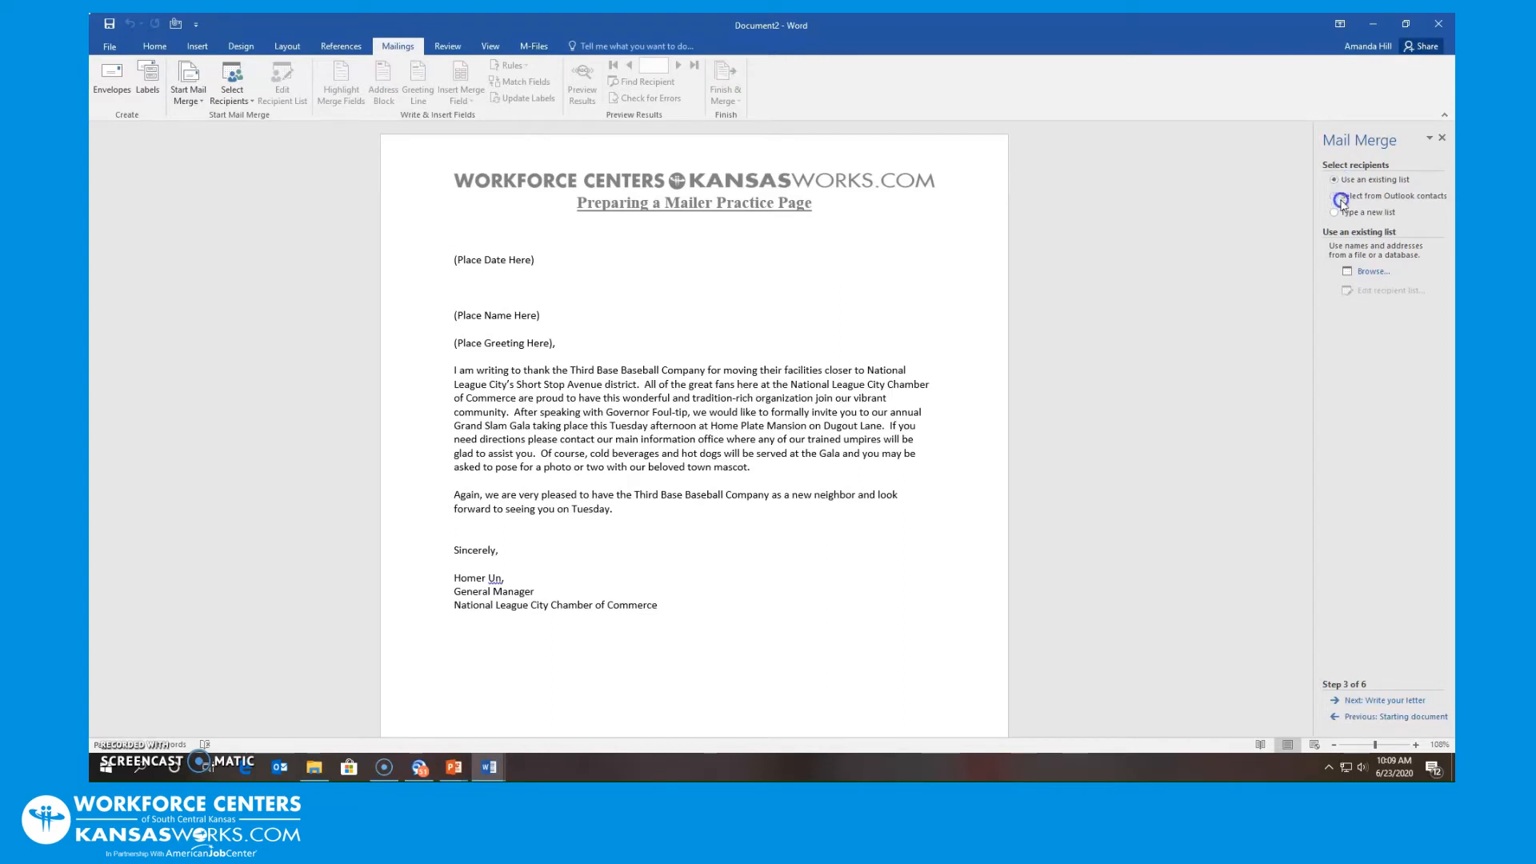
click(1365, 272)
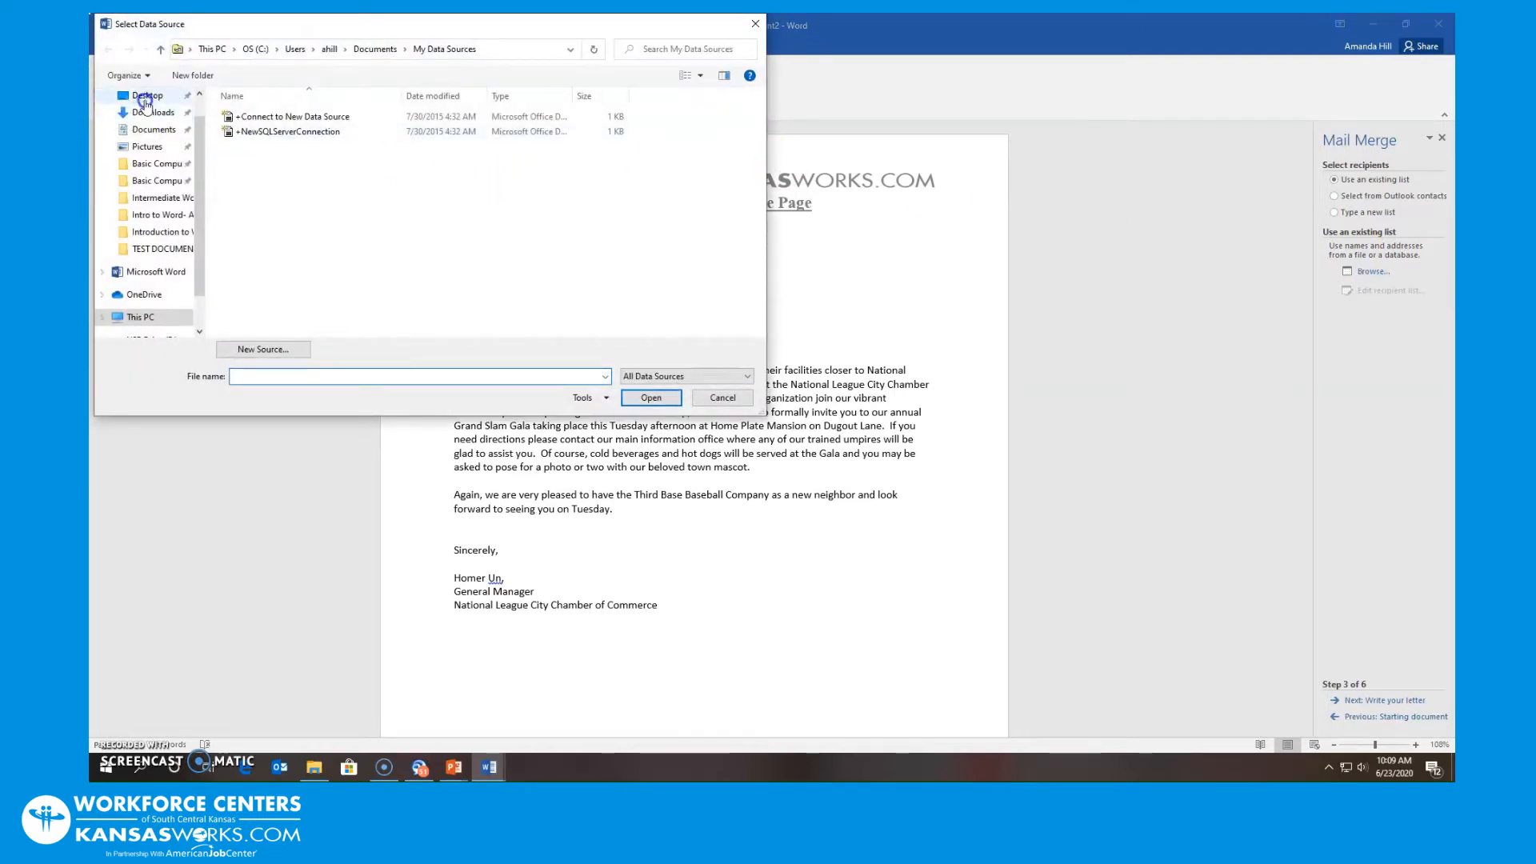
click(149, 97)
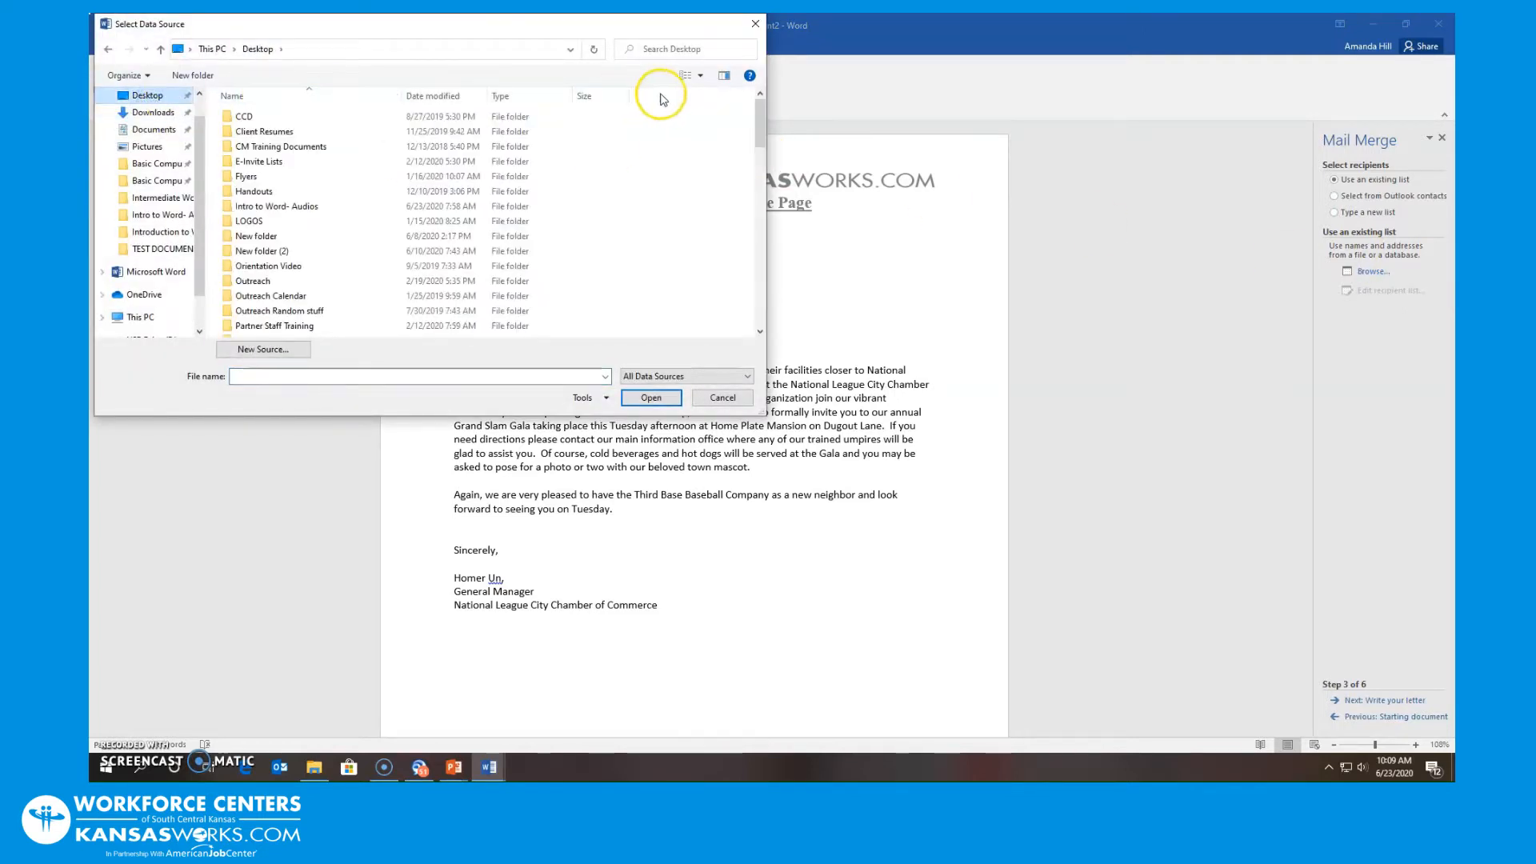
drag(756, 126, 758, 295)
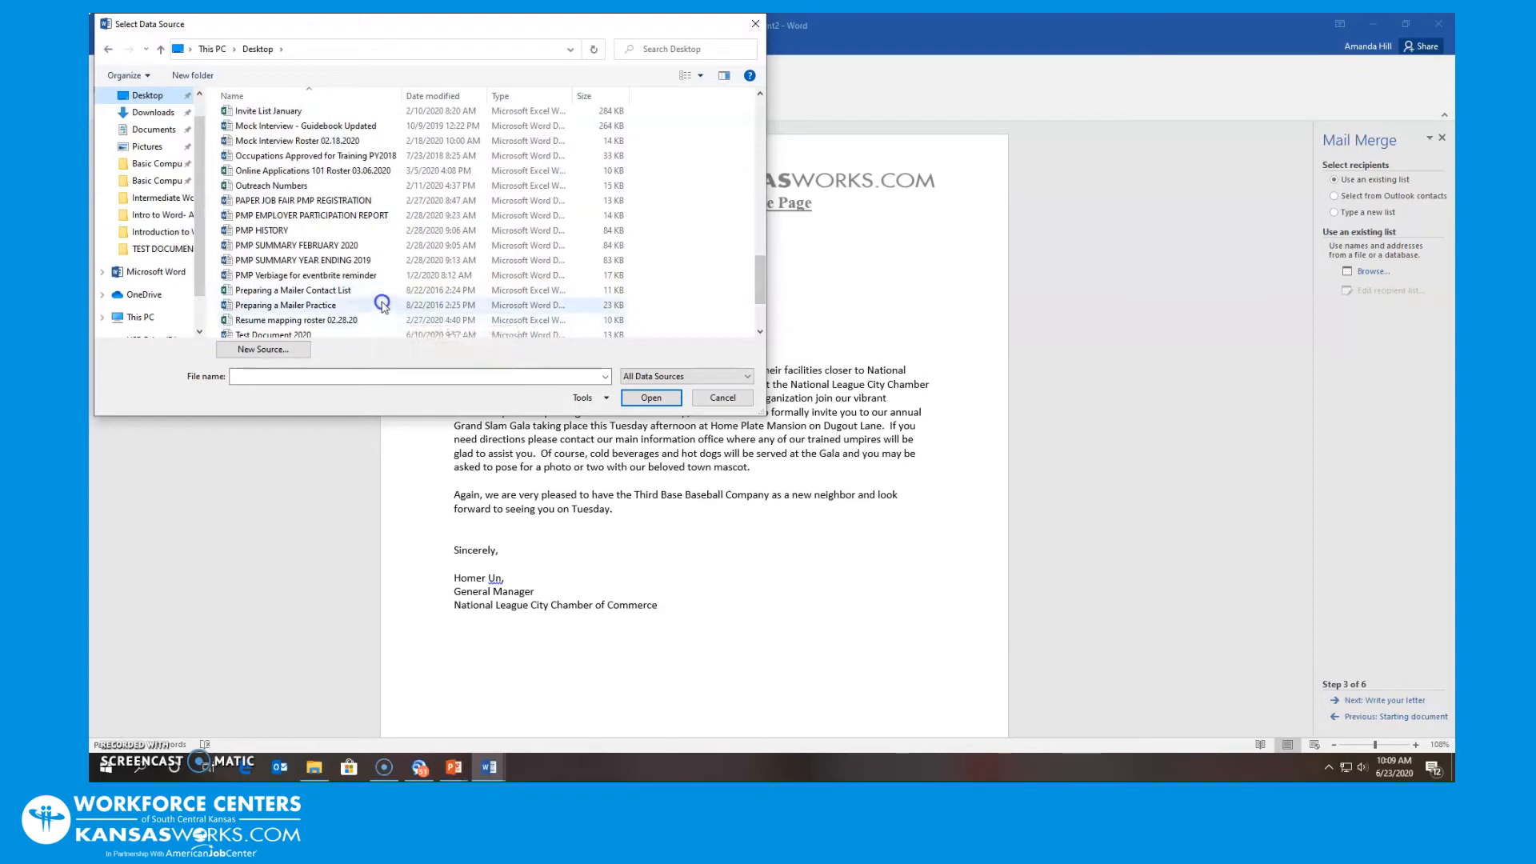
double_click(376, 290)
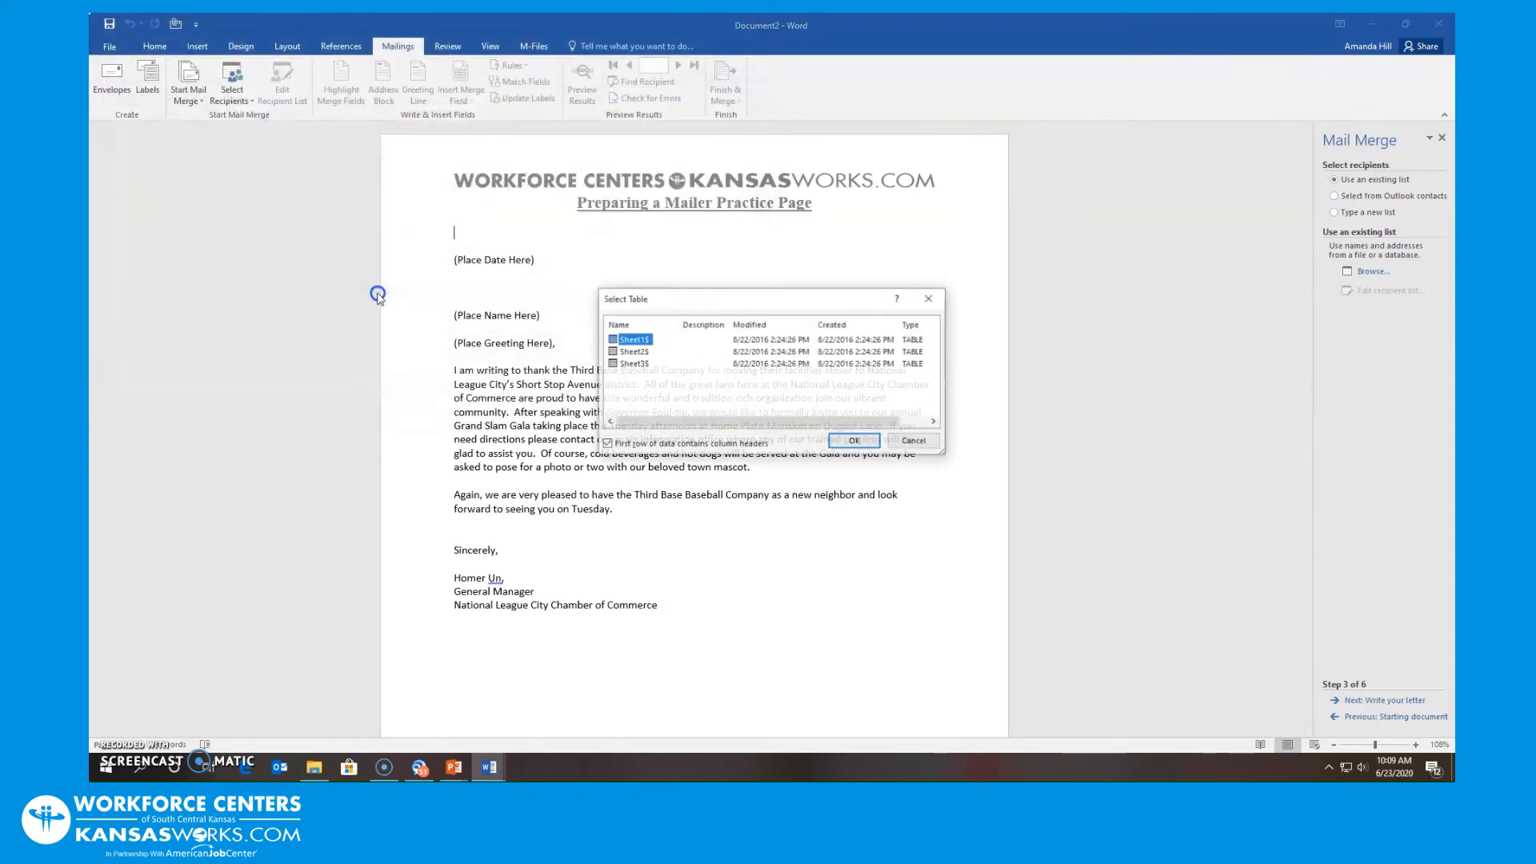
click(842, 442)
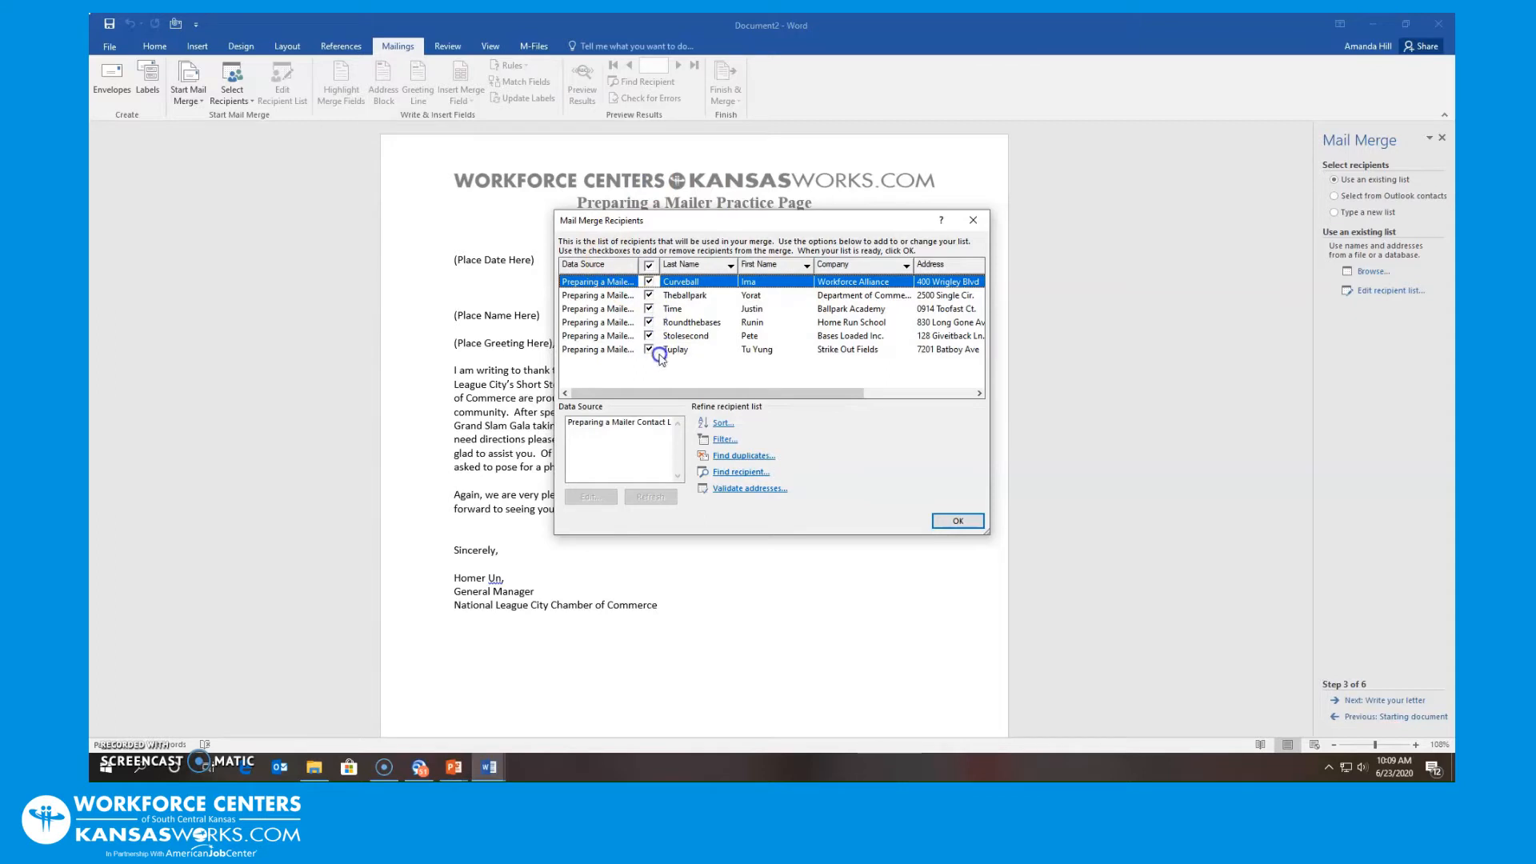
click(958, 521)
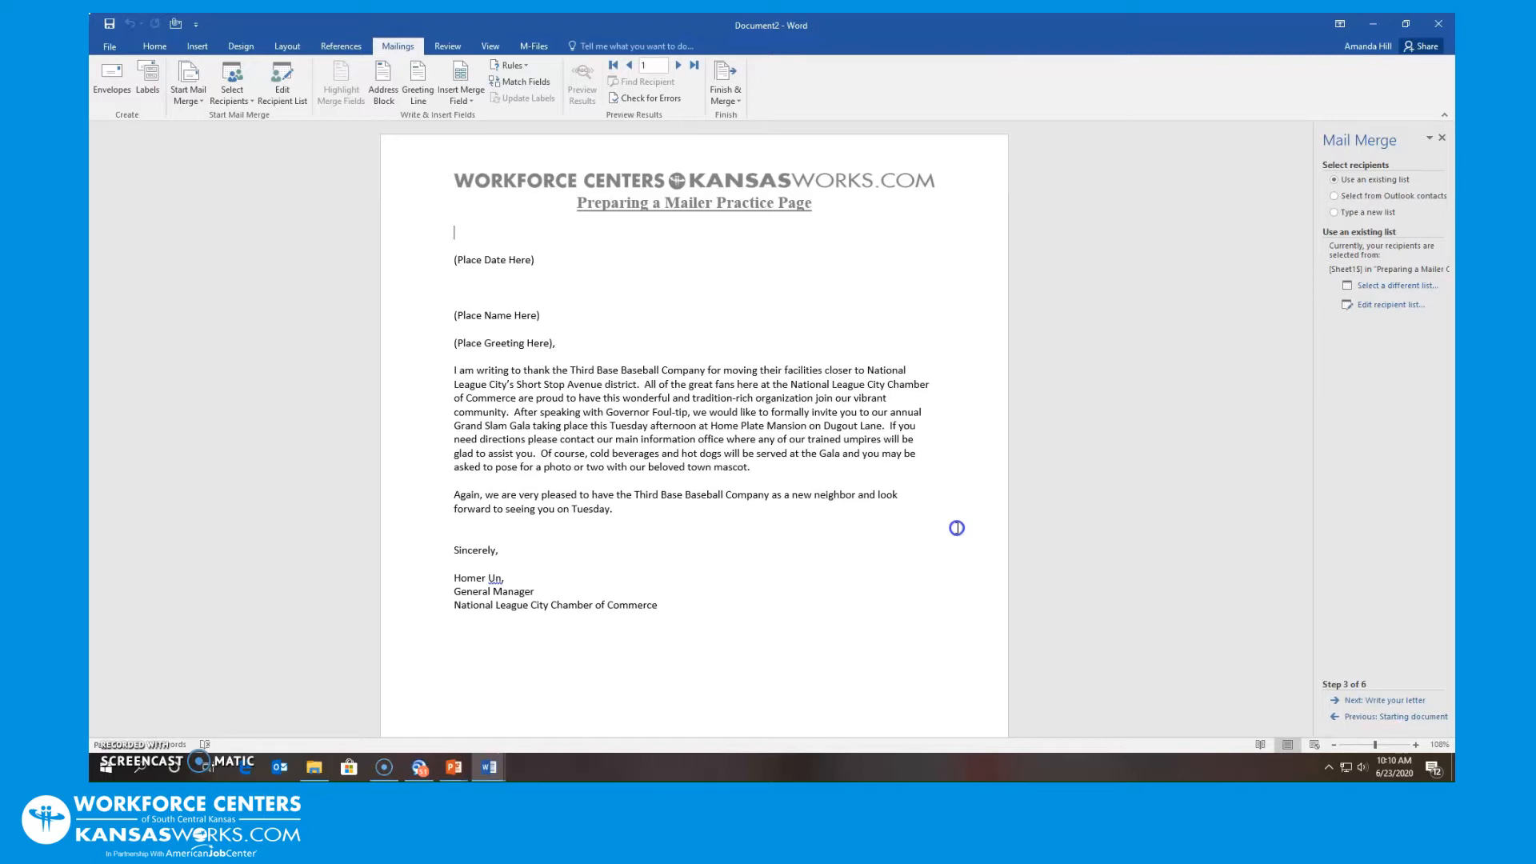
Step: Advance to writing the letter and replace the (Place Date Here) placeholder with the current date in the "June 23, 2020" format
click(1384, 704)
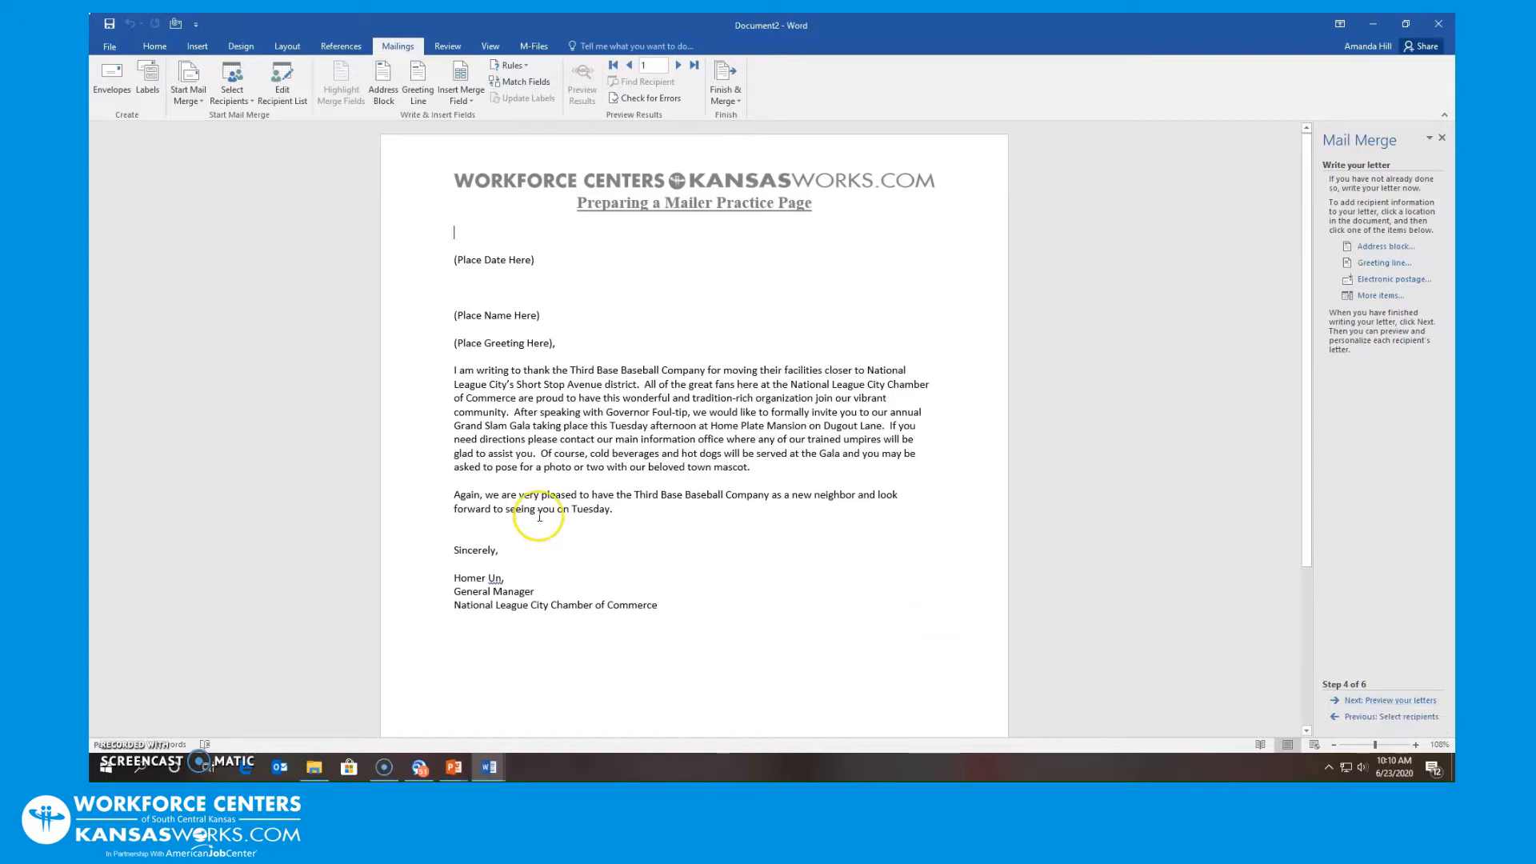
drag(540, 262, 450, 264)
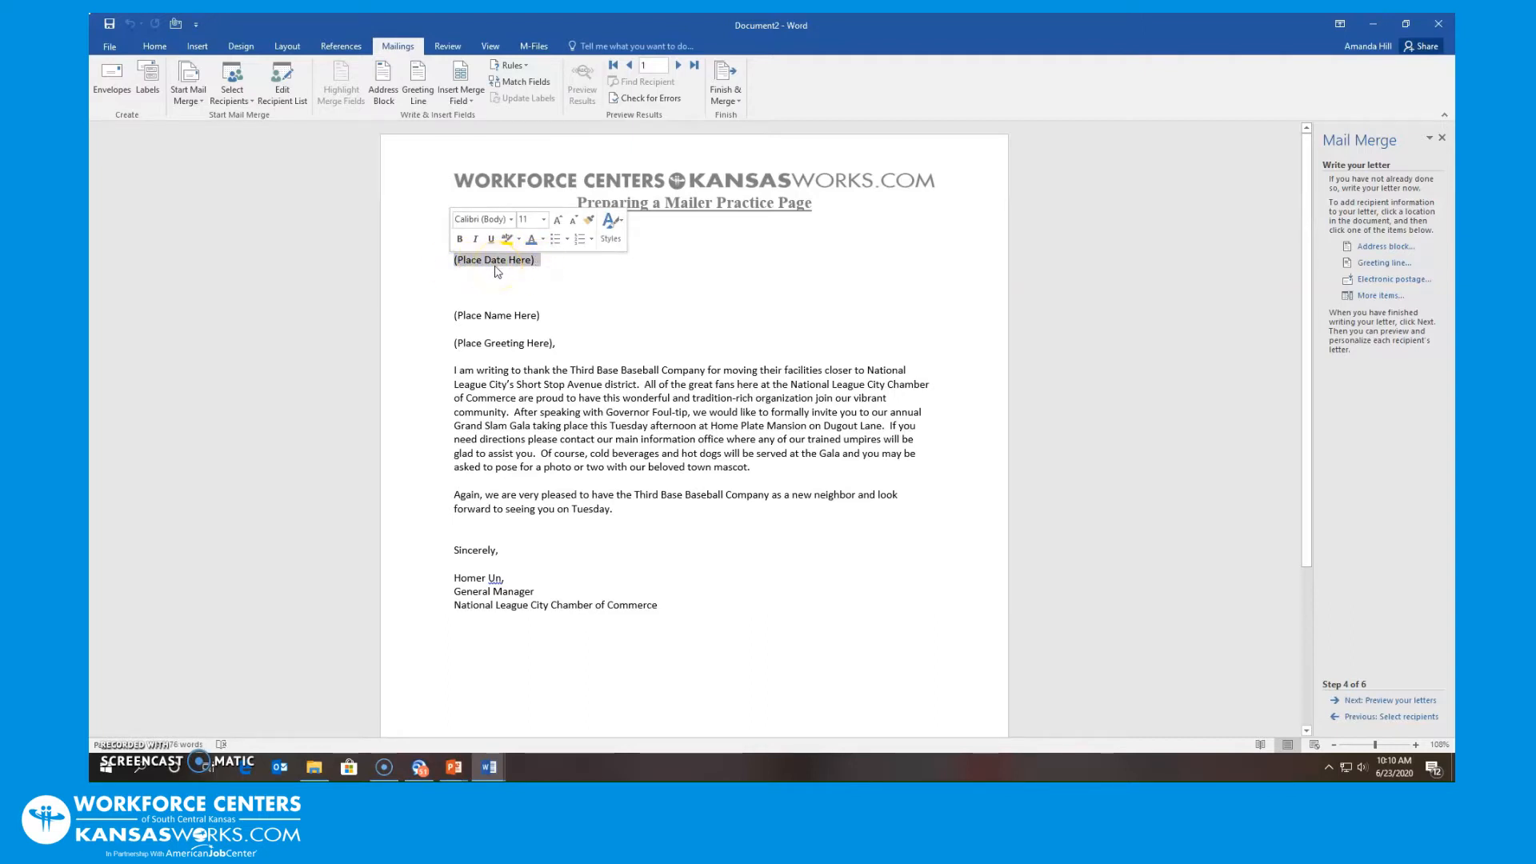
key(Delete)
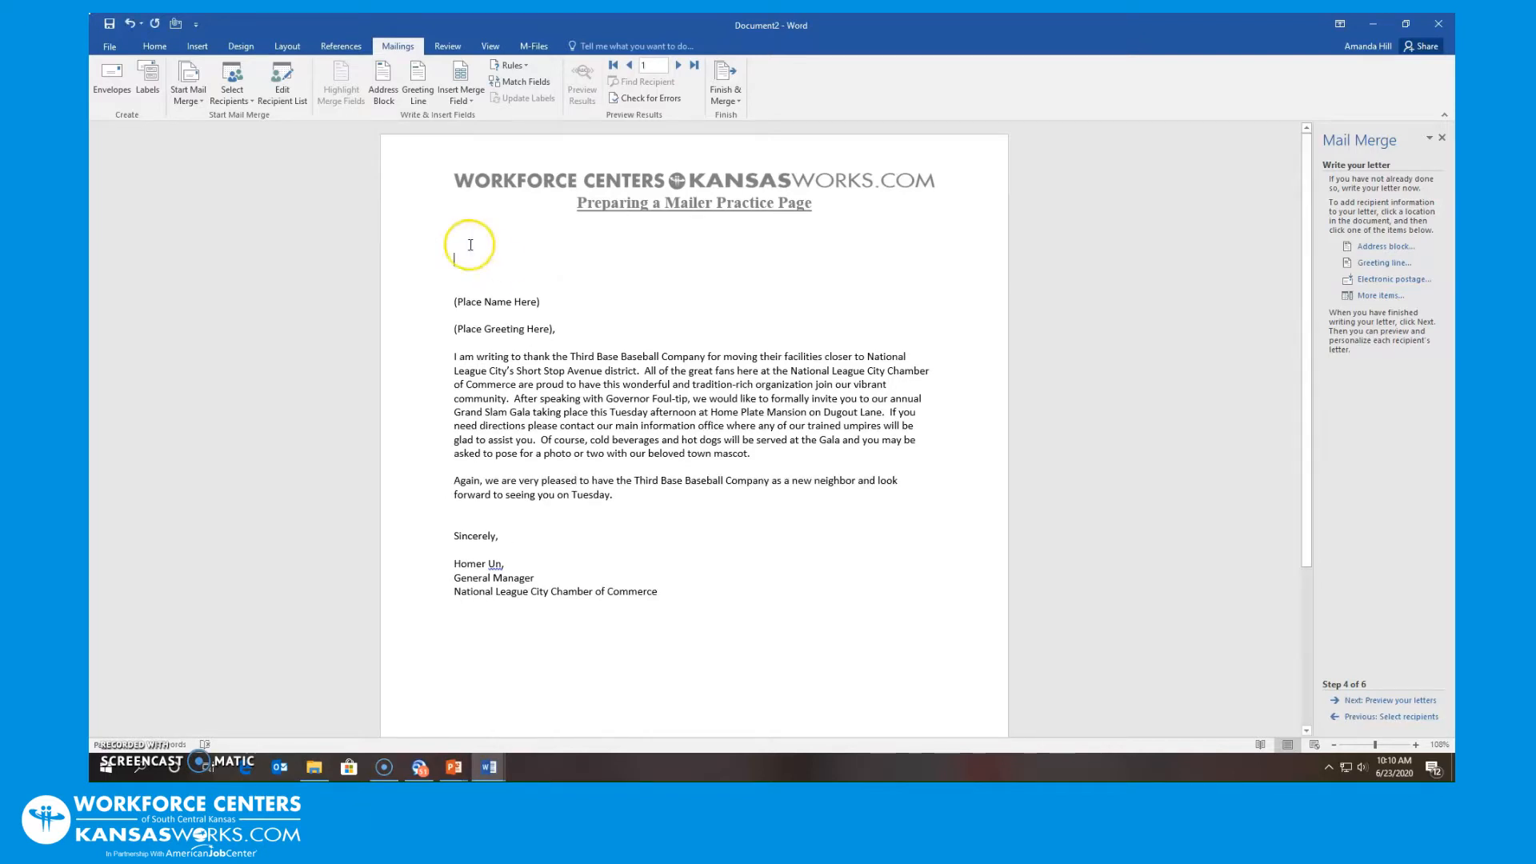
click(196, 48)
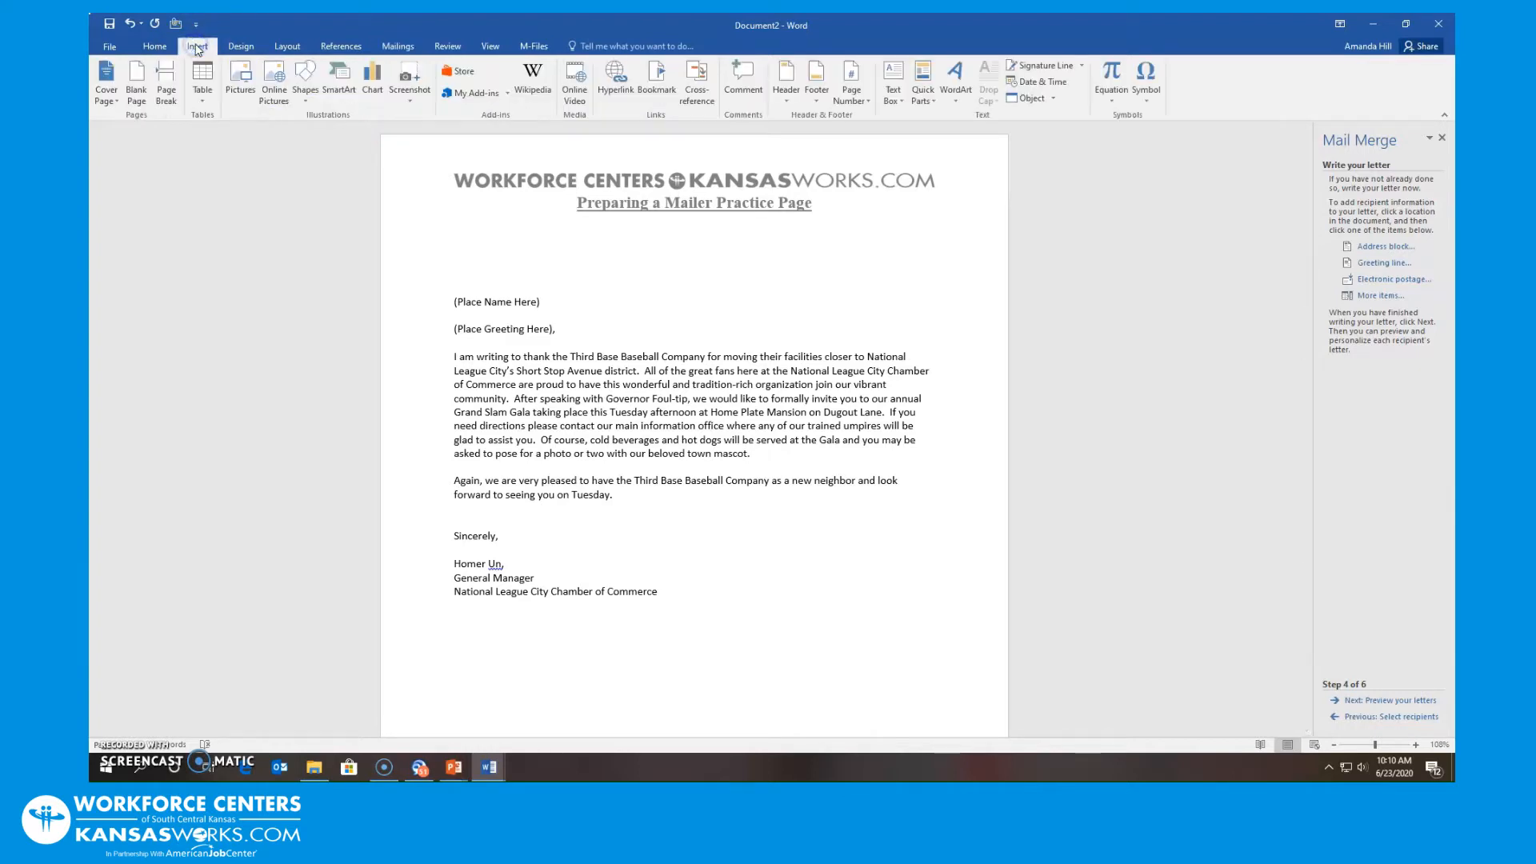
click(1032, 86)
click(1014, 85)
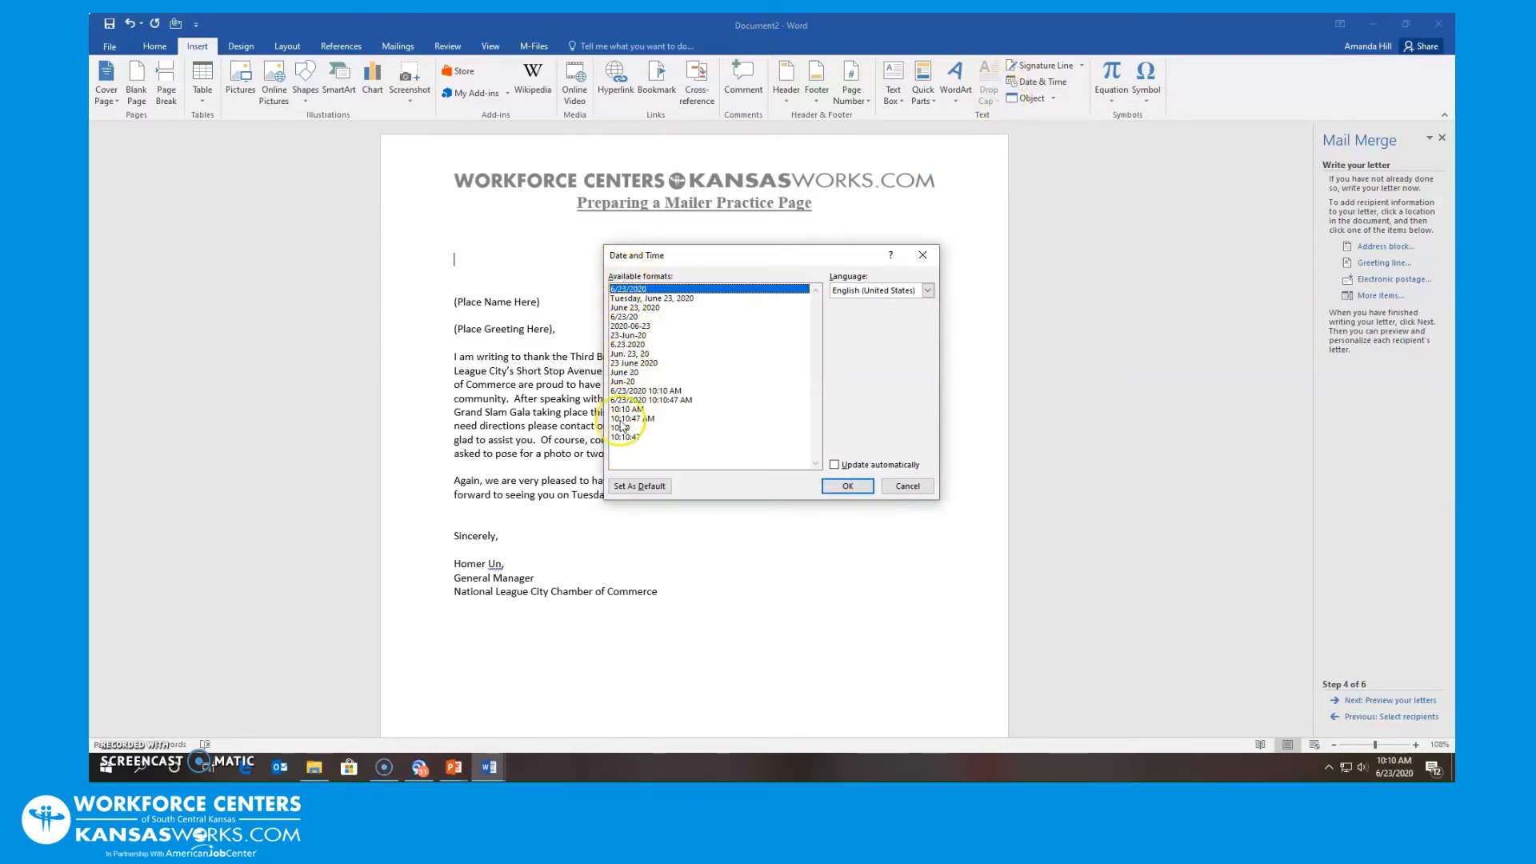
click(659, 307)
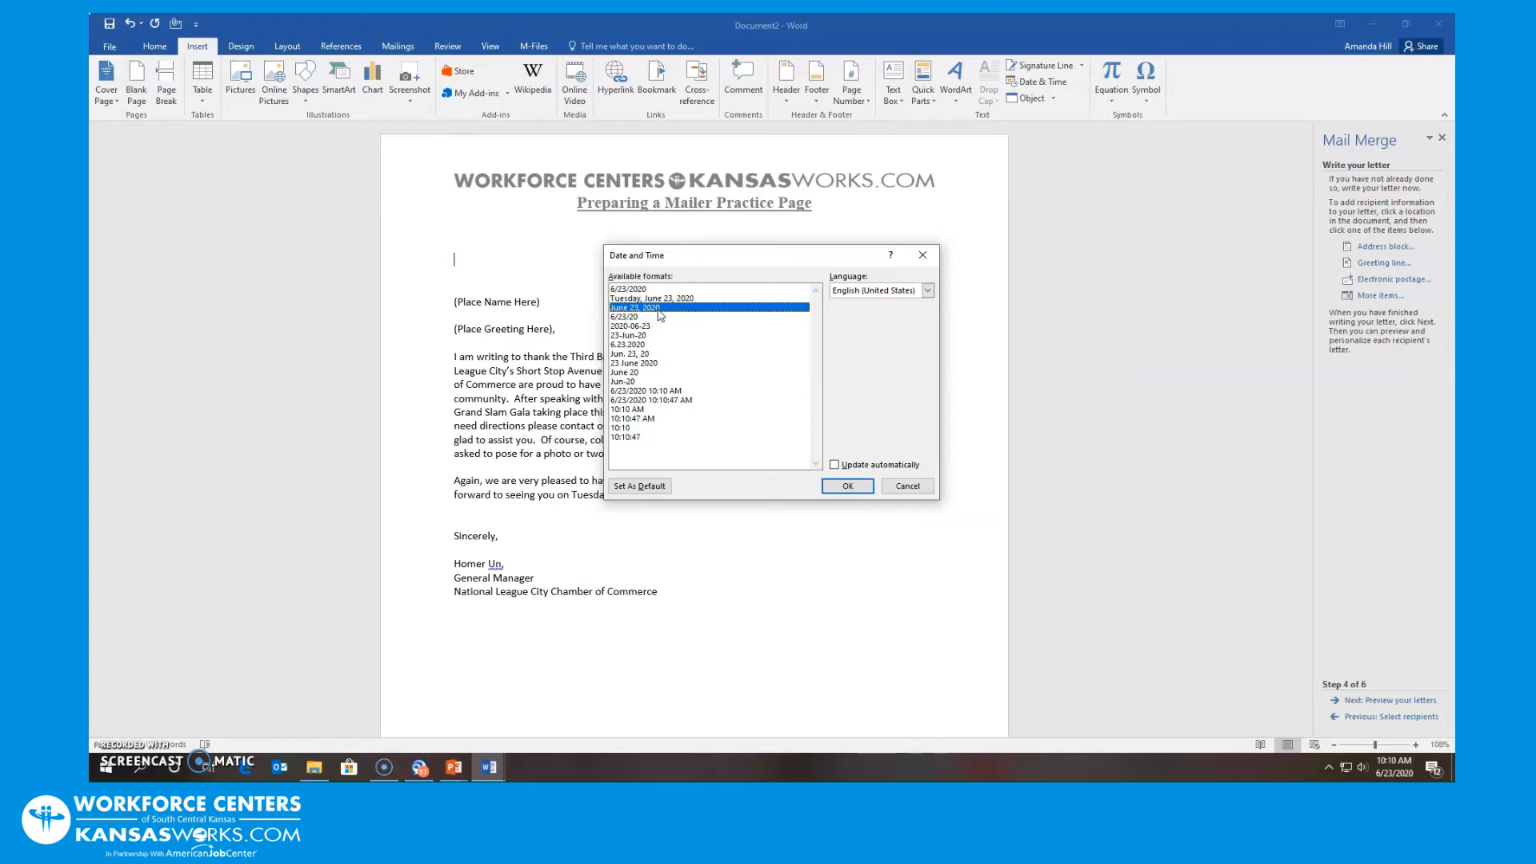
click(835, 490)
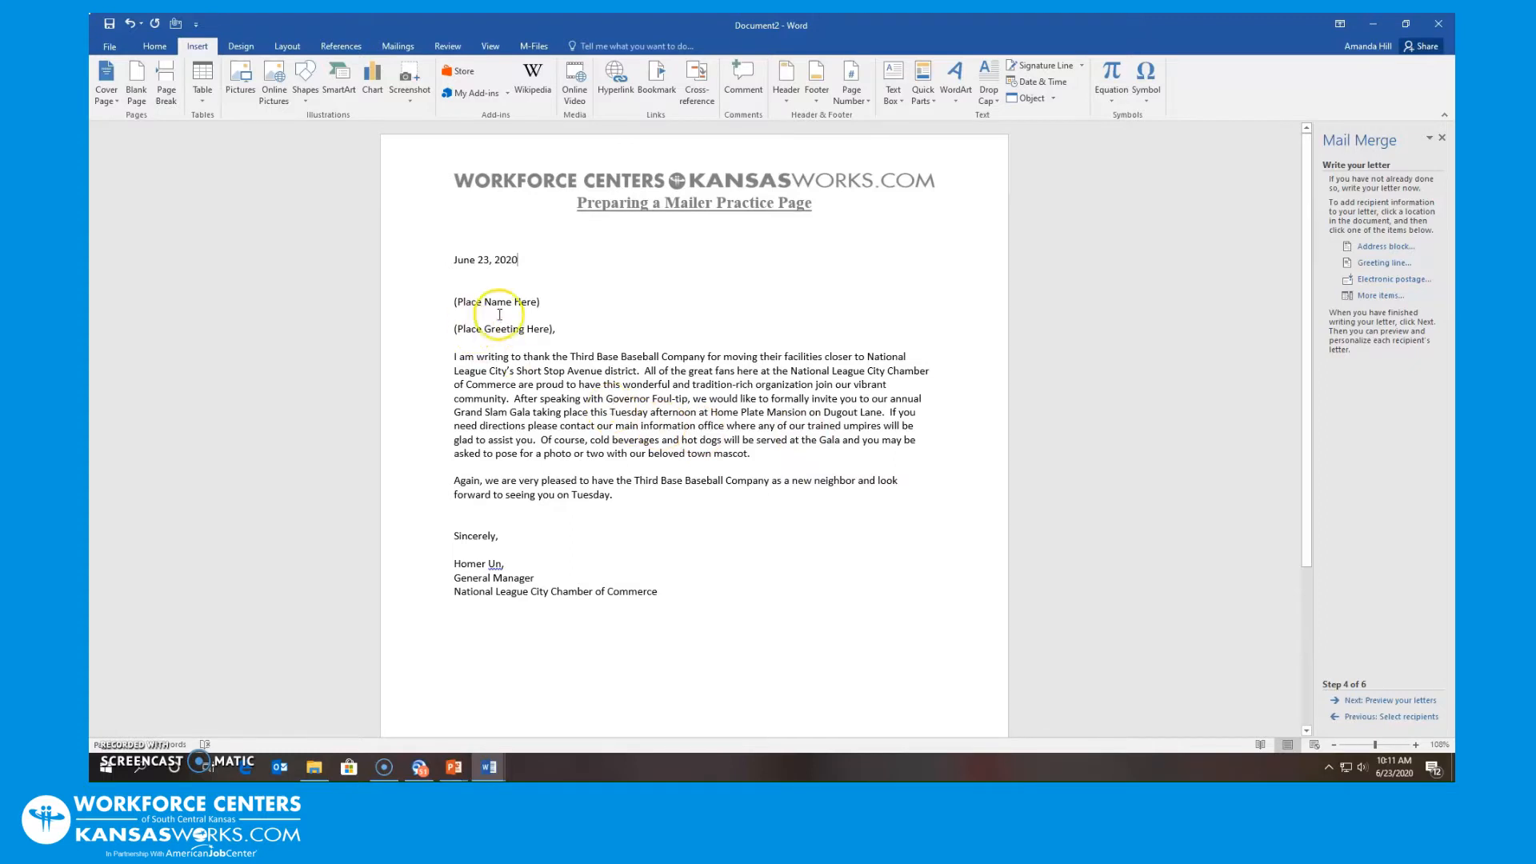
Step: Replace the (Place Name Here) placeholder with an address block in the default format, followed by a blank line
drag(558, 302, 450, 300)
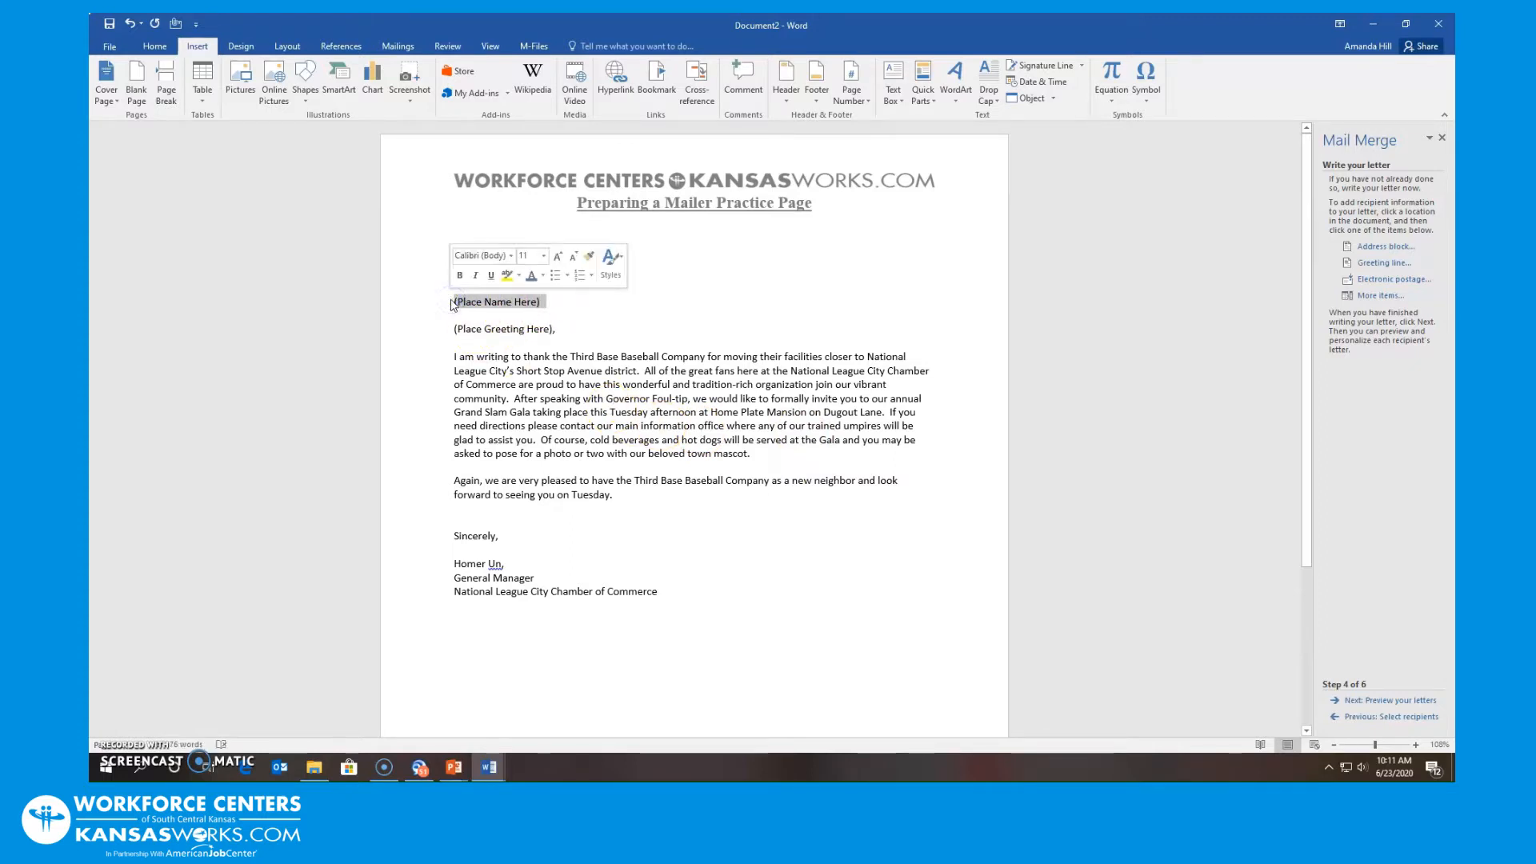
key(Delete)
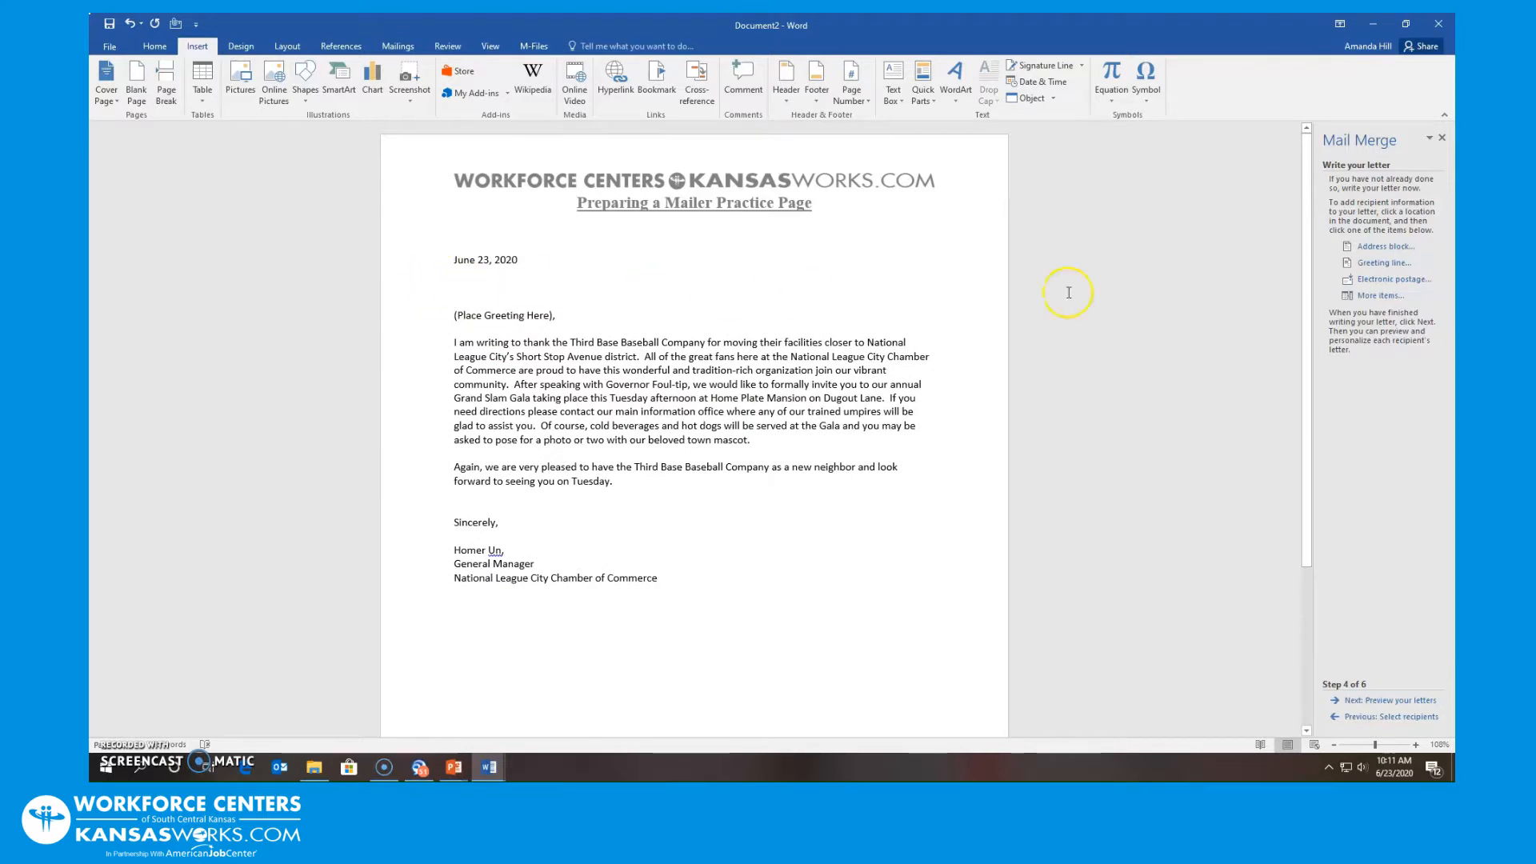
click(1367, 253)
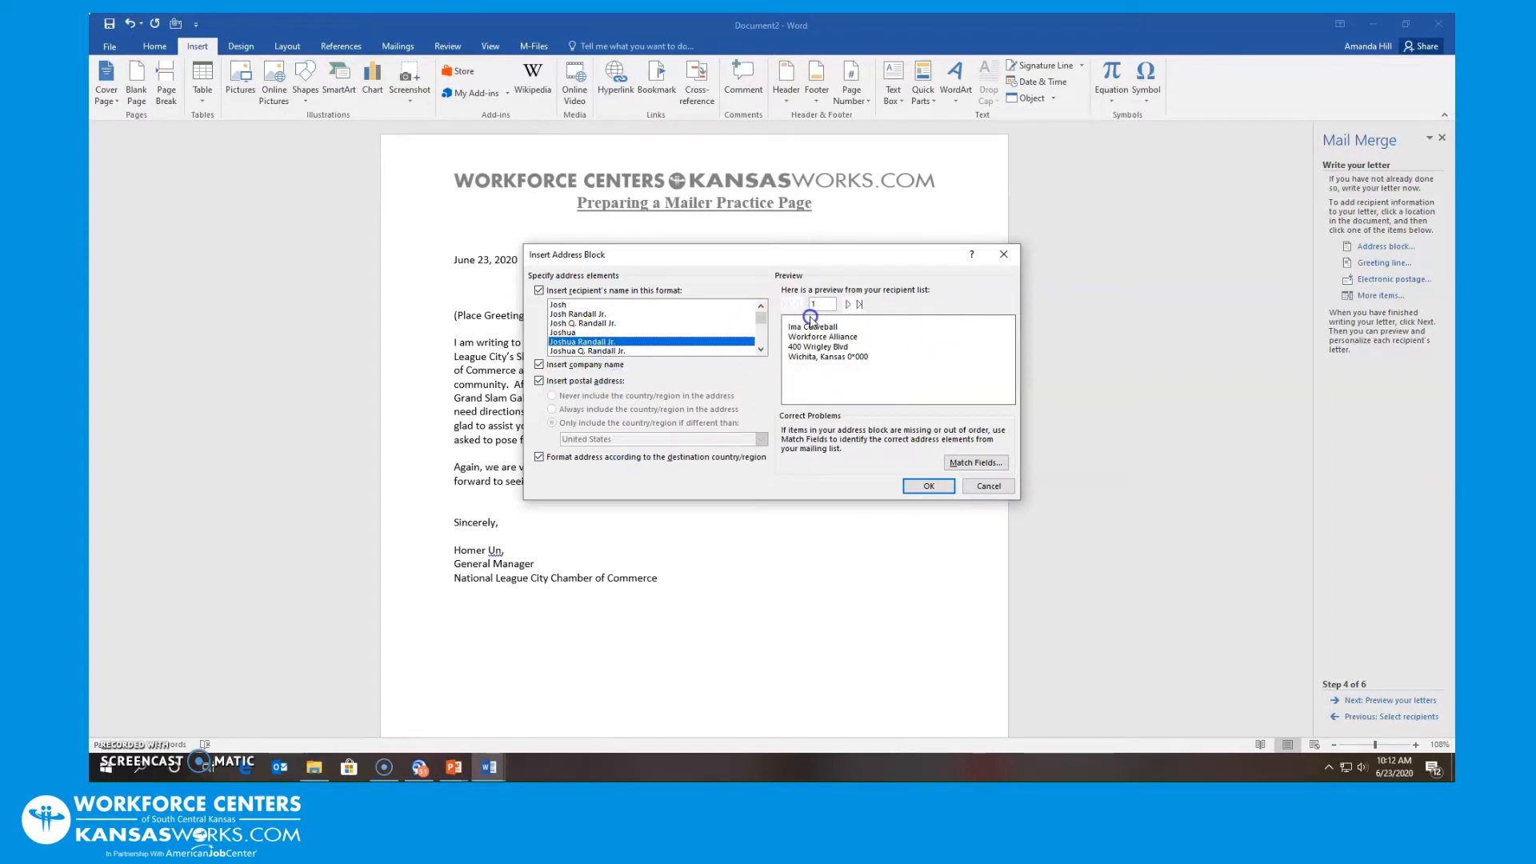
click(942, 492)
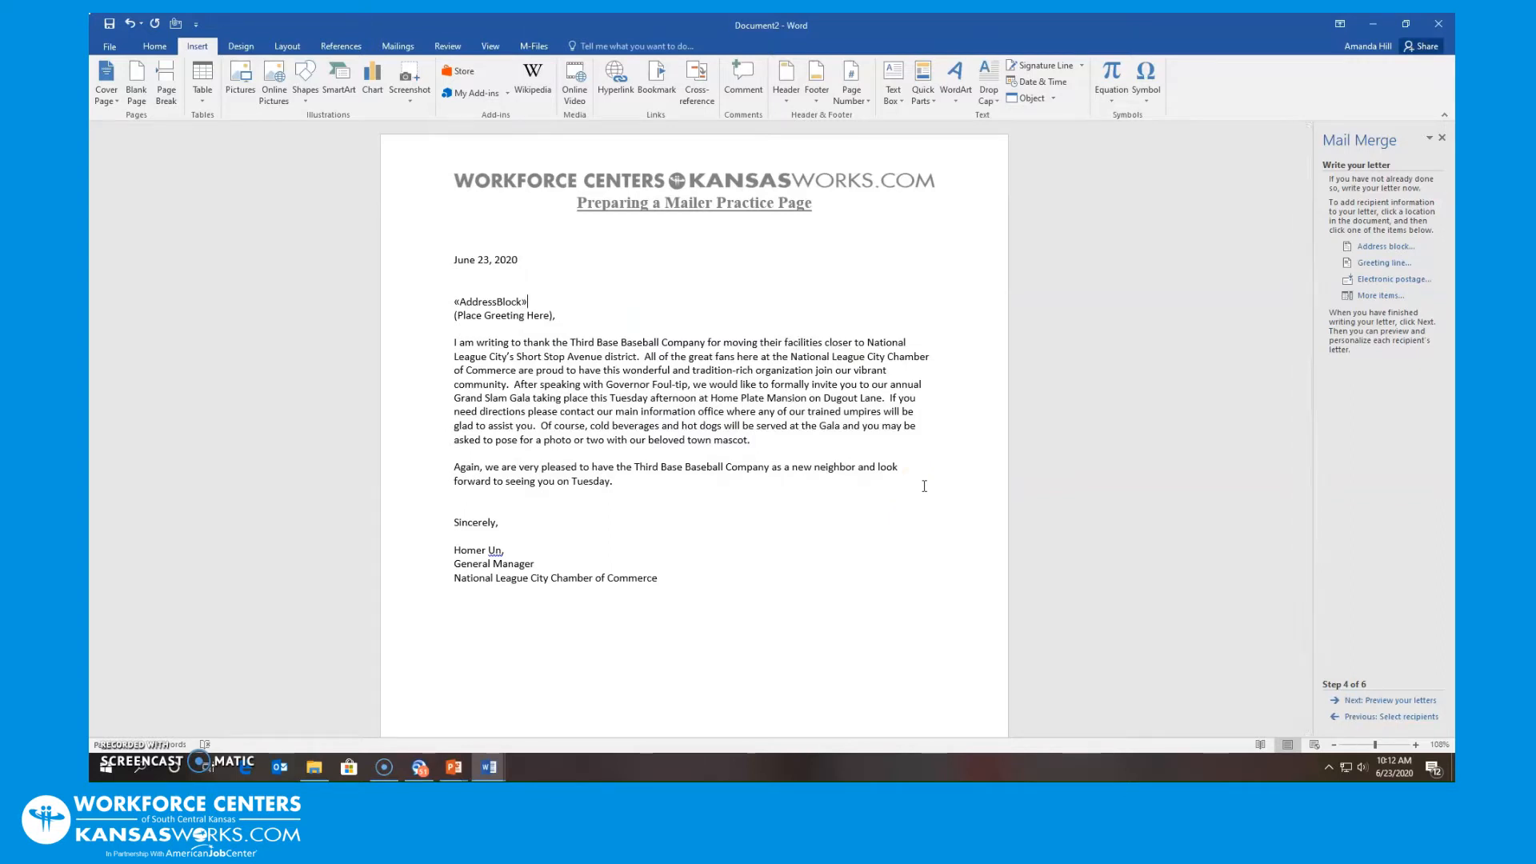
key(Return)
Step: Replace the (Place Greeting Here) placeholder with a greeting line starting with "Dear", followed by a blank line
click(552, 329)
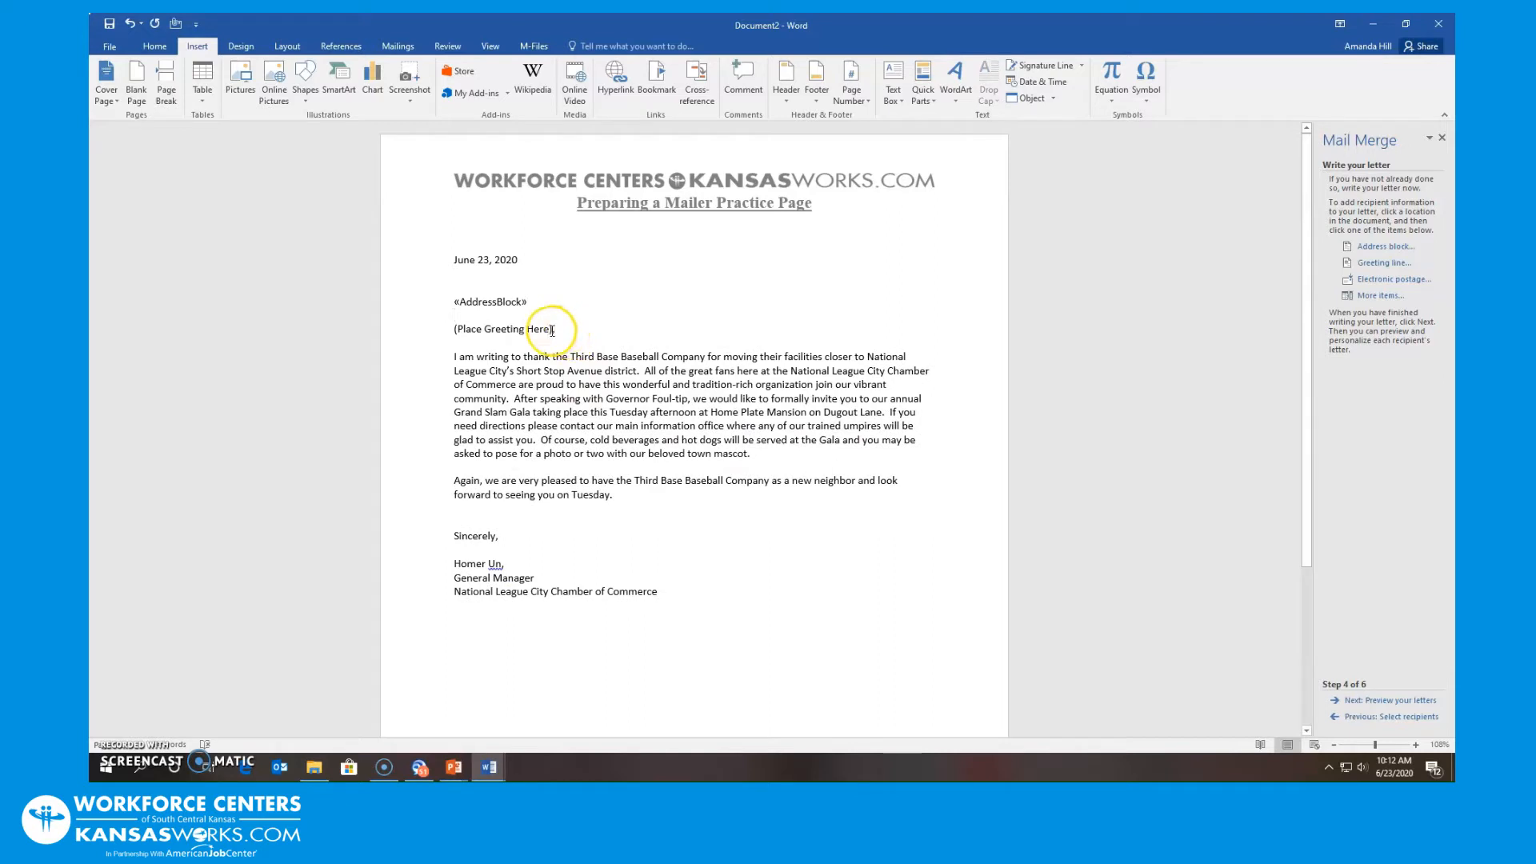
drag(552, 330, 455, 332)
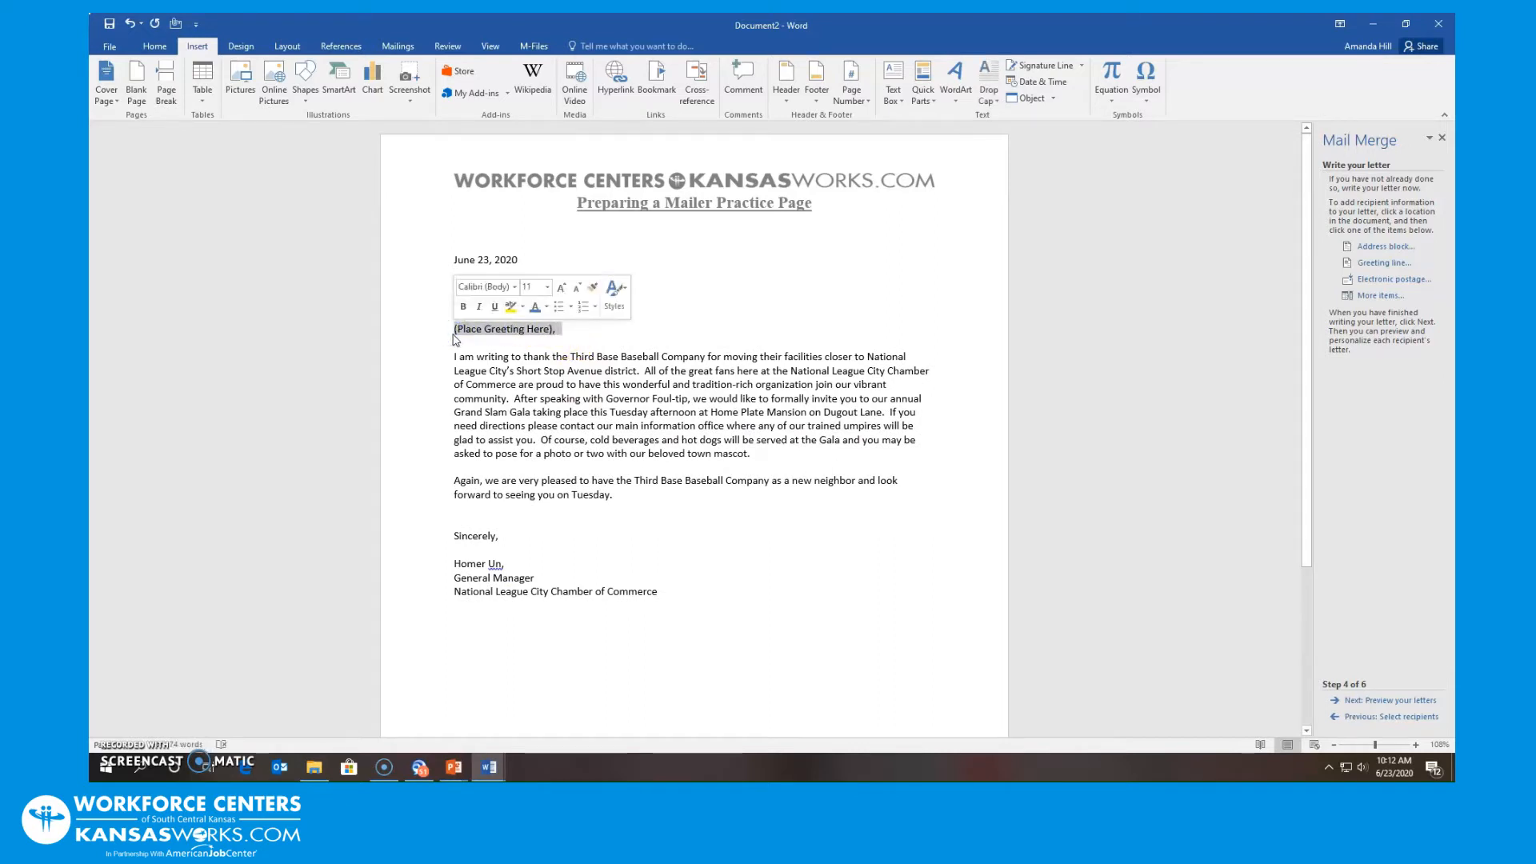
key(Delete)
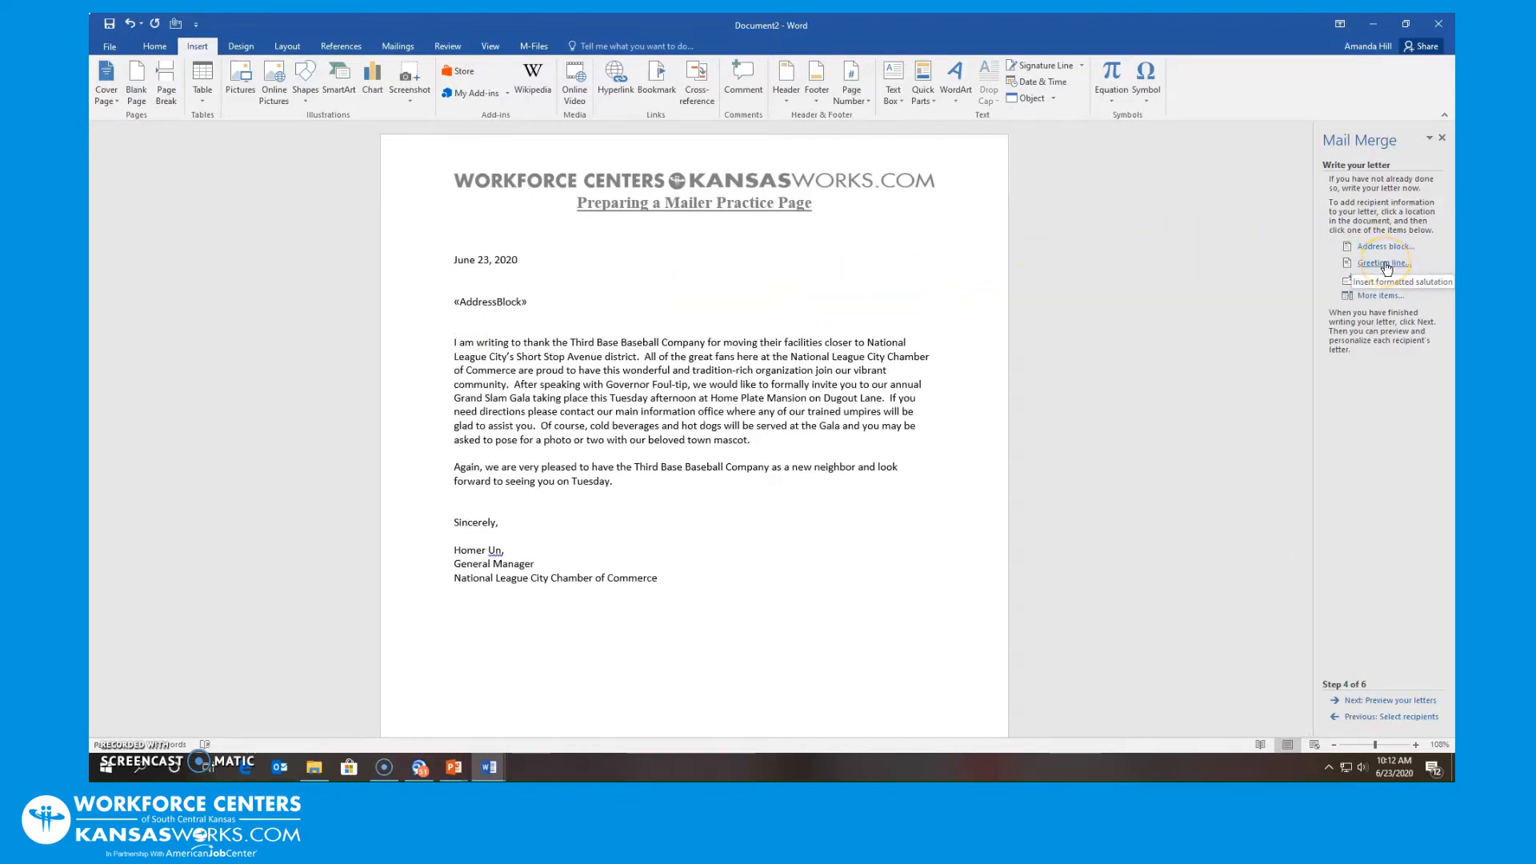
click(1386, 264)
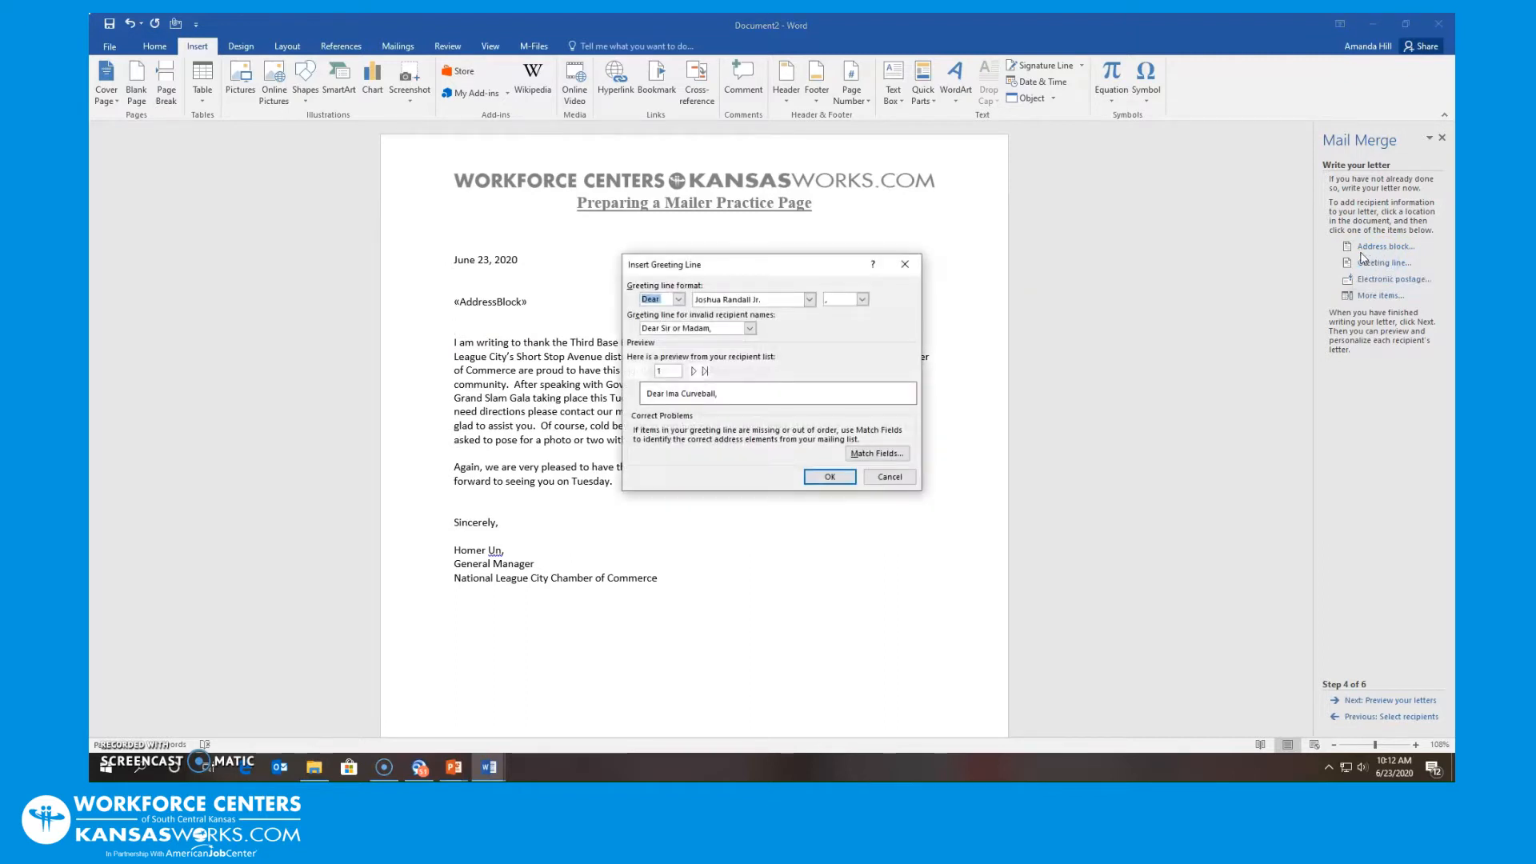
click(679, 300)
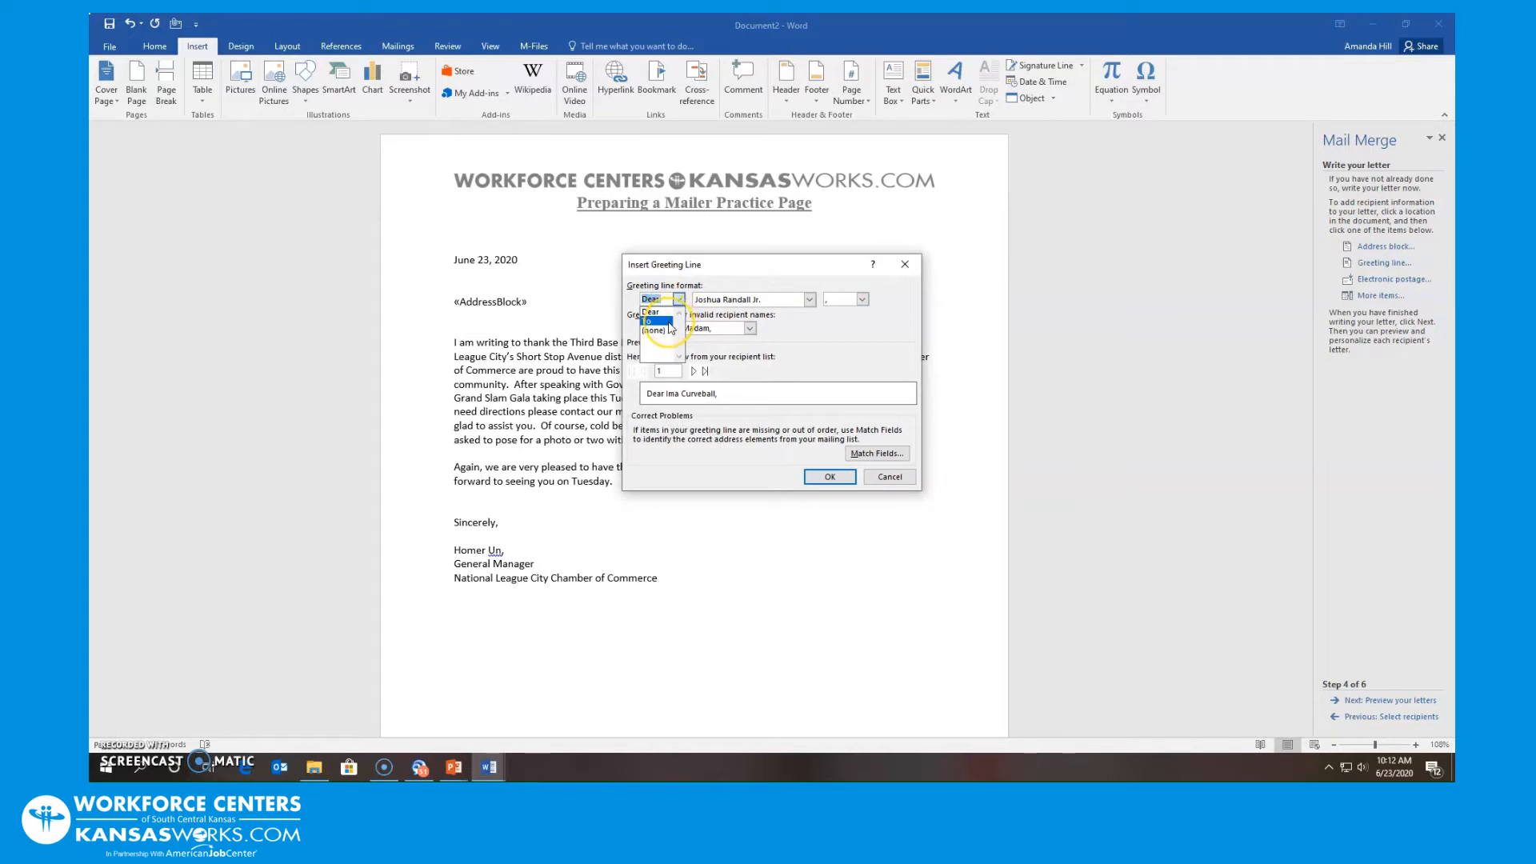
click(652, 311)
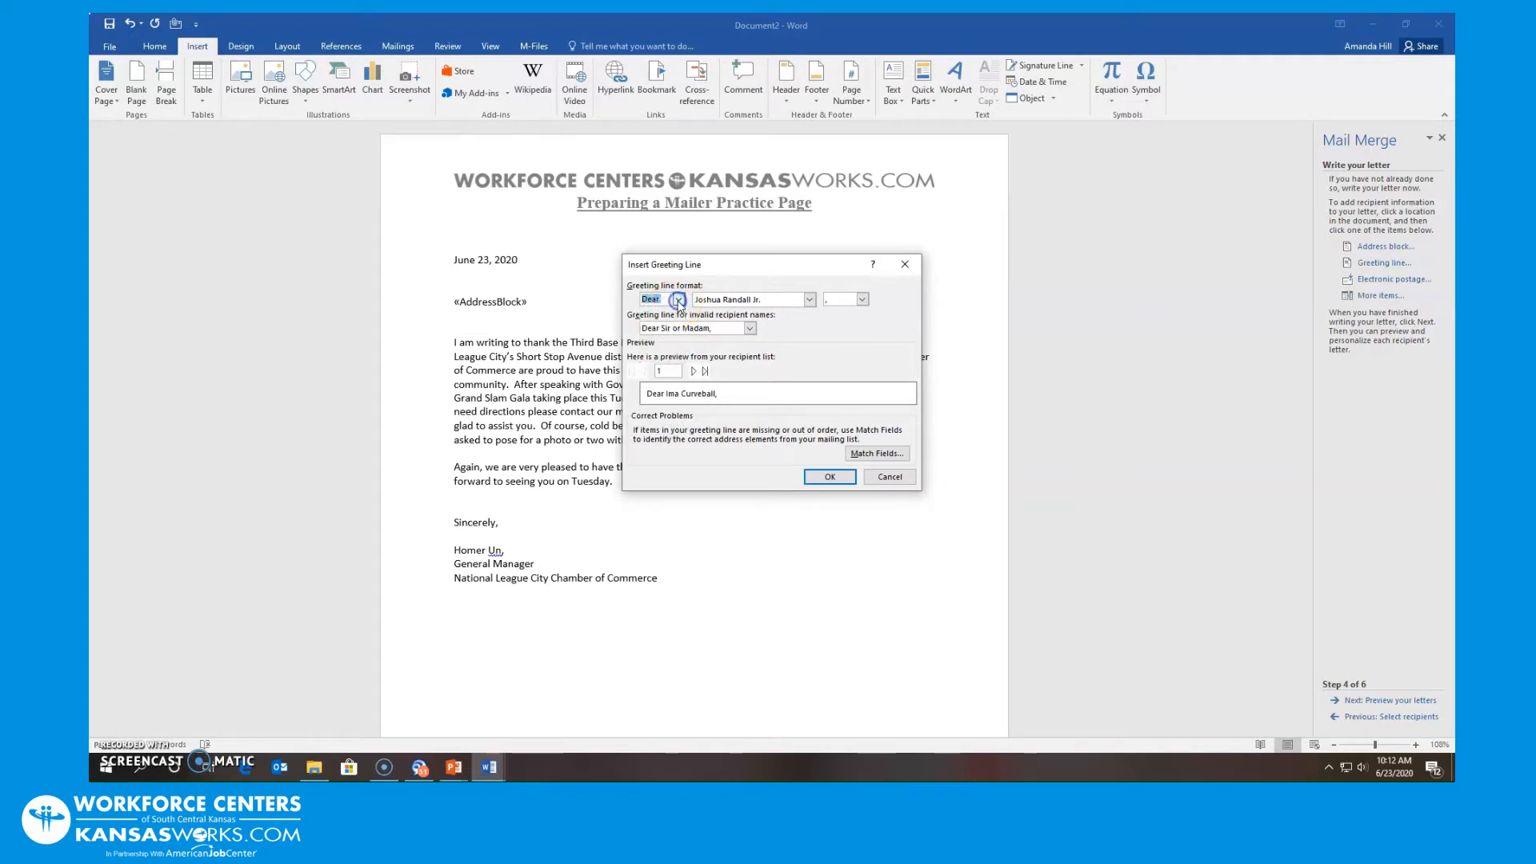
click(830, 477)
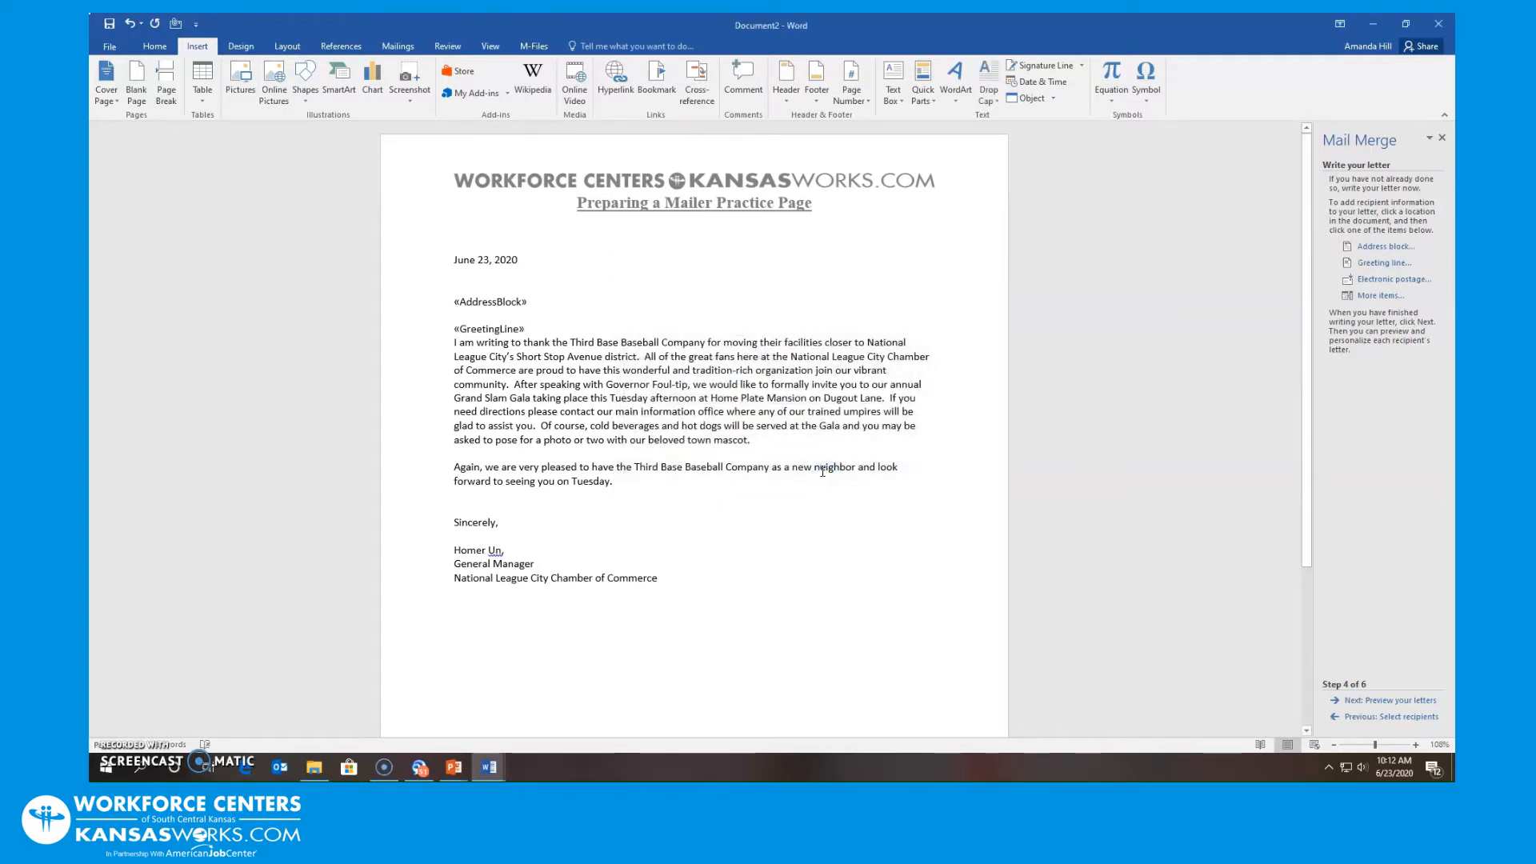
key(Return)
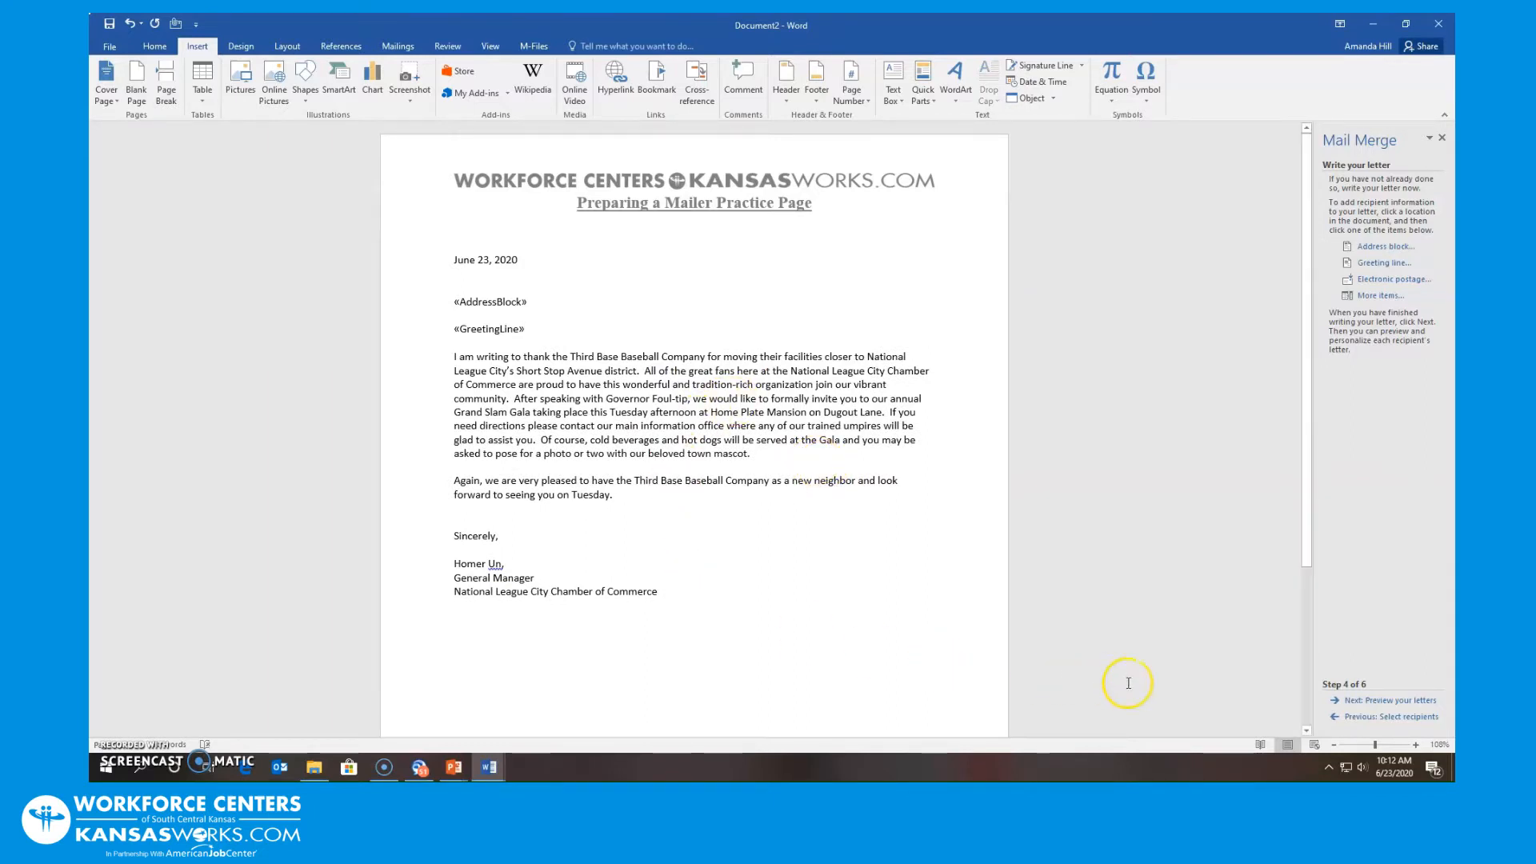
Step: Preview the merged letters for recipients 1 through 5 and advance to completing the merge
click(1380, 704)
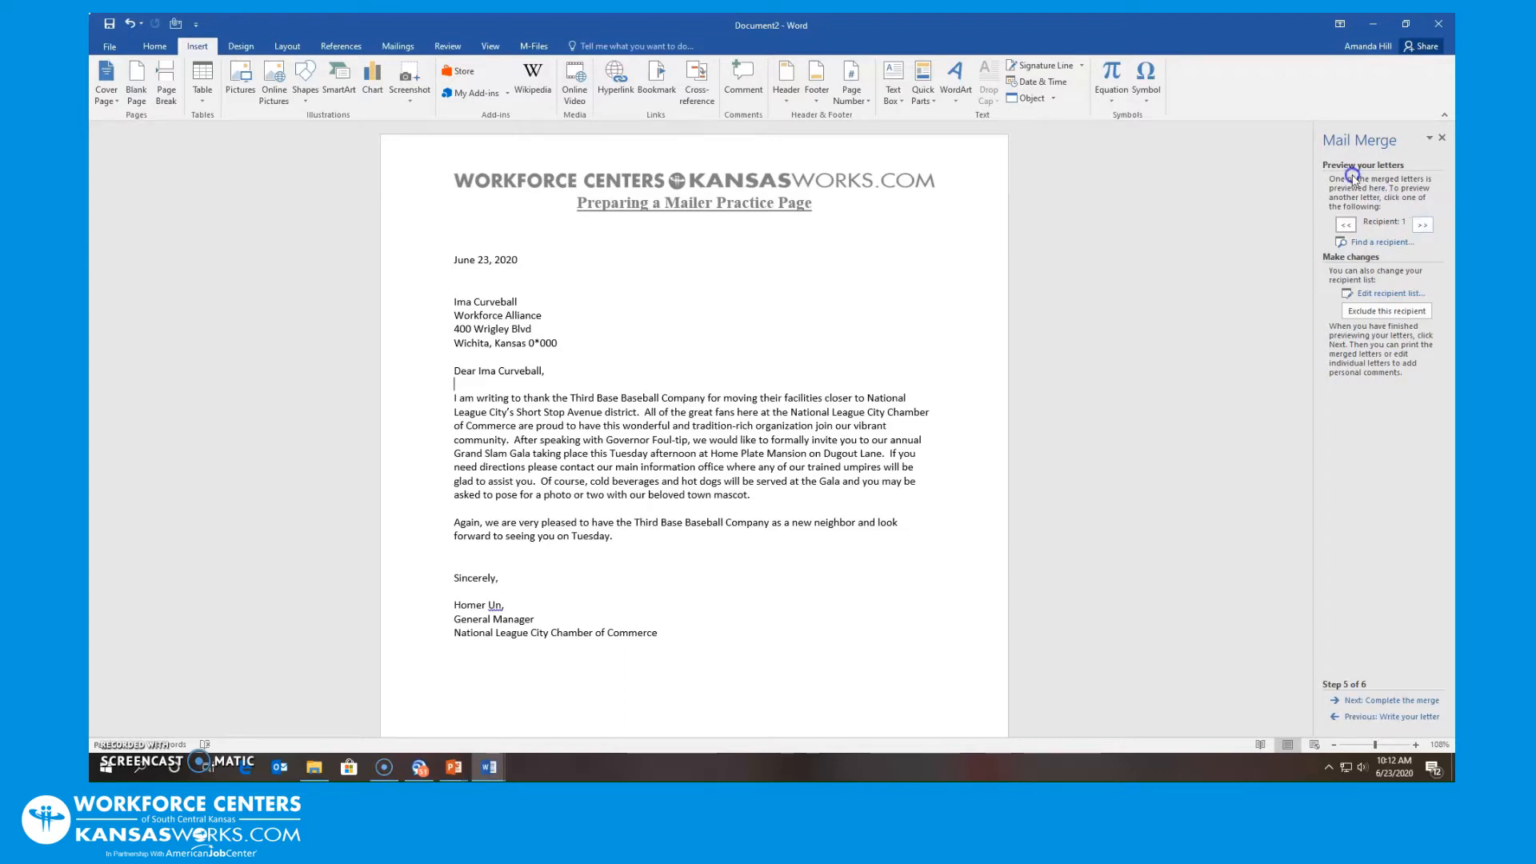
click(1418, 226)
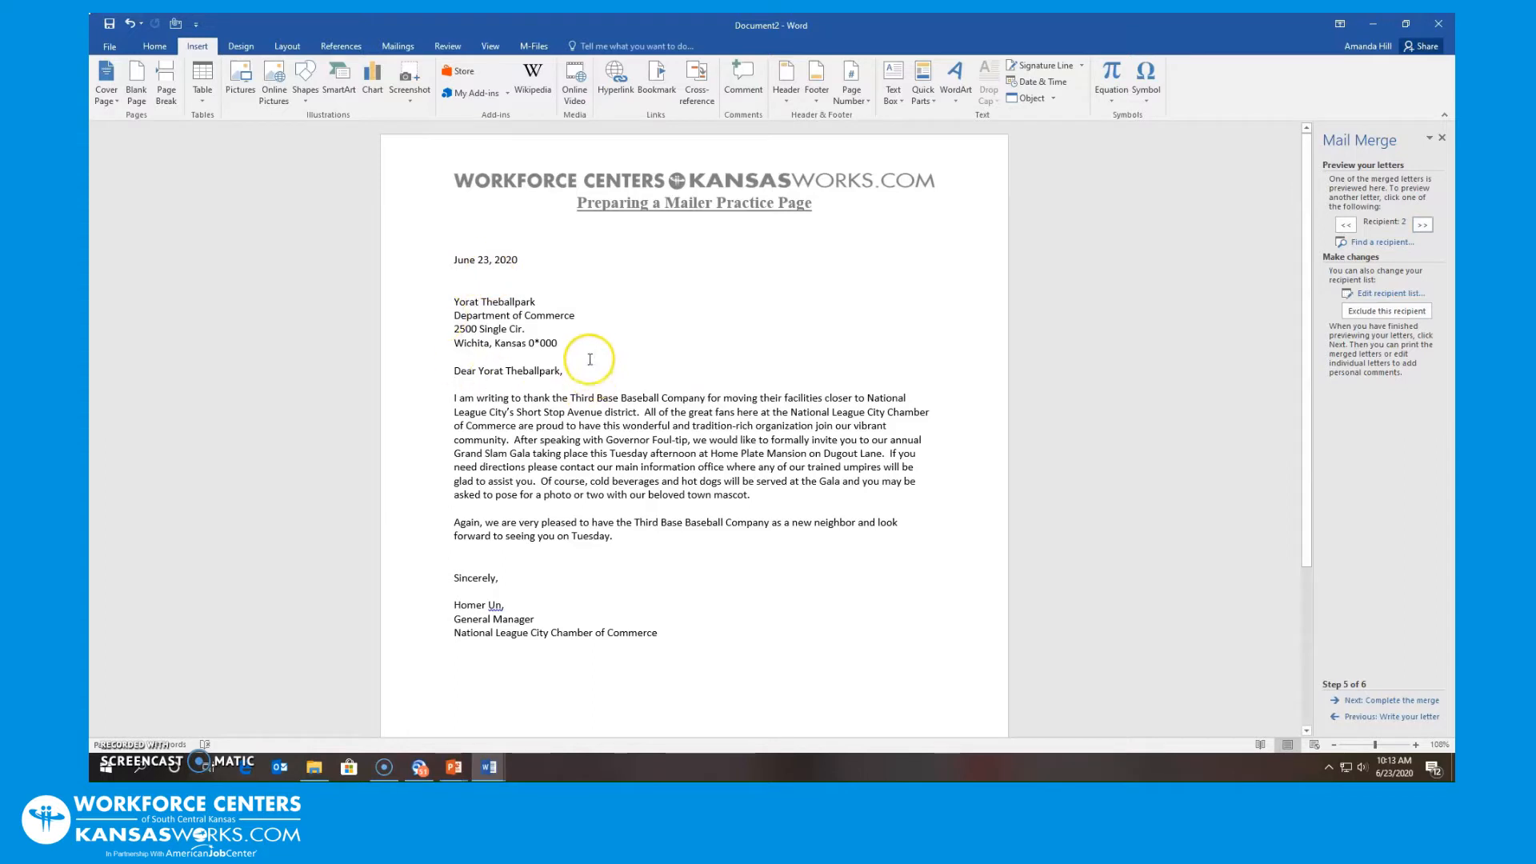
click(1424, 228)
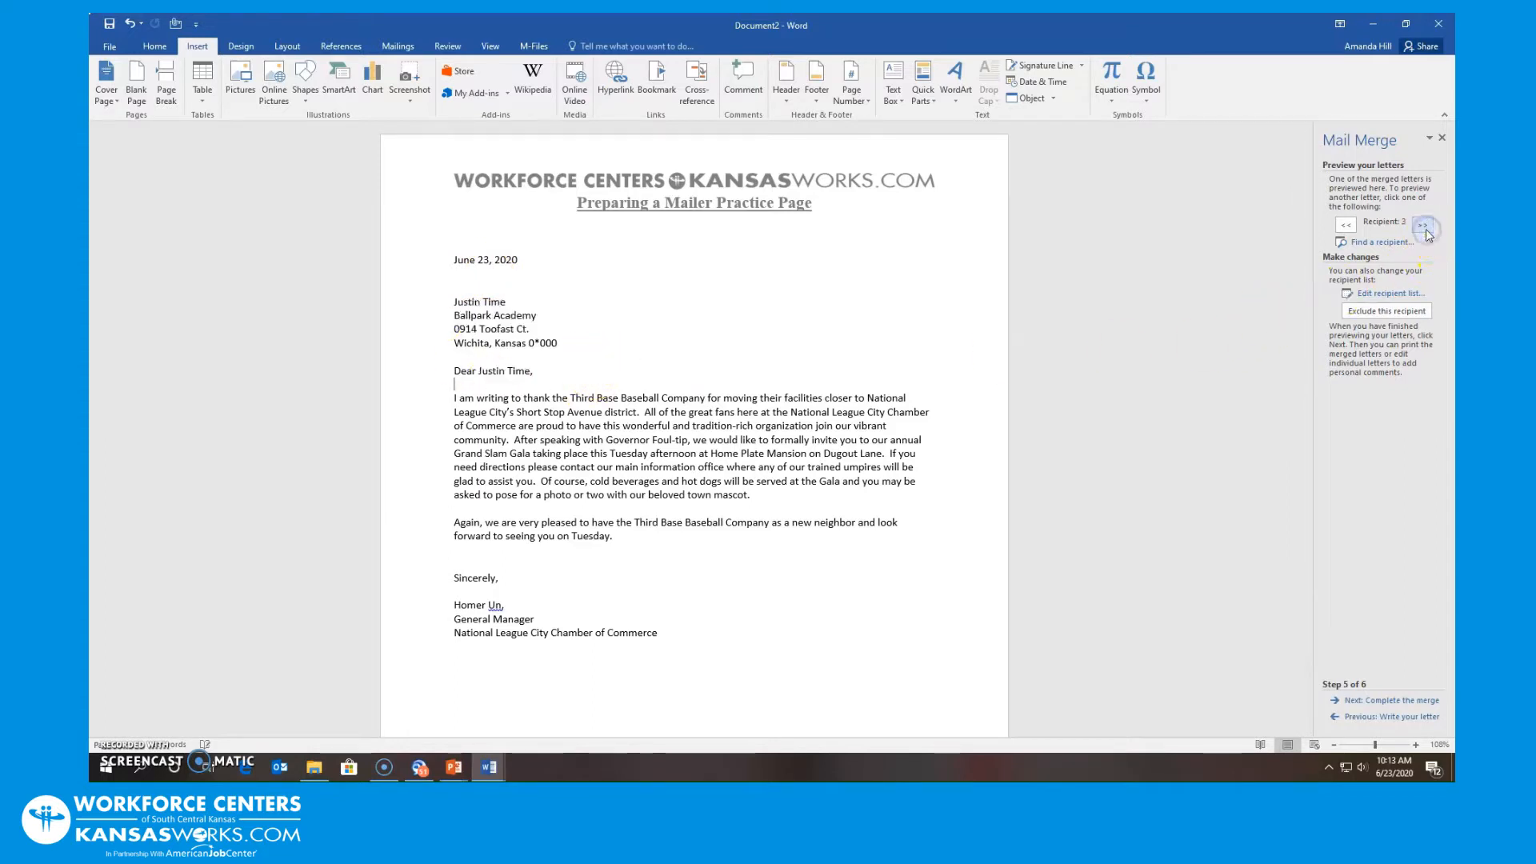
click(1426, 229)
click(1426, 229)
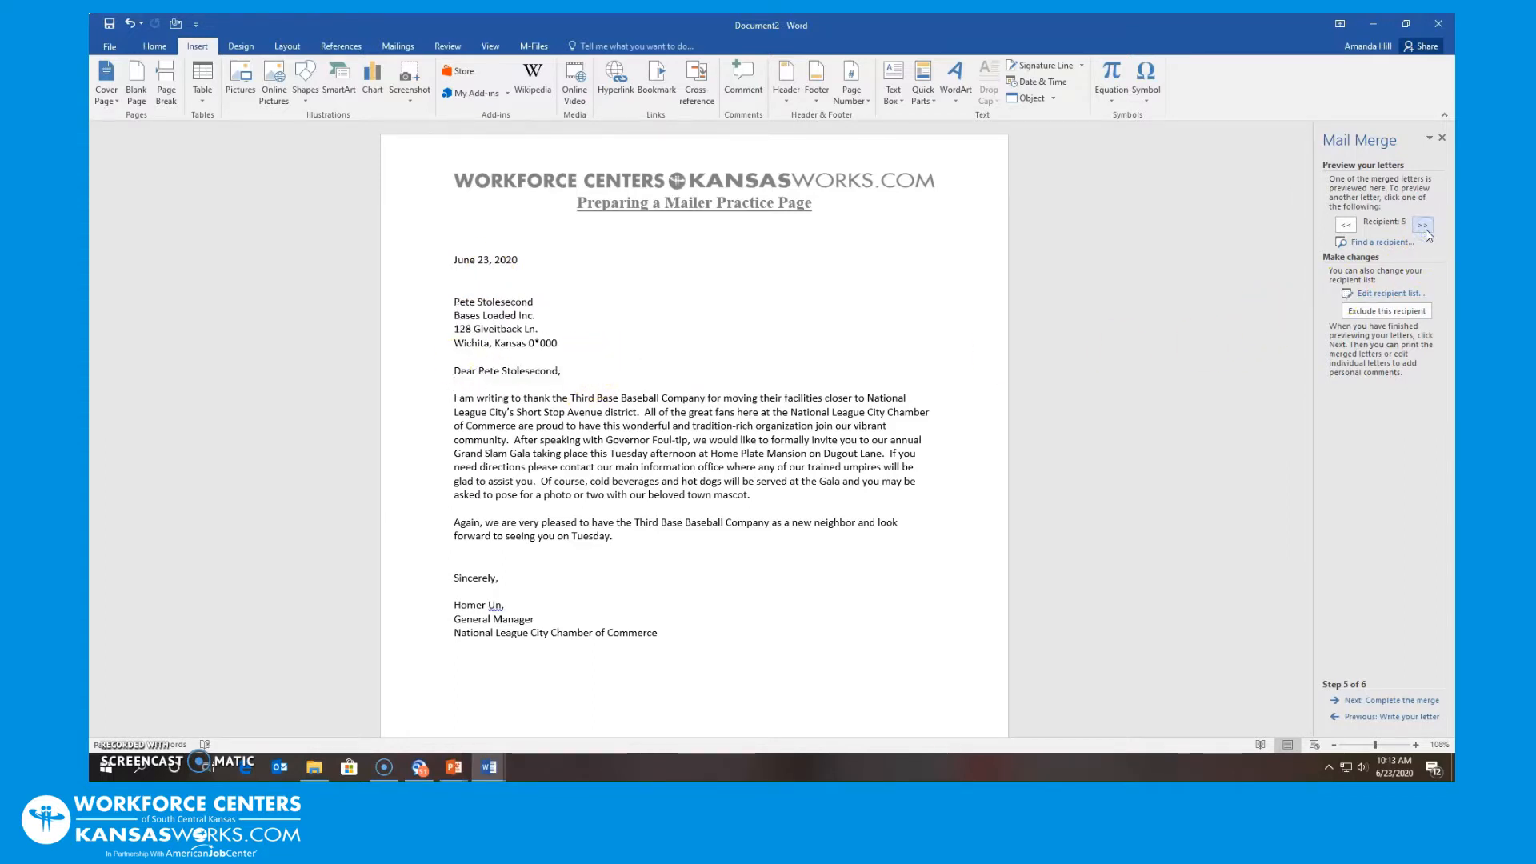
click(1382, 701)
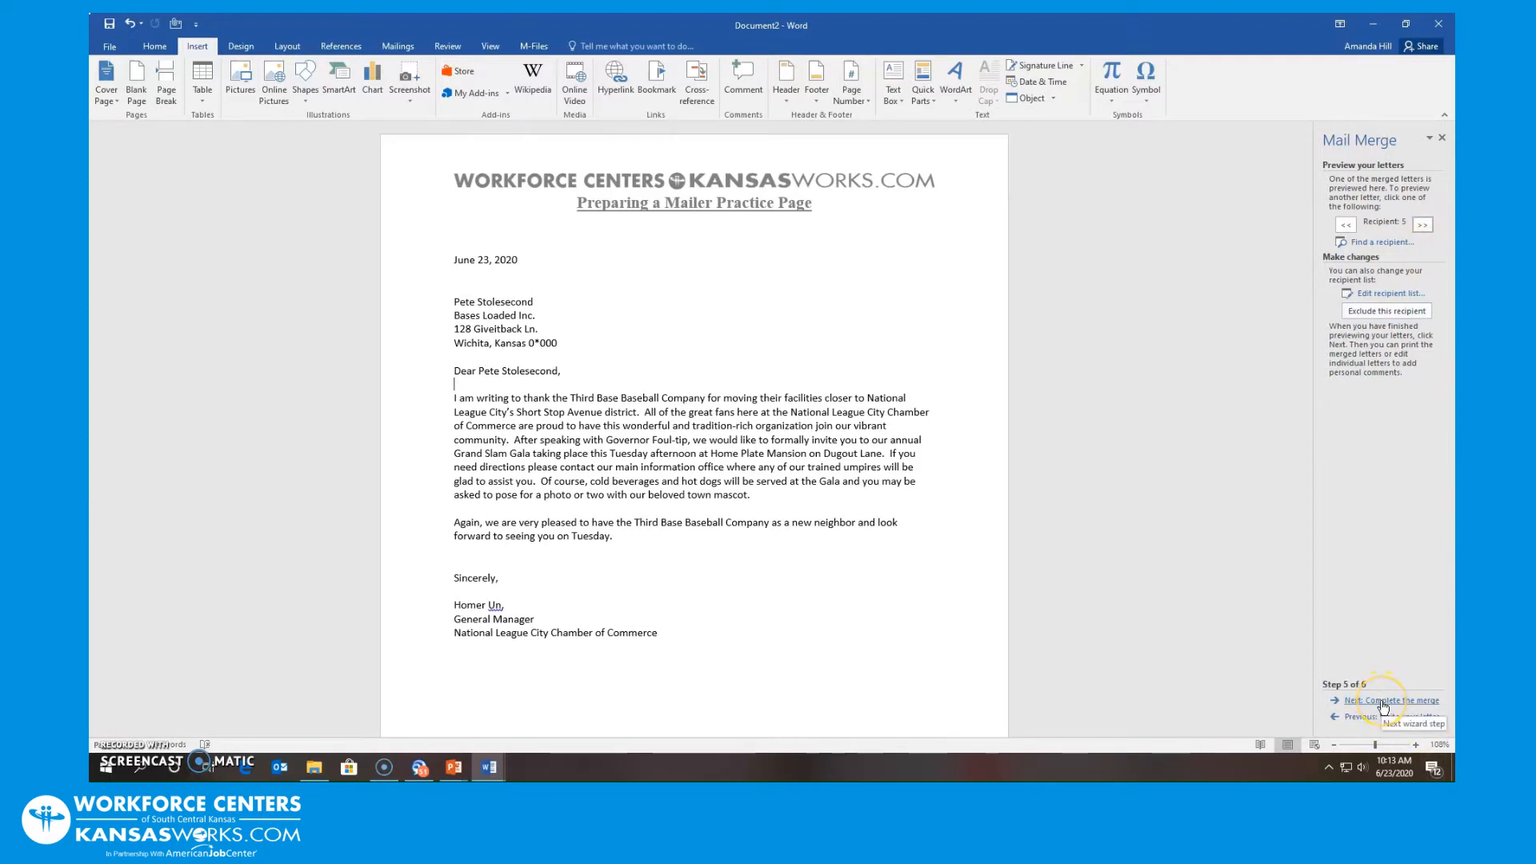
click(1383, 704)
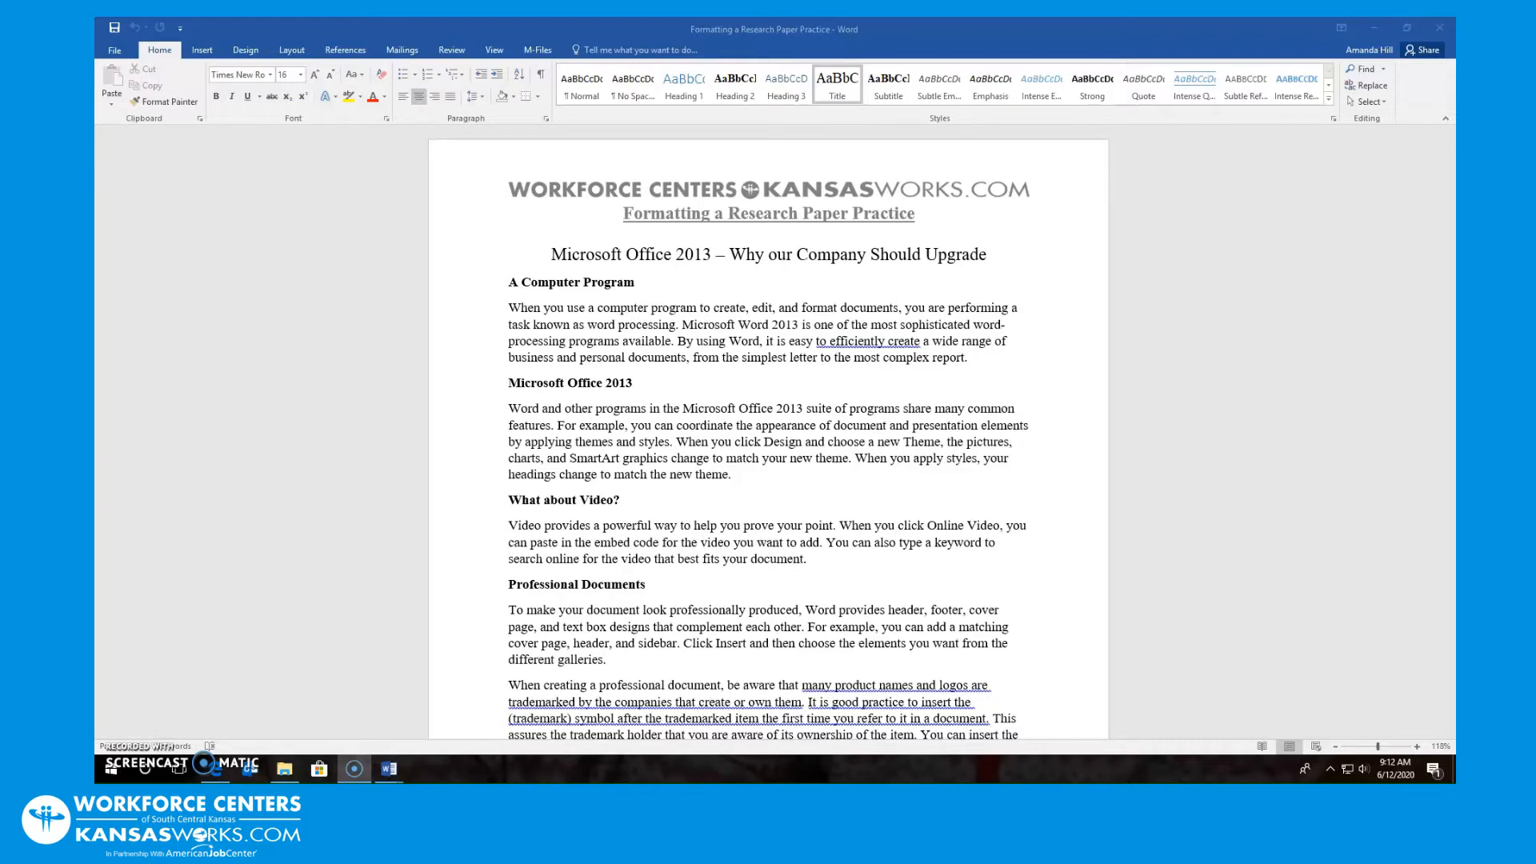
Step: Set the citation style of the research paper to MLA Seventh Edition
click(346, 50)
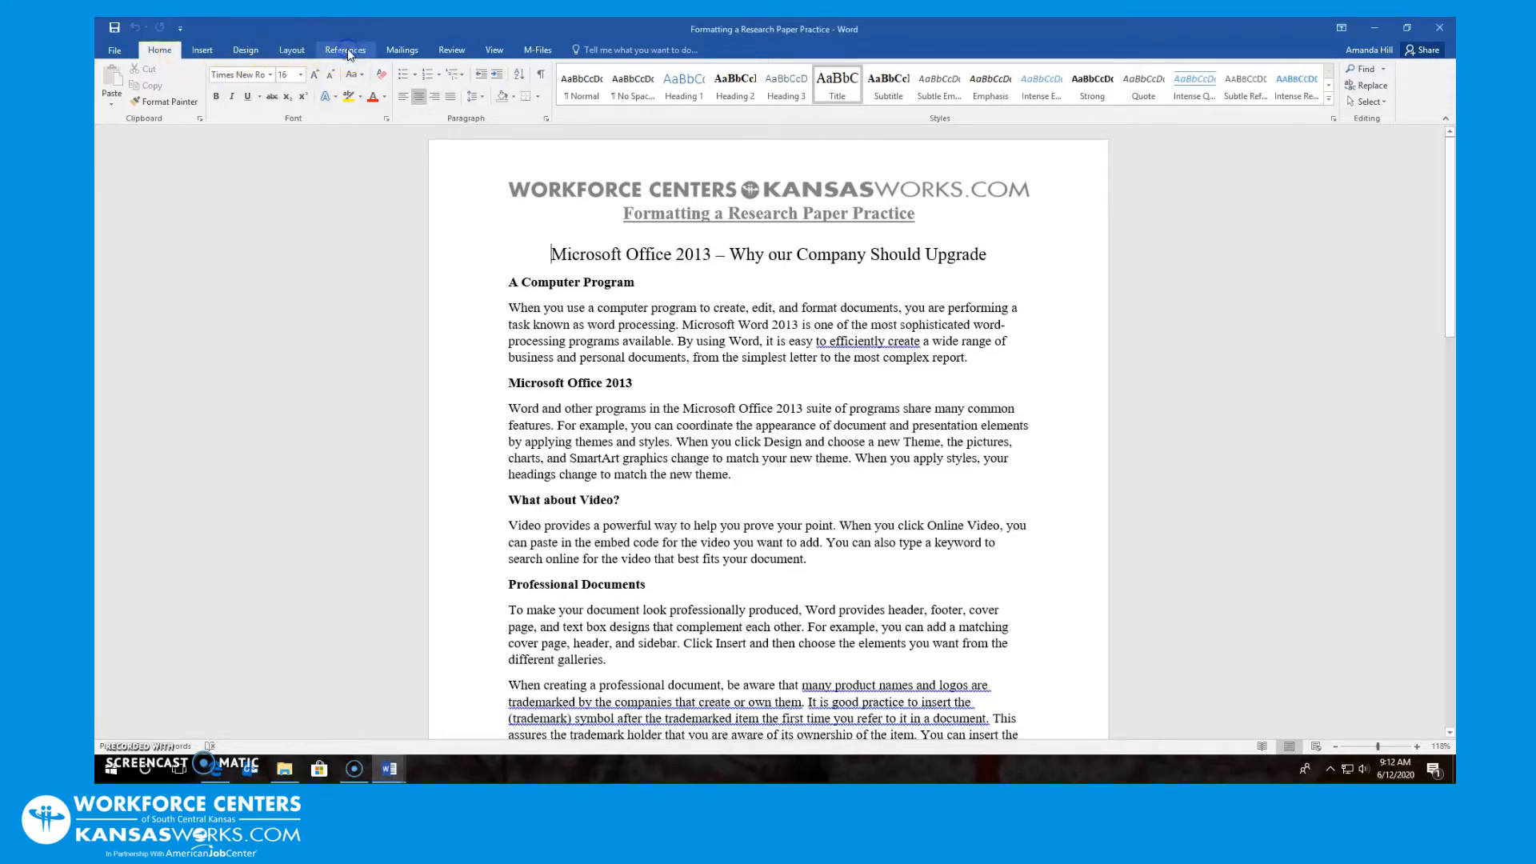
click(346, 50)
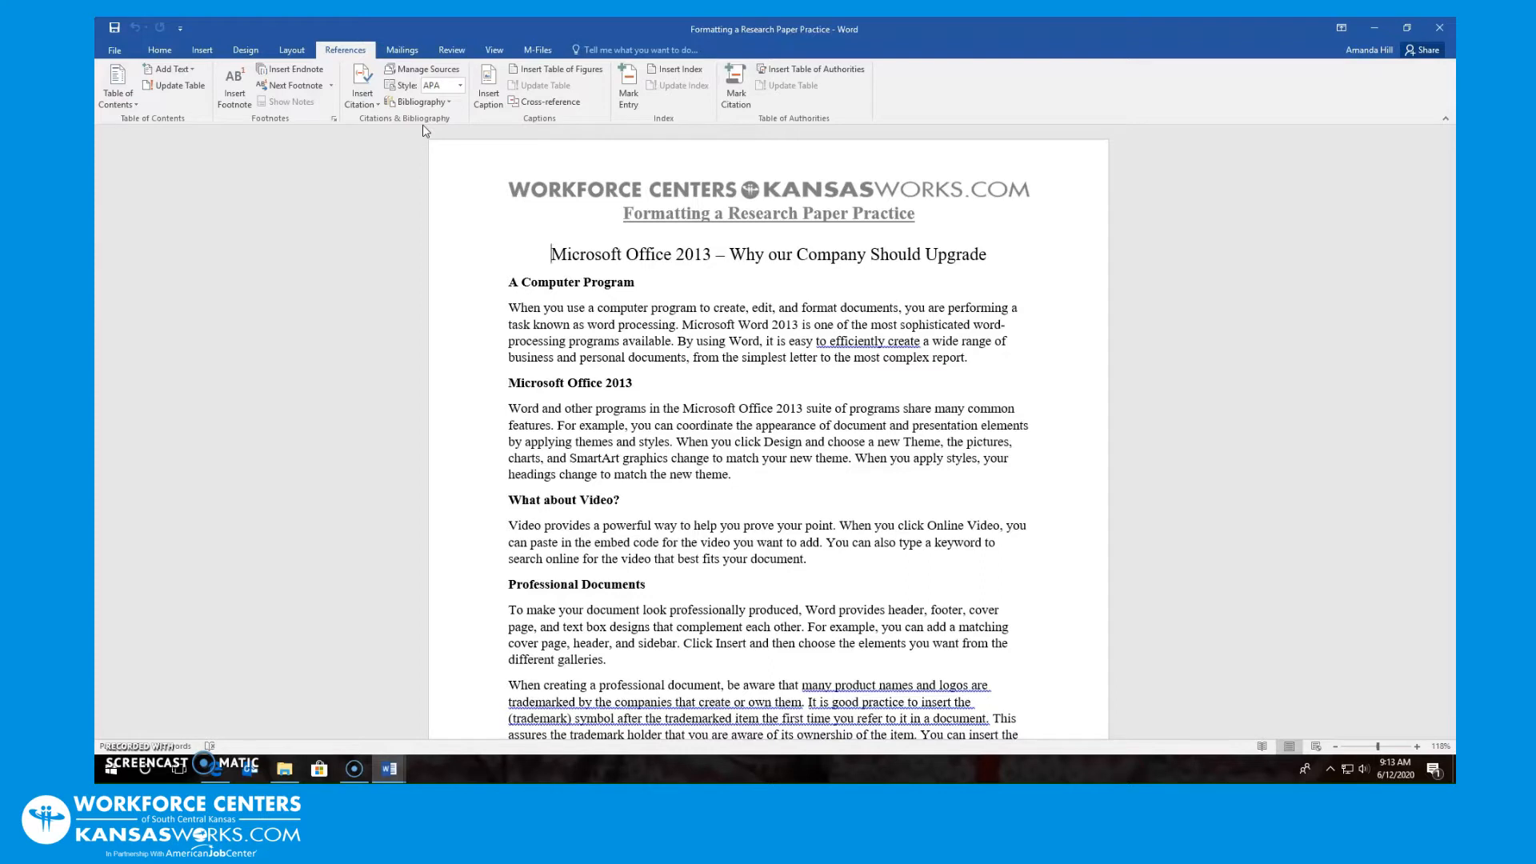
click(457, 85)
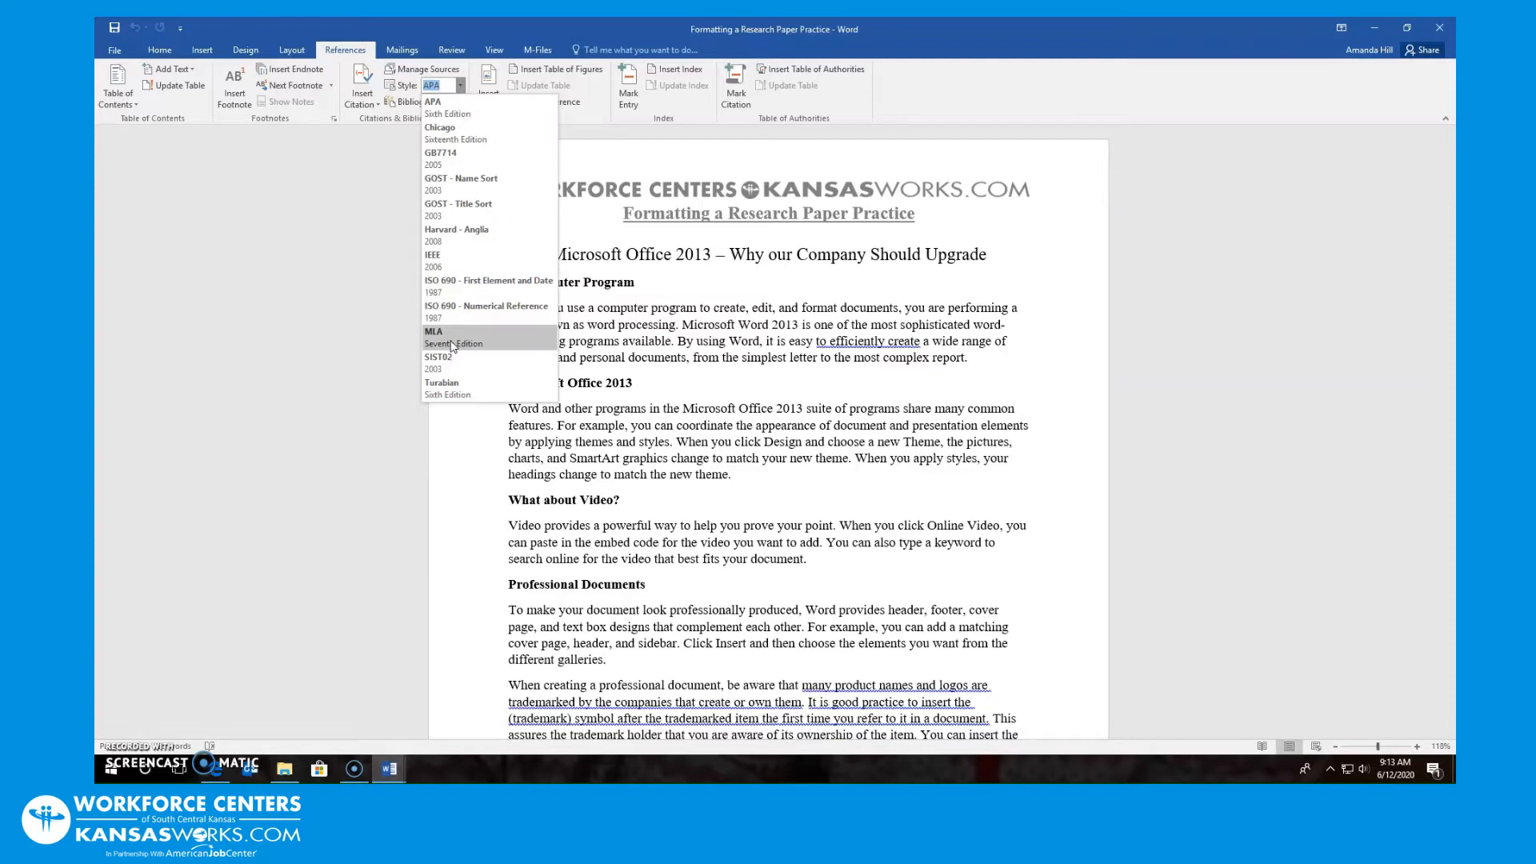
click(464, 350)
click(464, 349)
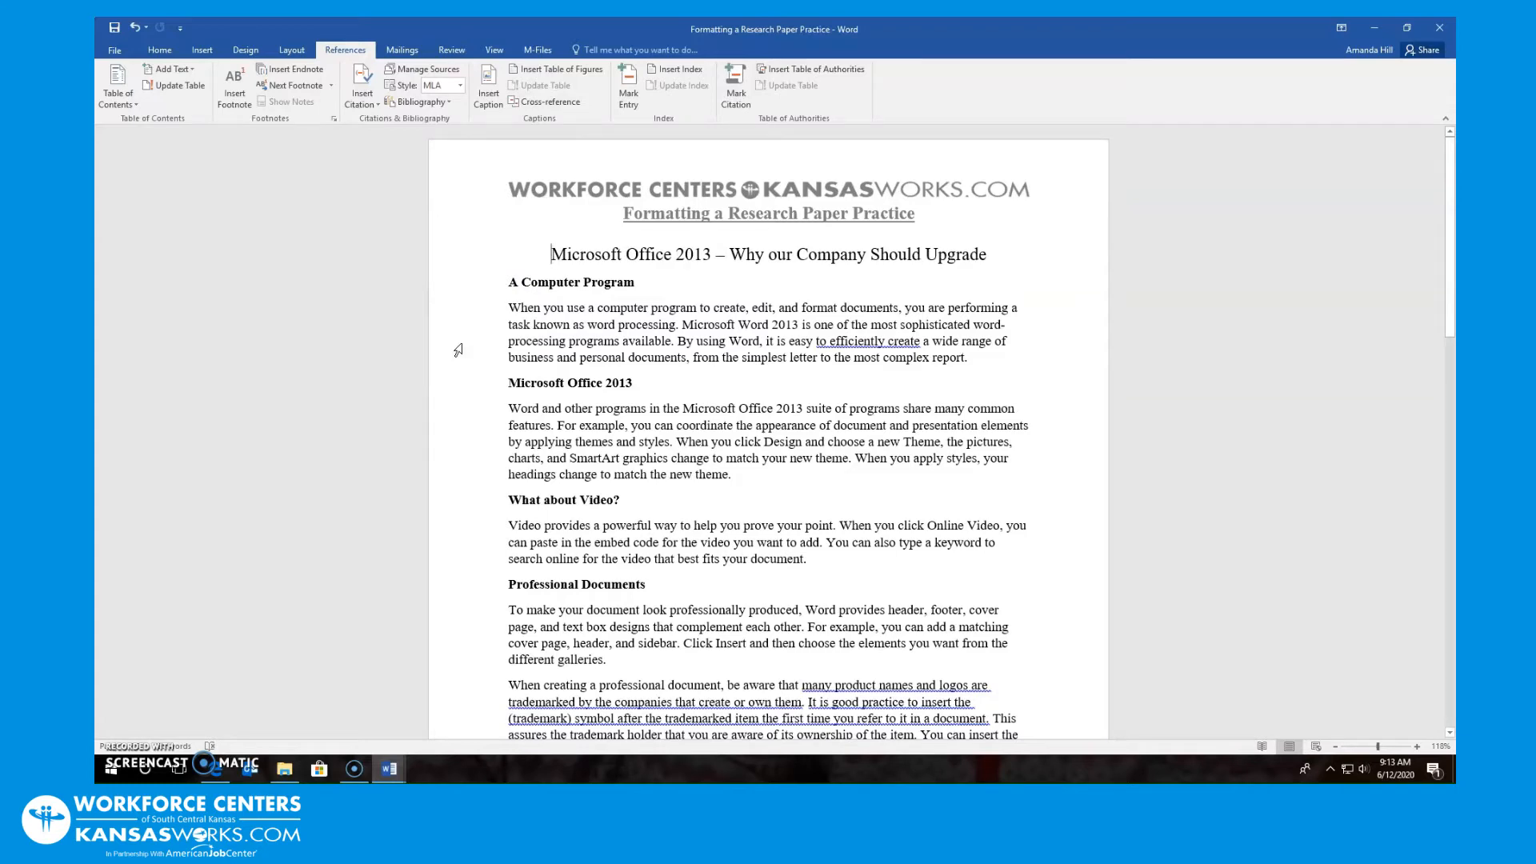
Step: Create a source of type Book, entering the author's name and the title "Why Upgrade Microsoft"
click(419, 72)
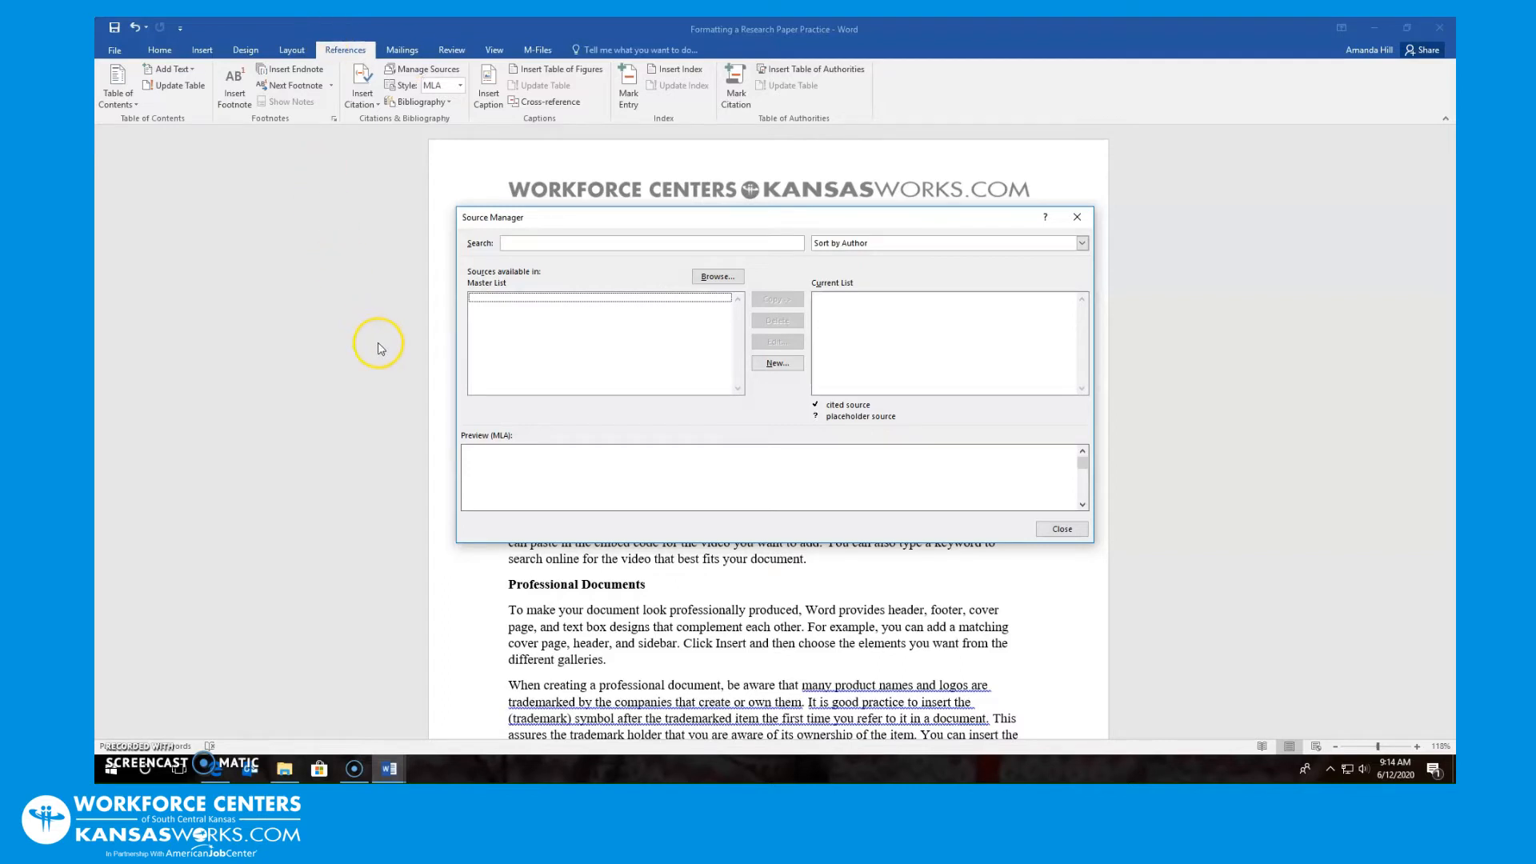
click(777, 363)
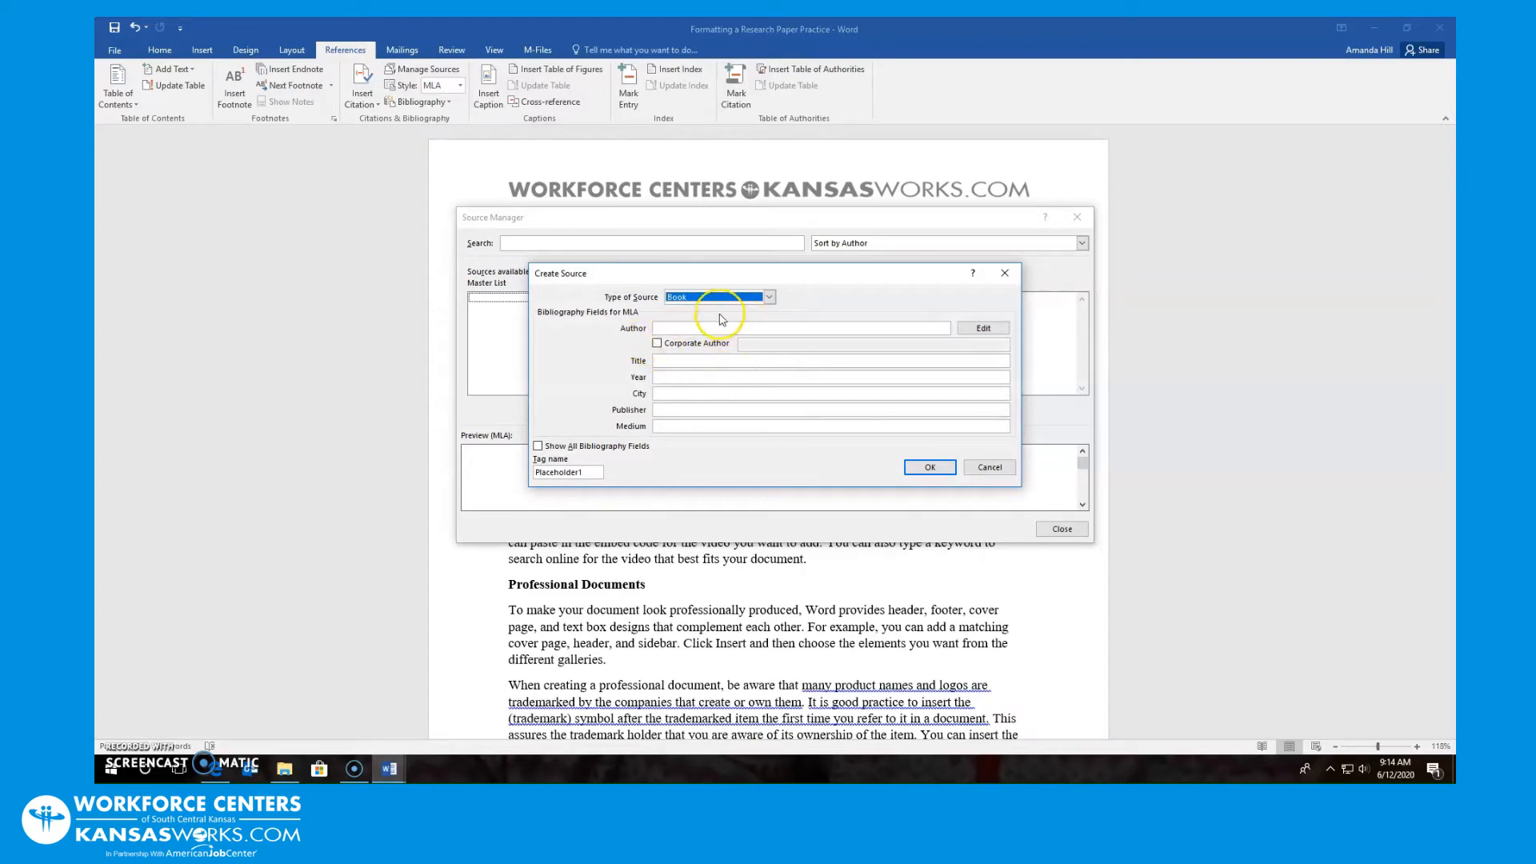
click(768, 297)
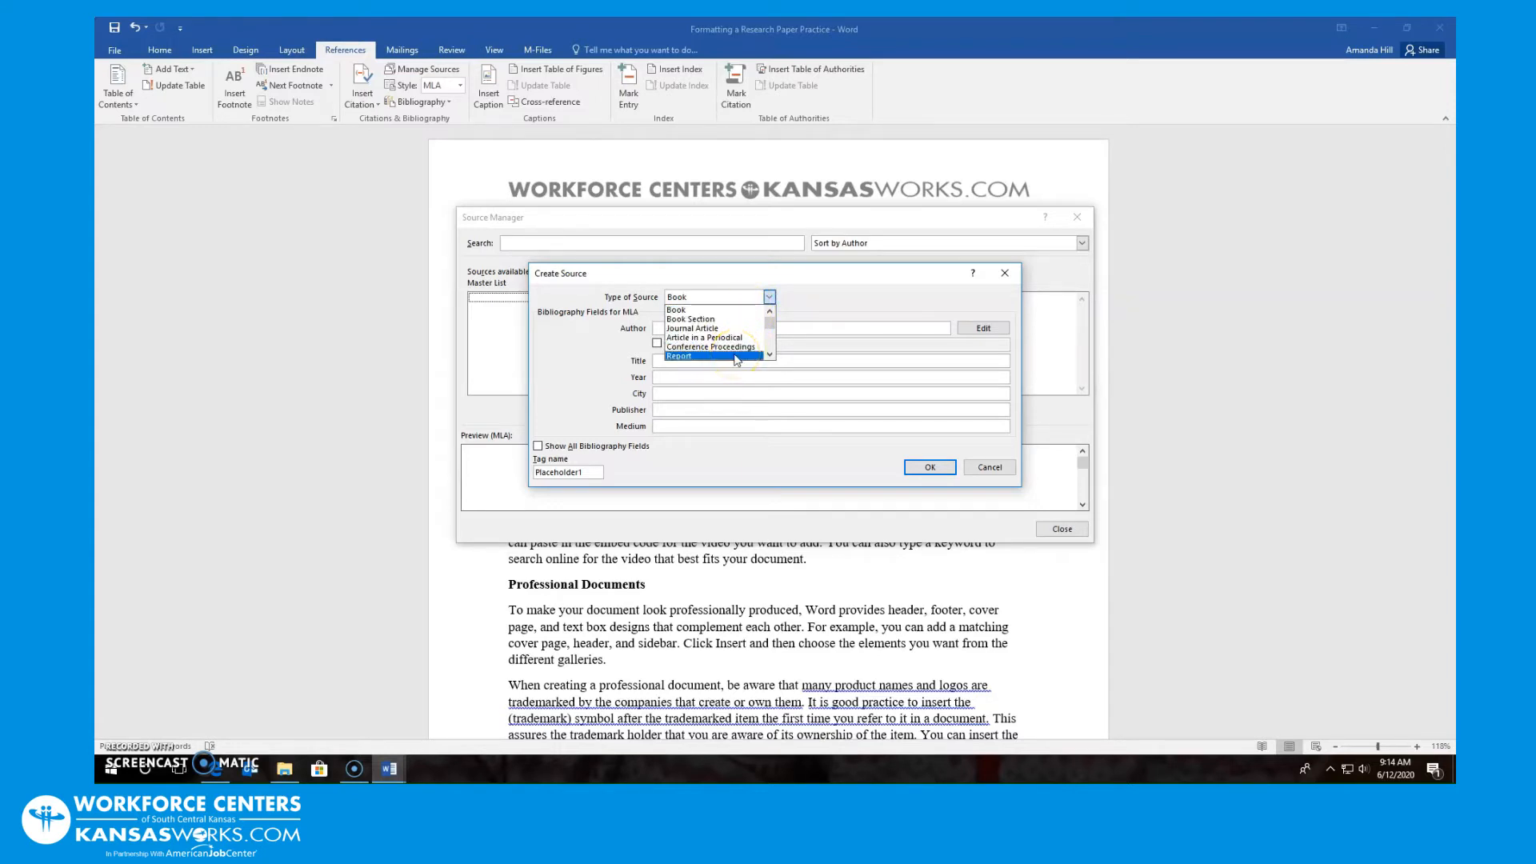
click(704, 310)
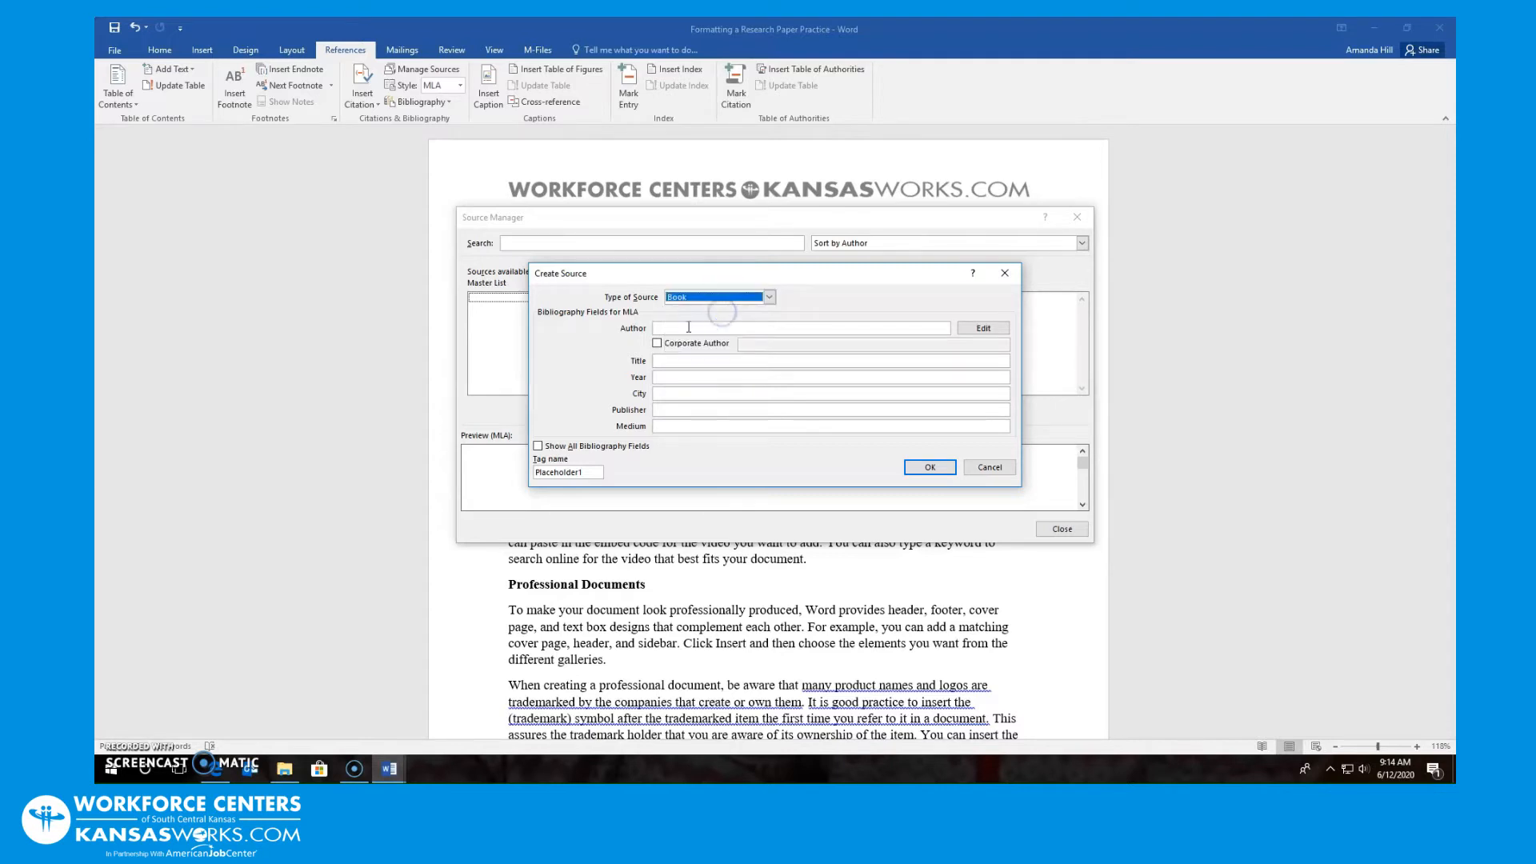
click(688, 327)
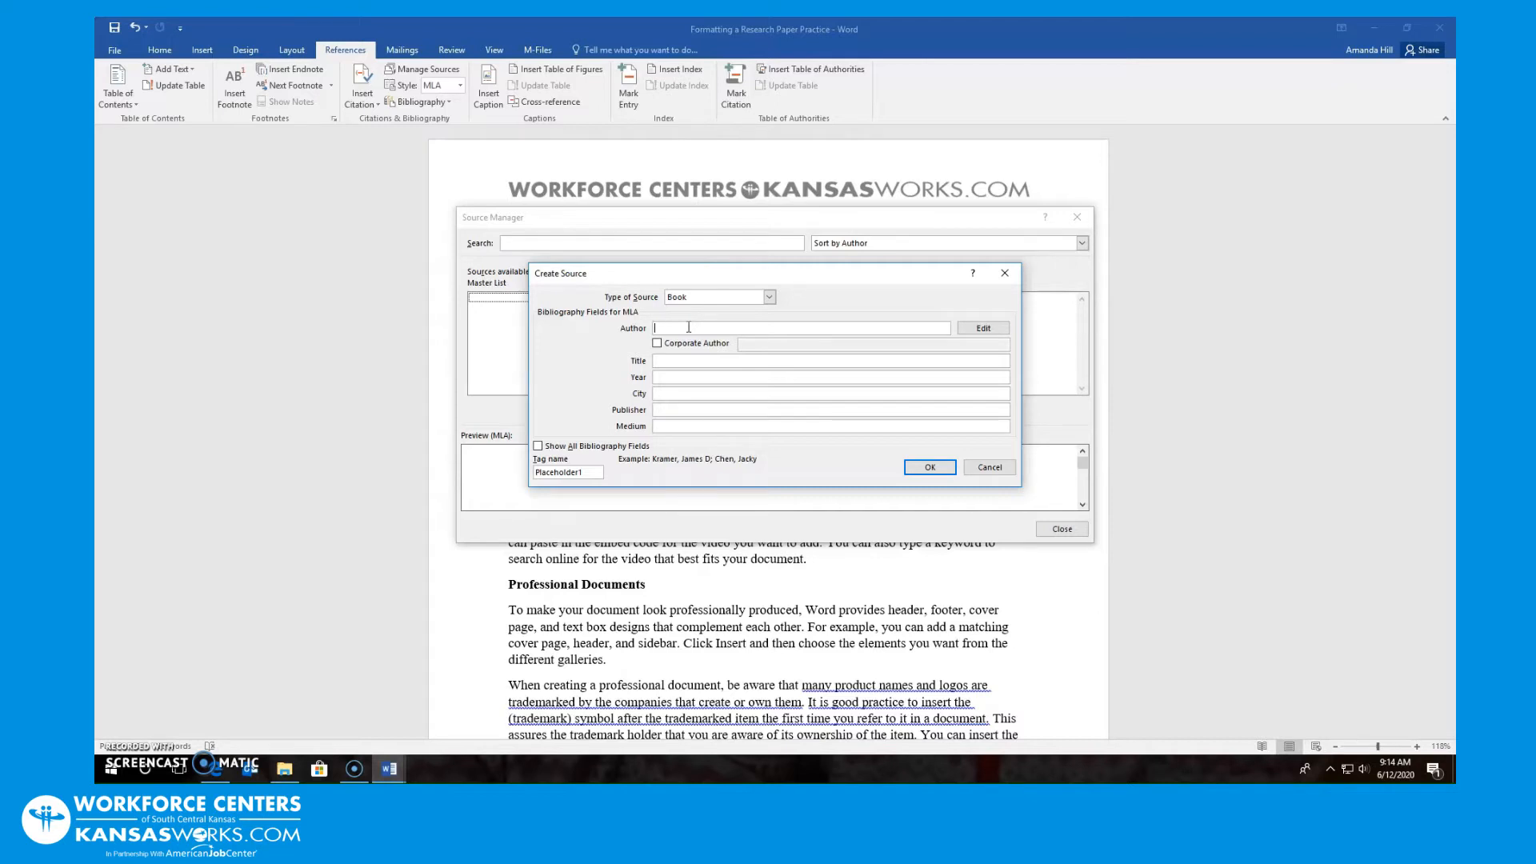
text(Bill Harris)
click(685, 359)
text(Why Upgrade Microsf)
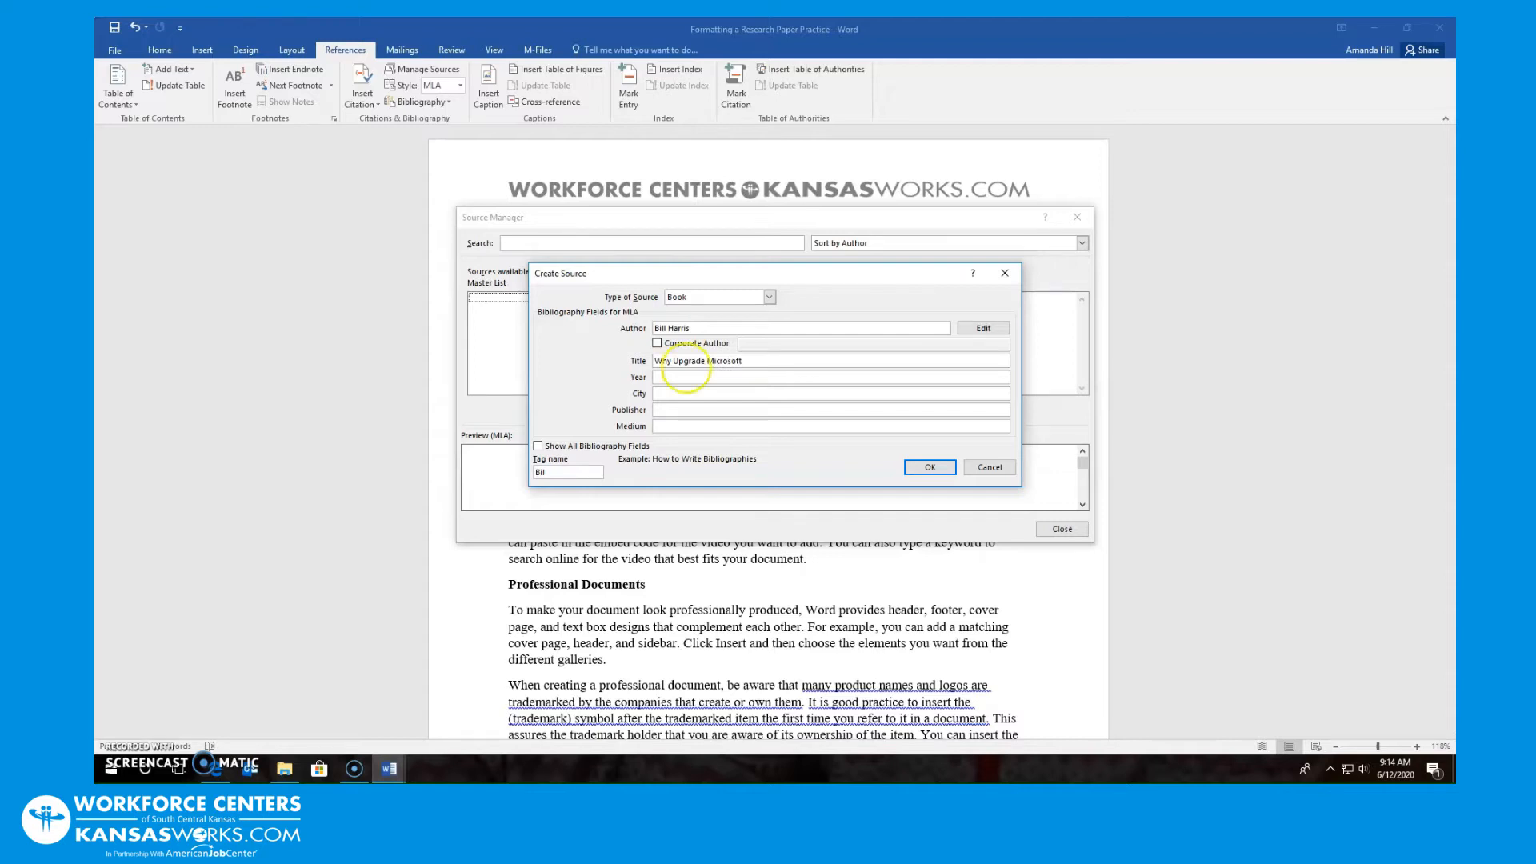
Step: Complete the book source with year 2015 and publisher ABC Publishing, leaving the city blank, and save it
click(687, 376)
click(685, 394)
click(684, 411)
text(Ab)
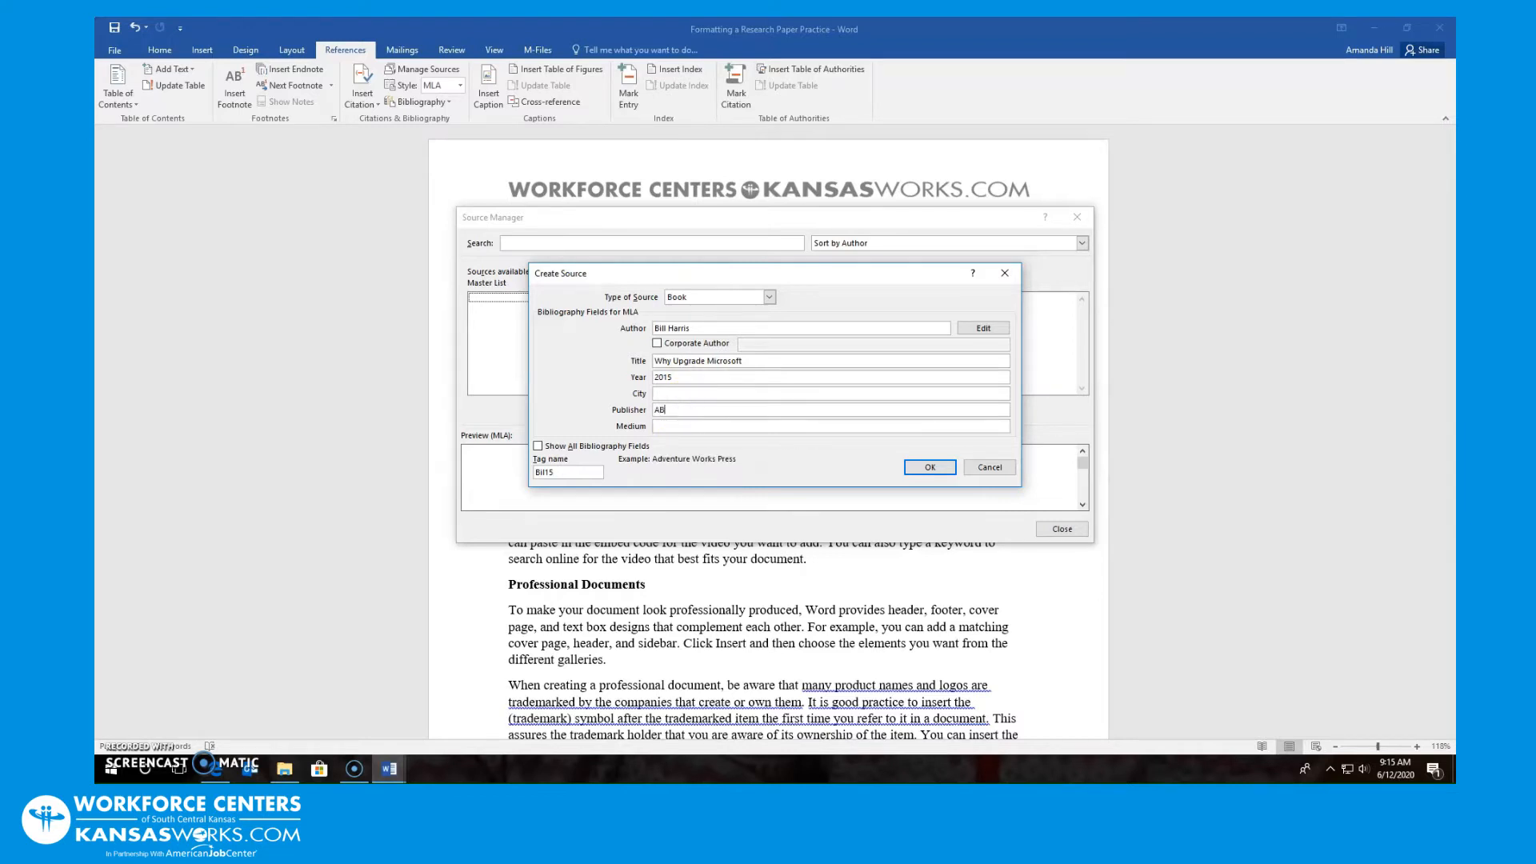
text(C Publishing)
click(928, 467)
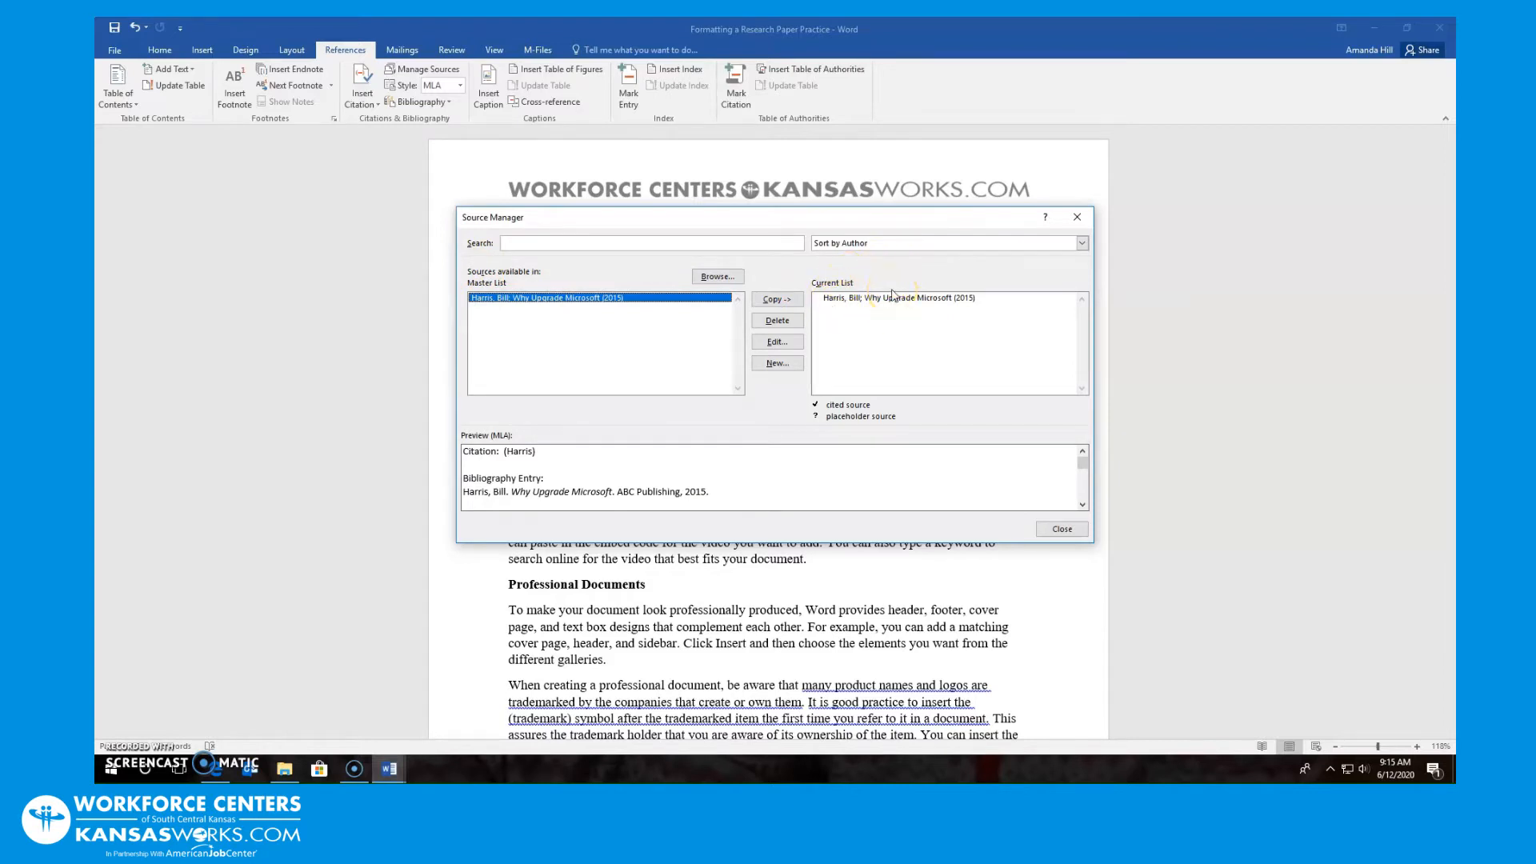
Step: Check the new book source in both the current list and the master list, and leave the Source Manager
click(861, 303)
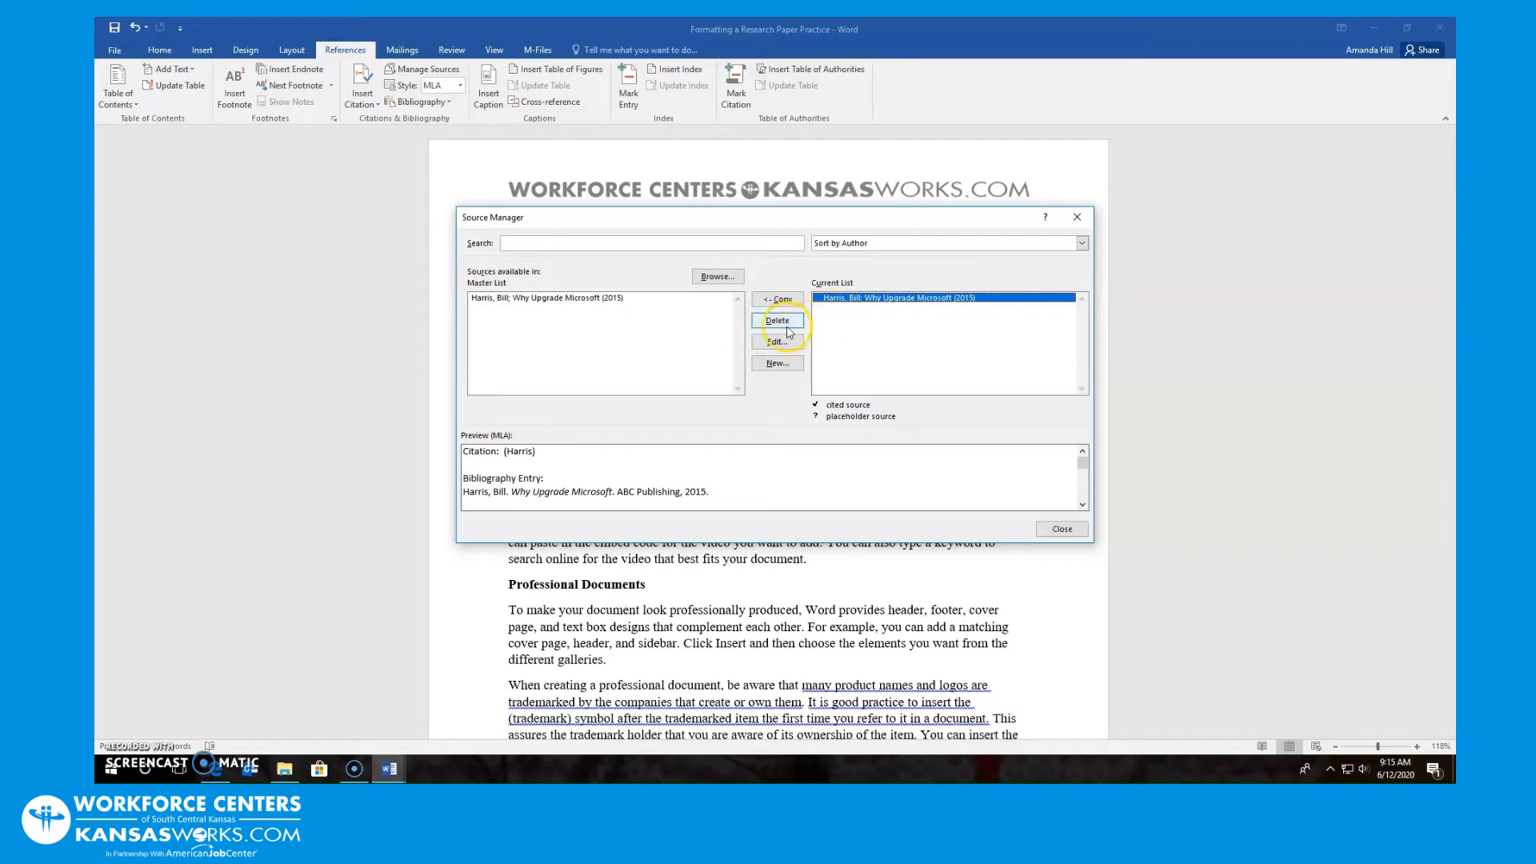
click(640, 299)
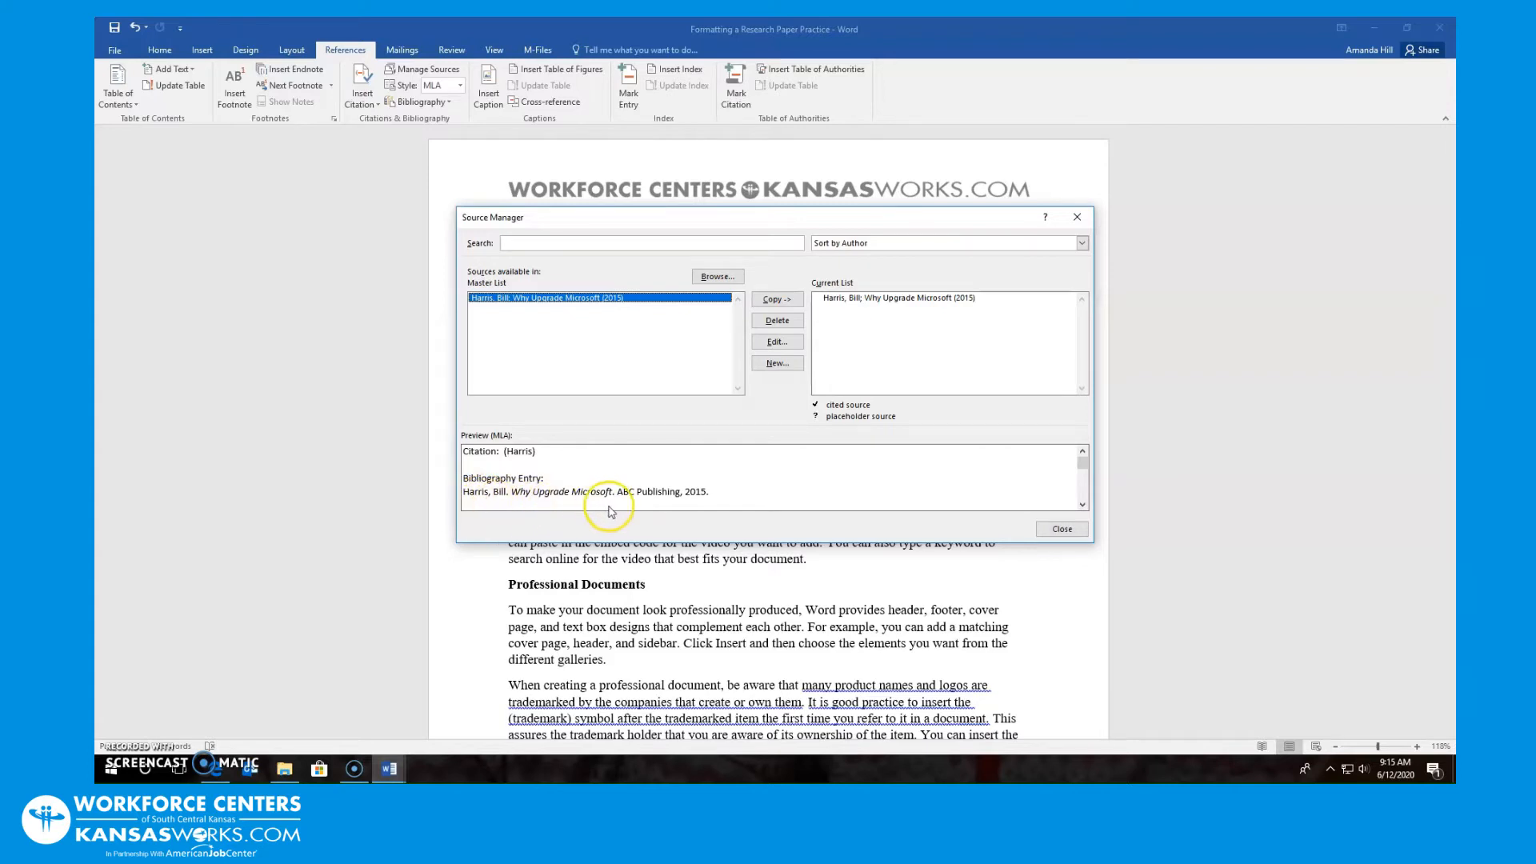
click(1063, 529)
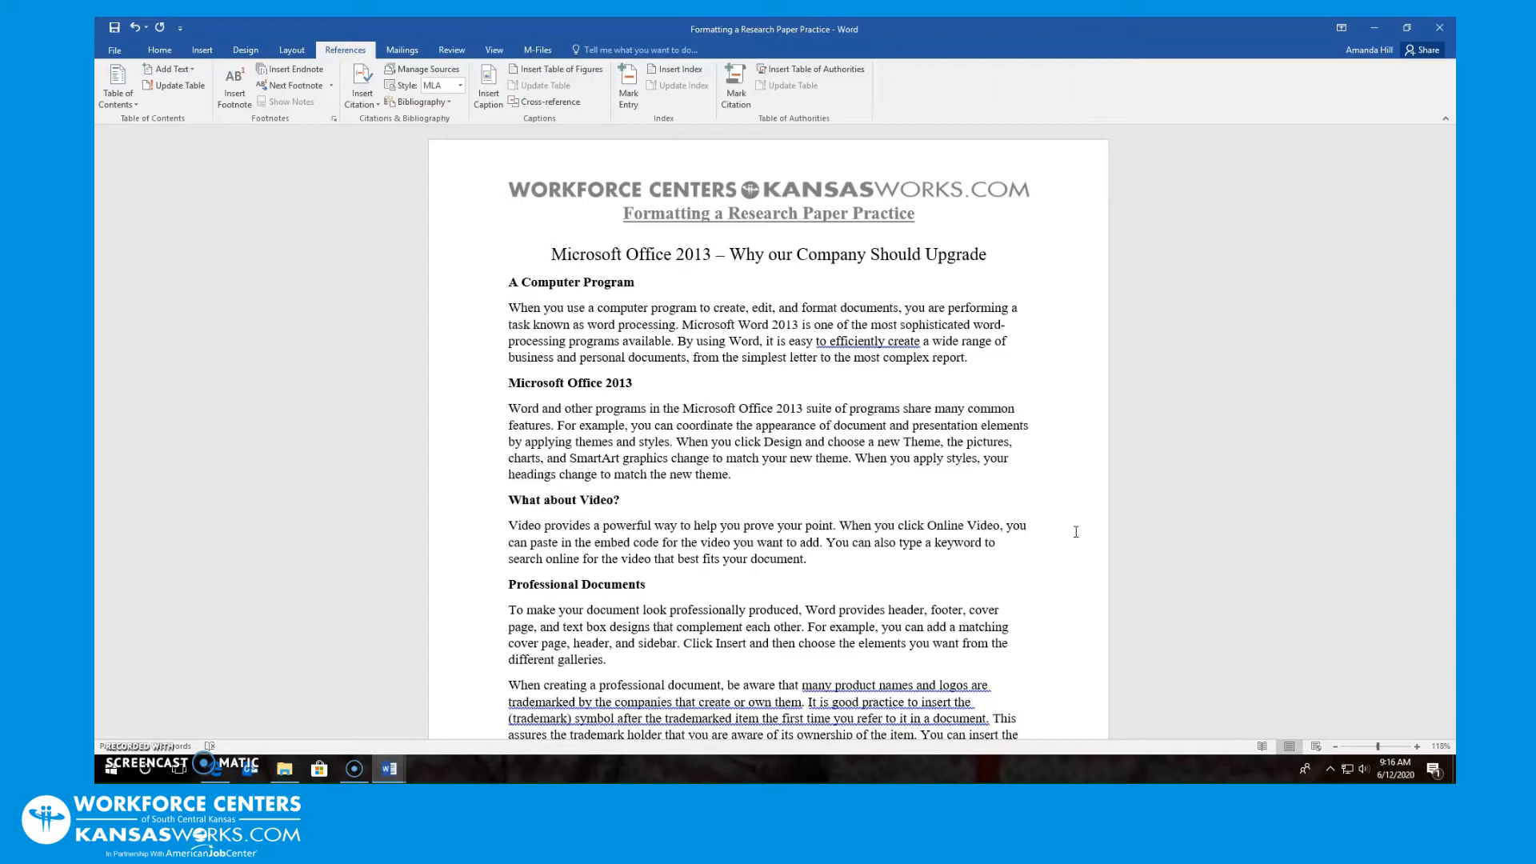
Step: Insert a citation of the "Why Upgrade Microsoft" source after "word processing" in the "A Computer Program" paragraph, before the period
click(1068, 516)
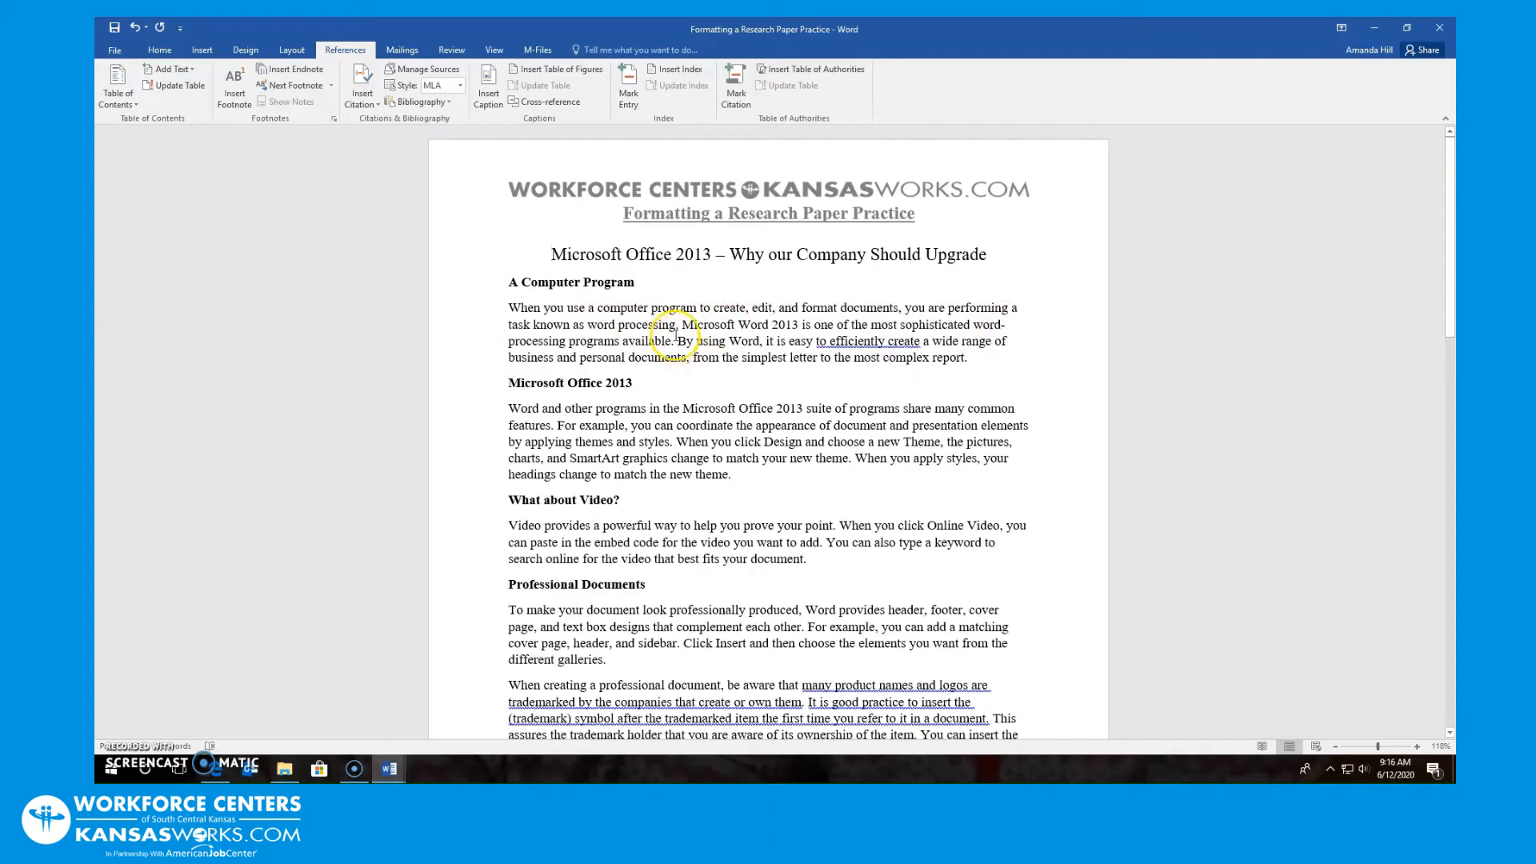
click(678, 326)
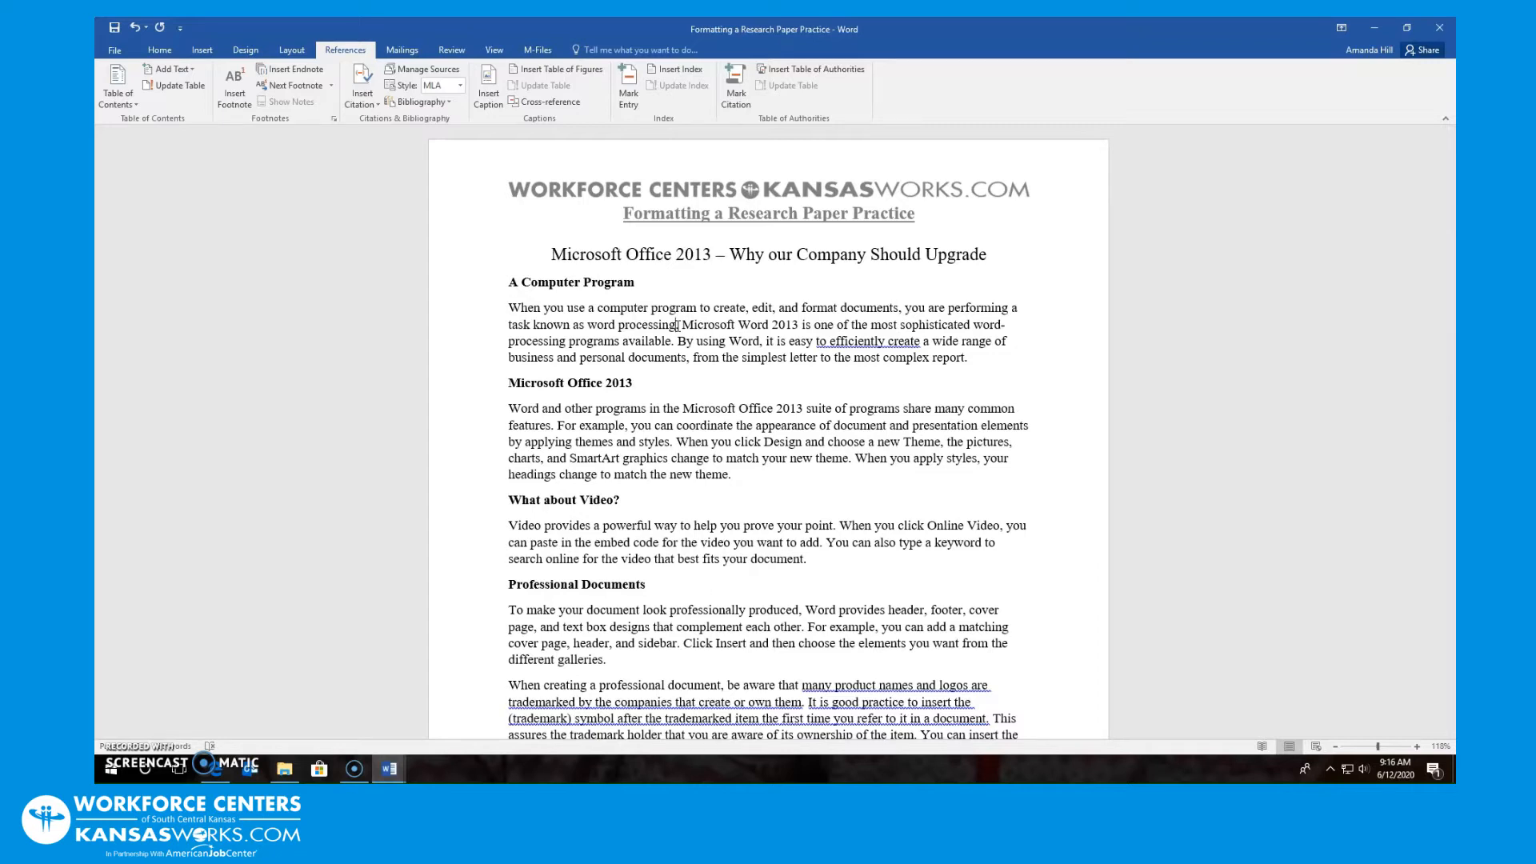
click(353, 53)
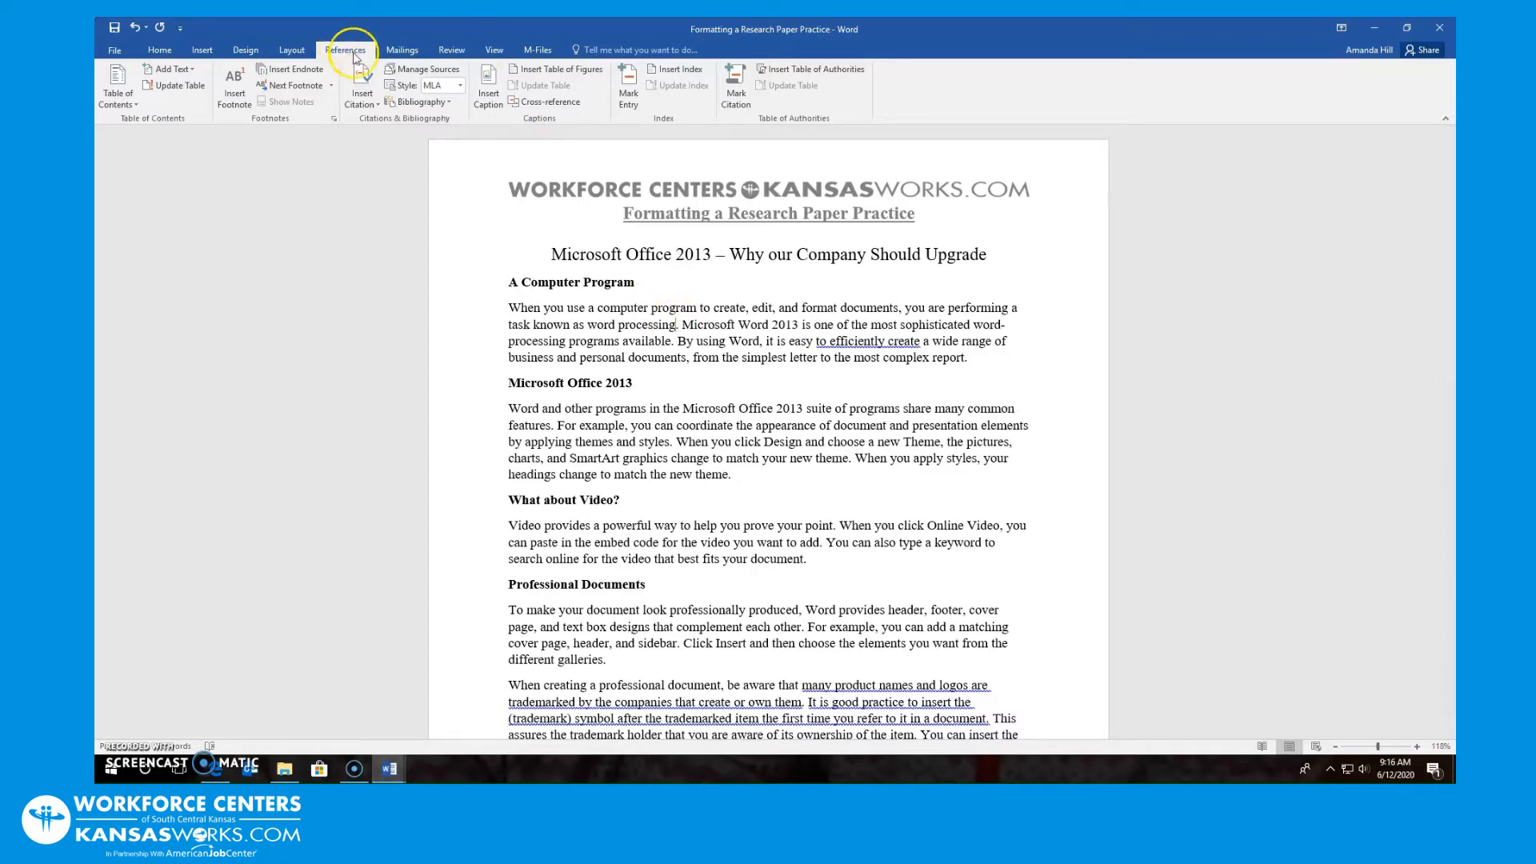
click(379, 105)
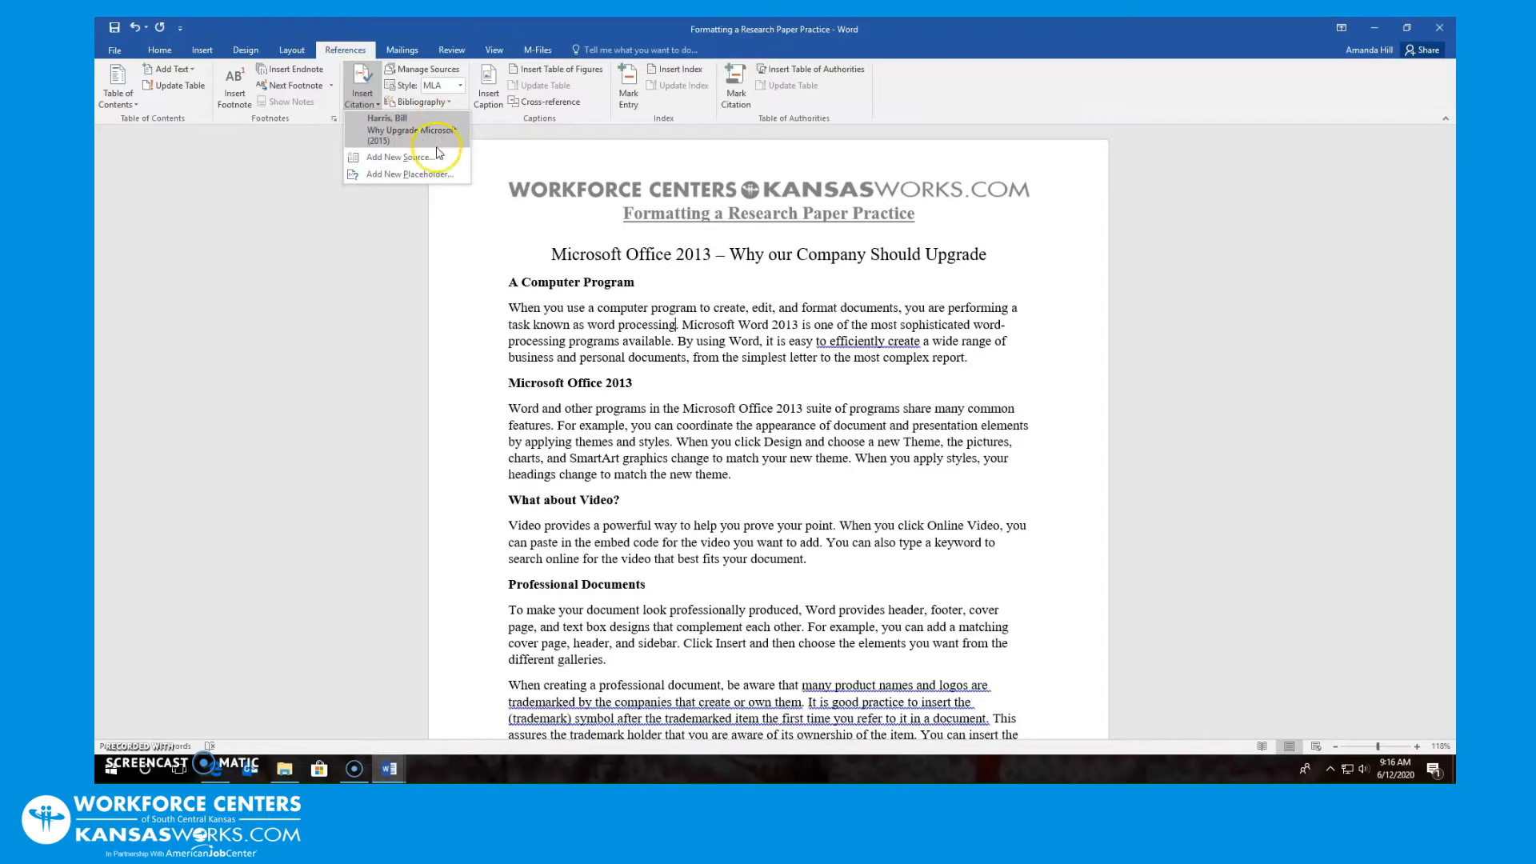
click(433, 159)
click(433, 130)
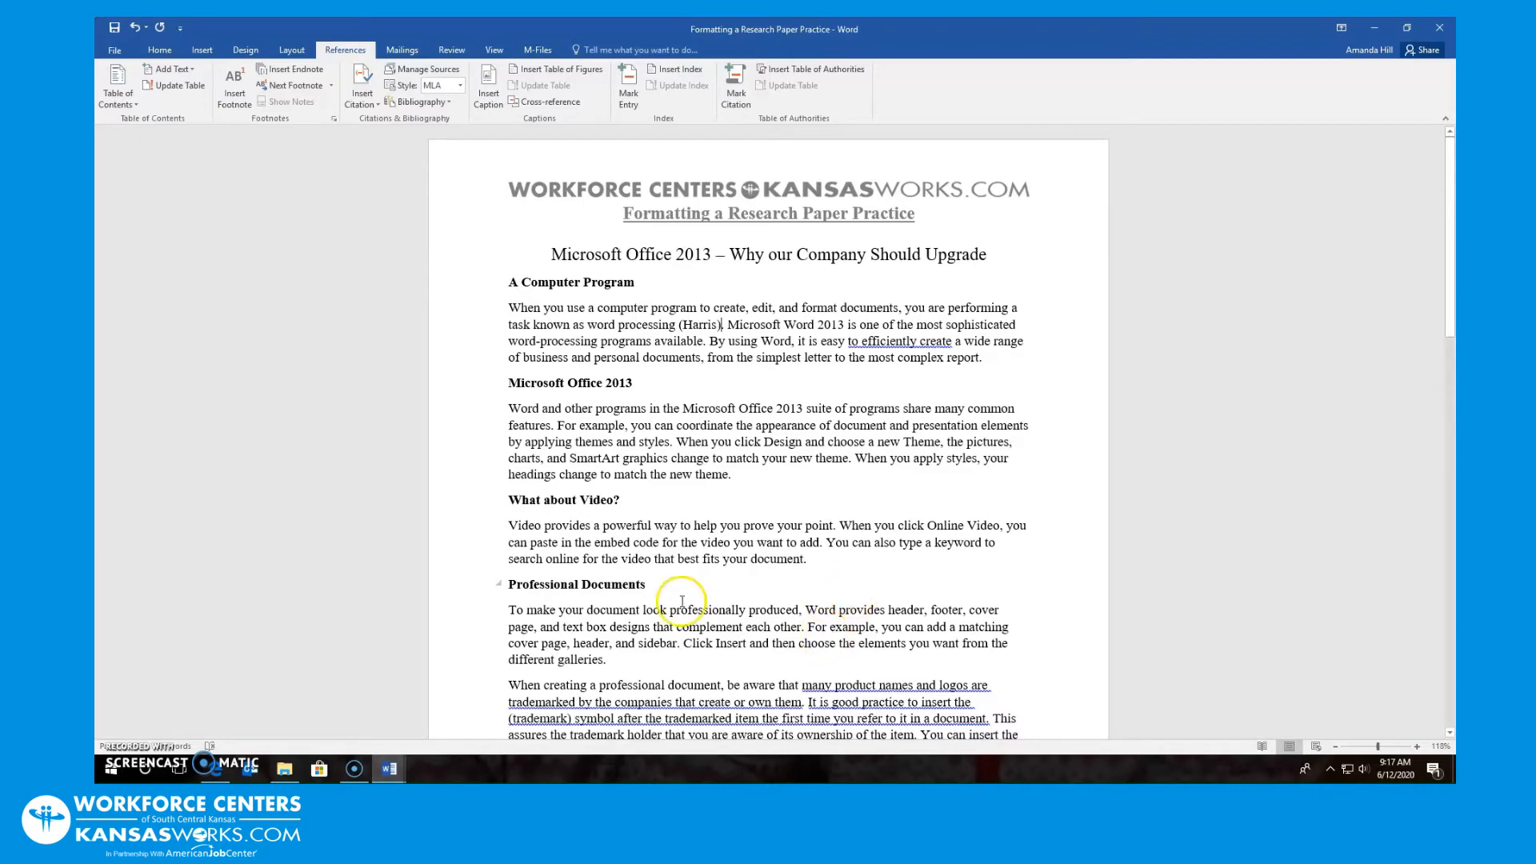
Step: Insert a page break after the final paragraph, under the "Read in Word??" heading
scroll(682, 600, down, 15)
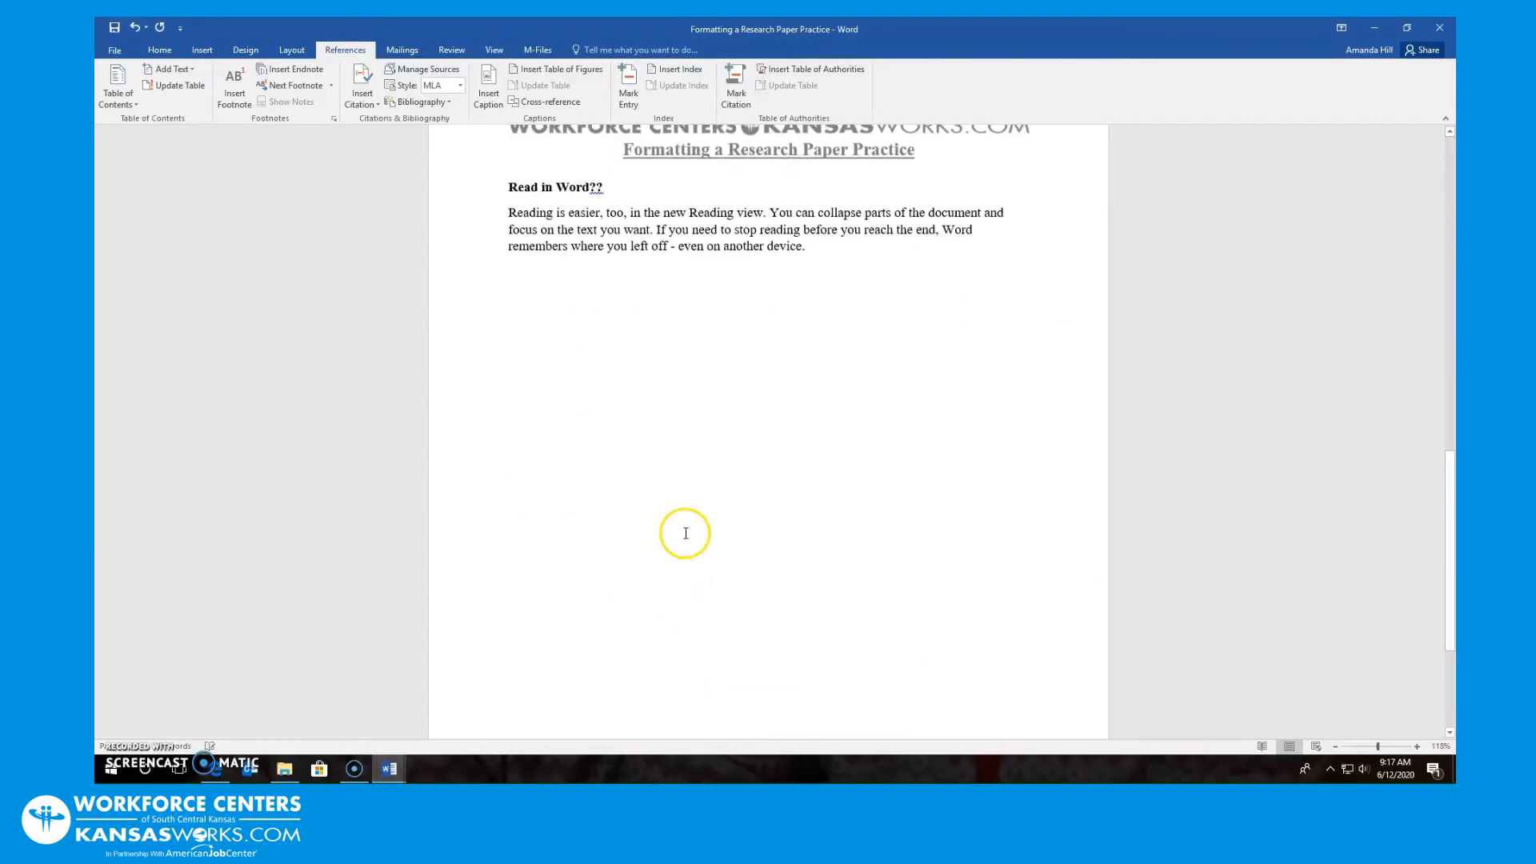
click(811, 246)
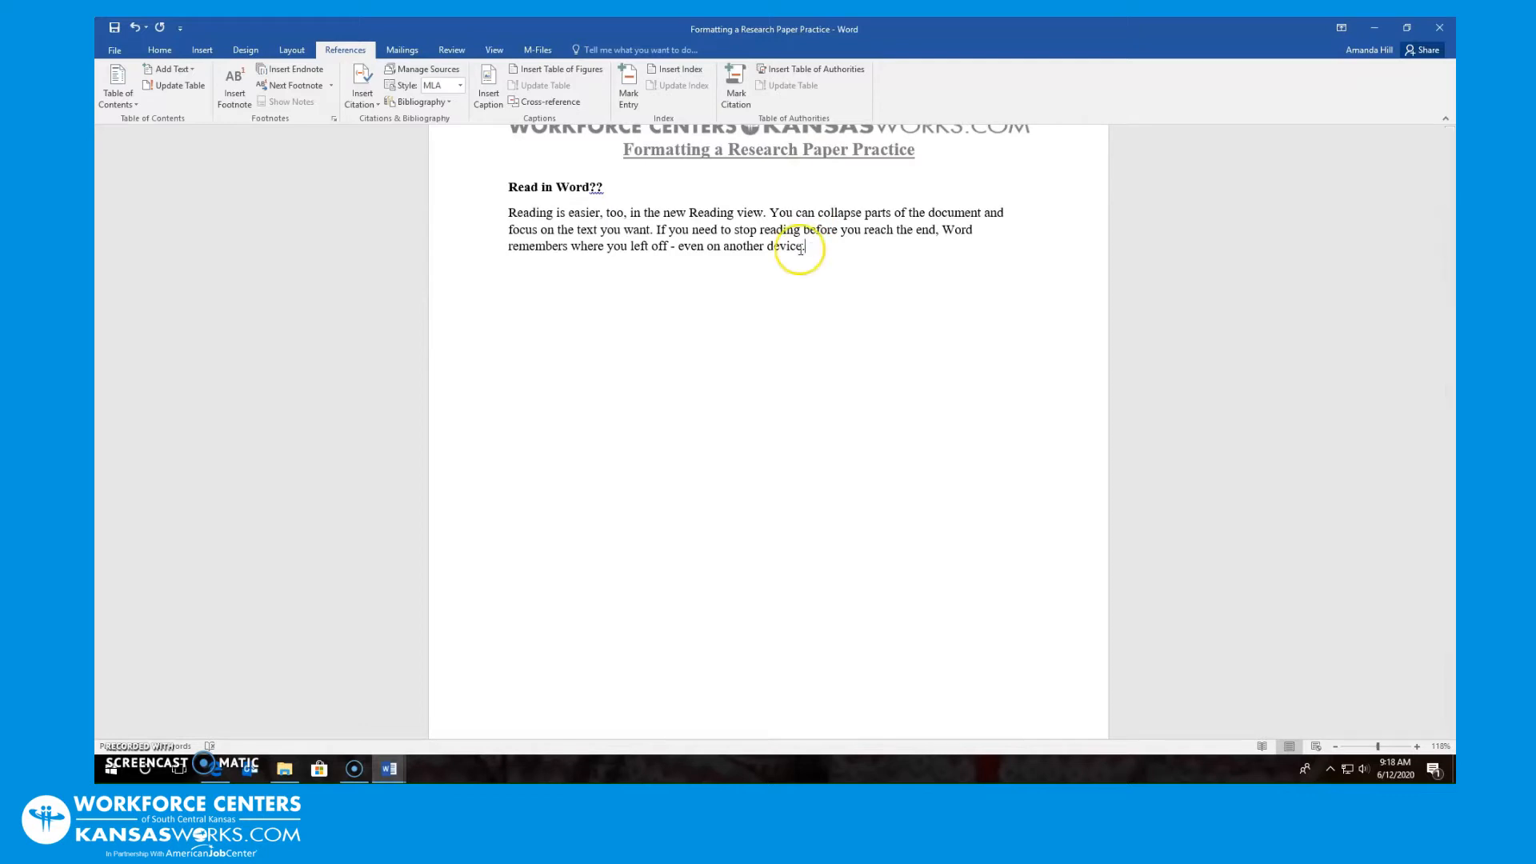
click(195, 51)
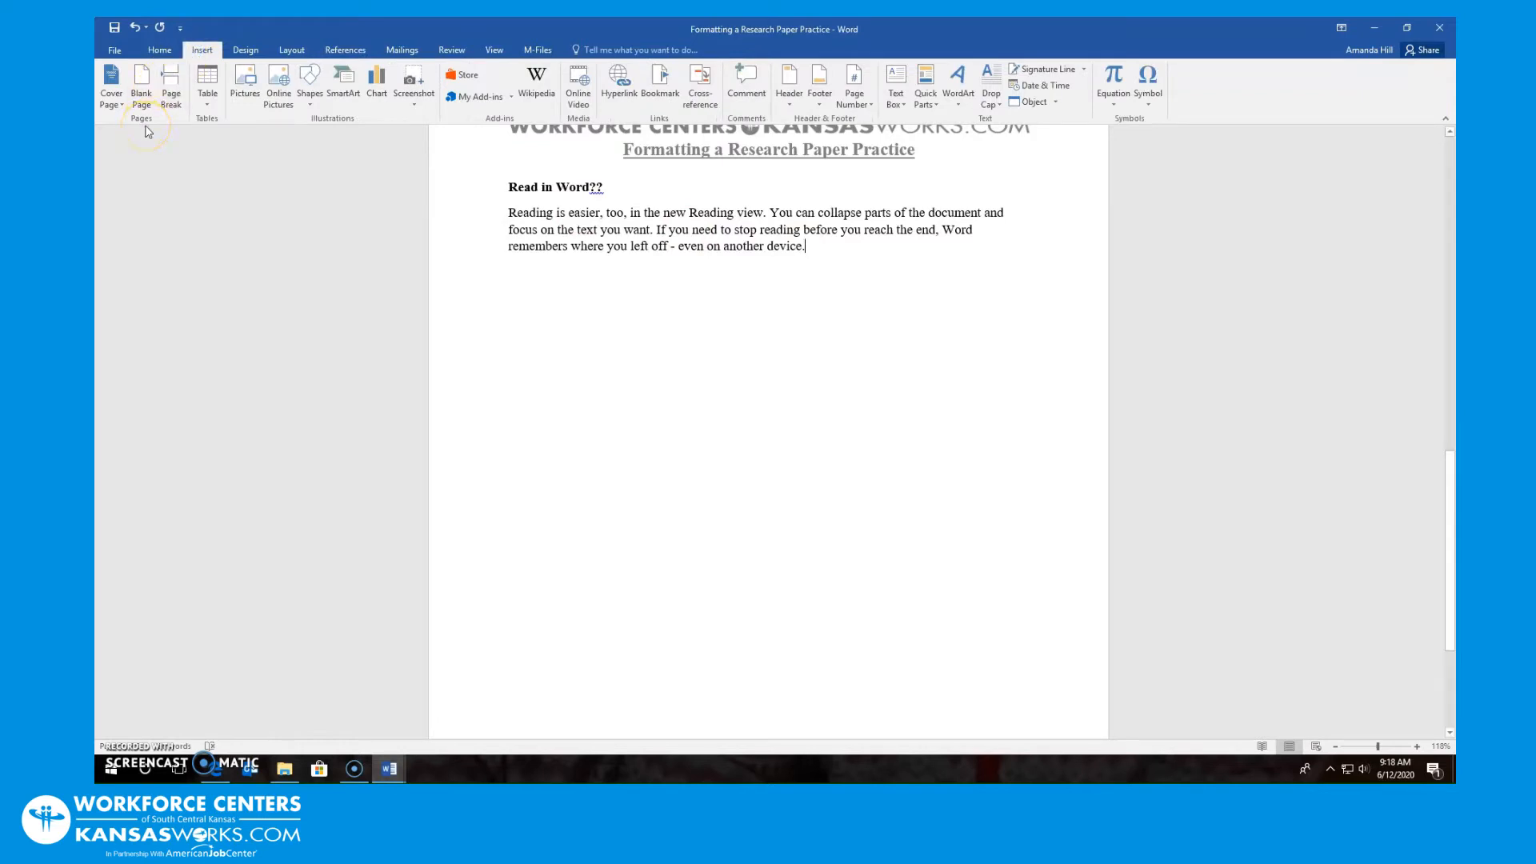
click(166, 82)
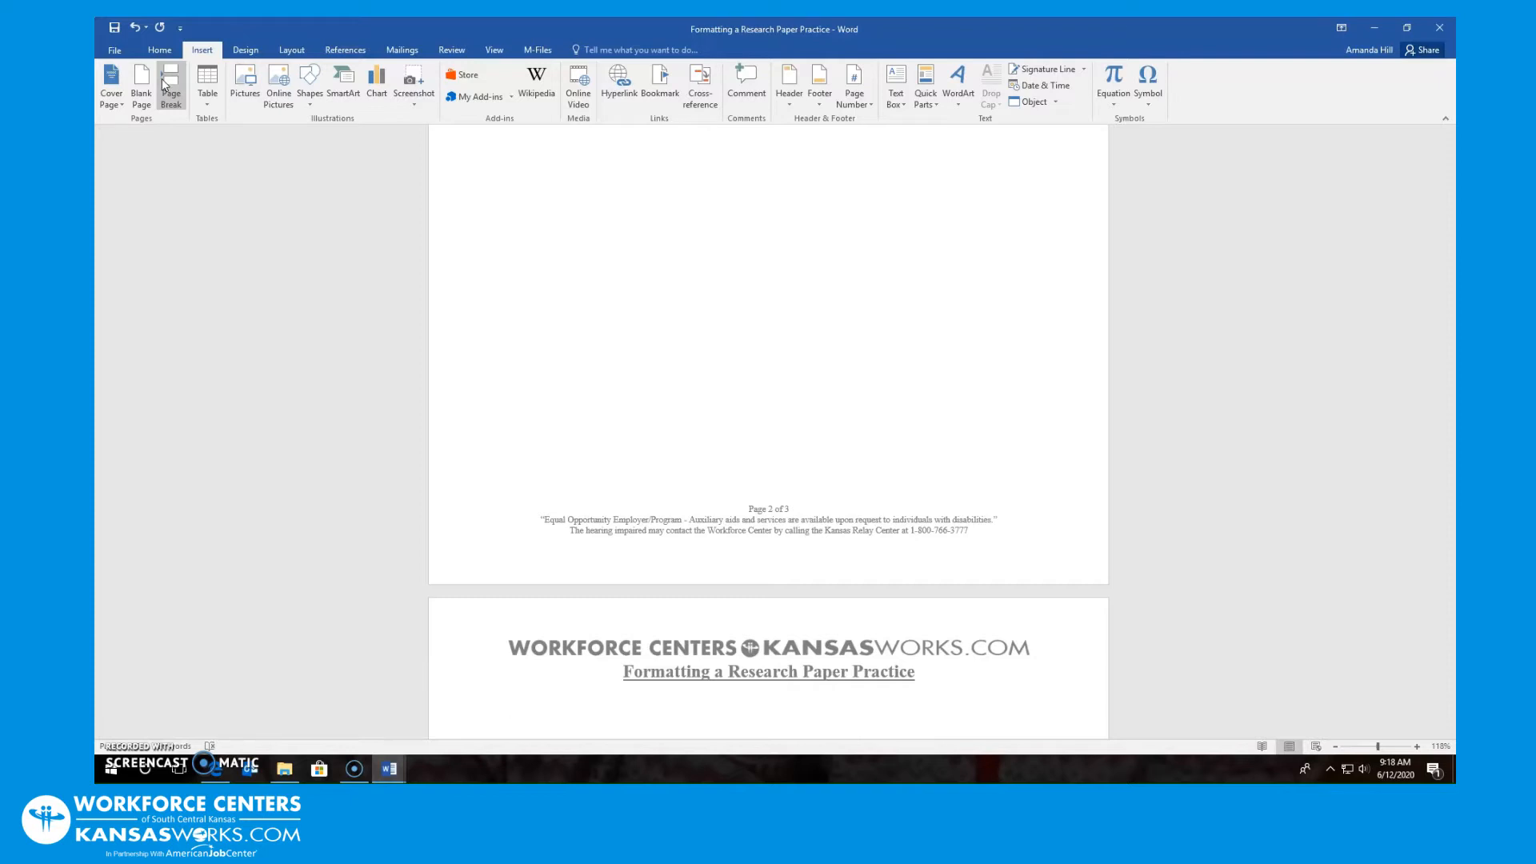
Step: Insert a built-in Works Cited bibliography on the new page
click(333, 55)
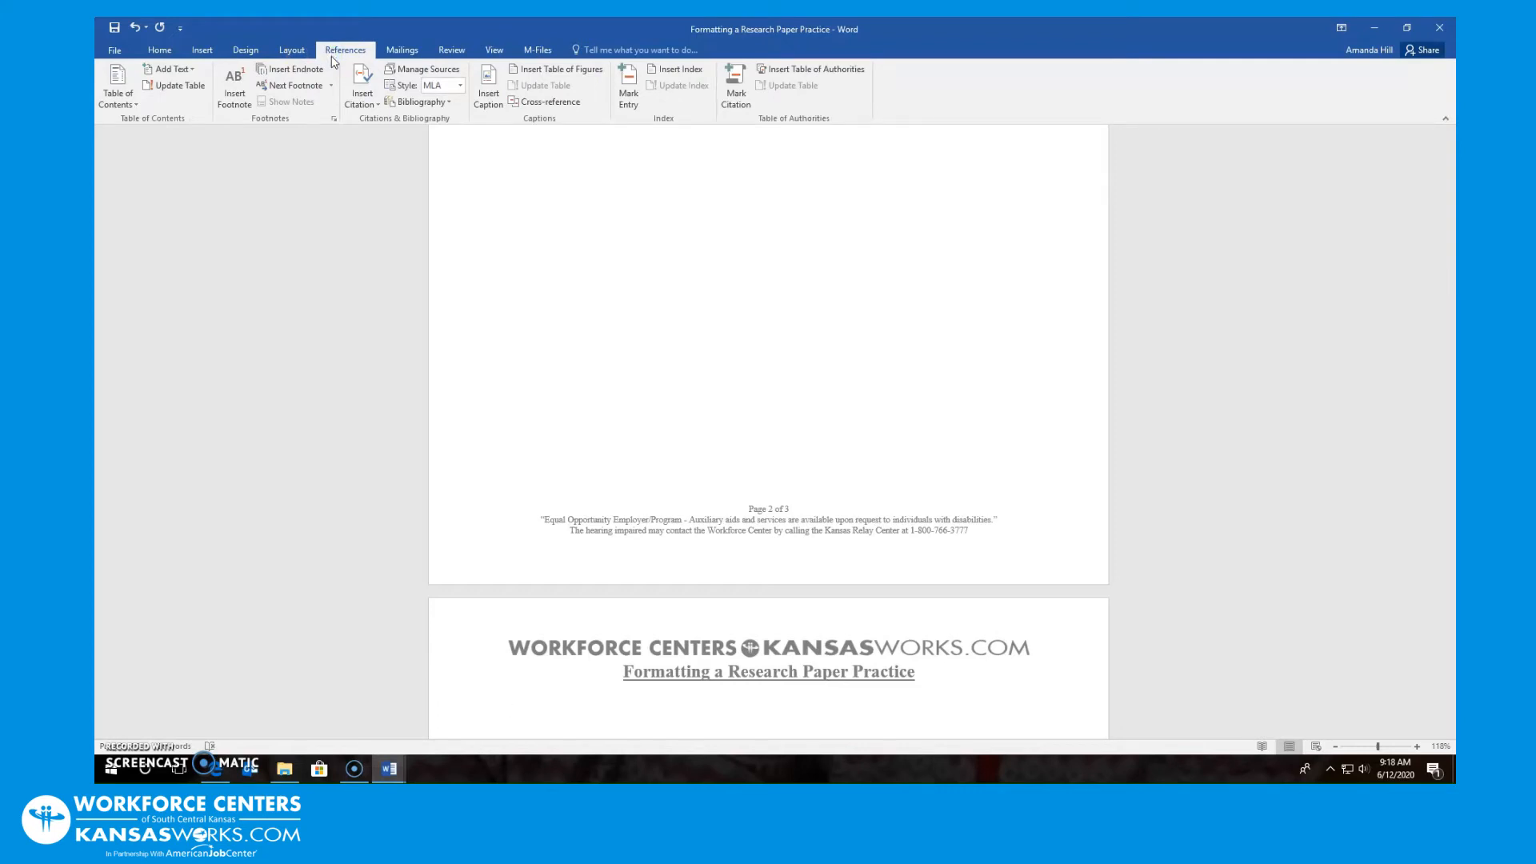
click(449, 102)
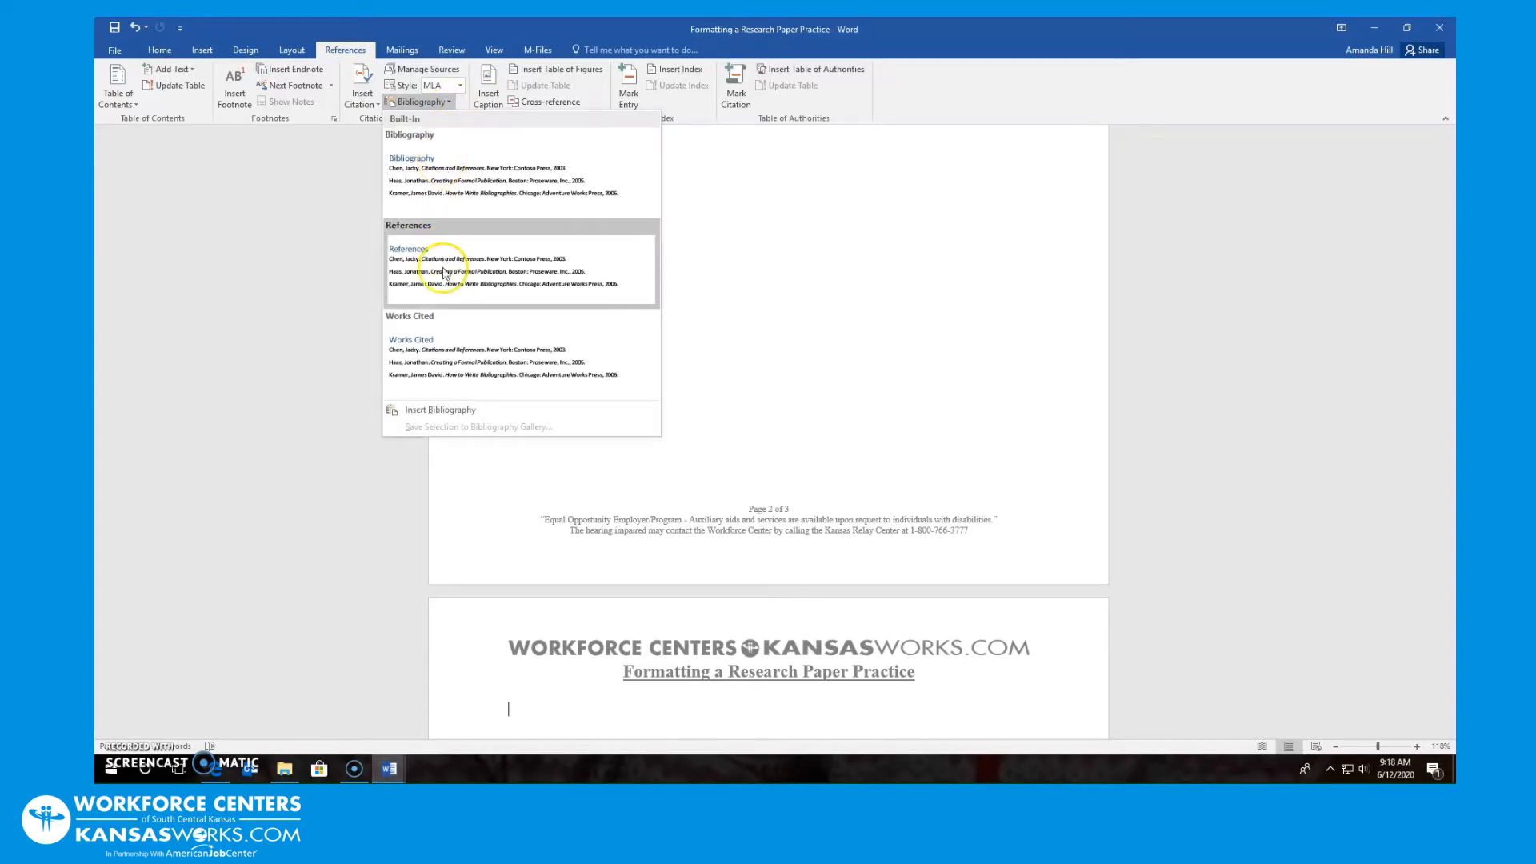
click(443, 365)
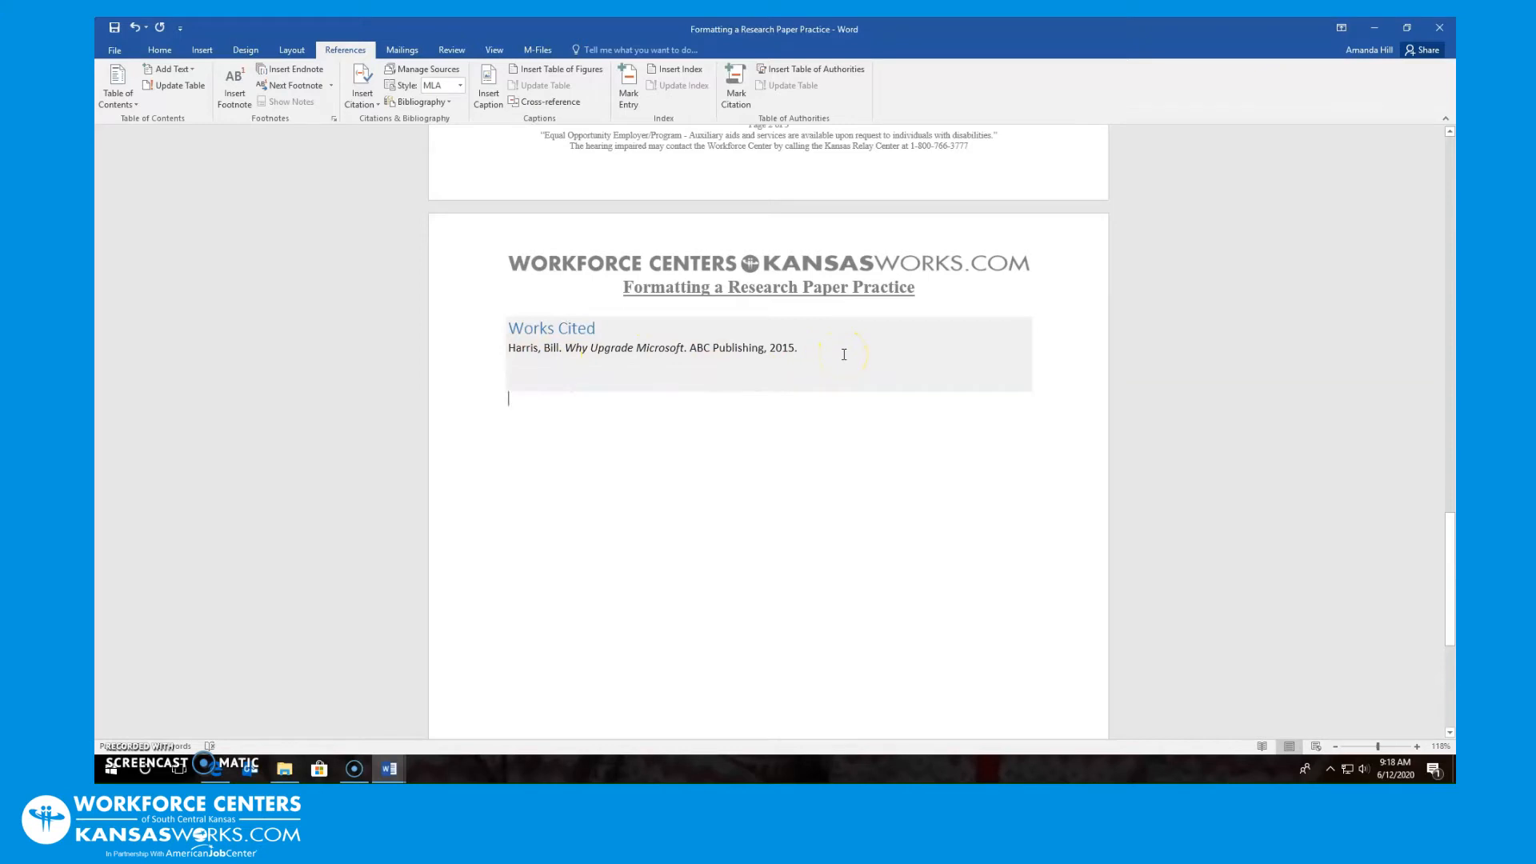
click(460, 85)
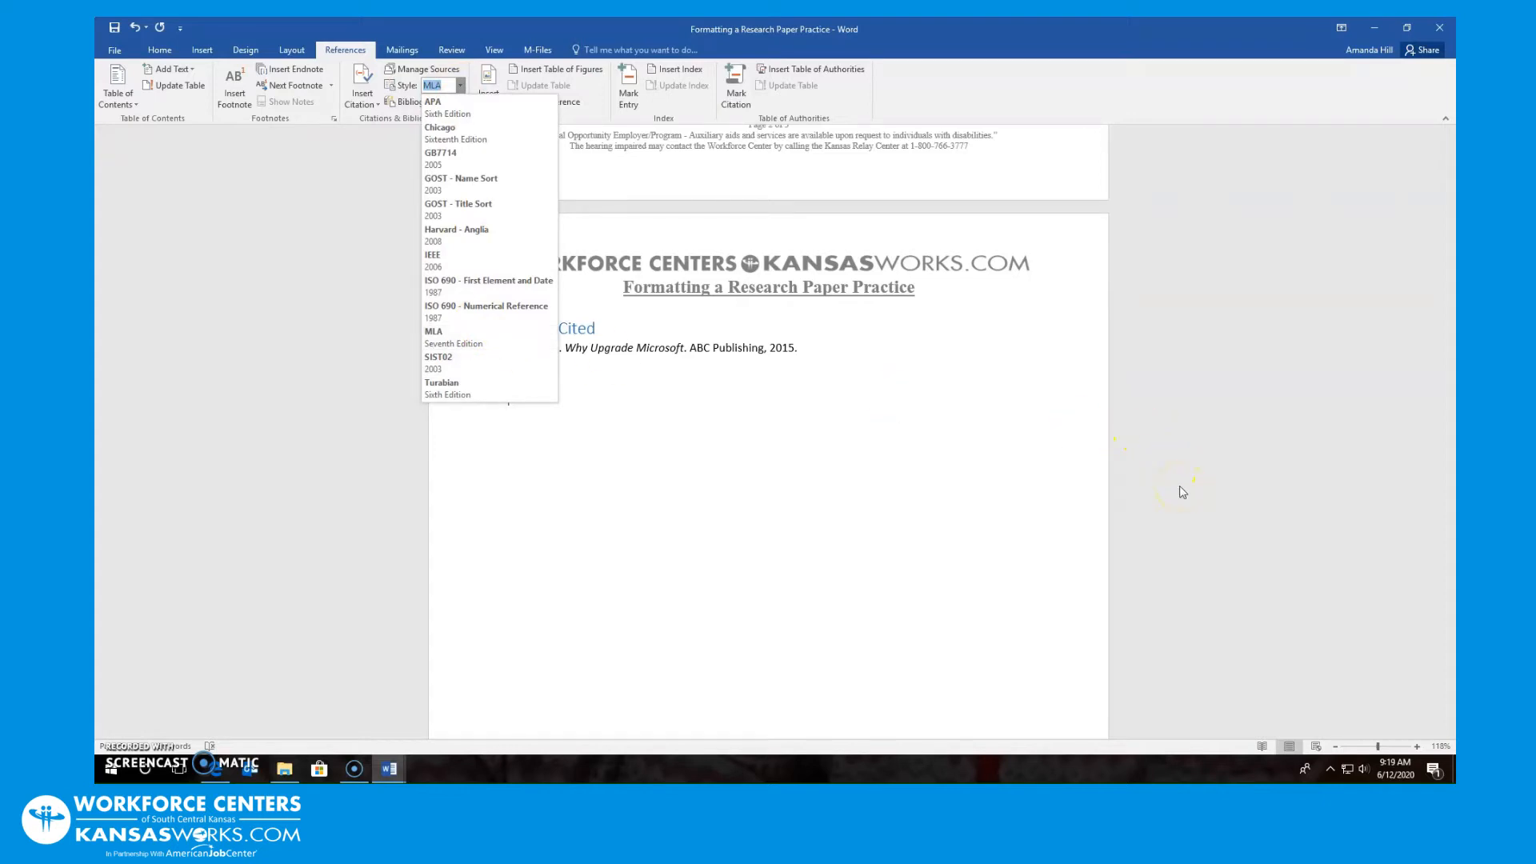
click(932, 623)
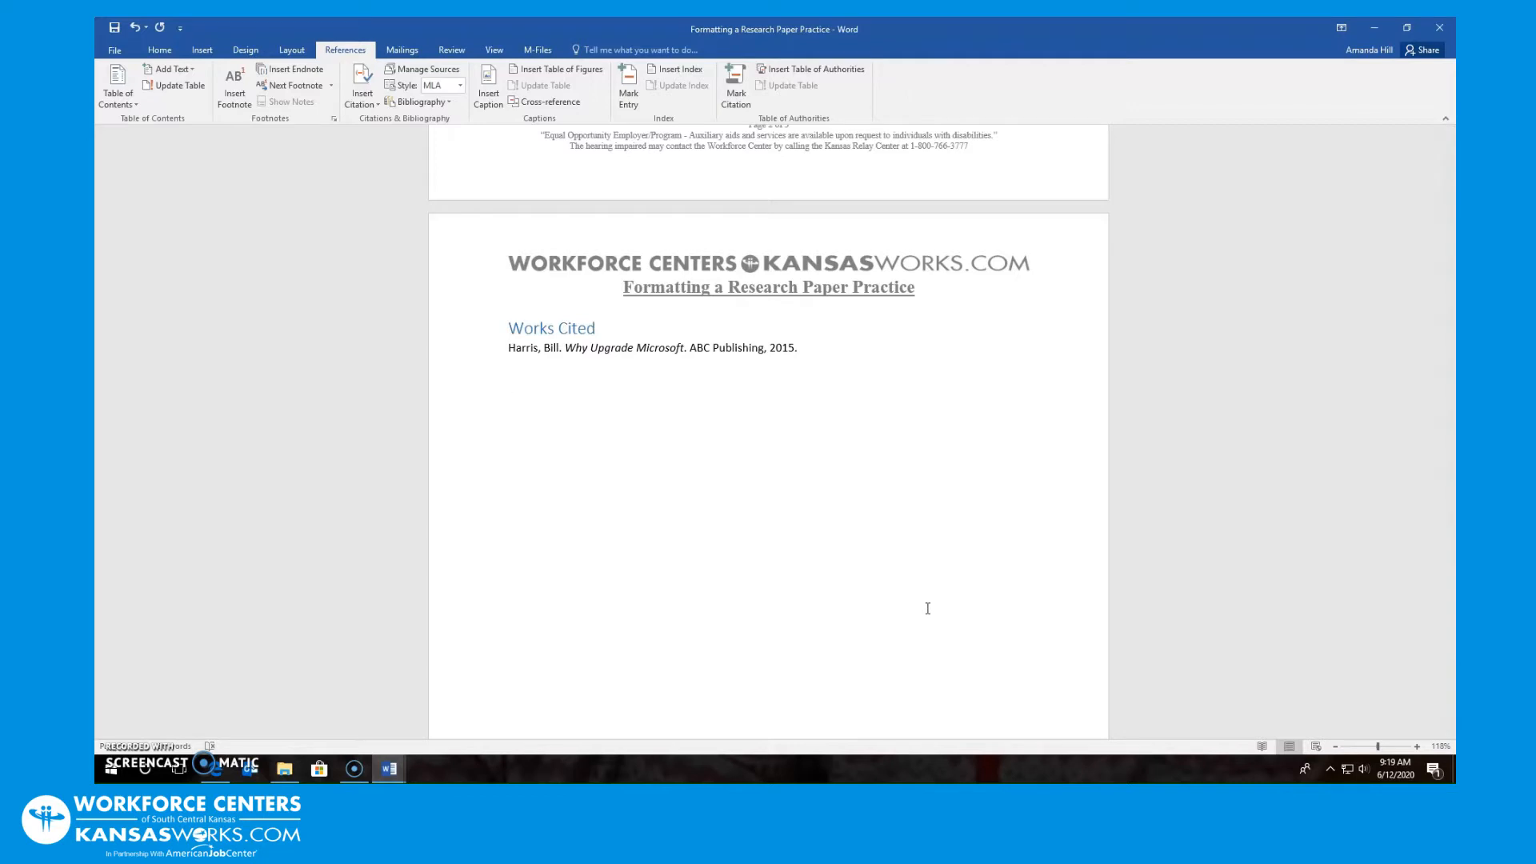
click(881, 607)
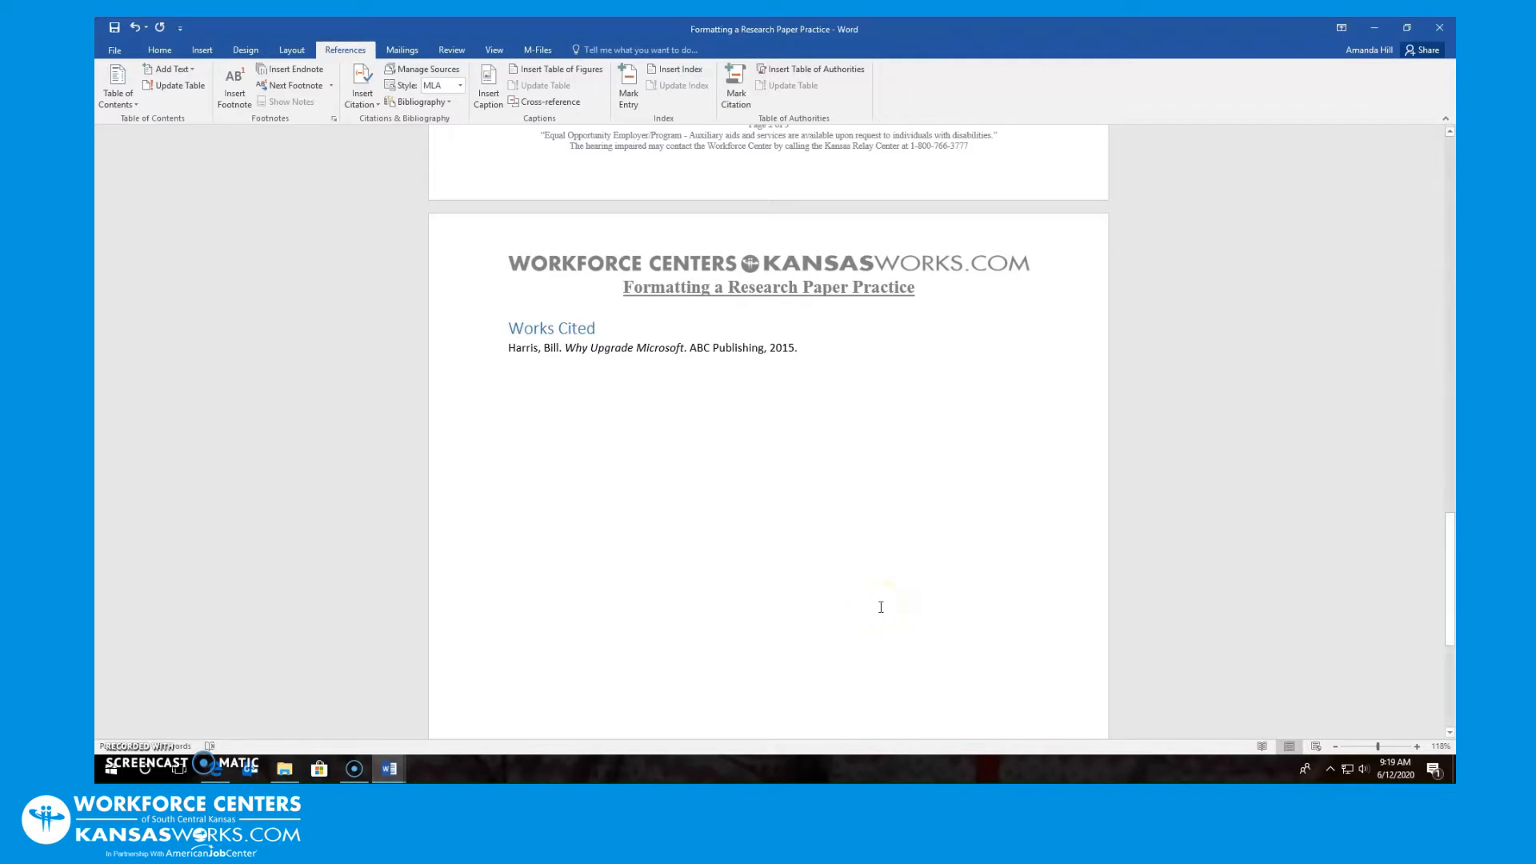
scroll(763, 524, up, 15)
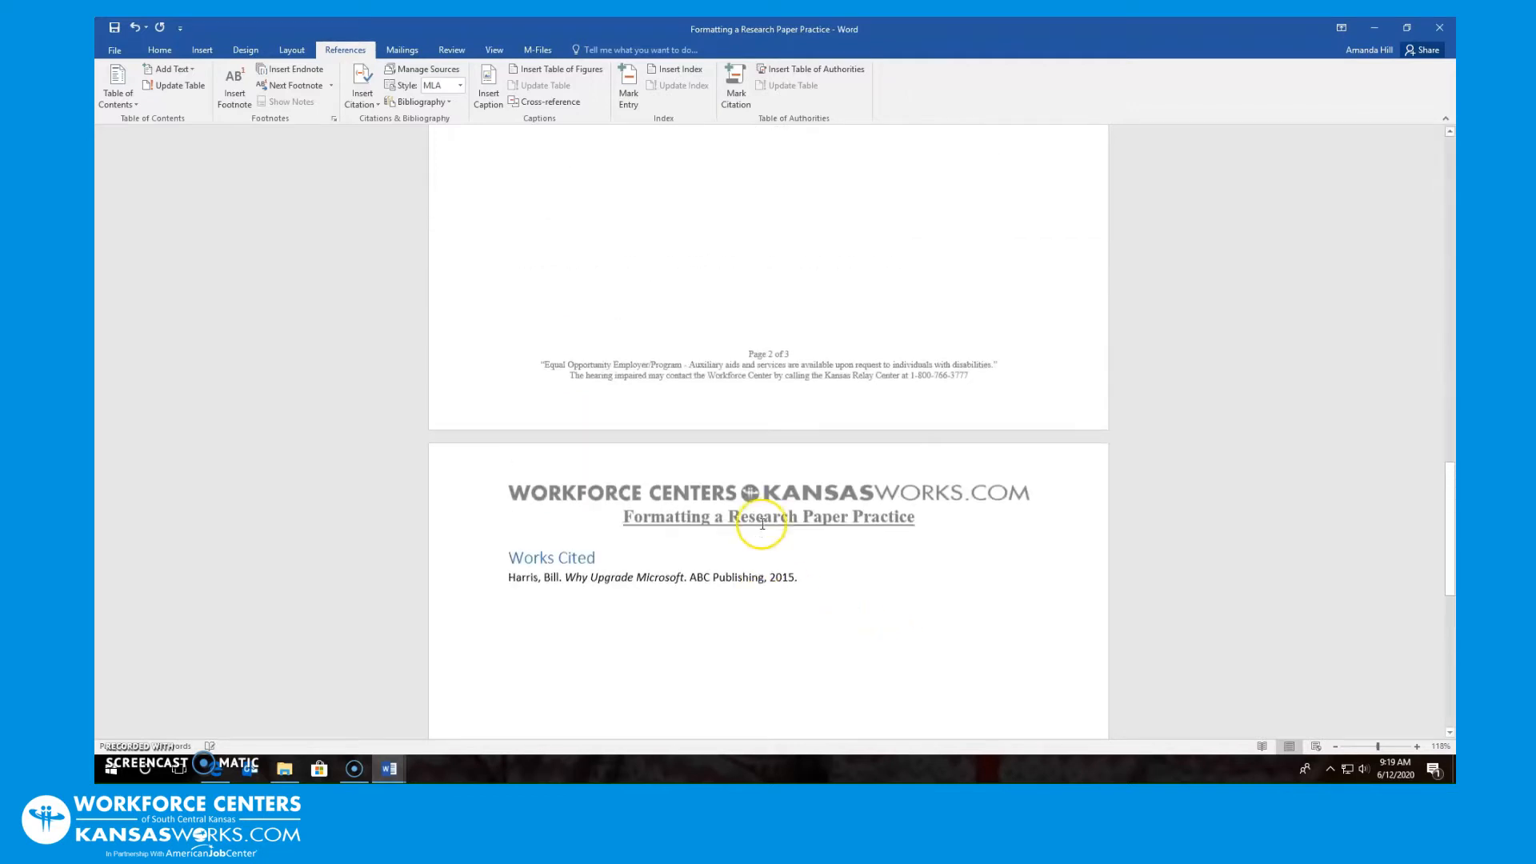
scroll(763, 524, up, 10)
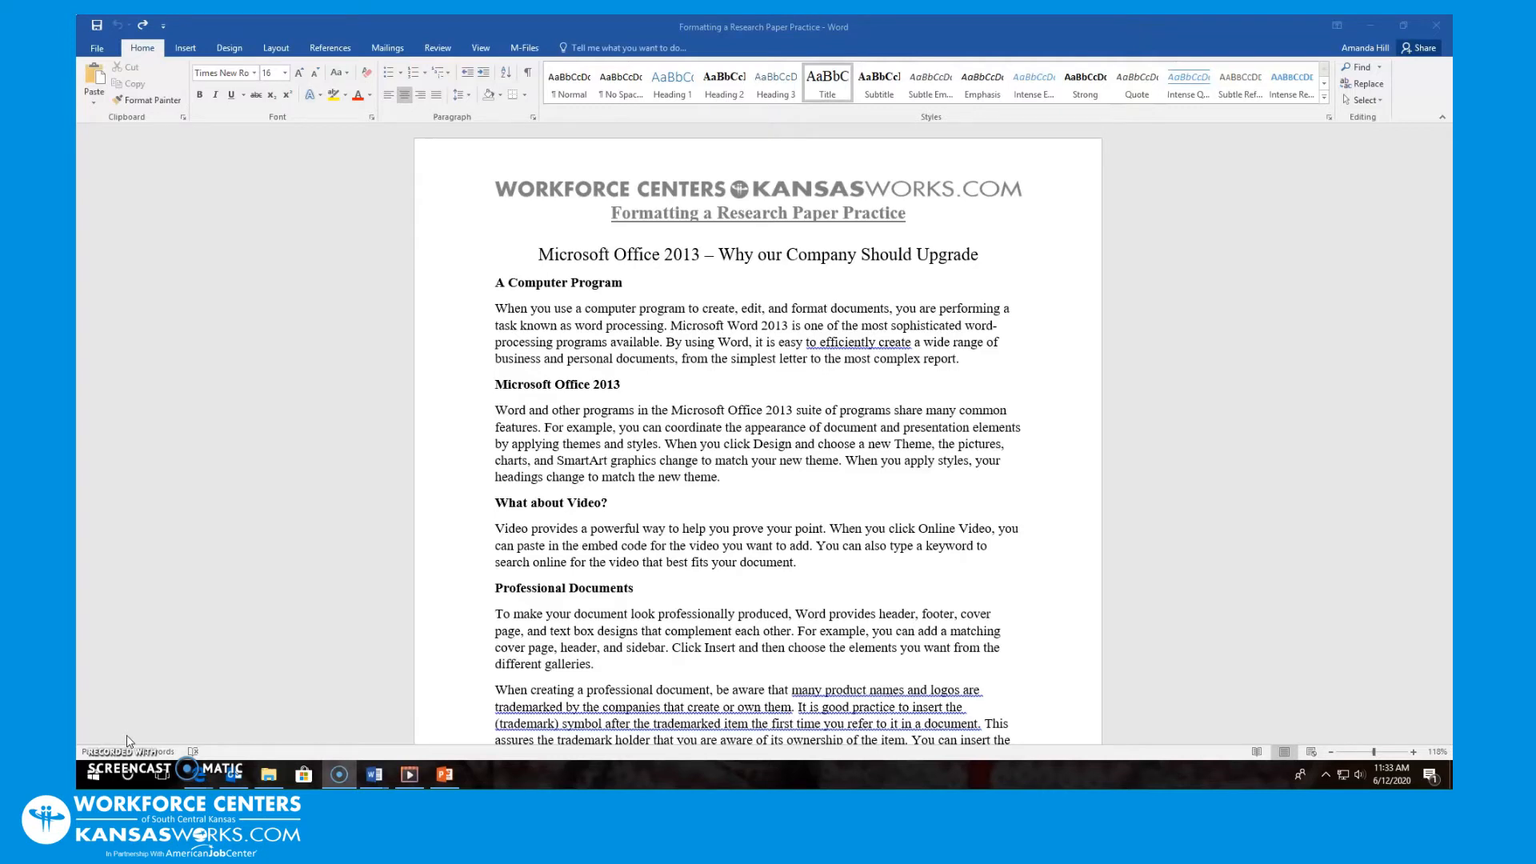
Step: Insert an Accent Bar 1 page number at the top of the pages
click(185, 50)
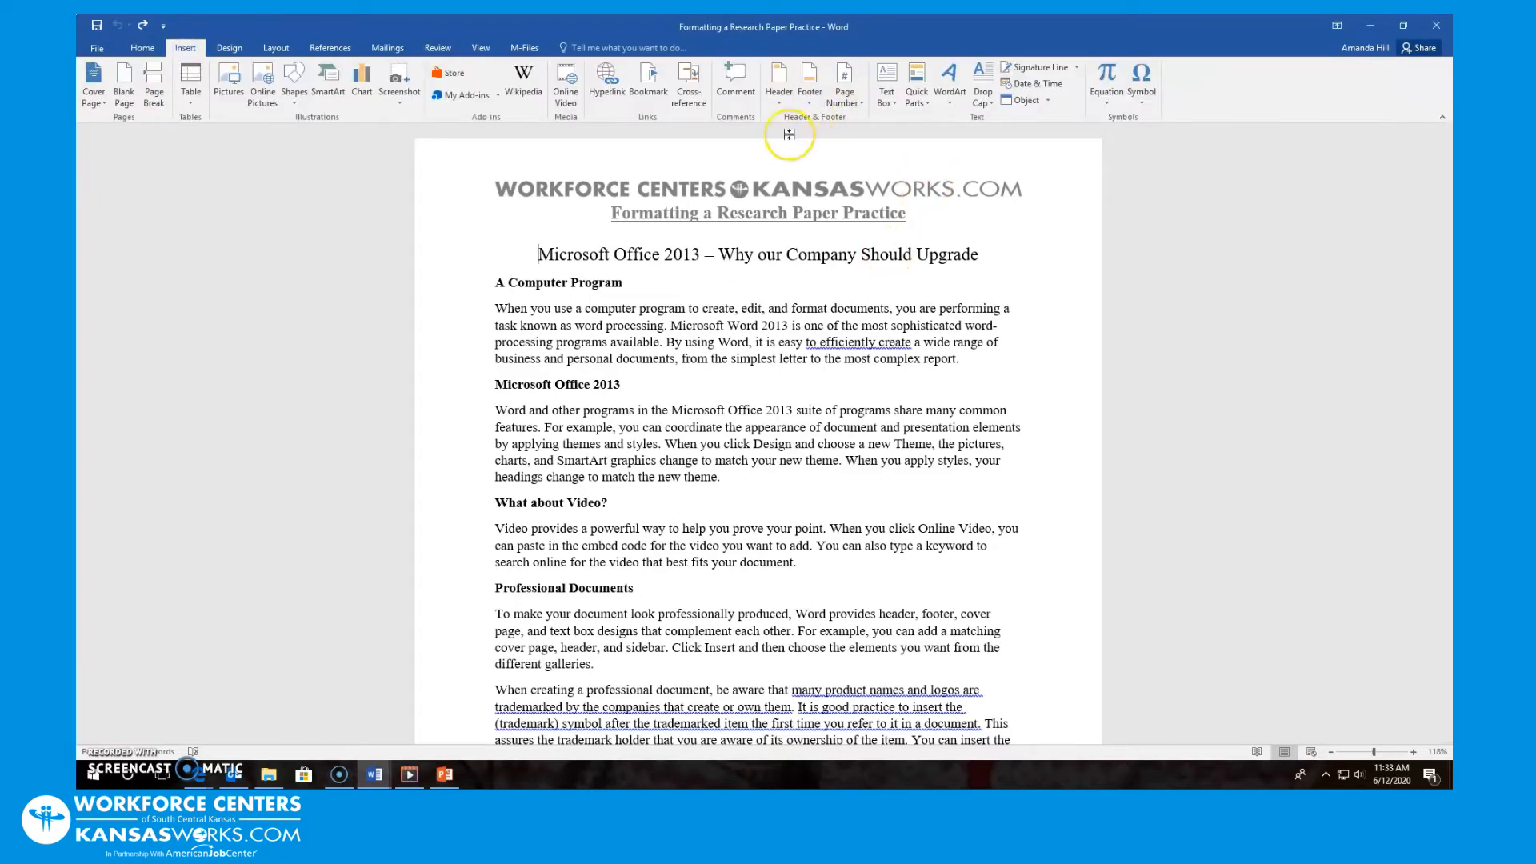
click(849, 78)
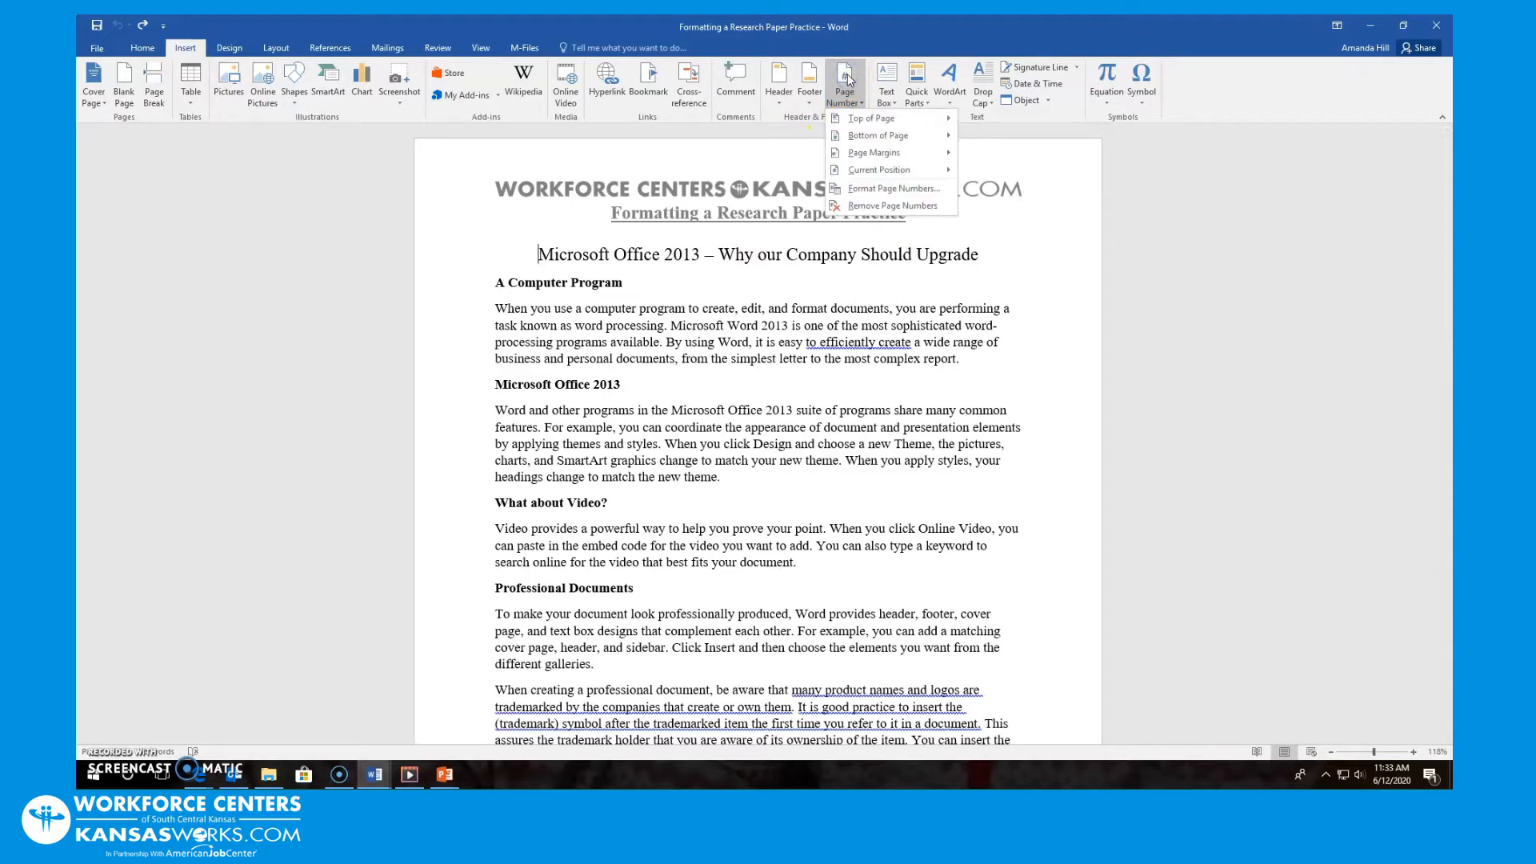
mouse_move(869, 123)
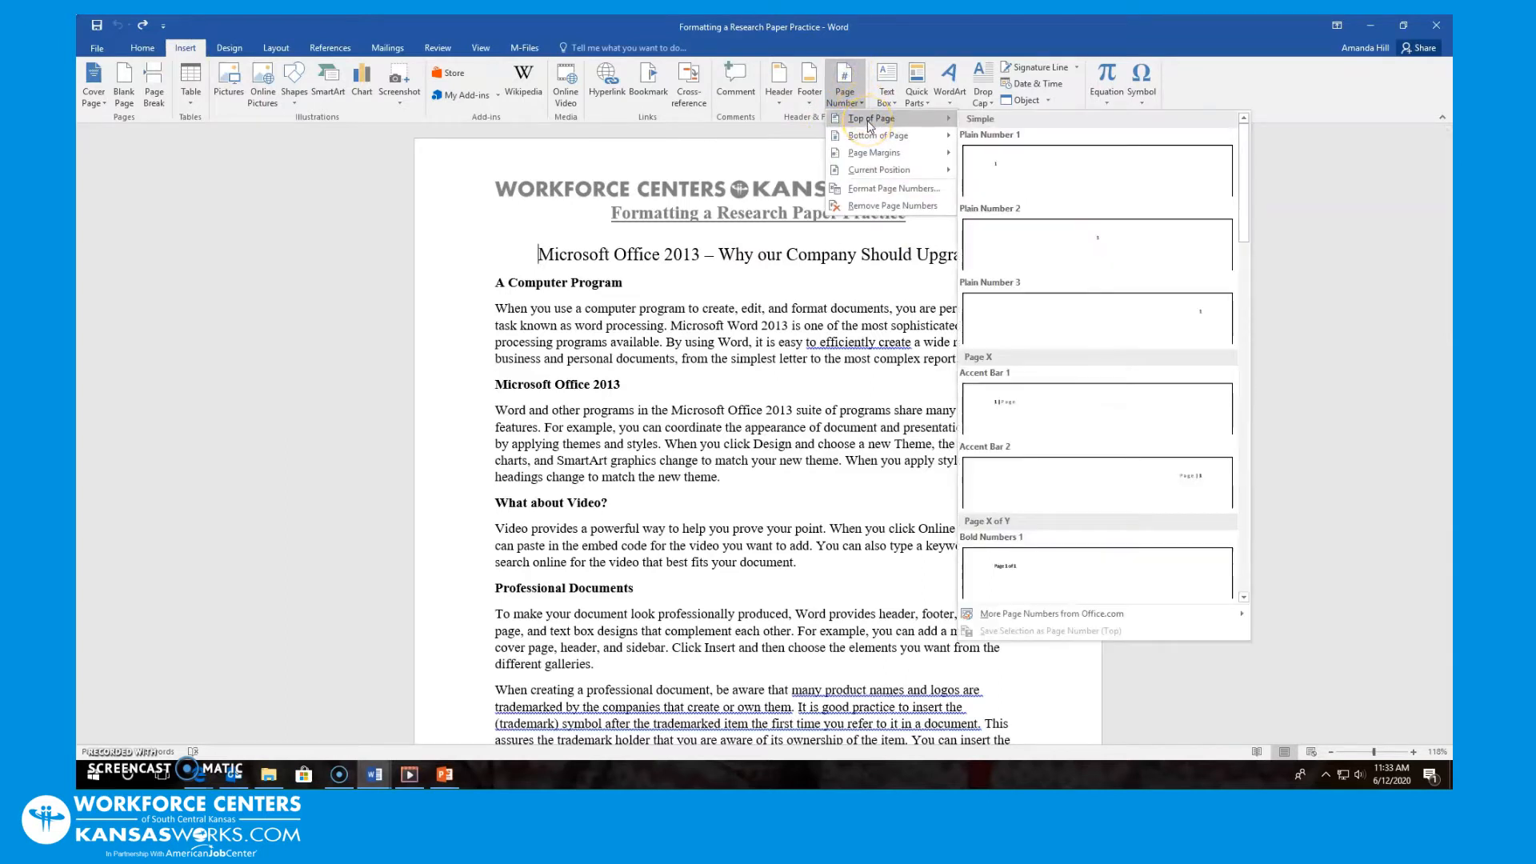
mouse_move(874, 160)
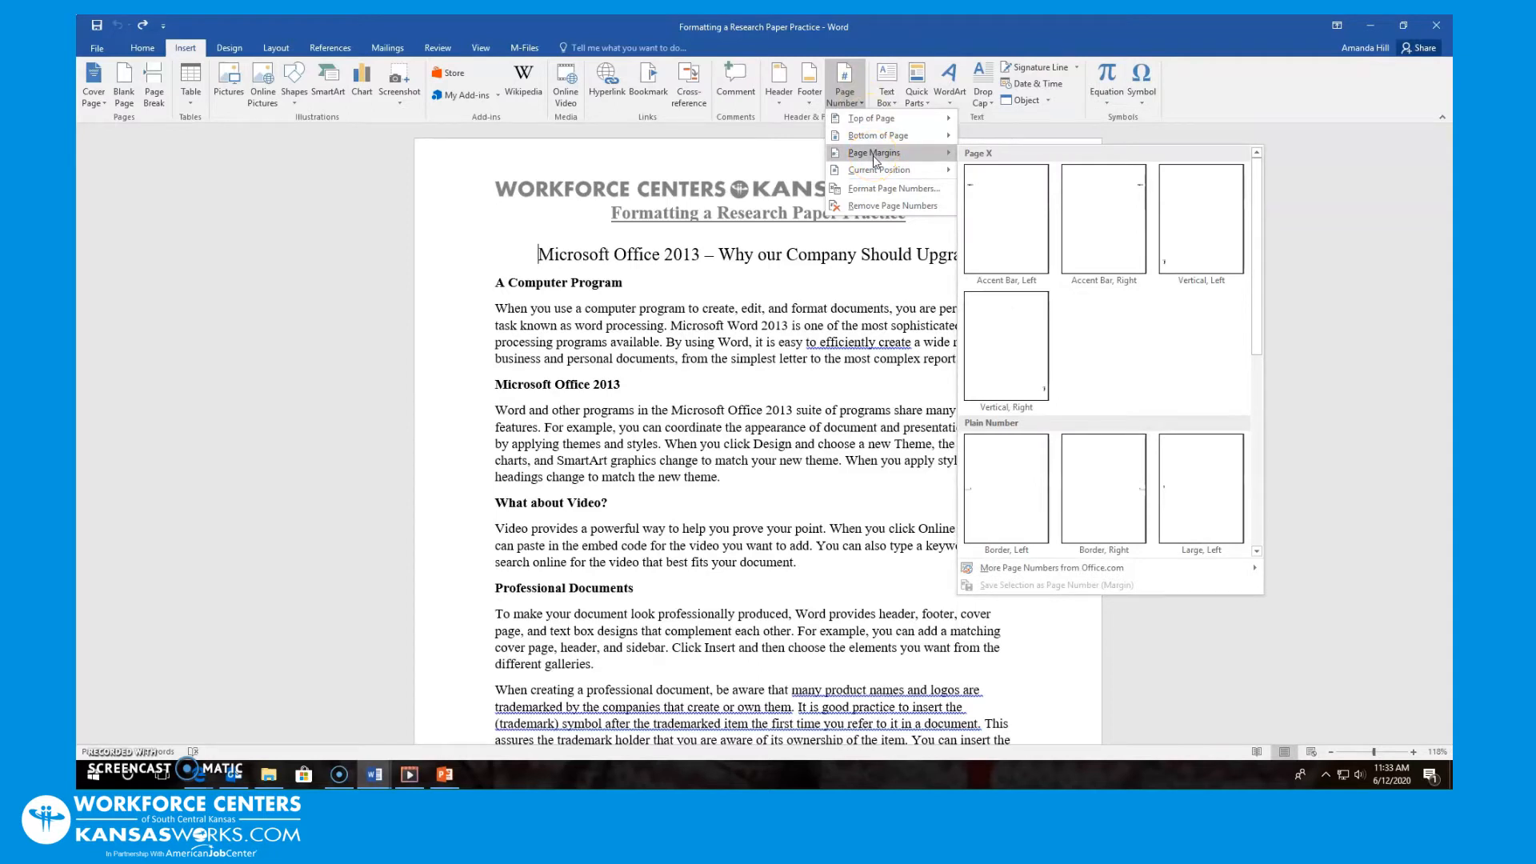
click(874, 120)
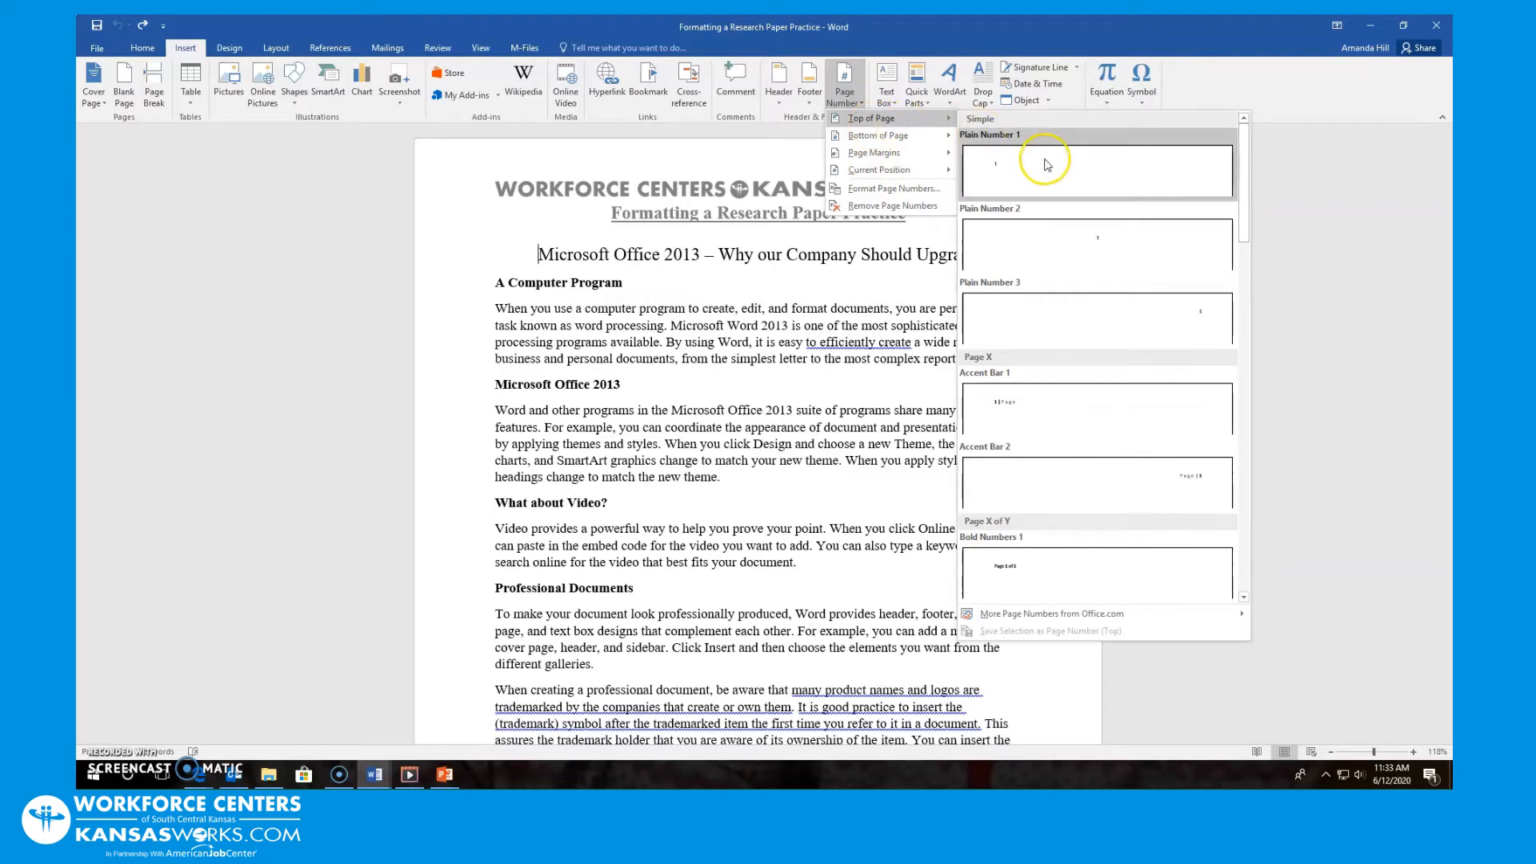
click(1067, 223)
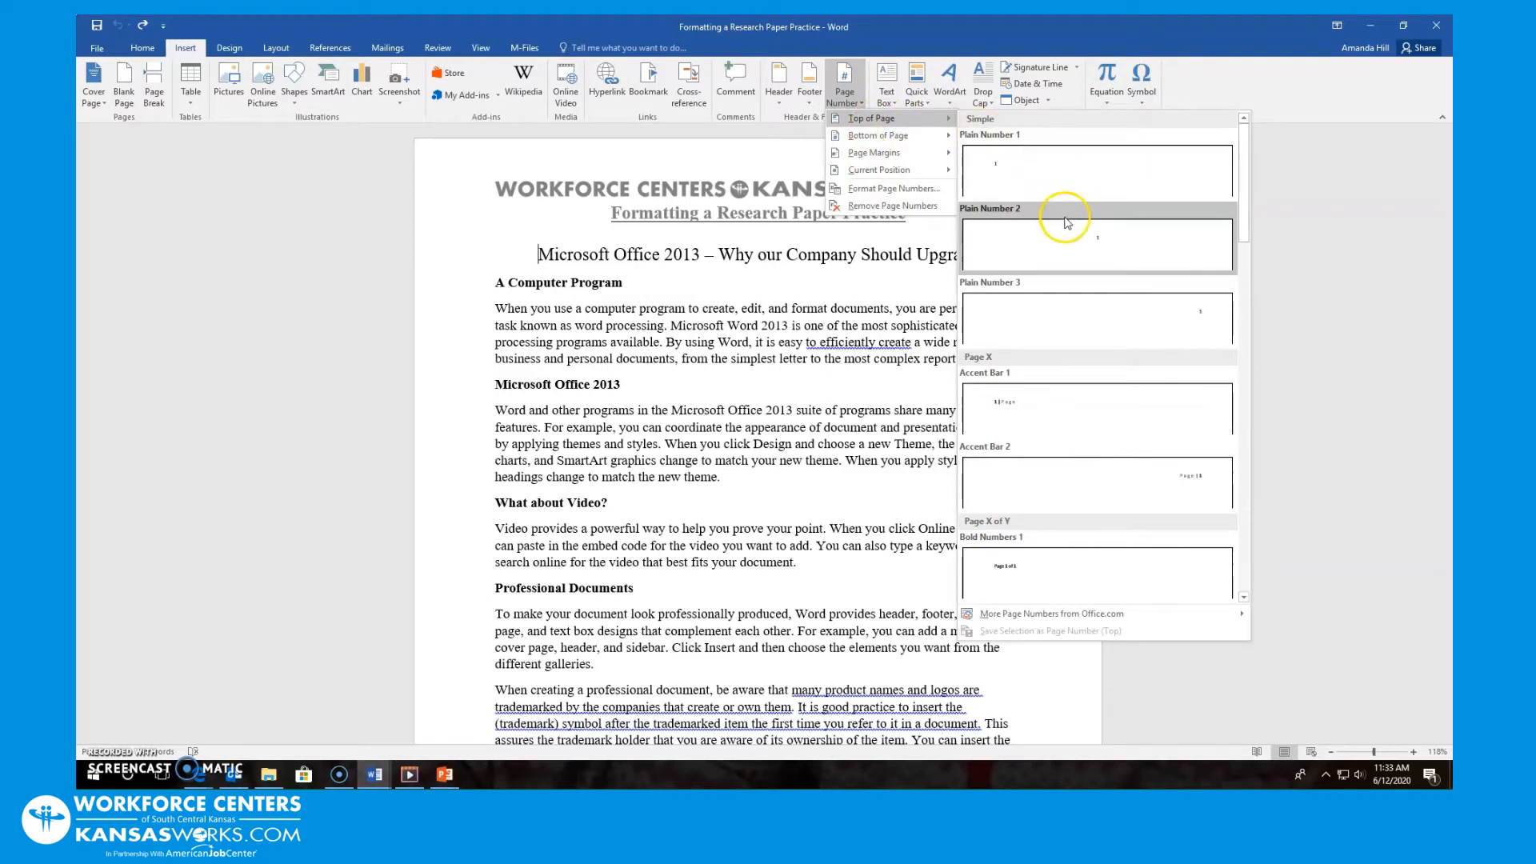
click(1017, 386)
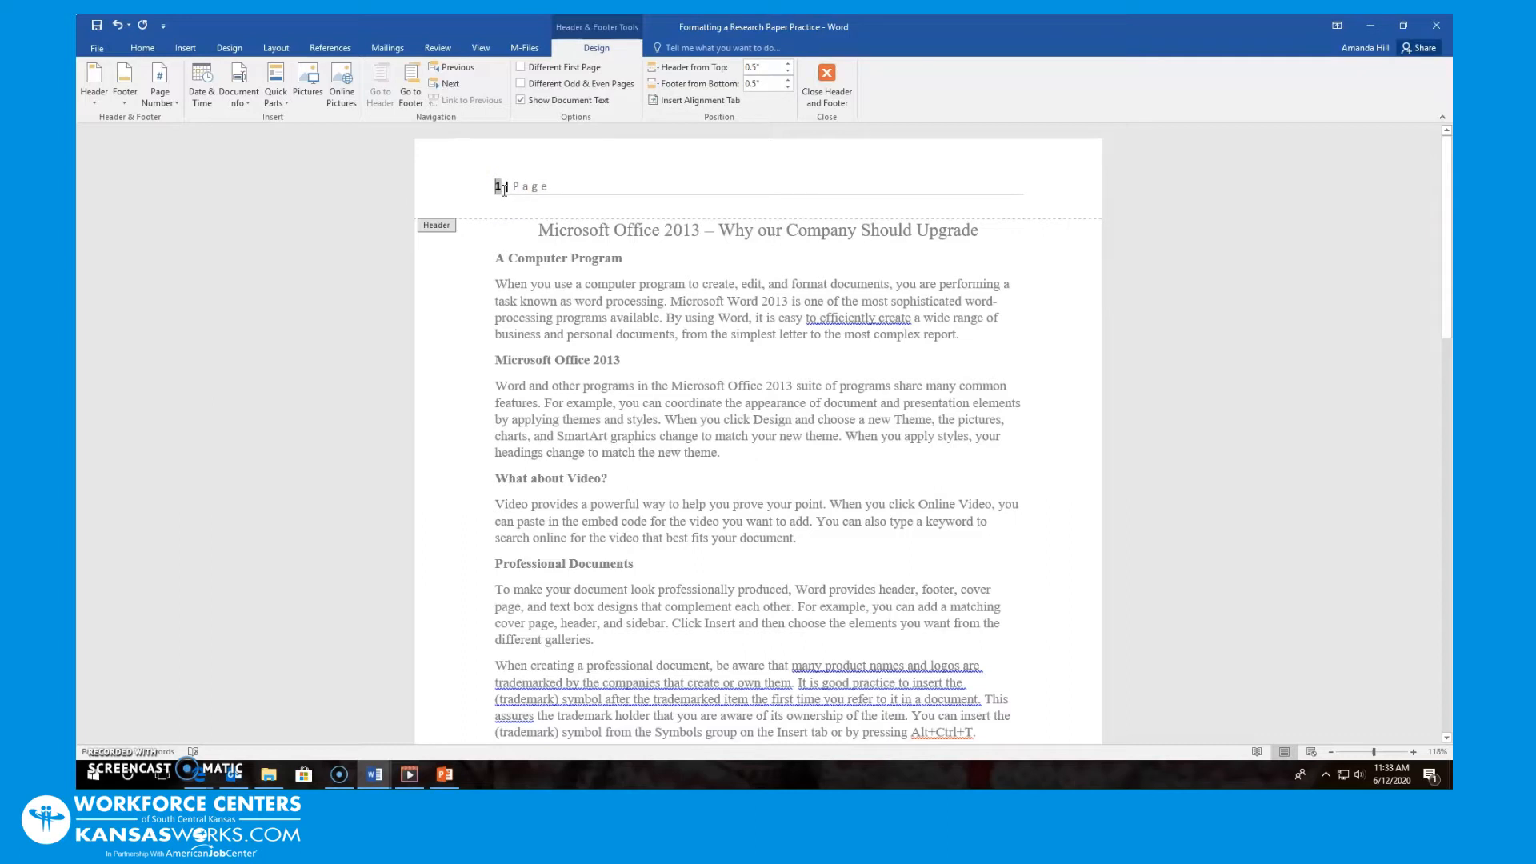
Step: Add the author's full name to the header after the page number, align it to the right margin, and close the header
click(539, 188)
text(Am)
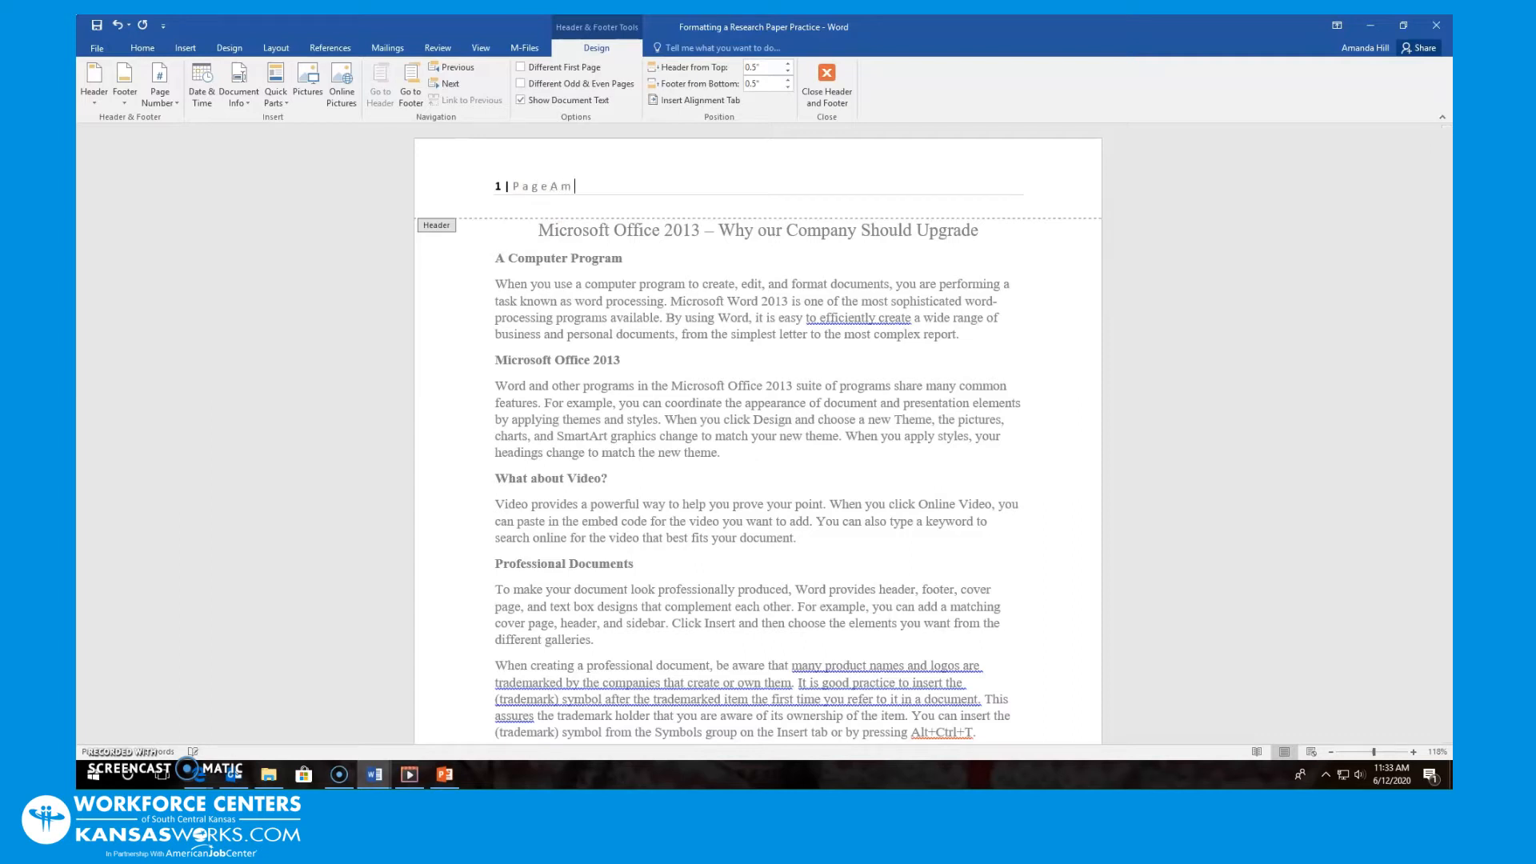
text(anda Hill)
click(548, 186)
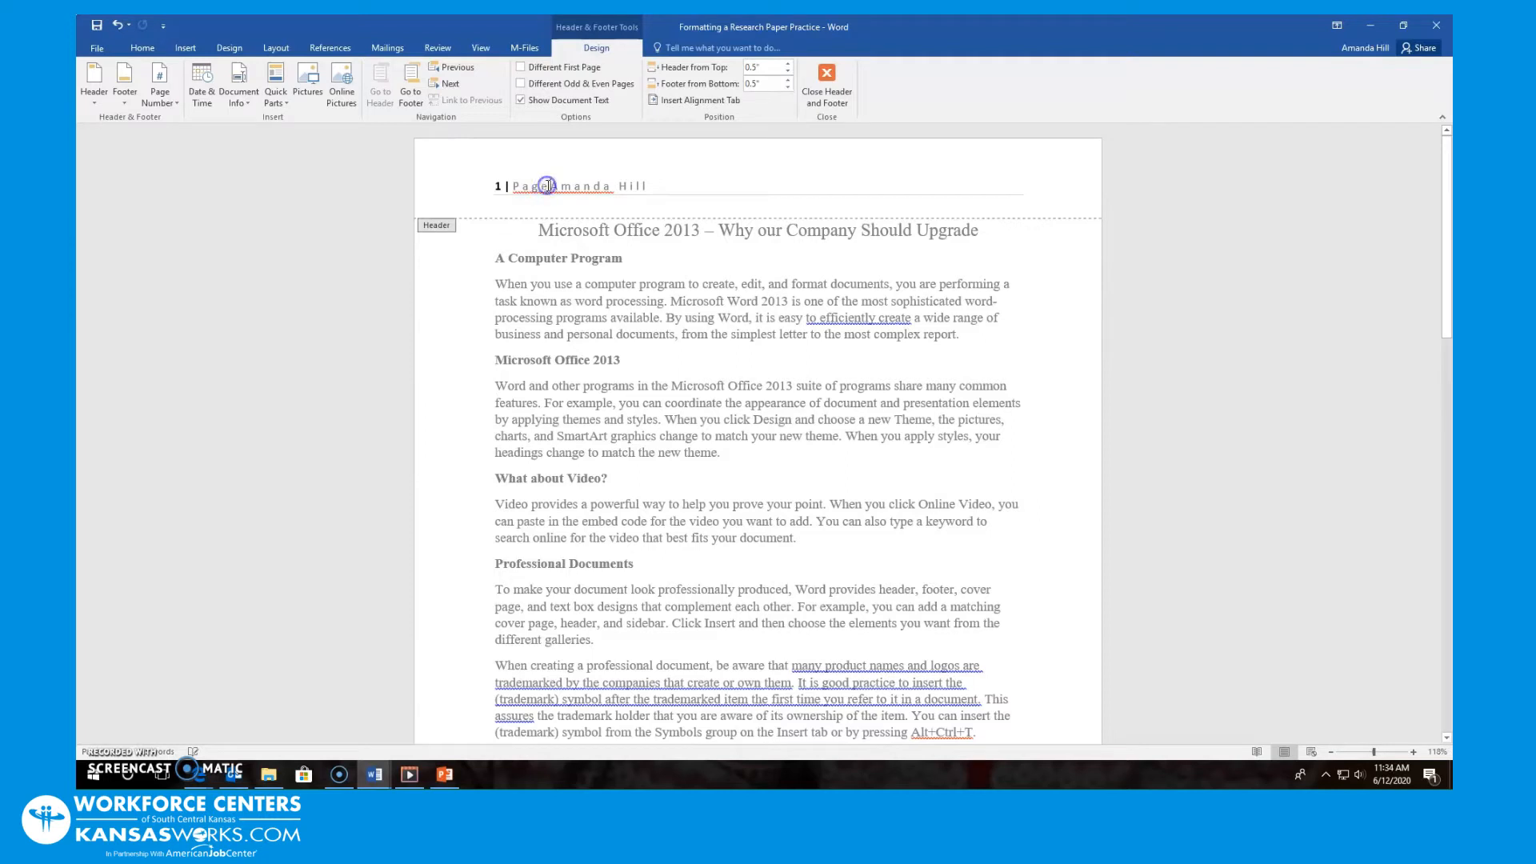
key(Tab)
key(Tab)
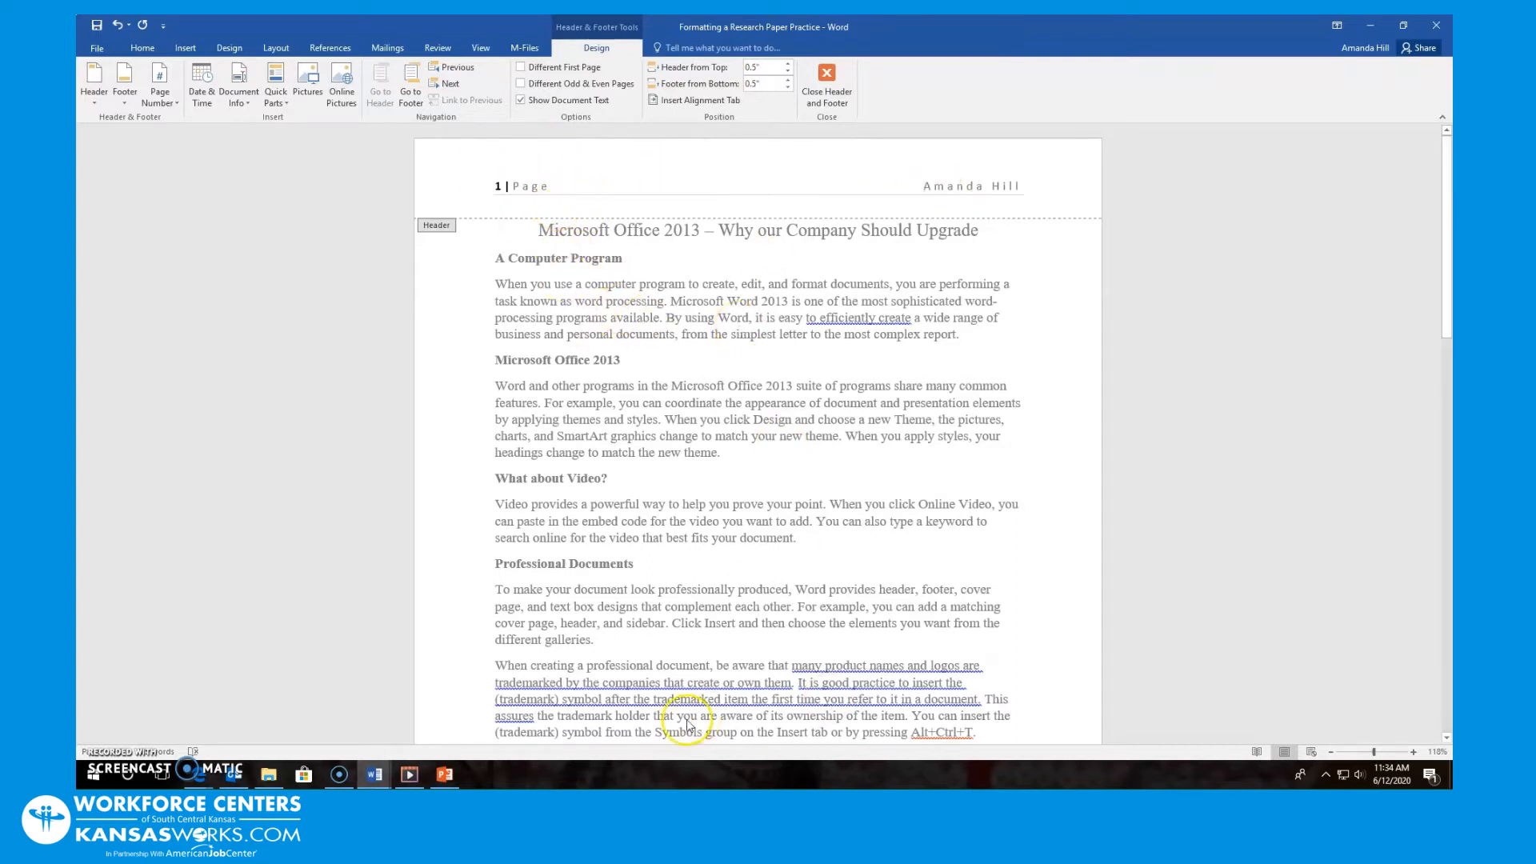
click(835, 81)
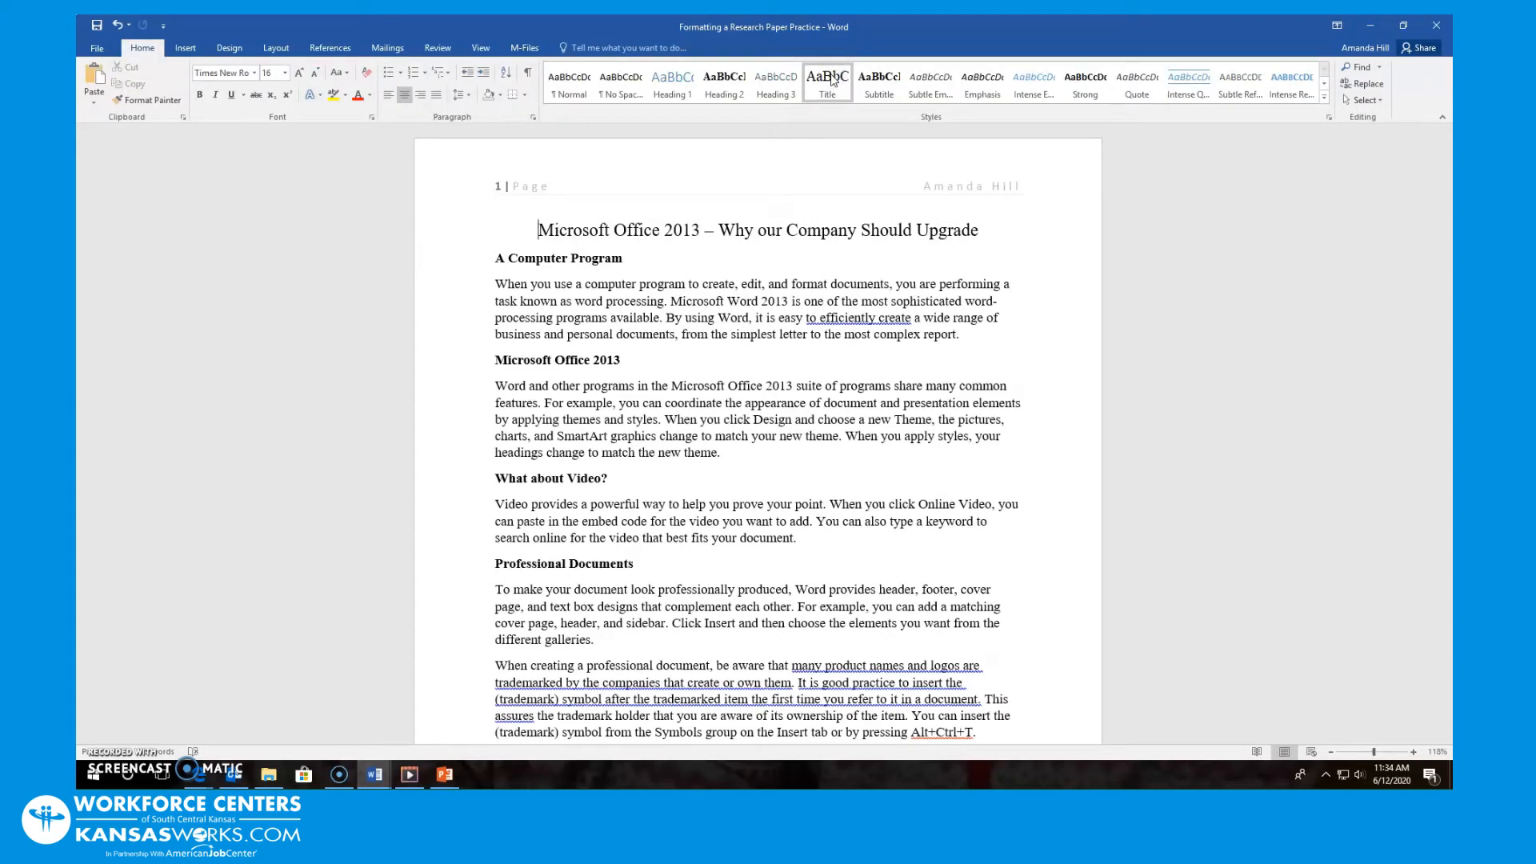
Step: Add blank lines after the final "Read in Word??" paragraph until a third page starts, and check the header on the new page
scroll(798, 332, down, 10)
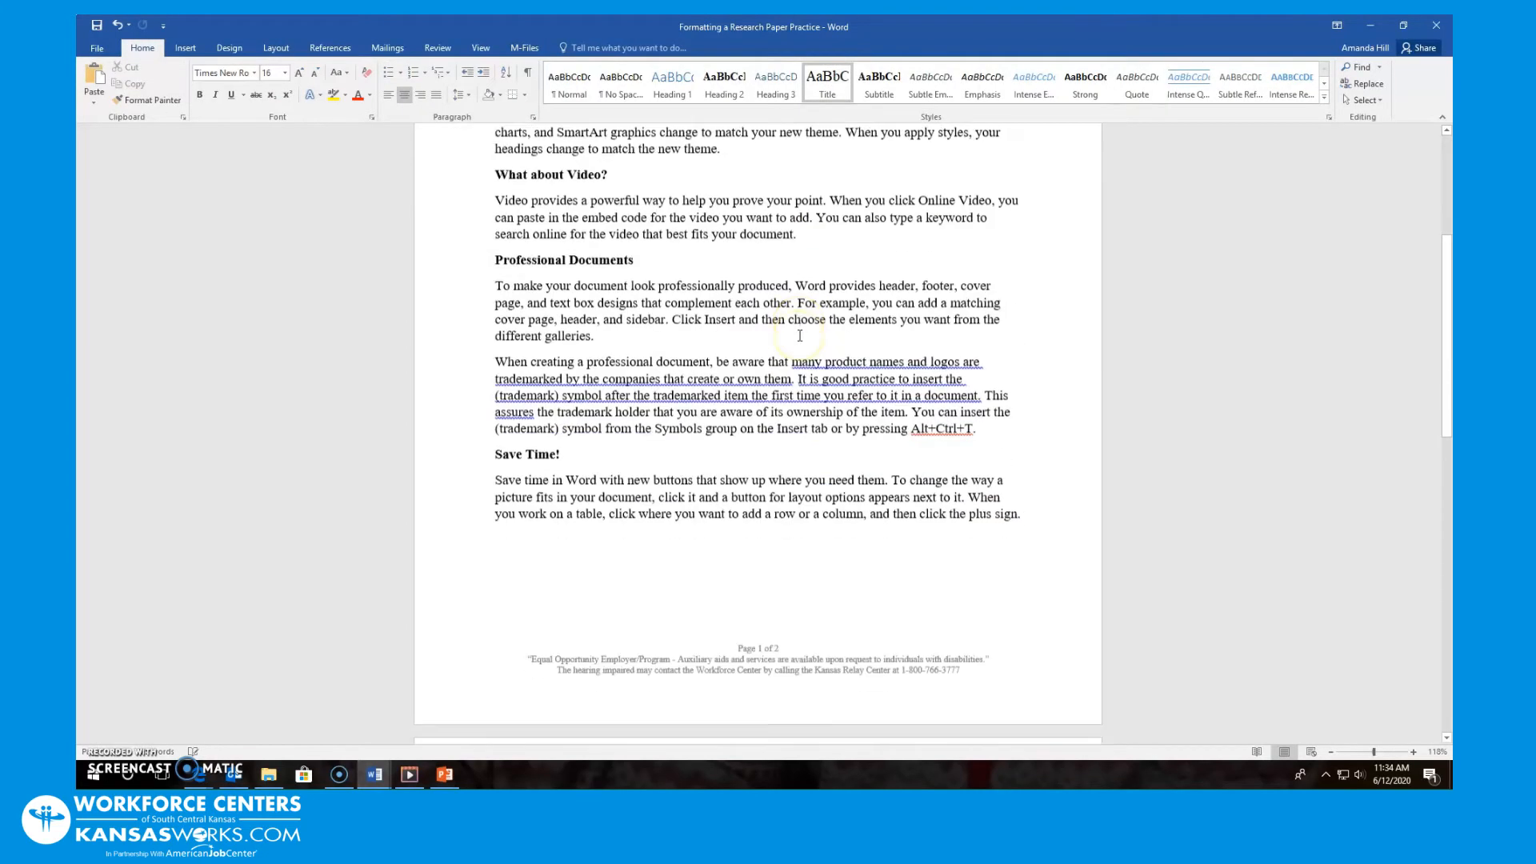
scroll(799, 336, down, 3)
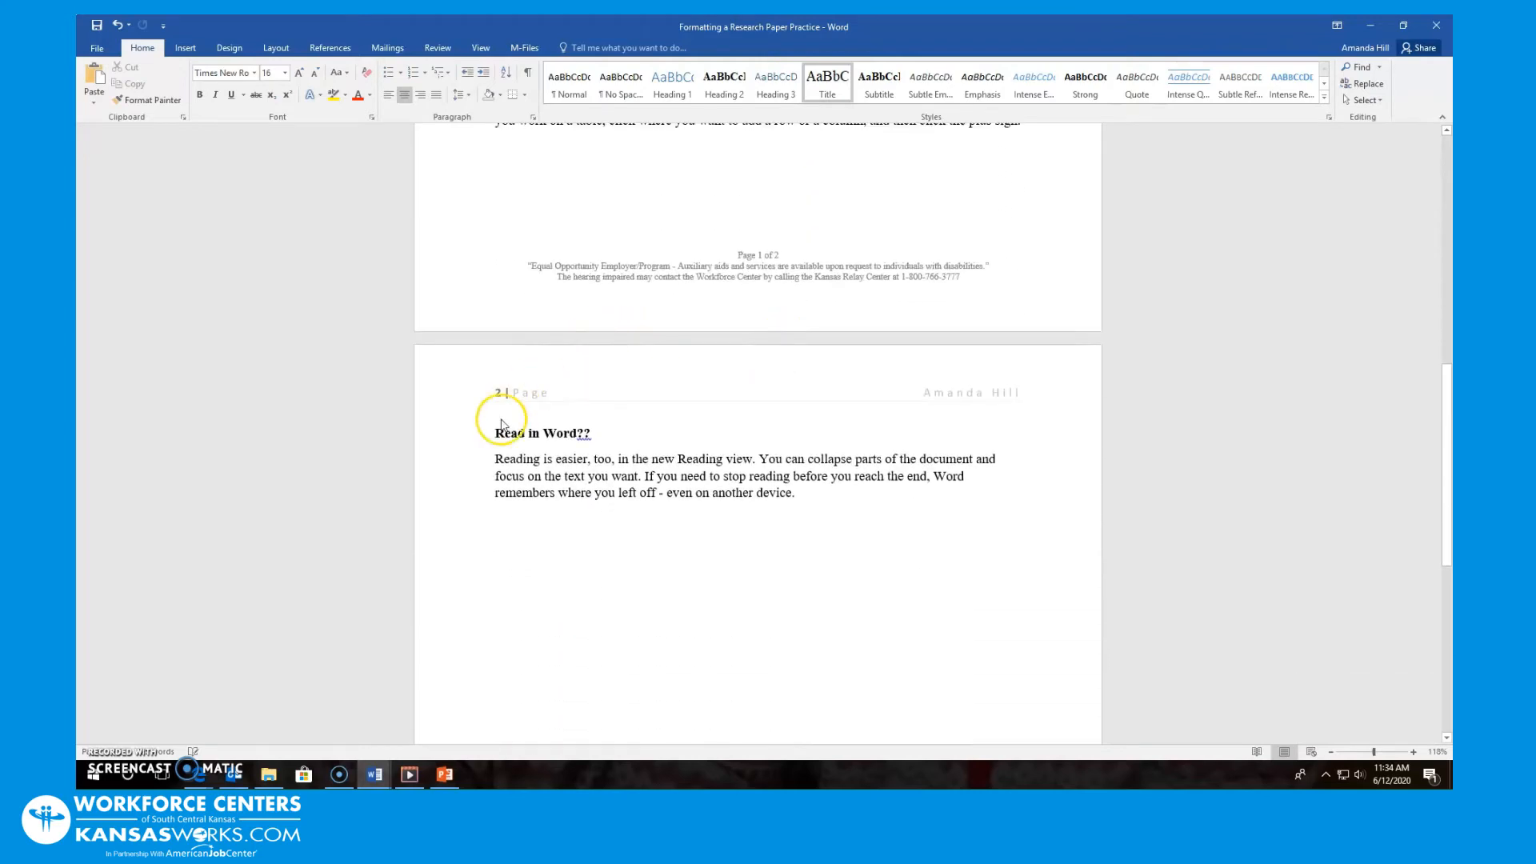
scroll(880, 398, down, 7)
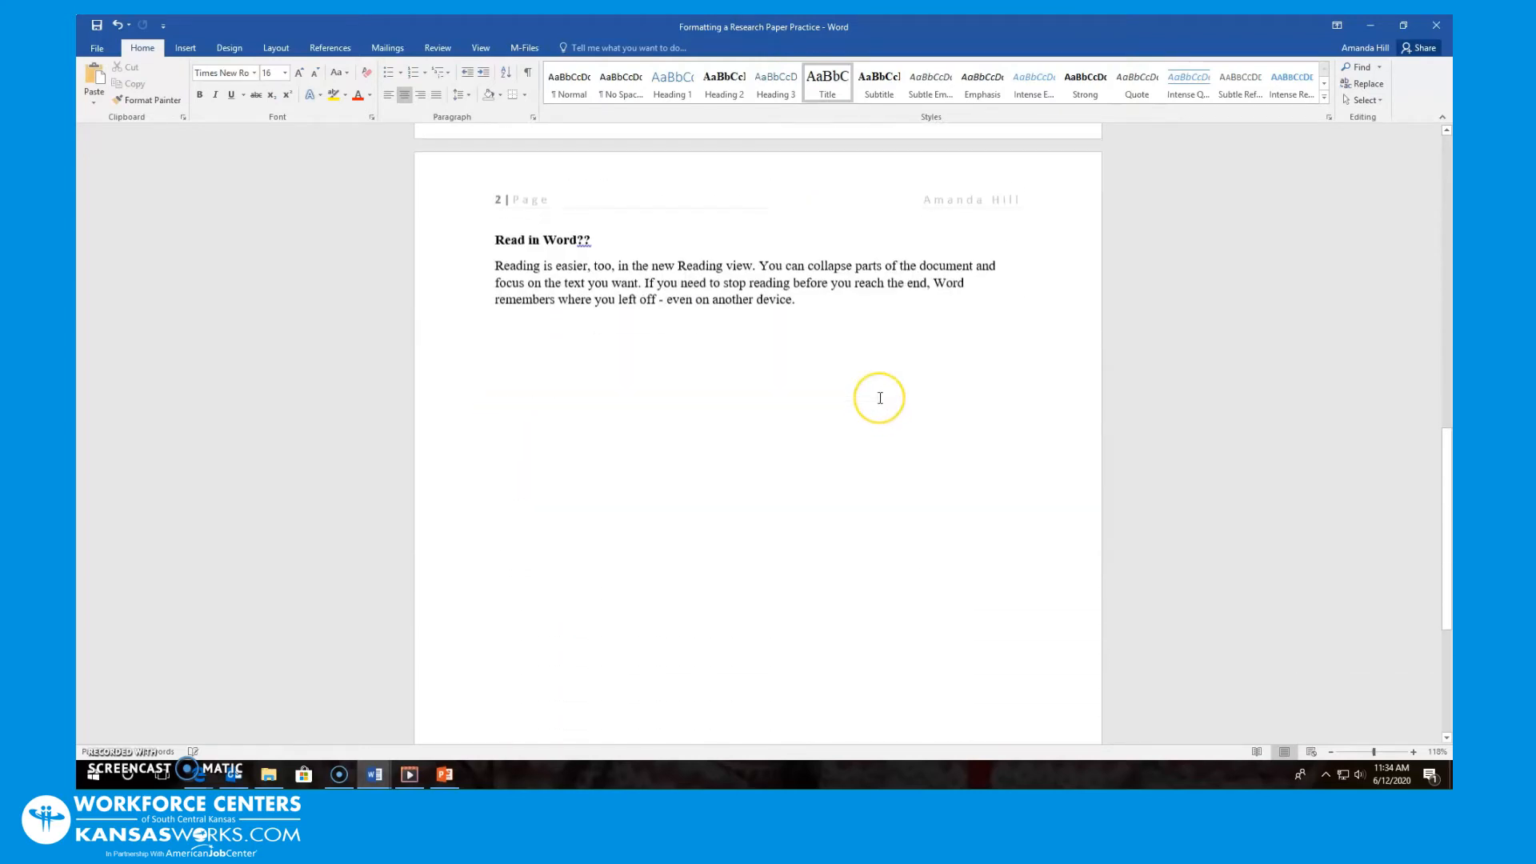
click(862, 553)
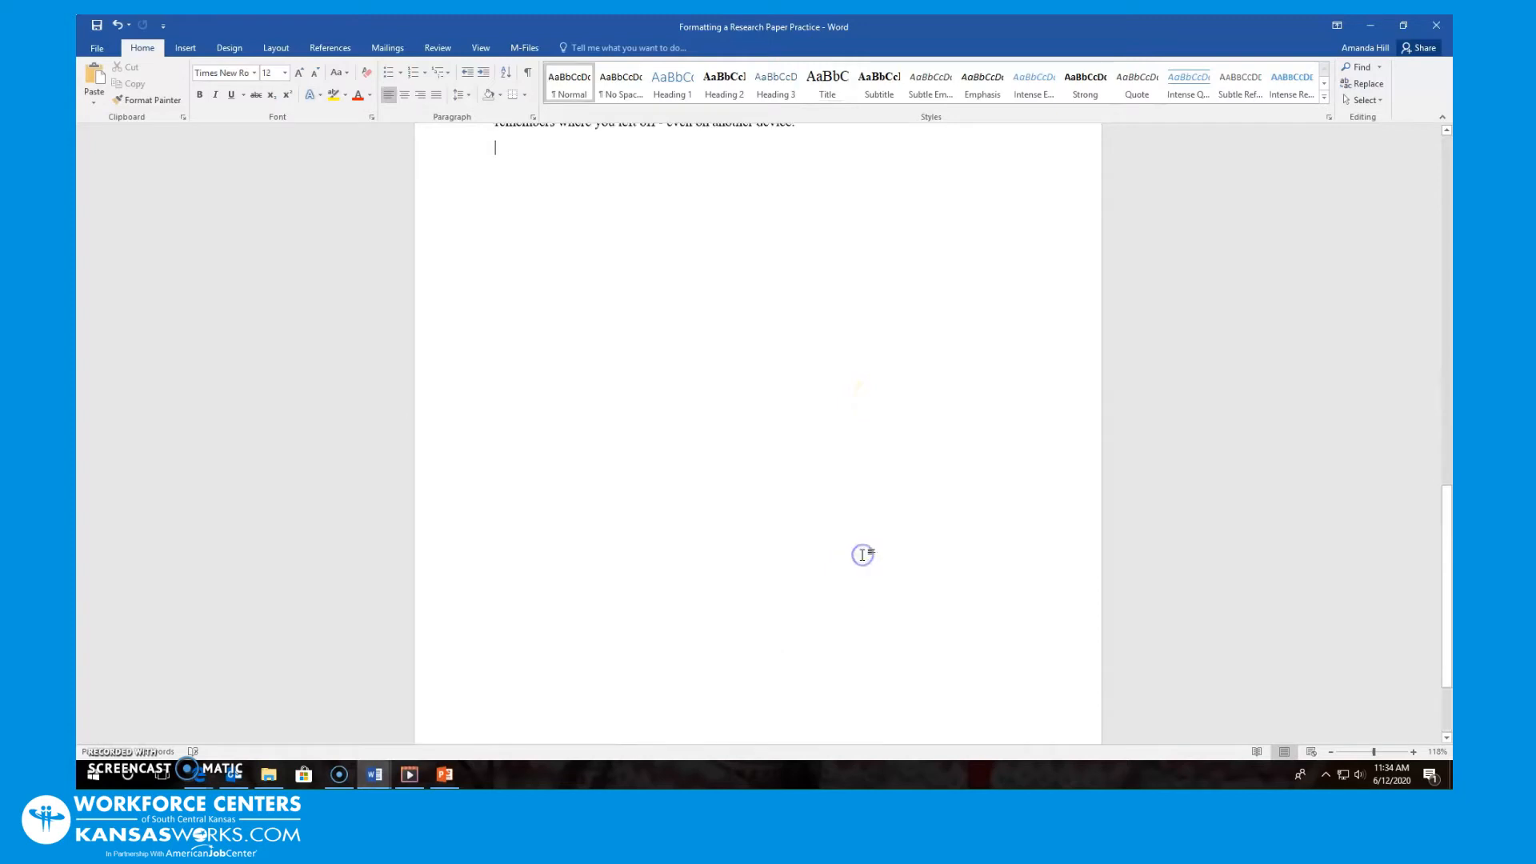
key(Return)
key(Return)
key(Return)
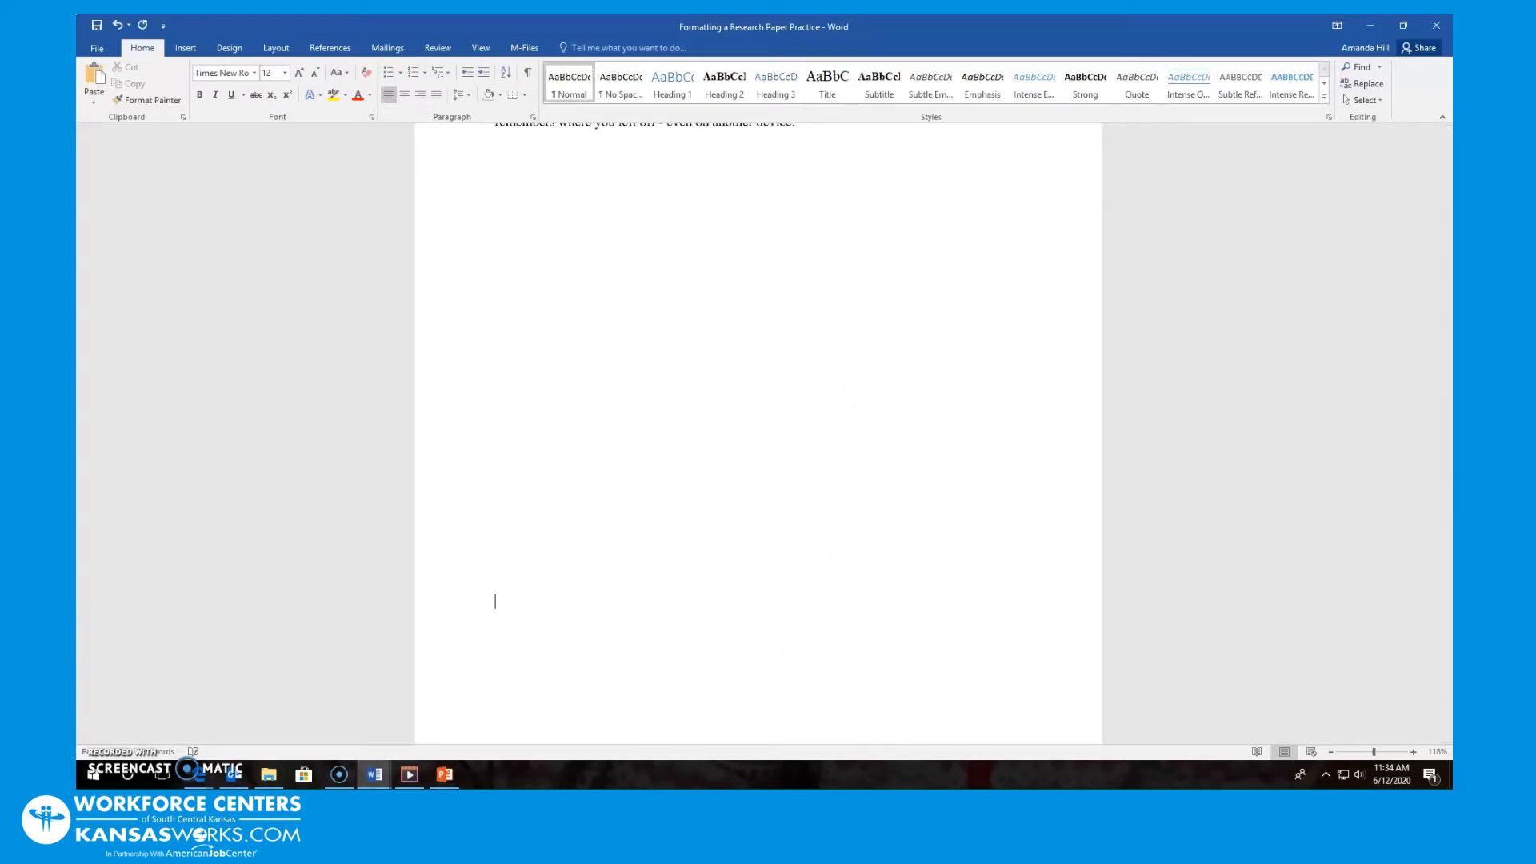
key(Return)
scroll(838, 552, down, 5)
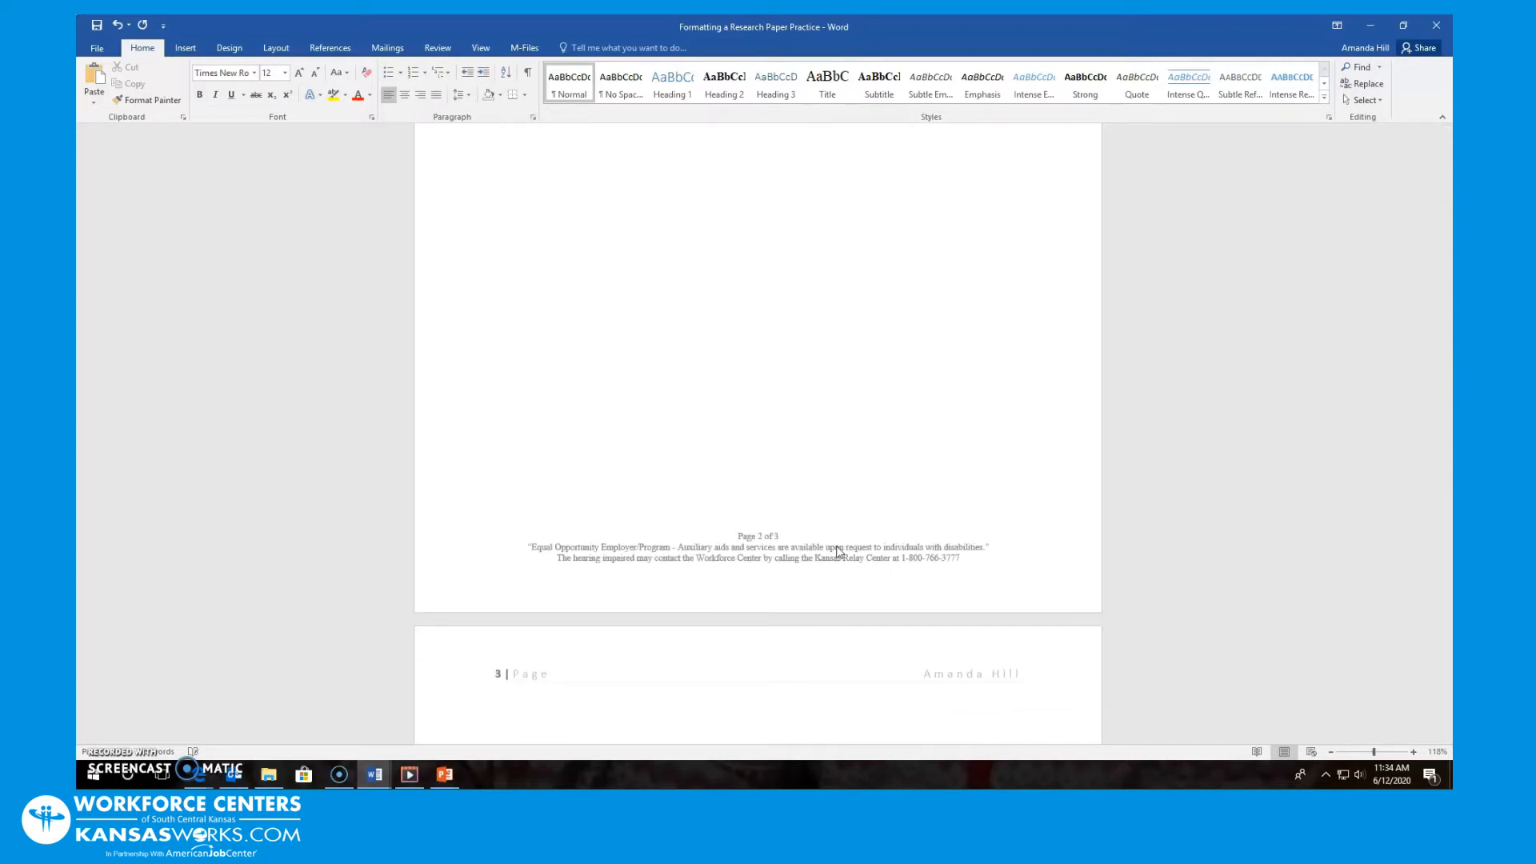
scroll(871, 340, up, 15)
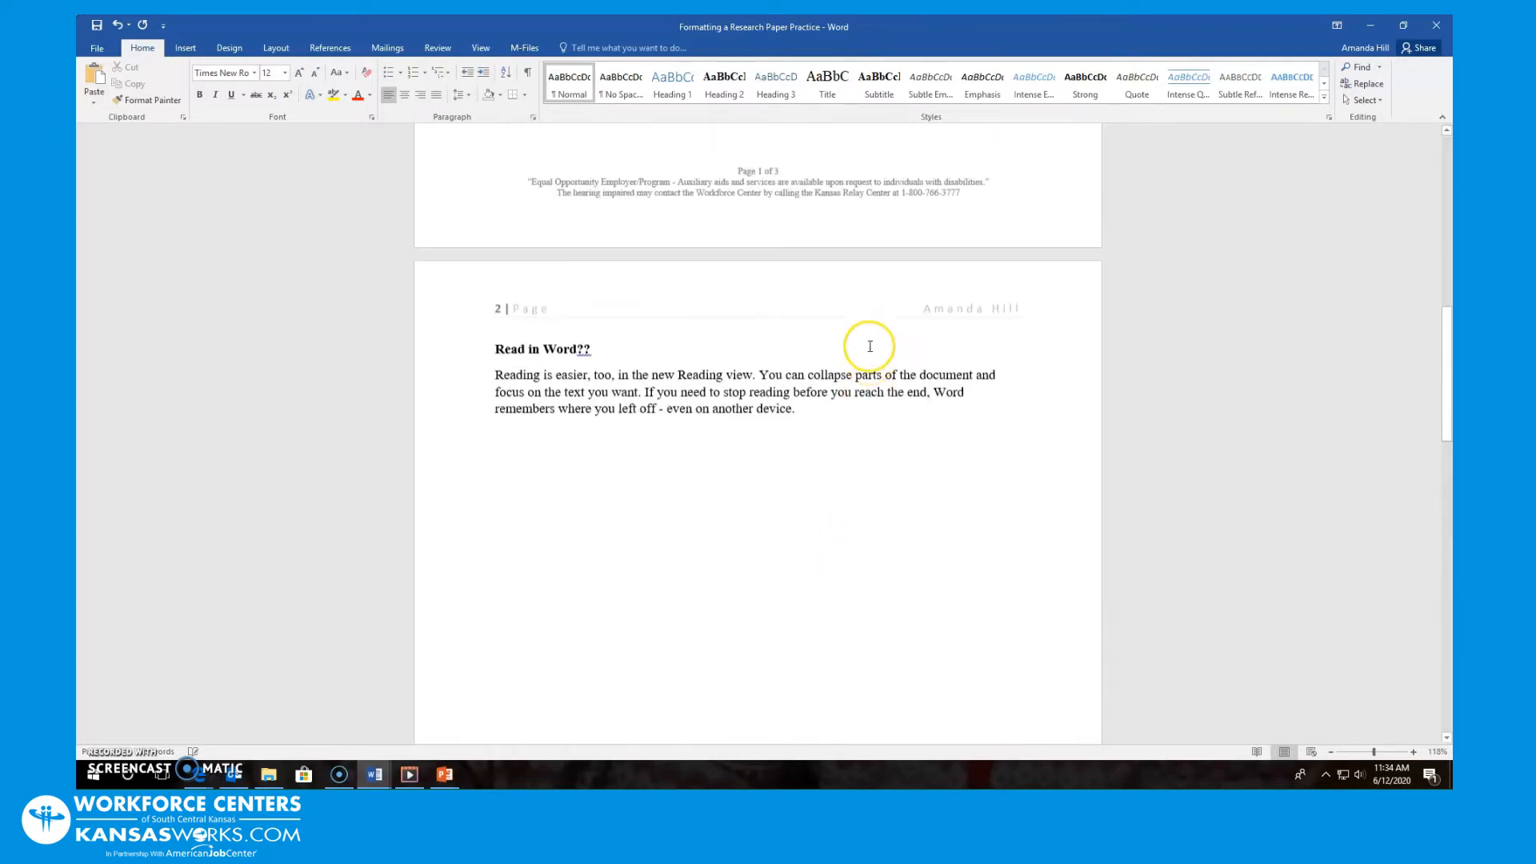
scroll(872, 335, up, 1)
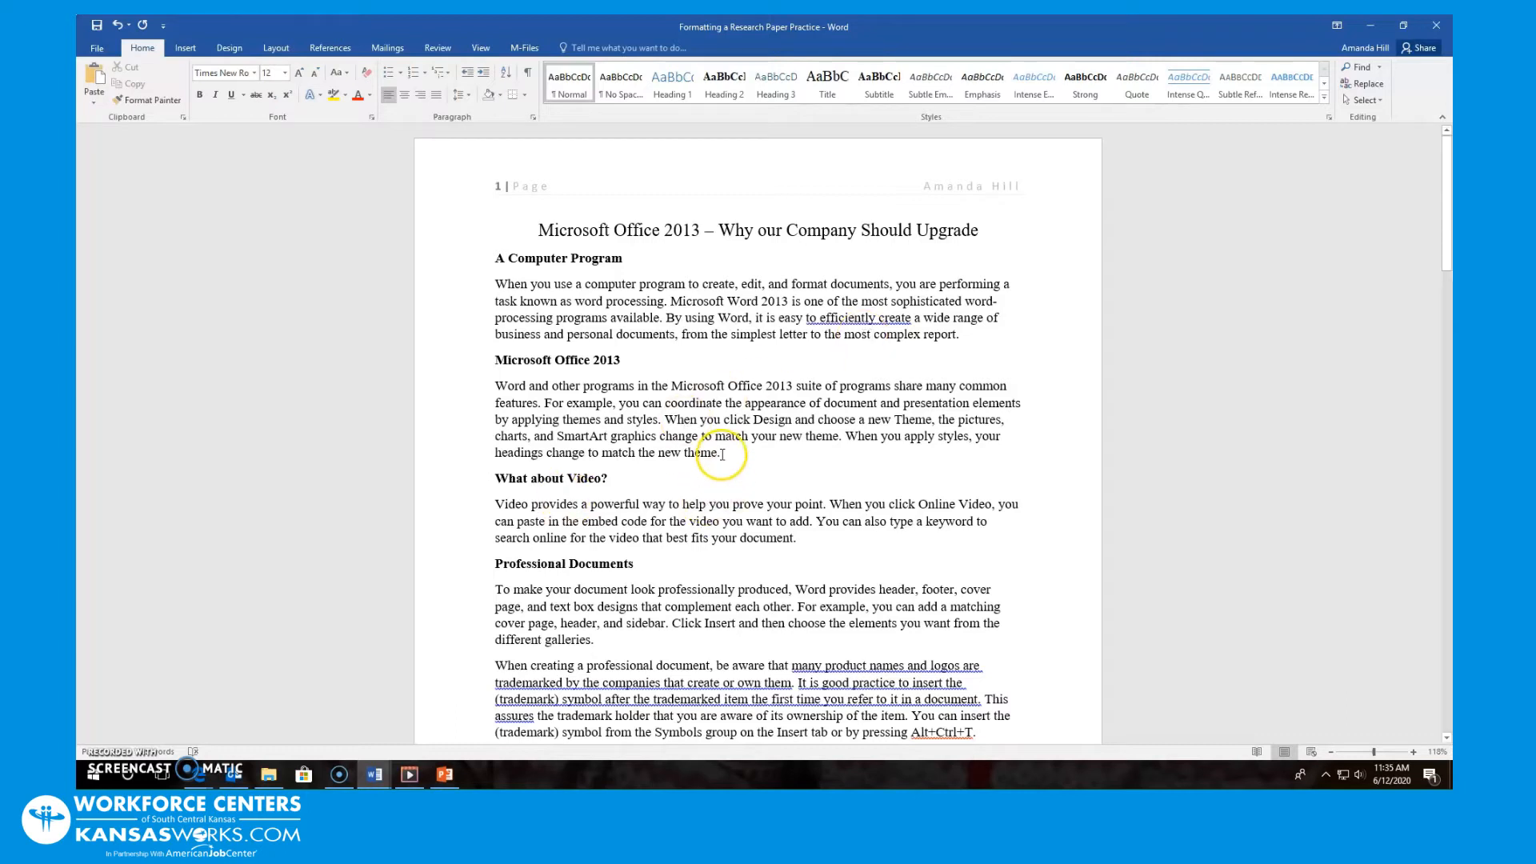
Step: Insert a footnote at the end of the "Microsoft Office 2013" paragraph reading "Please refer to policies and Procedures"
click(831, 480)
click(343, 52)
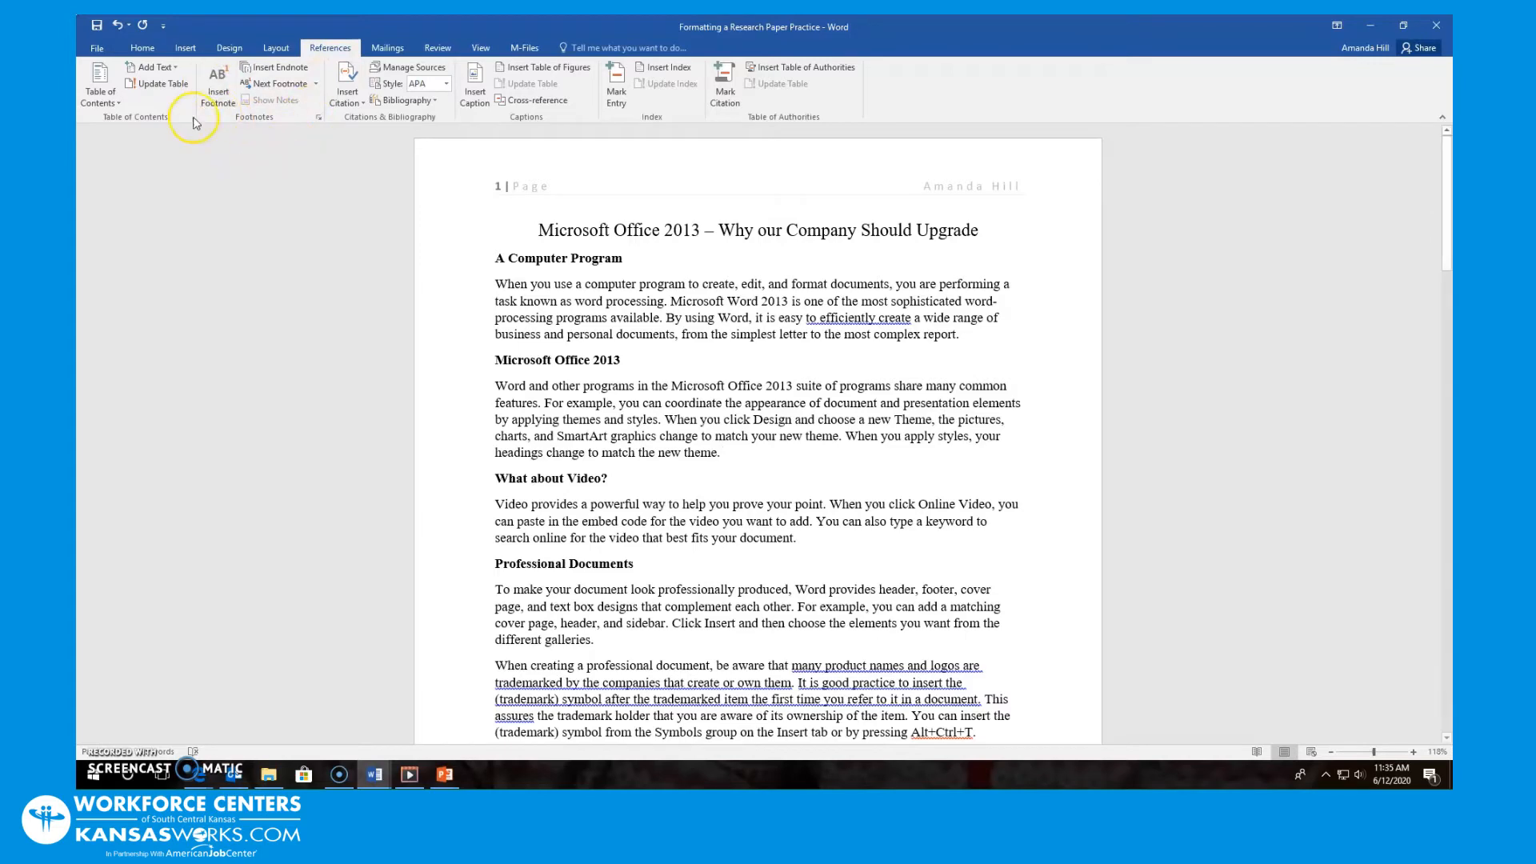
click(224, 138)
click(216, 79)
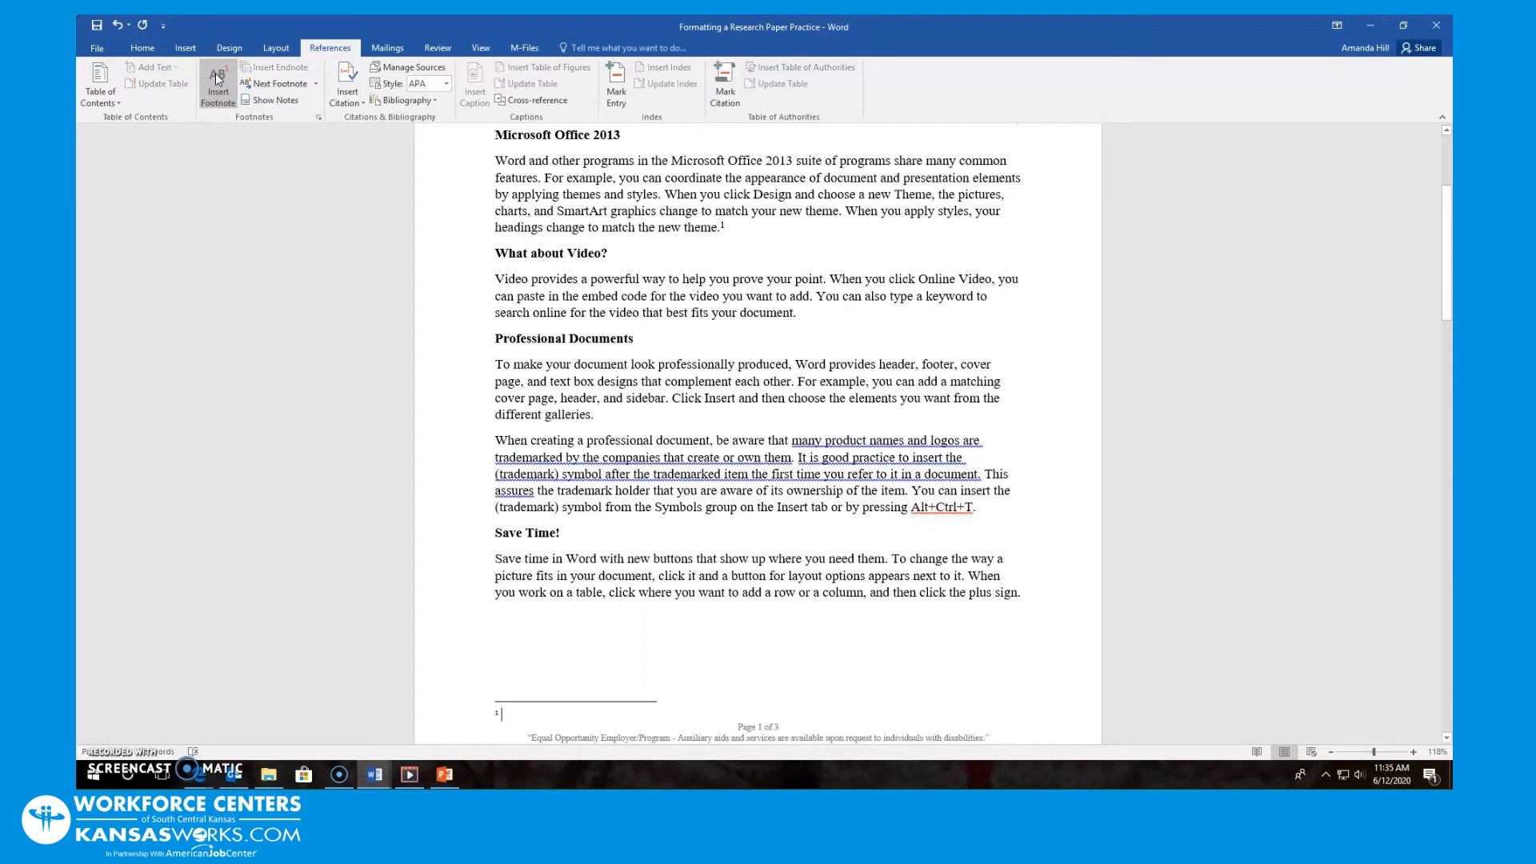
text(Please re)
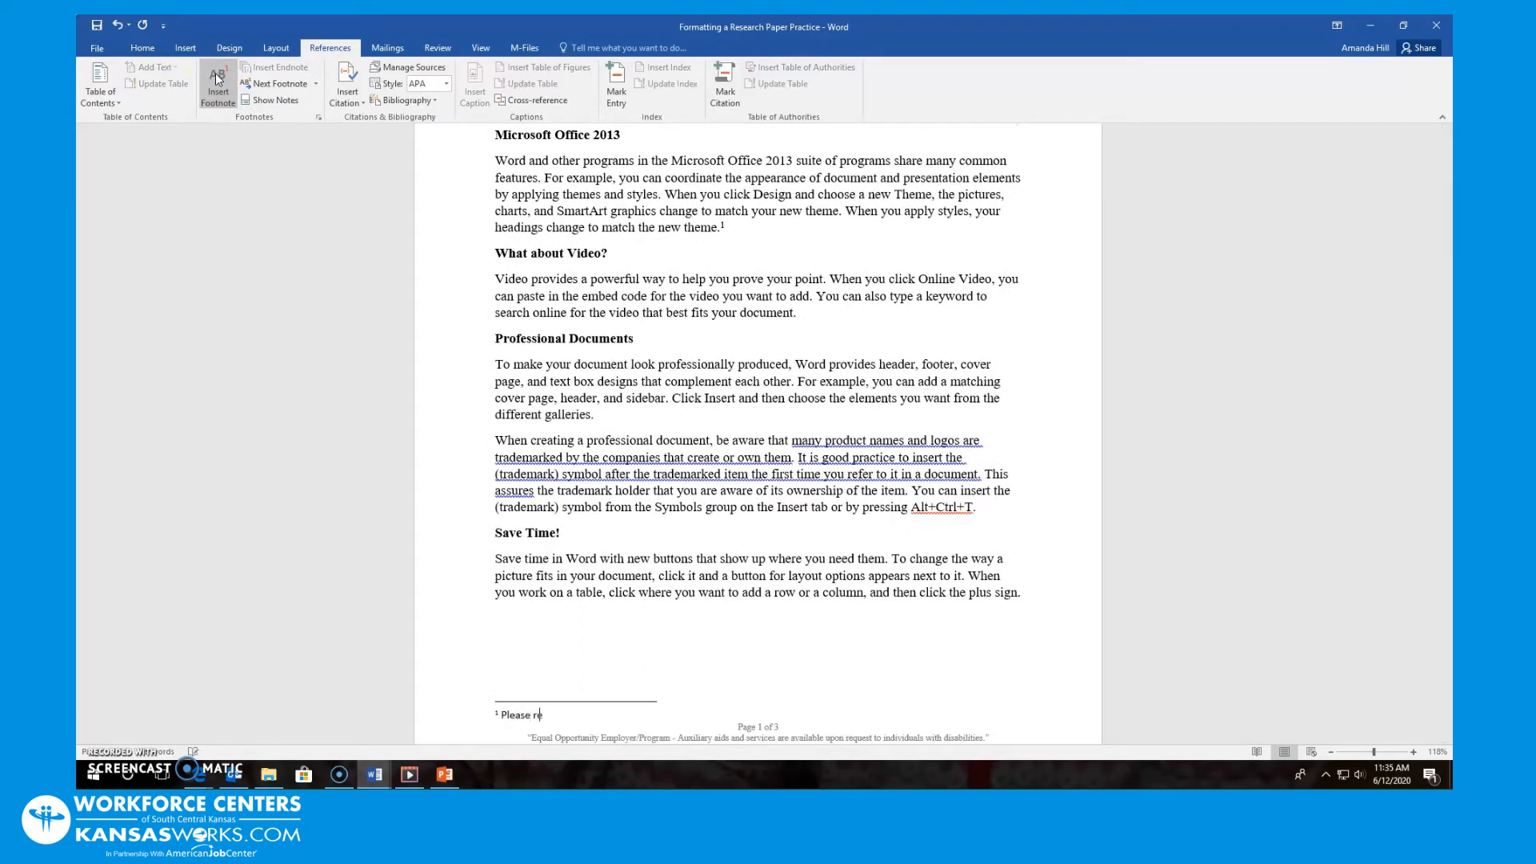
text(fer to policies and procedures)
Step: Insert a footnote after "different galleries." in the "Professional Documents" section reading "Hello Again", and check both footnotes on the page
click(607, 417)
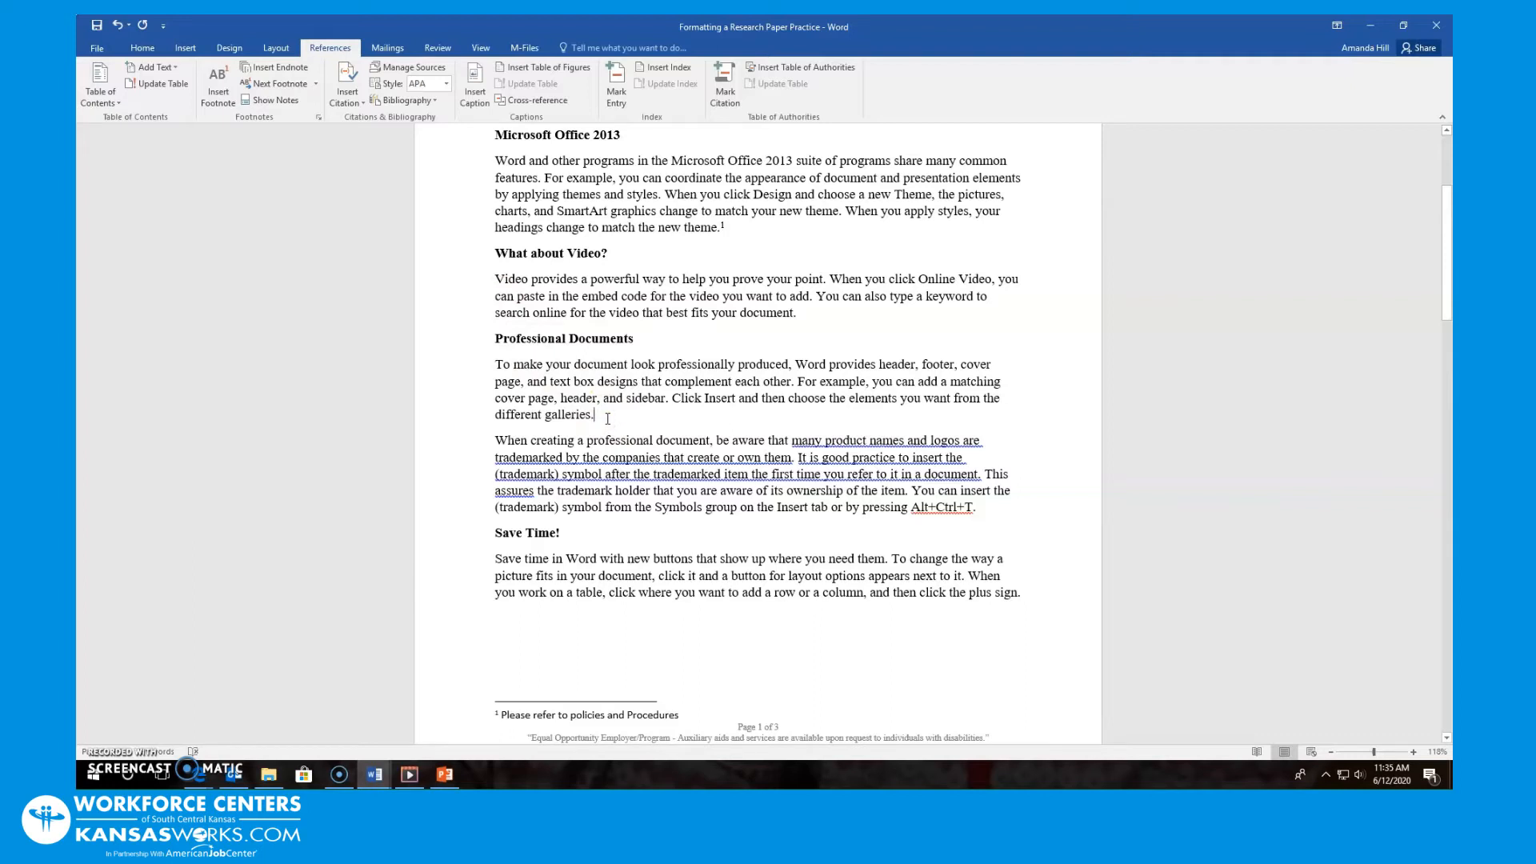
click(219, 77)
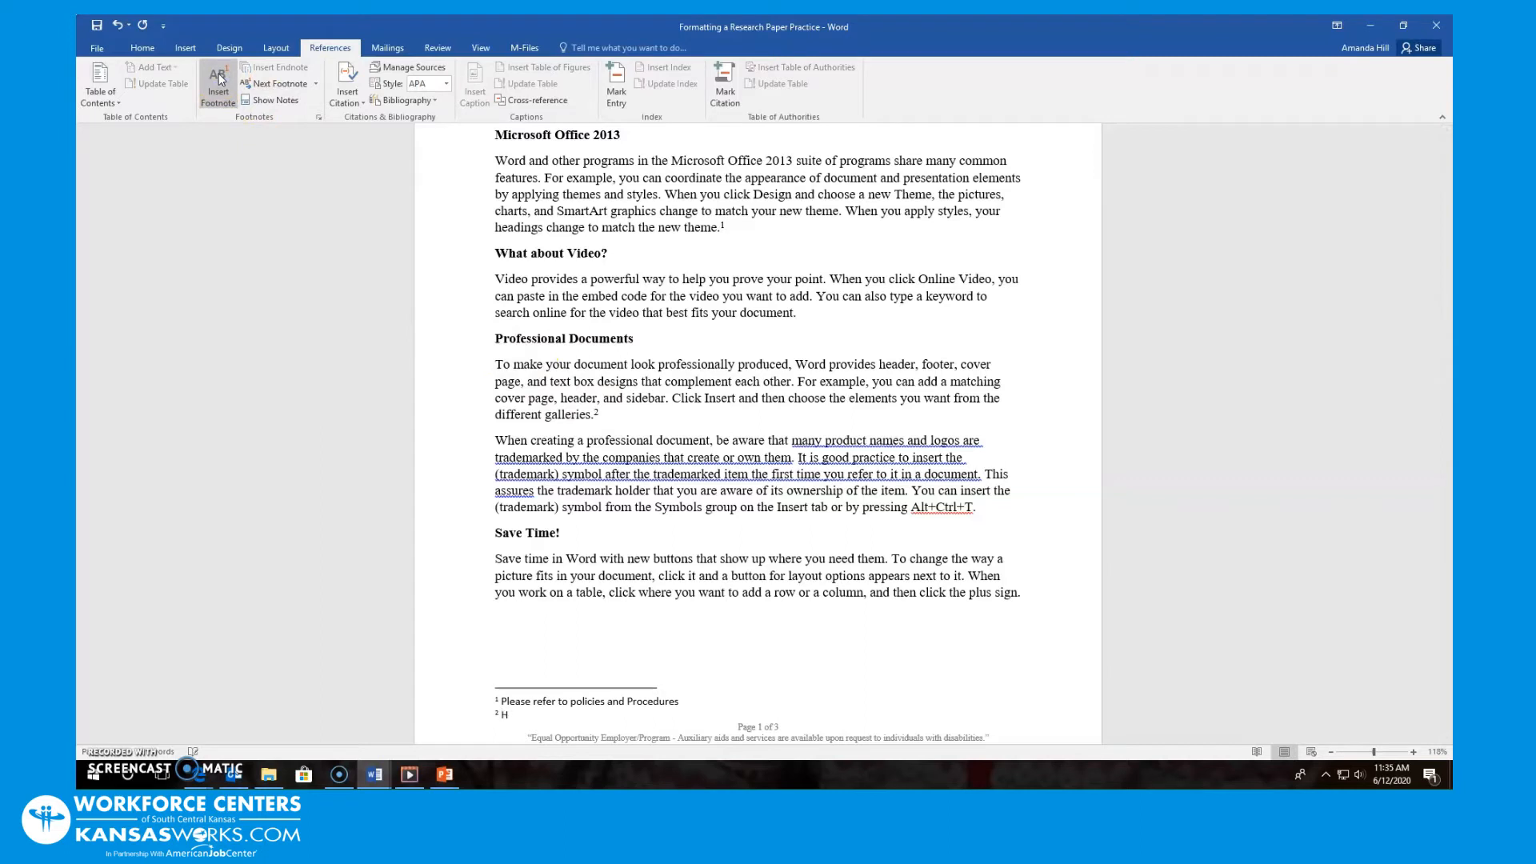
text(ello Again)
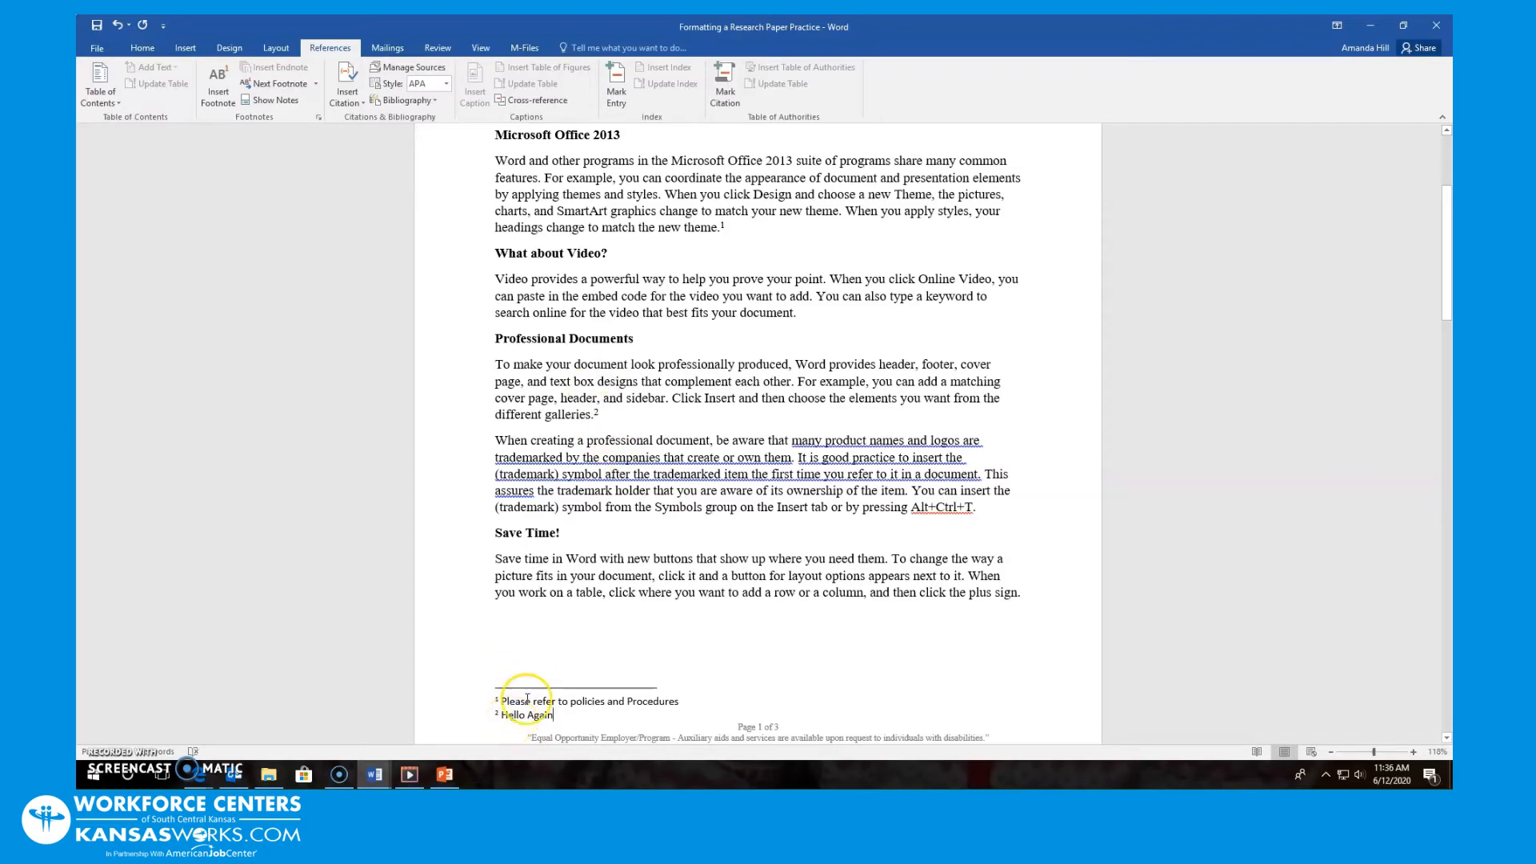
scroll(613, 640, up, 5)
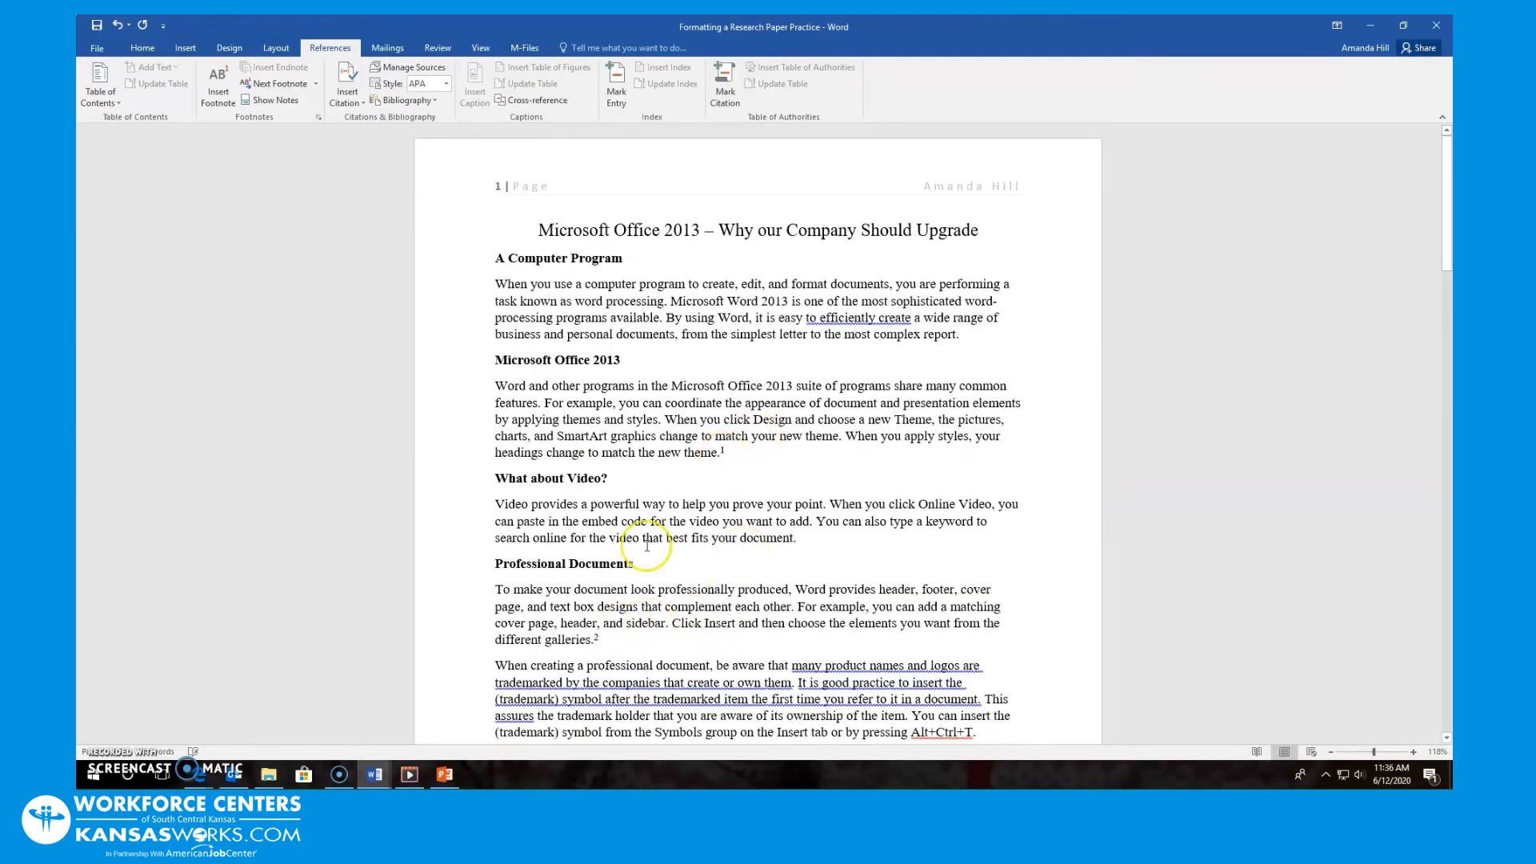
scroll(710, 626, down, 1)
scroll(711, 627, down, 5)
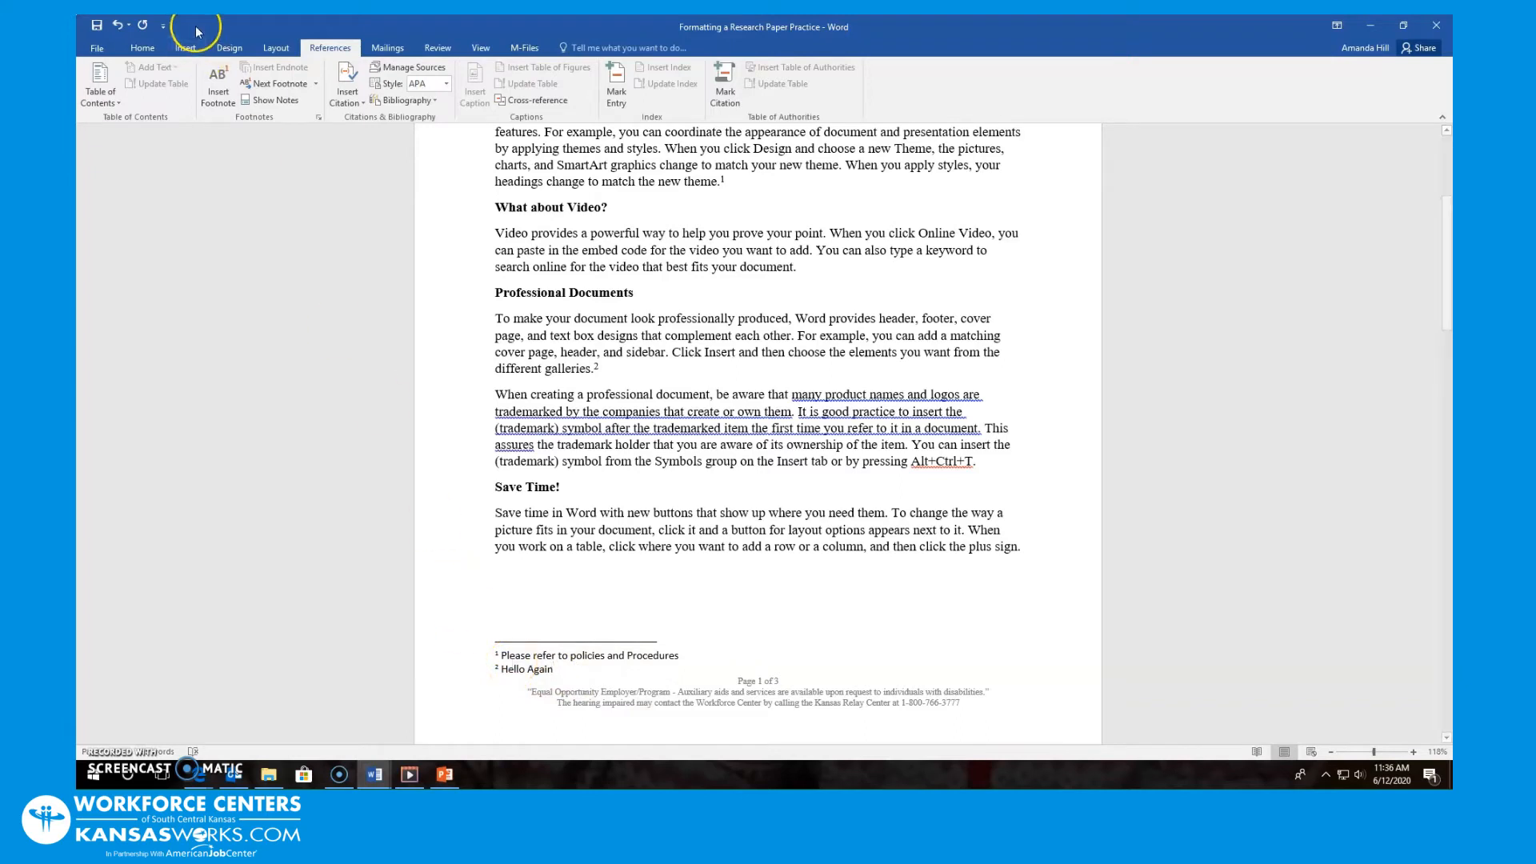
Step: Examine the footnote location choices in the Footnote and Endnote settings, and leave them without applying anything
click(318, 120)
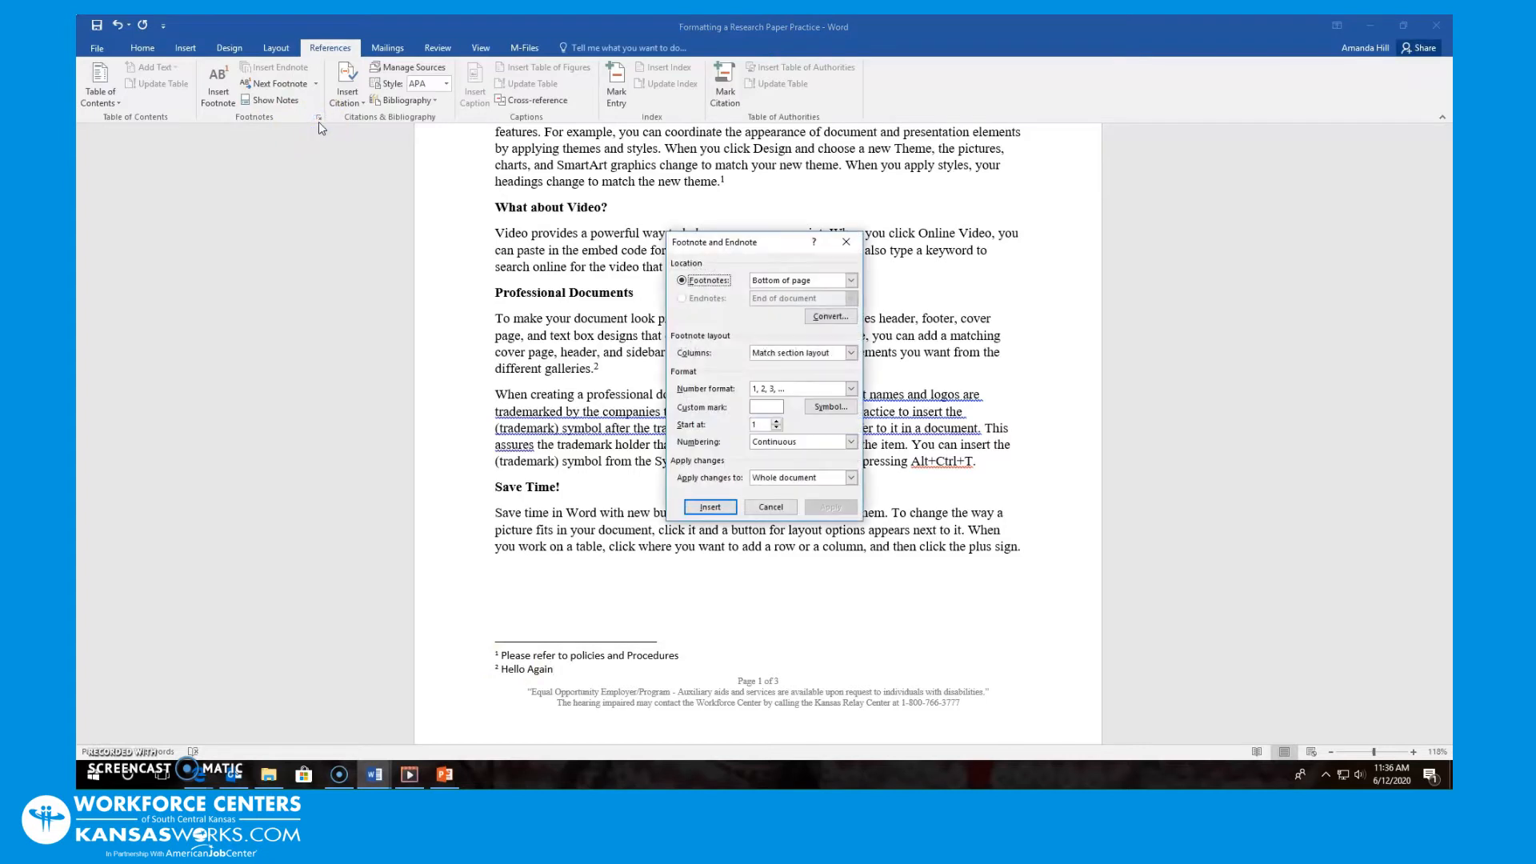
click(851, 280)
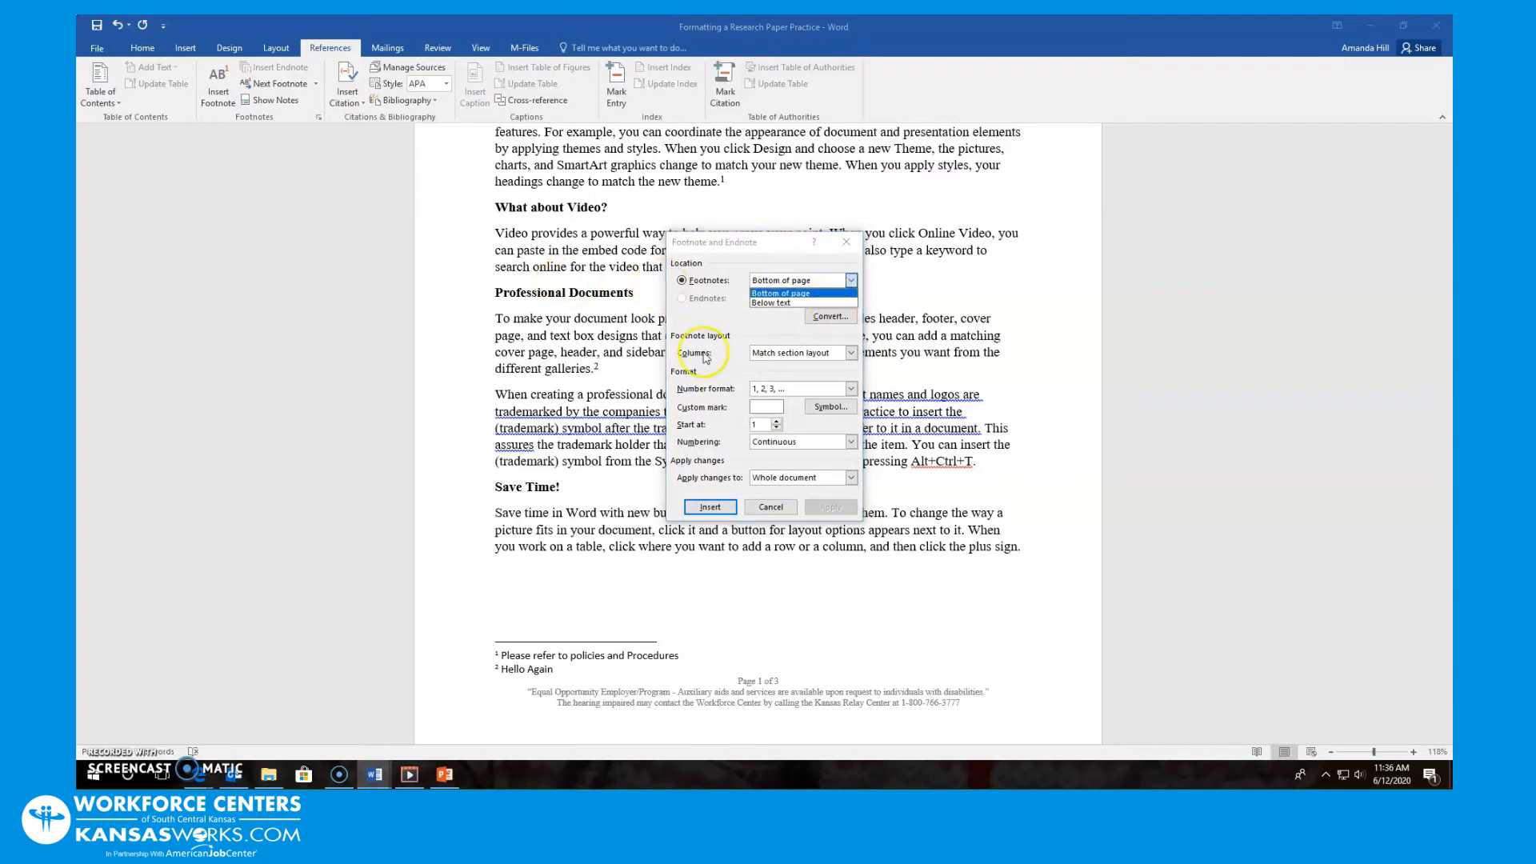
click(770, 509)
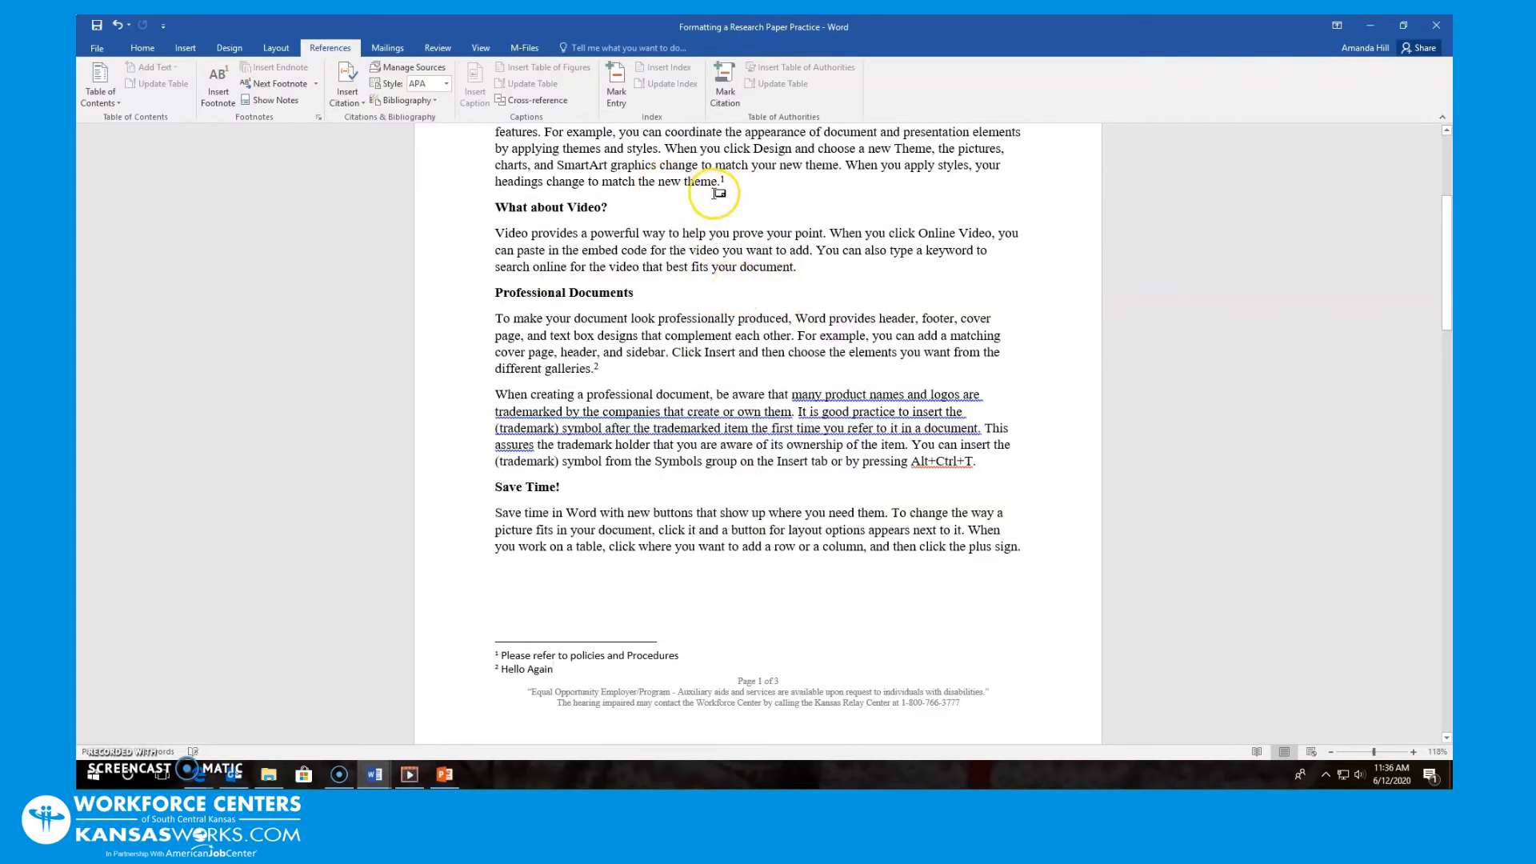
Step: Insert an endnote after "best fits your document." in the "What about Video?" section reading "This is an endnote"
mouse_move(719, 193)
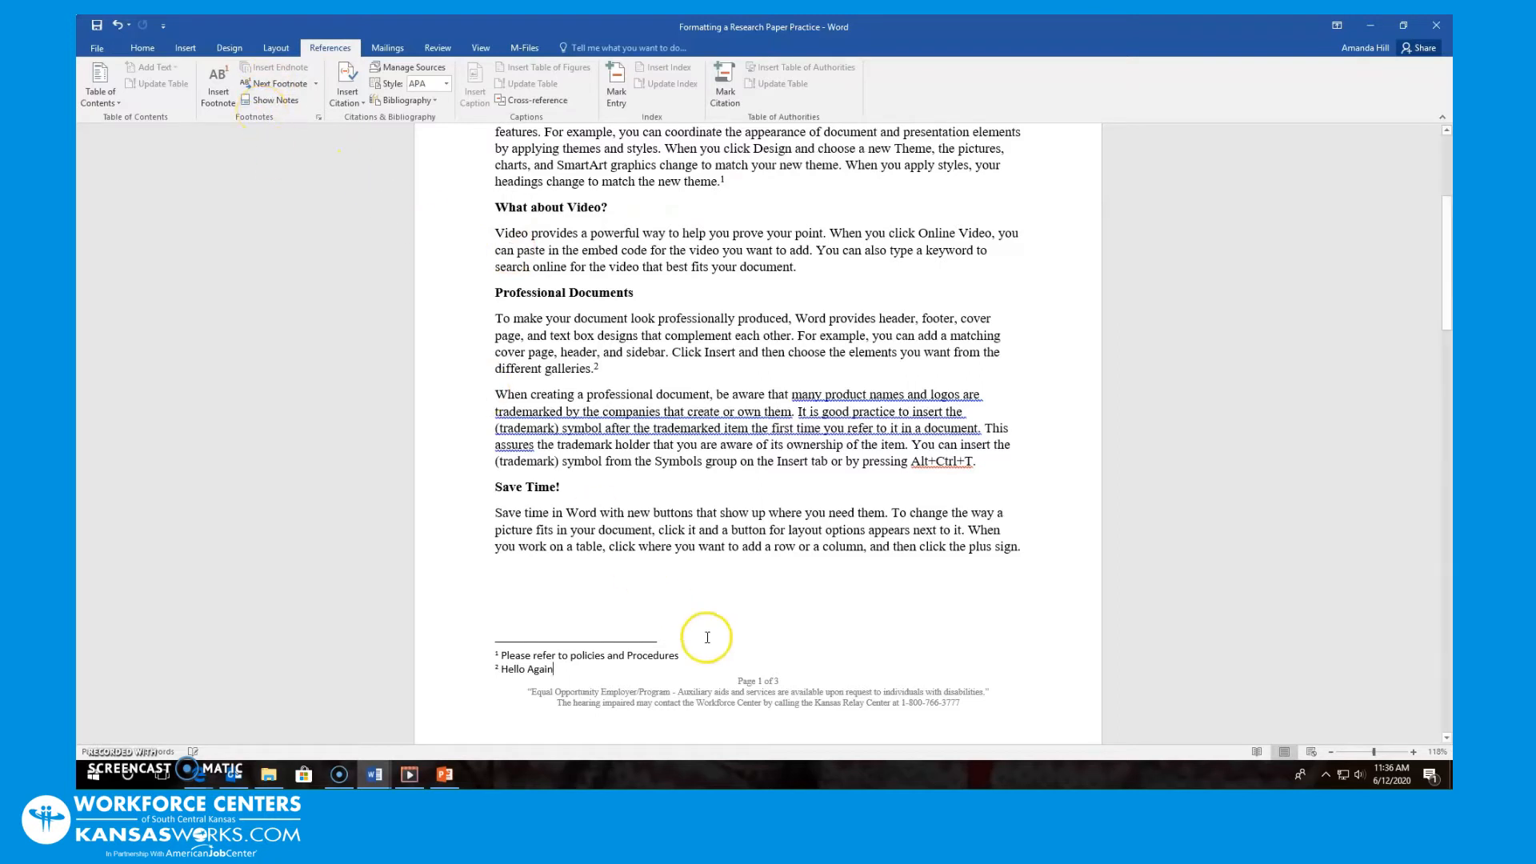
click(1025, 545)
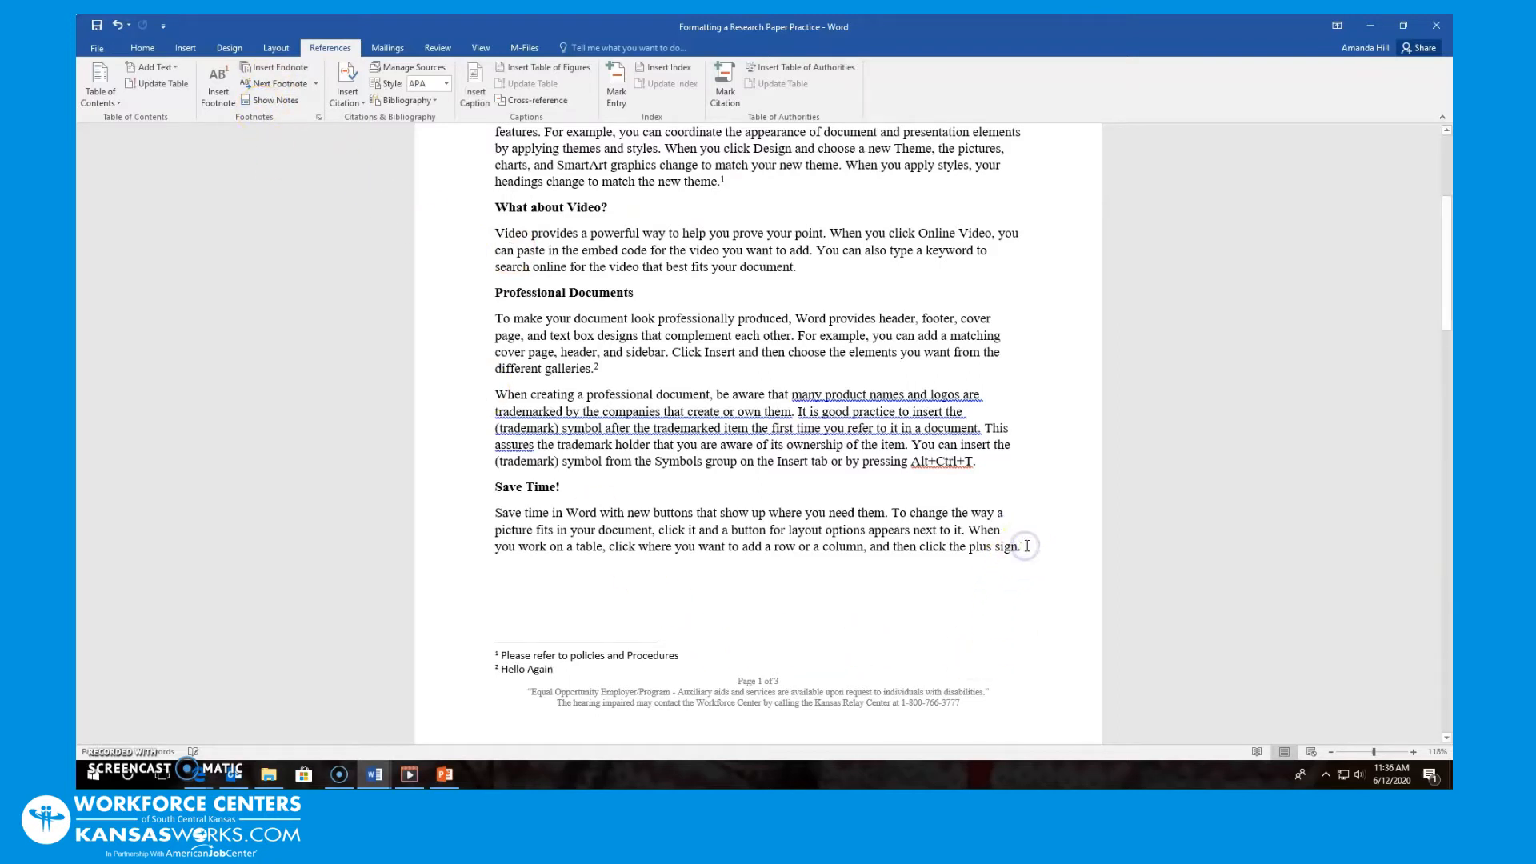
click(815, 266)
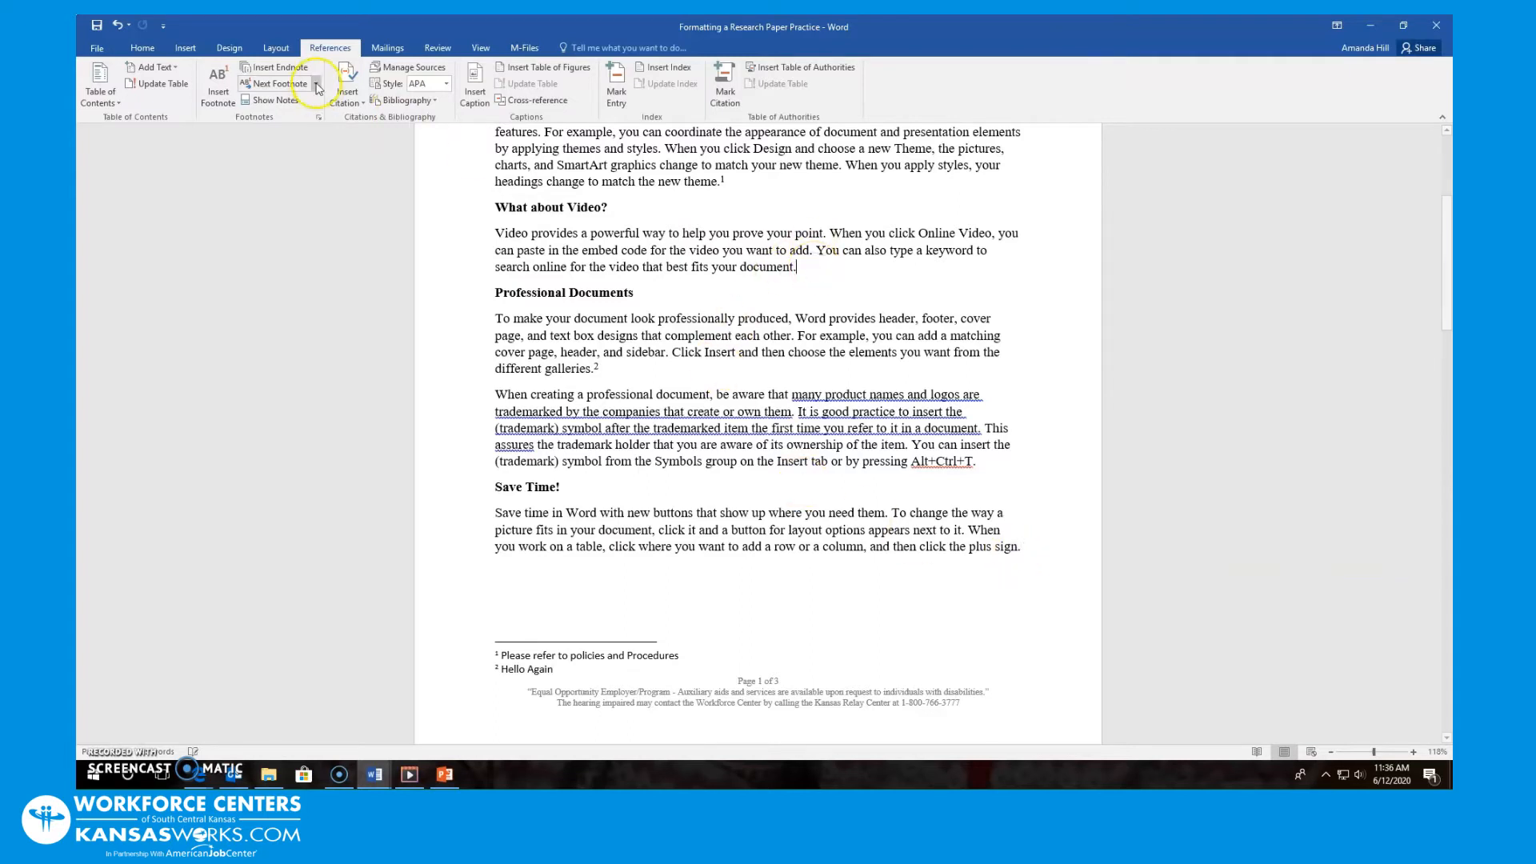
click(288, 68)
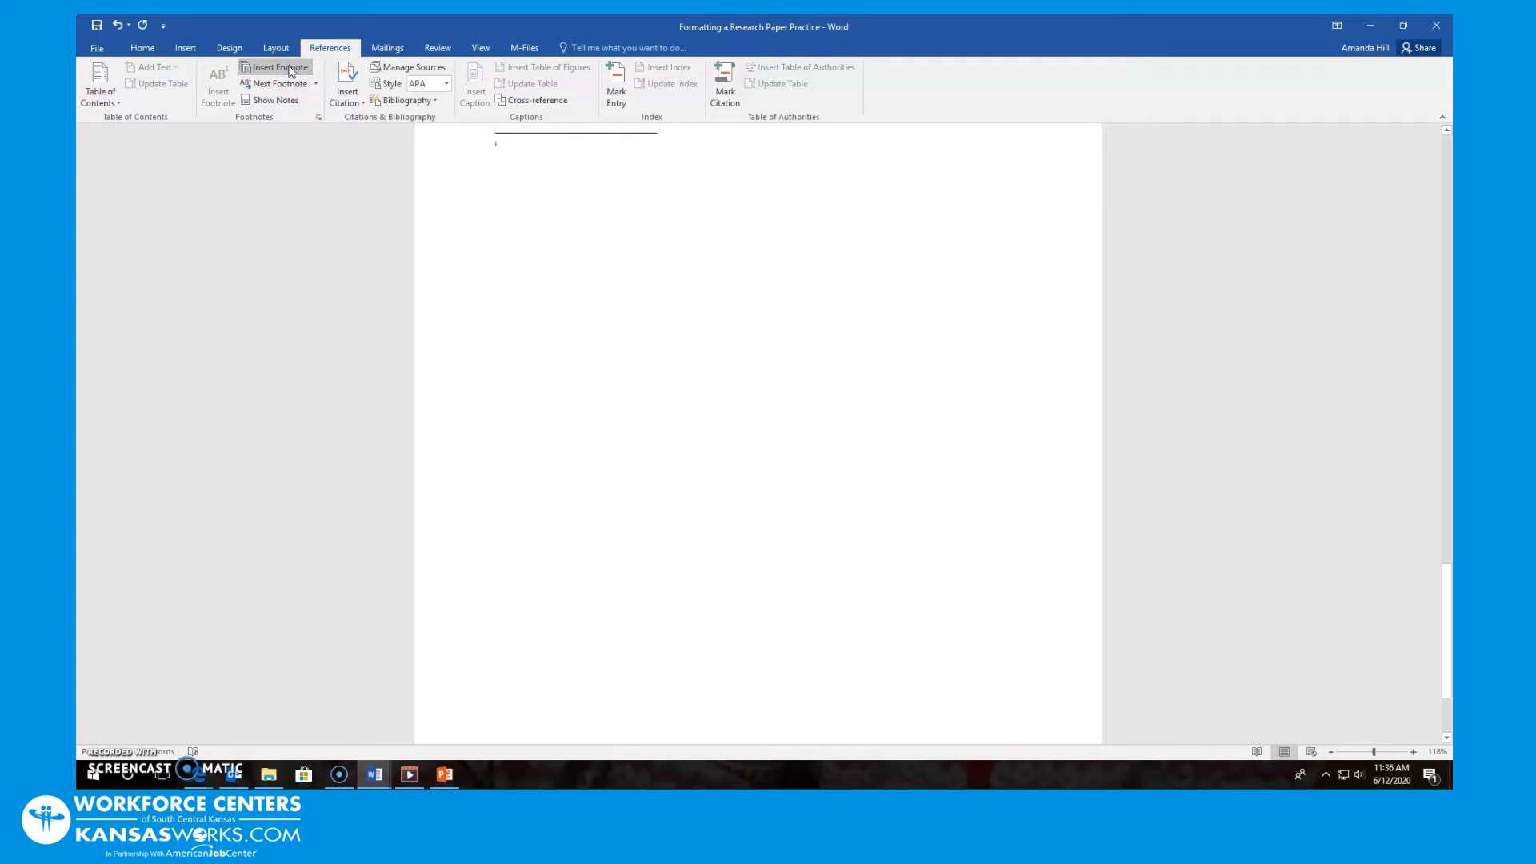
text(This is an e)
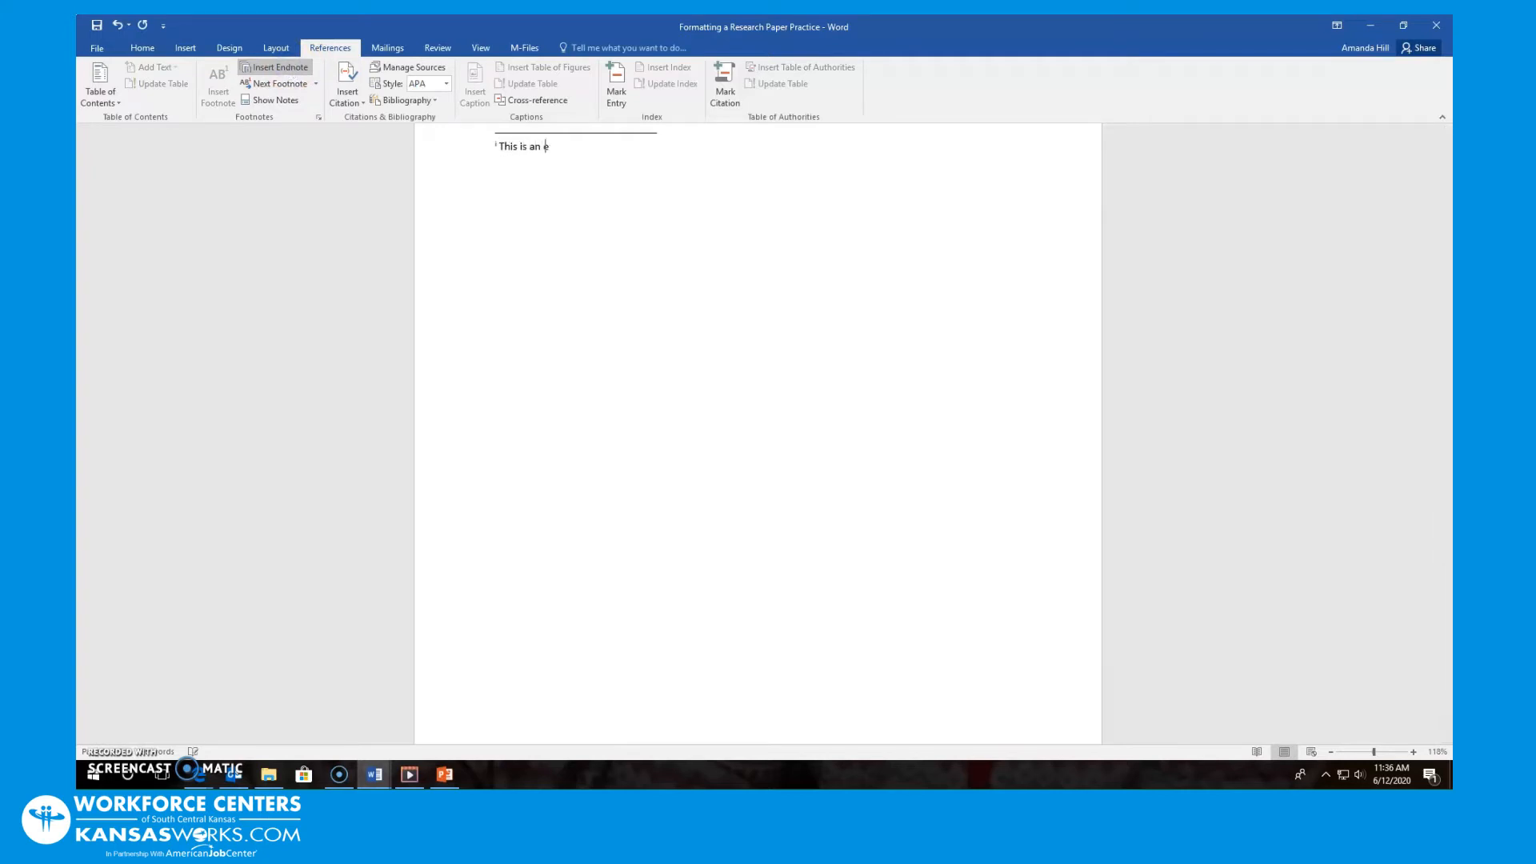
text(ndnote)
Step: Compare the placement of the two footnotes on the first page with the endnote at the end of the document
scroll(685, 456, up, 10)
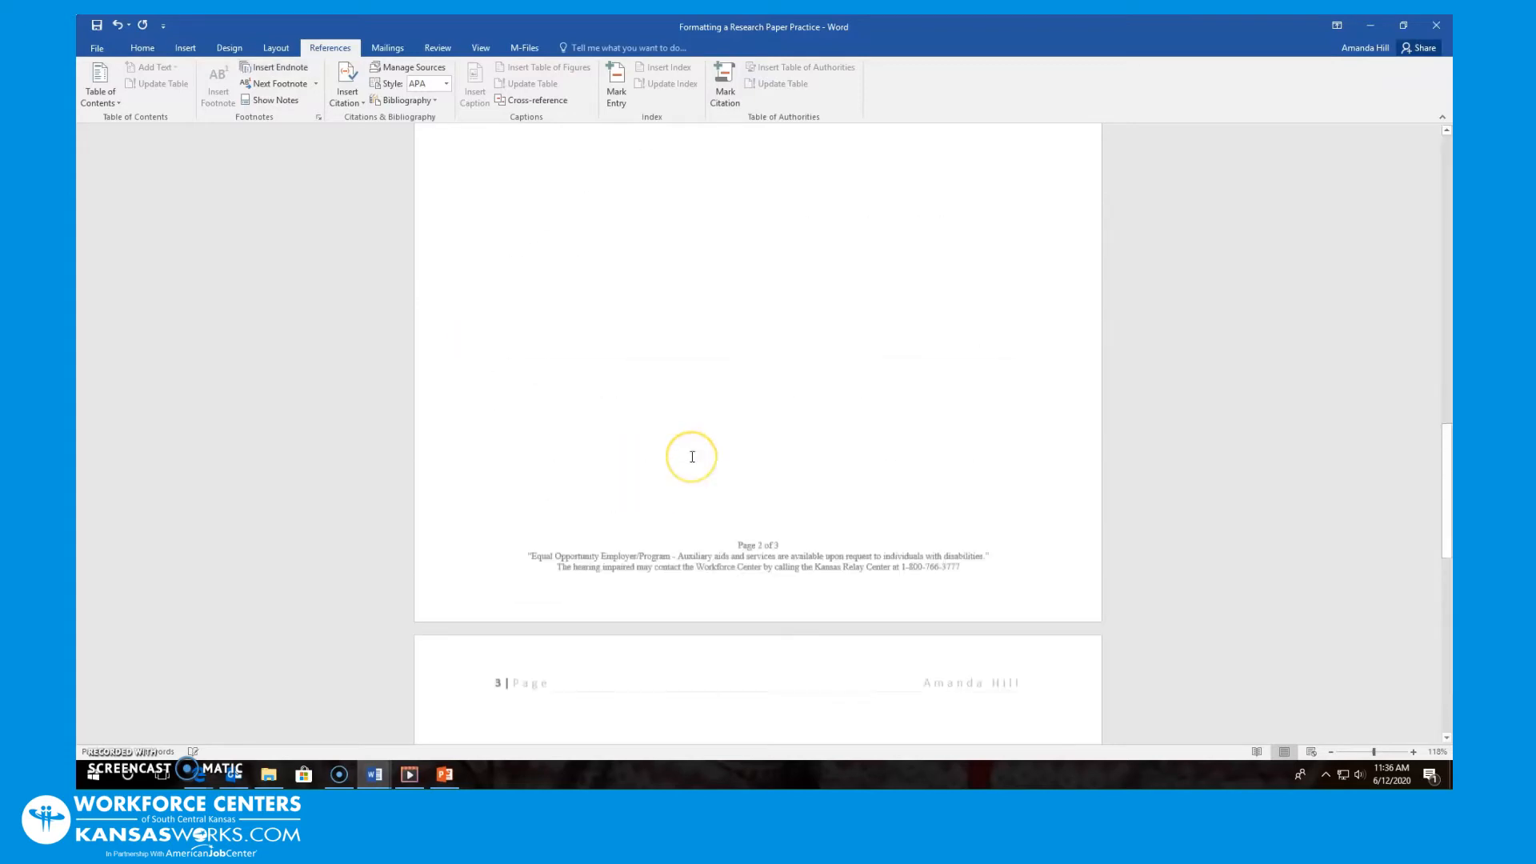
scroll(692, 456, up, 20)
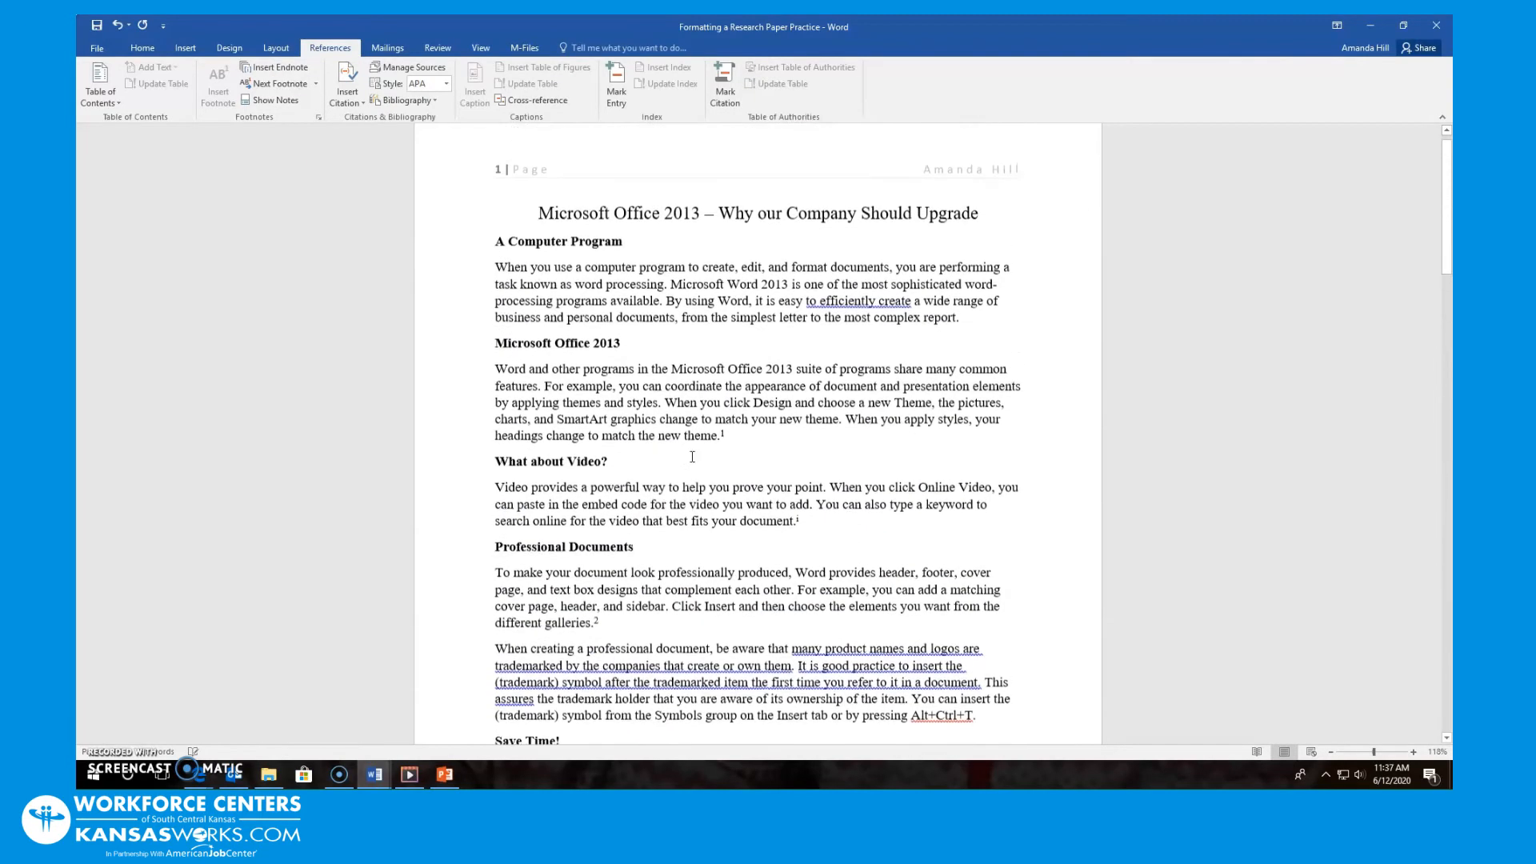
scroll(692, 456, down, 6)
scroll(703, 518, up, 1)
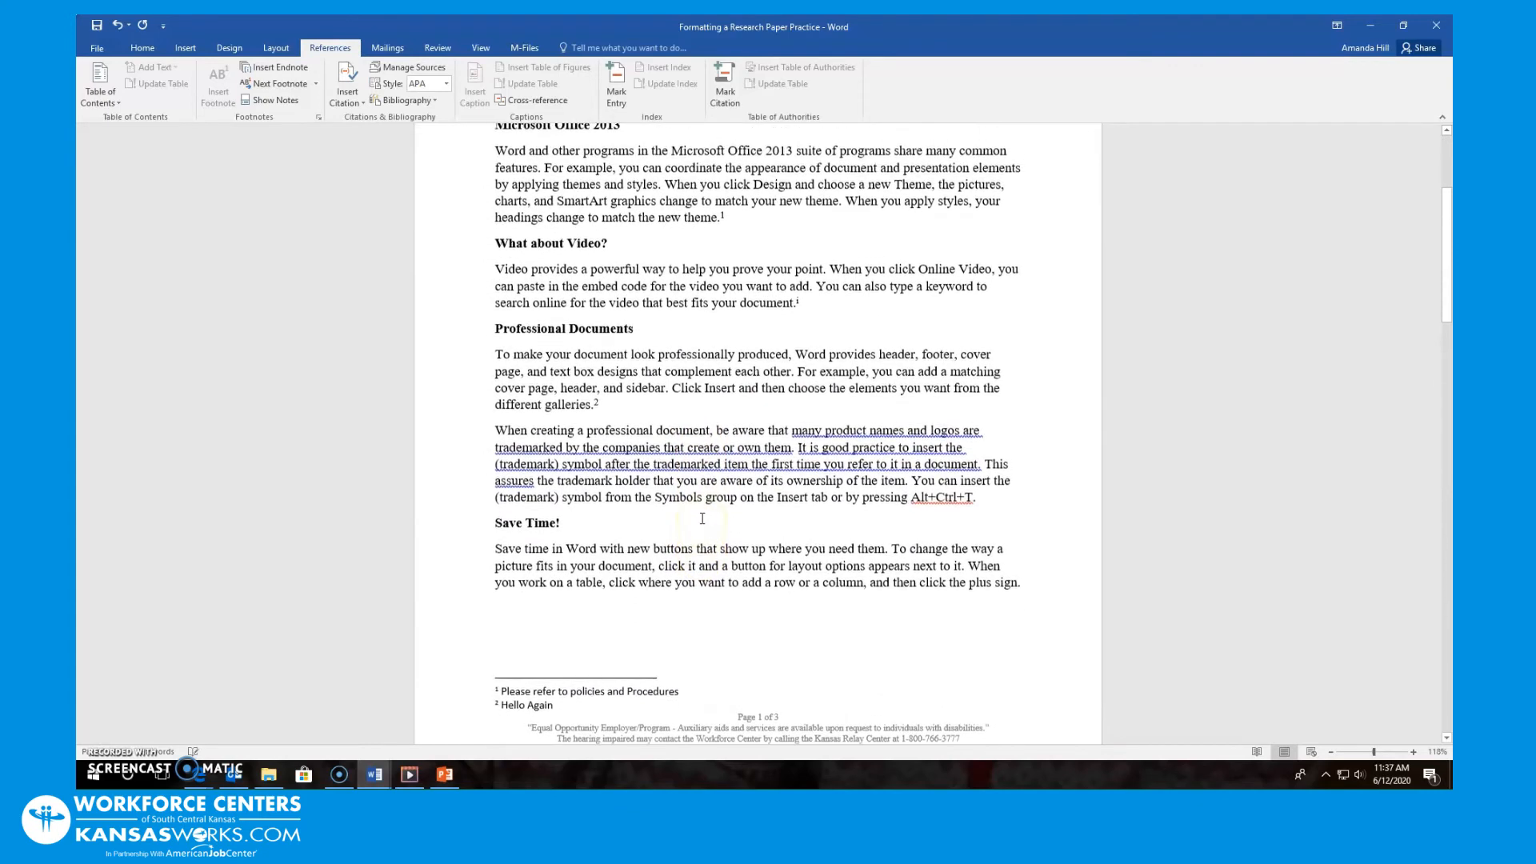
scroll(703, 518, up, 1)
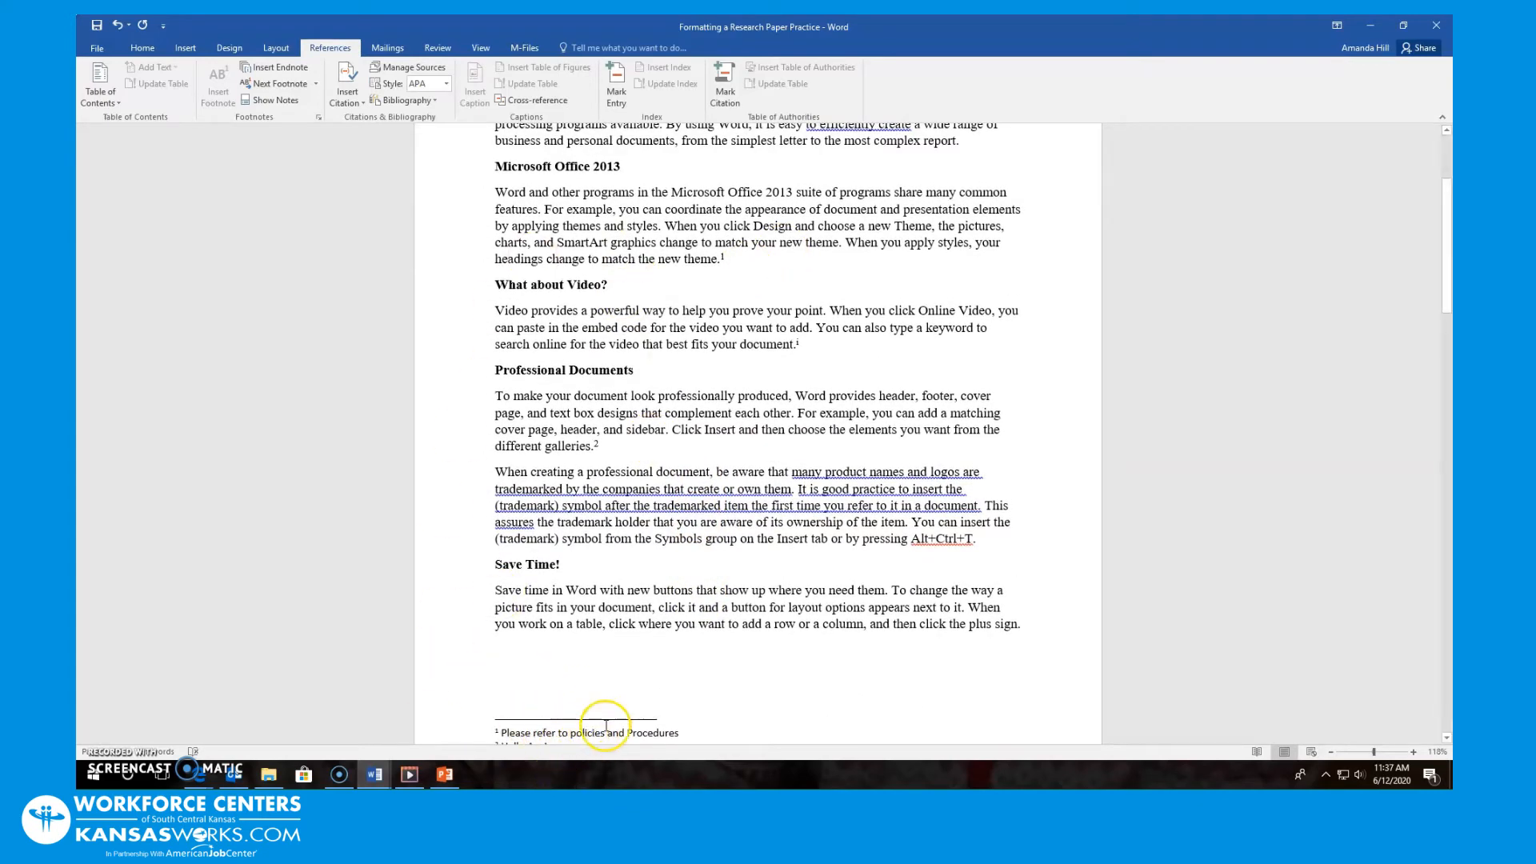
scroll(736, 356, down, 10)
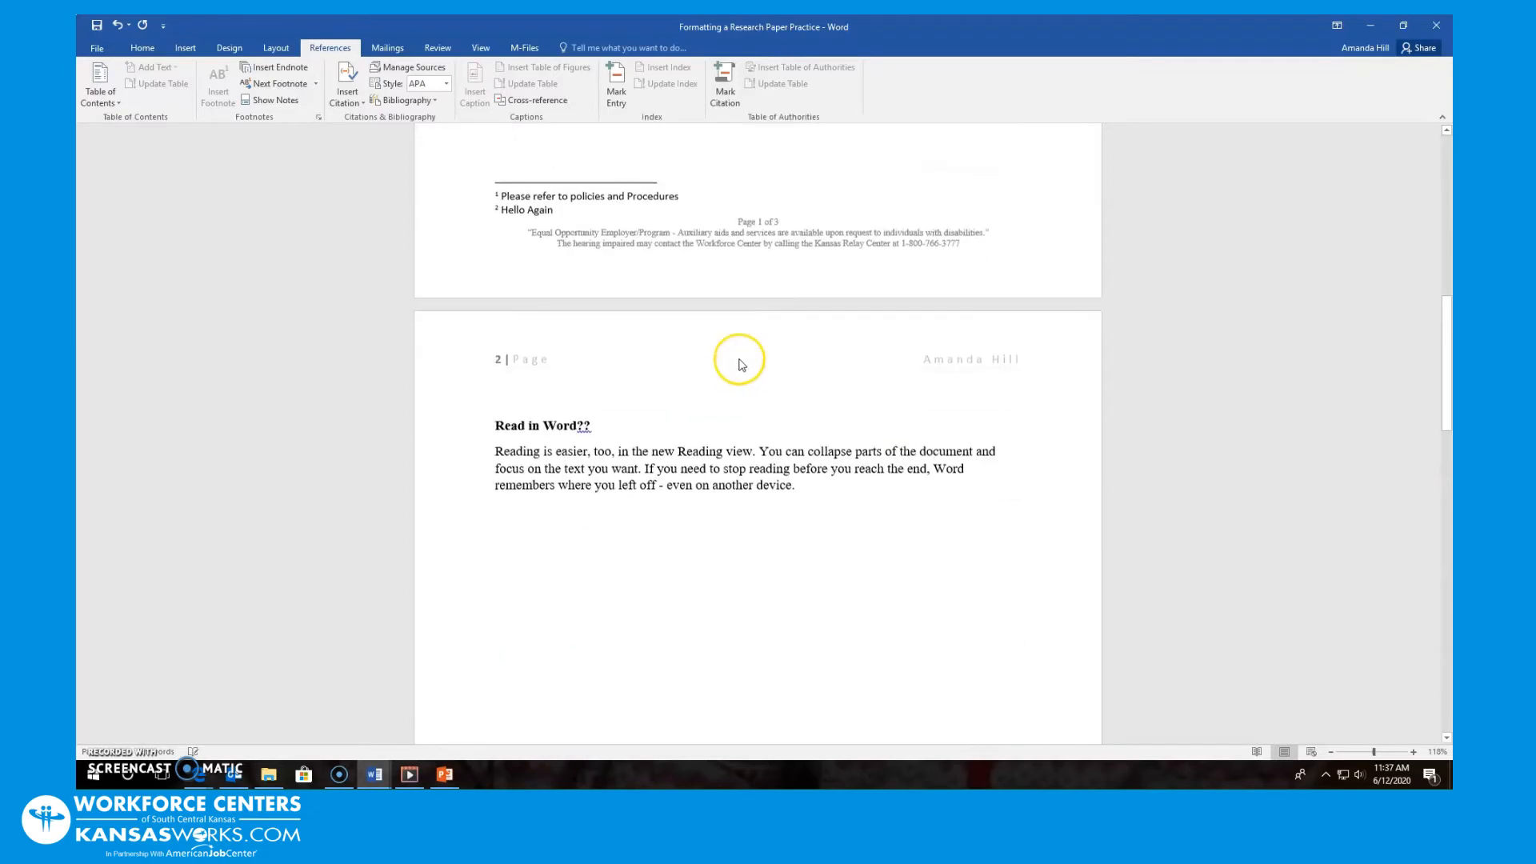
scroll(738, 364, down, 15)
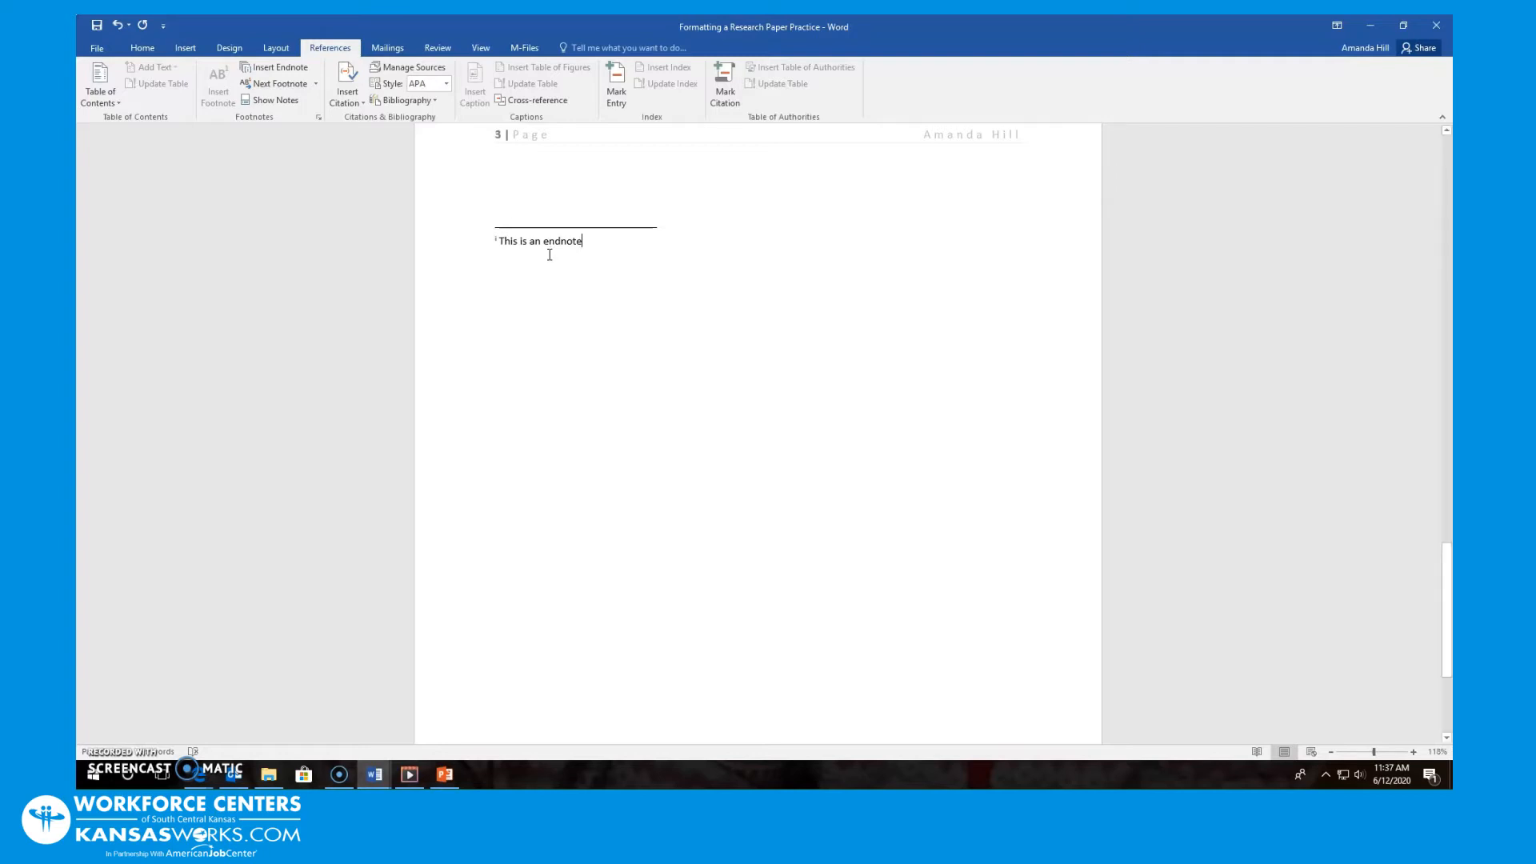
click(508, 243)
scroll(557, 268, up, 3)
scroll(557, 270, up, 20)
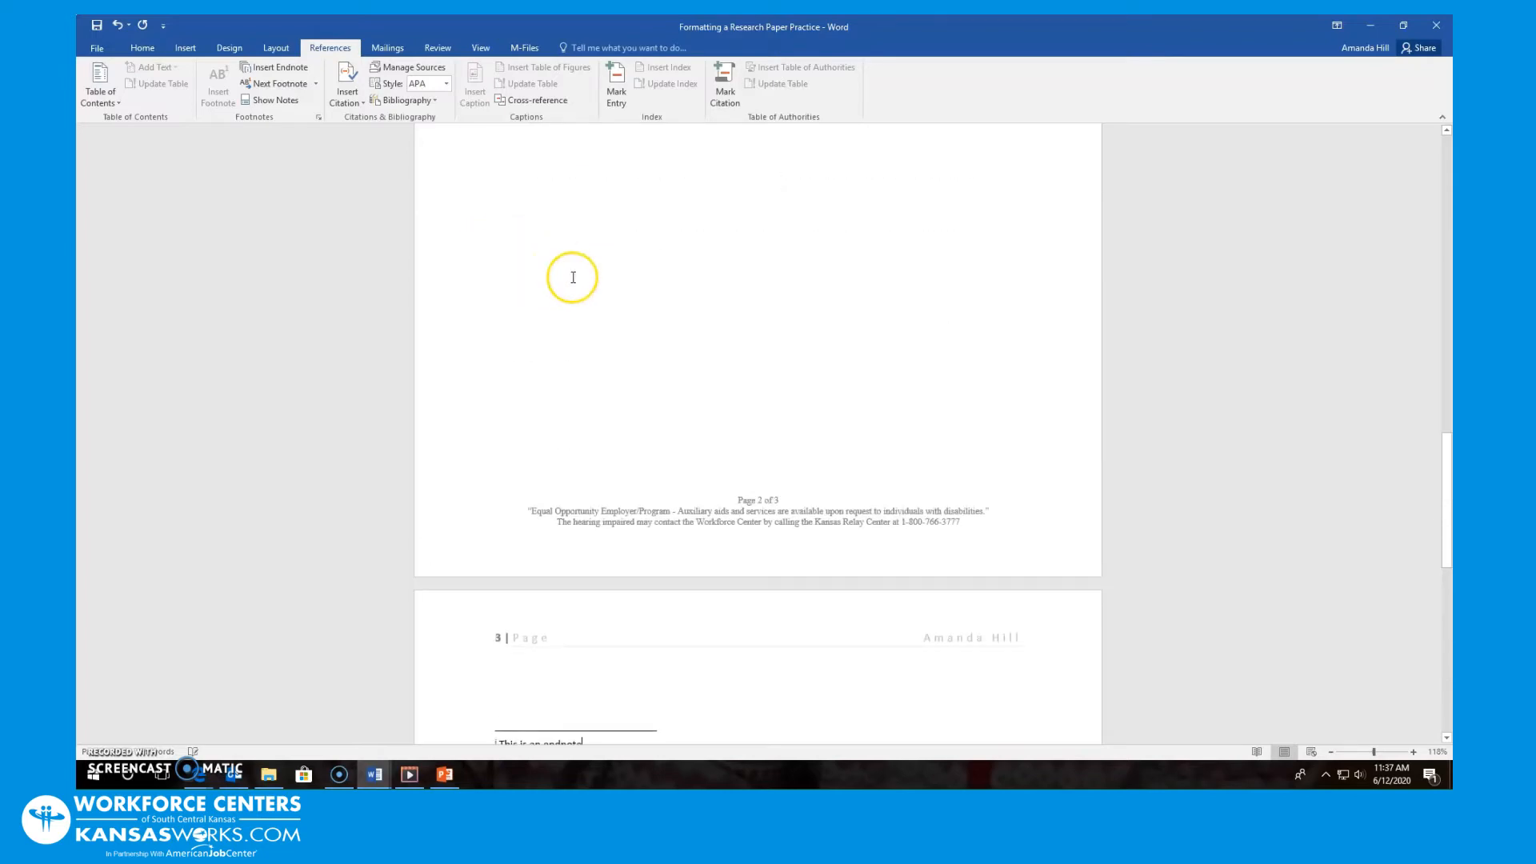
scroll(606, 275, up, 1)
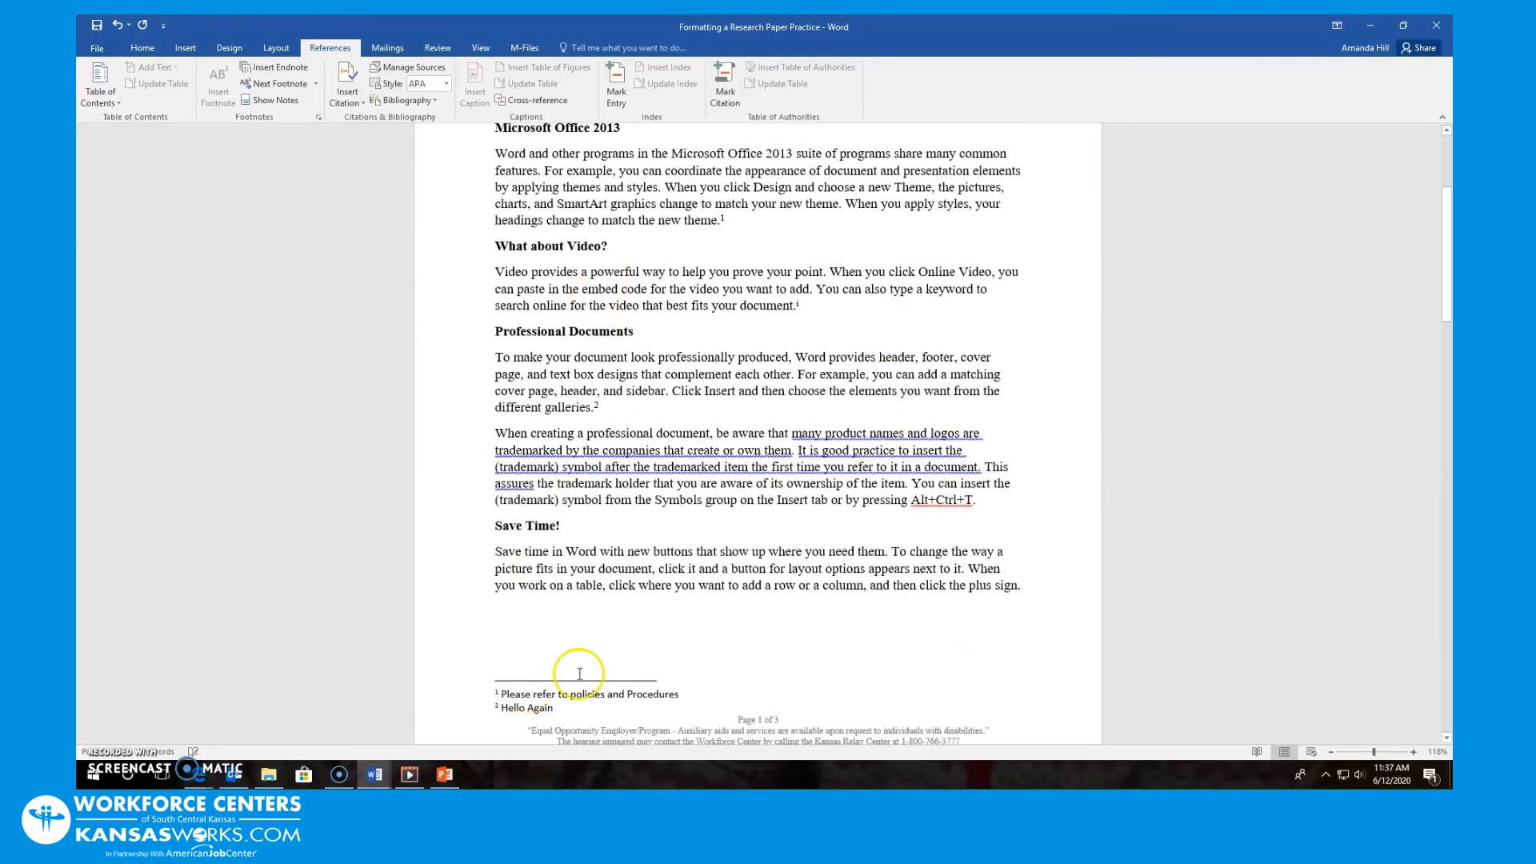
scroll(584, 691, down, 20)
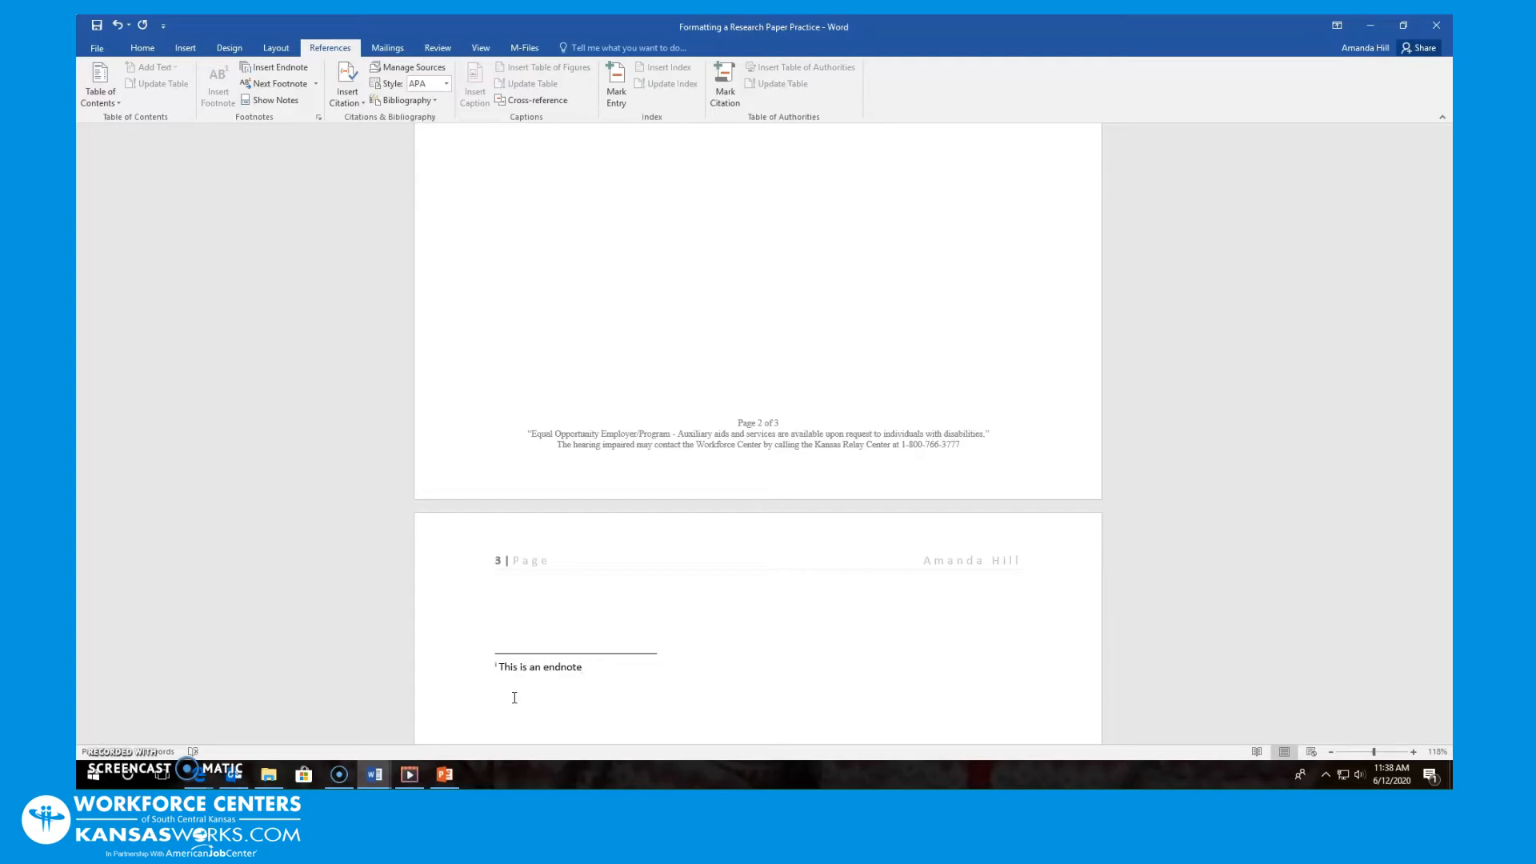
scroll(514, 697, up, 20)
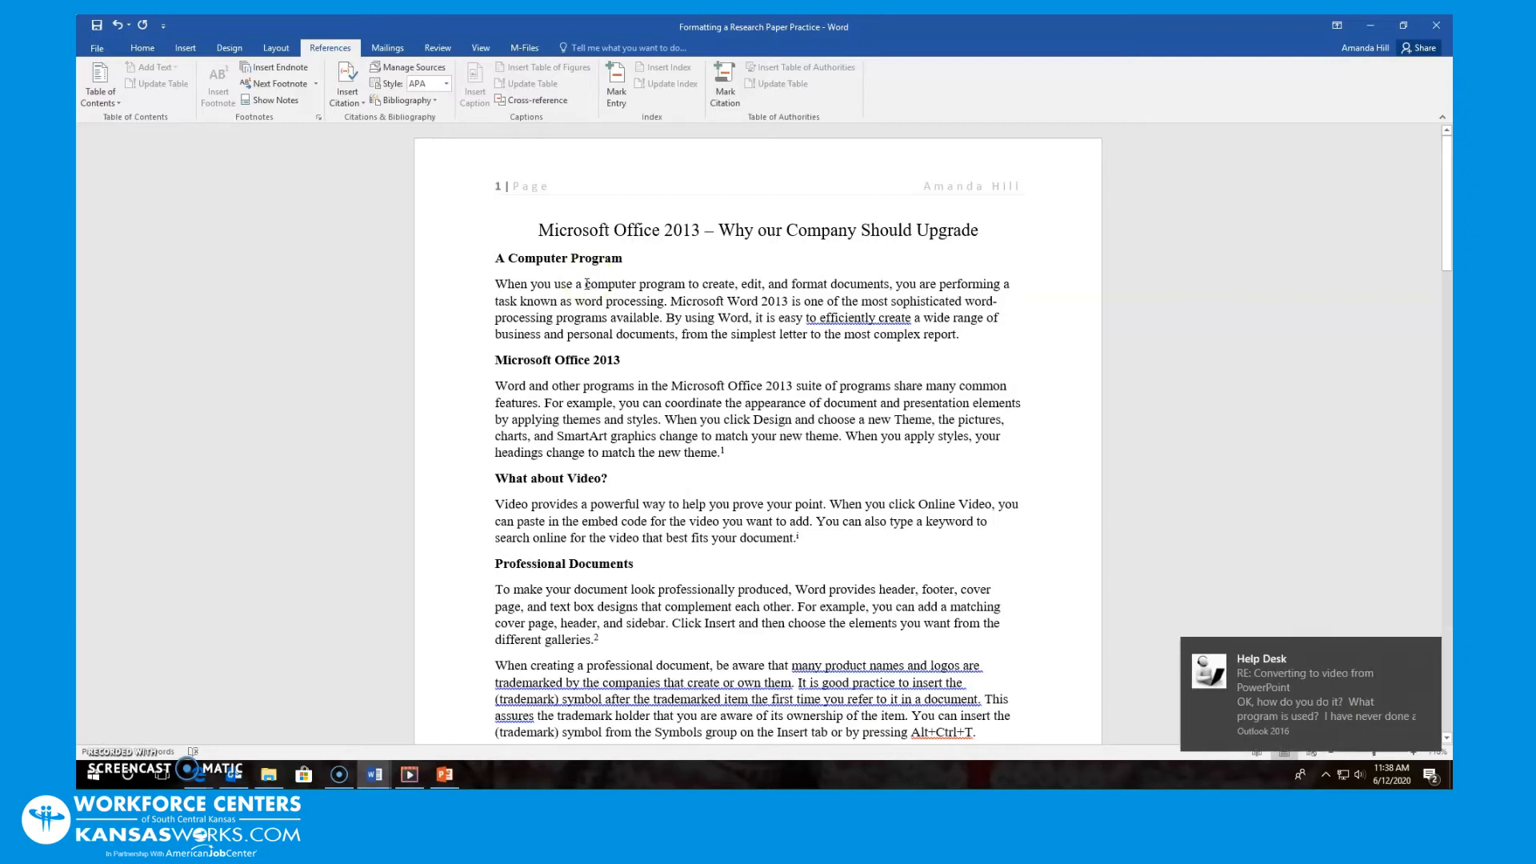
Step: Apply the Heading 1 style to the five section headings on the first page, from "A Computer Program" through "Save Time!"
click(647, 259)
drag(646, 259, 503, 258)
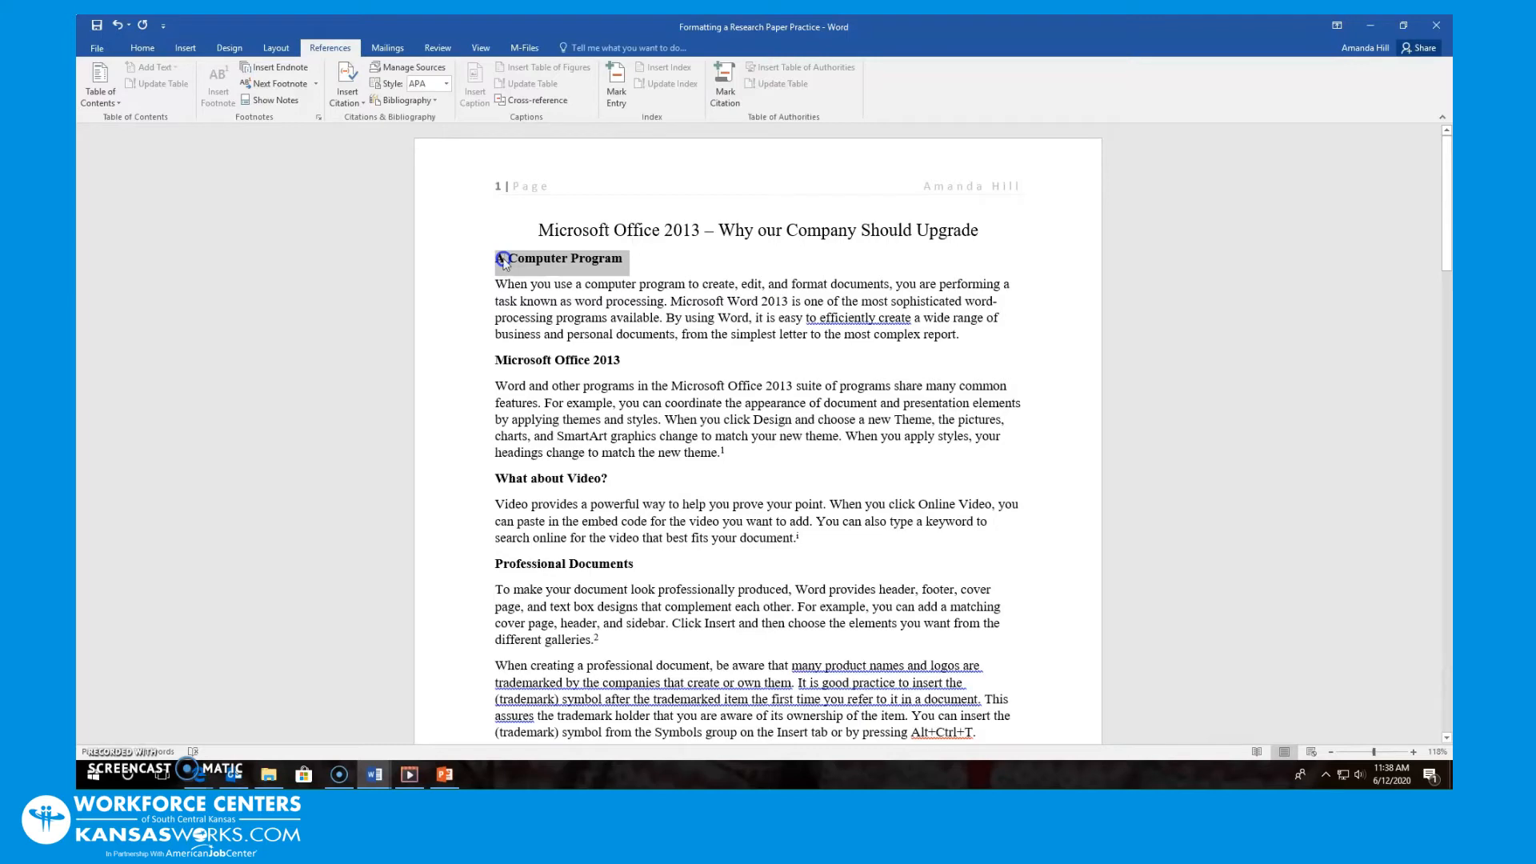
drag(632, 359, 457, 363)
drag(478, 479, 612, 478)
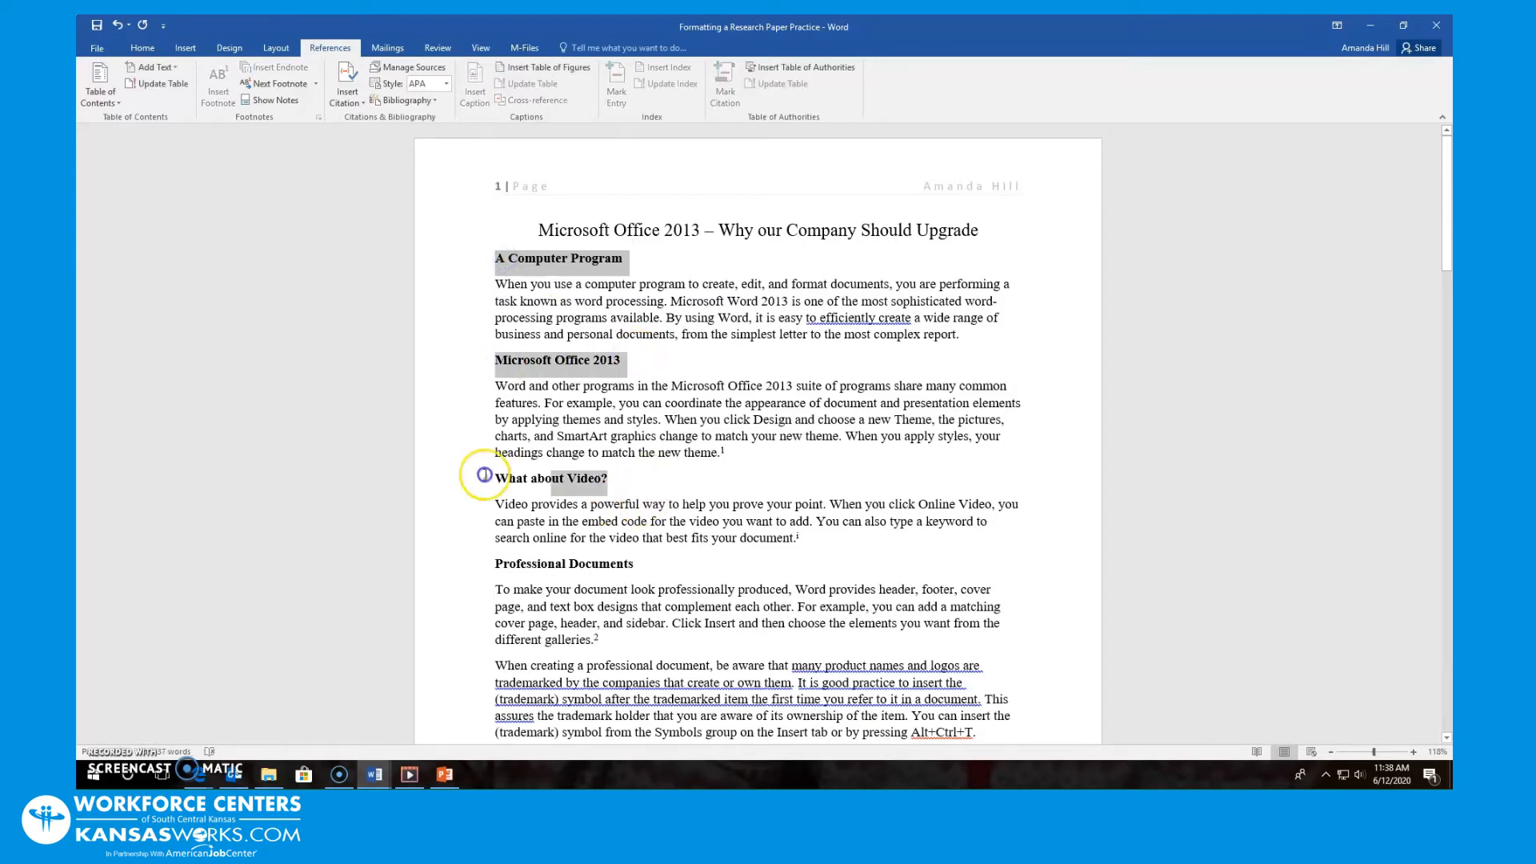
drag(477, 566, 633, 564)
ctrl+scroll(718, 566, down, 6)
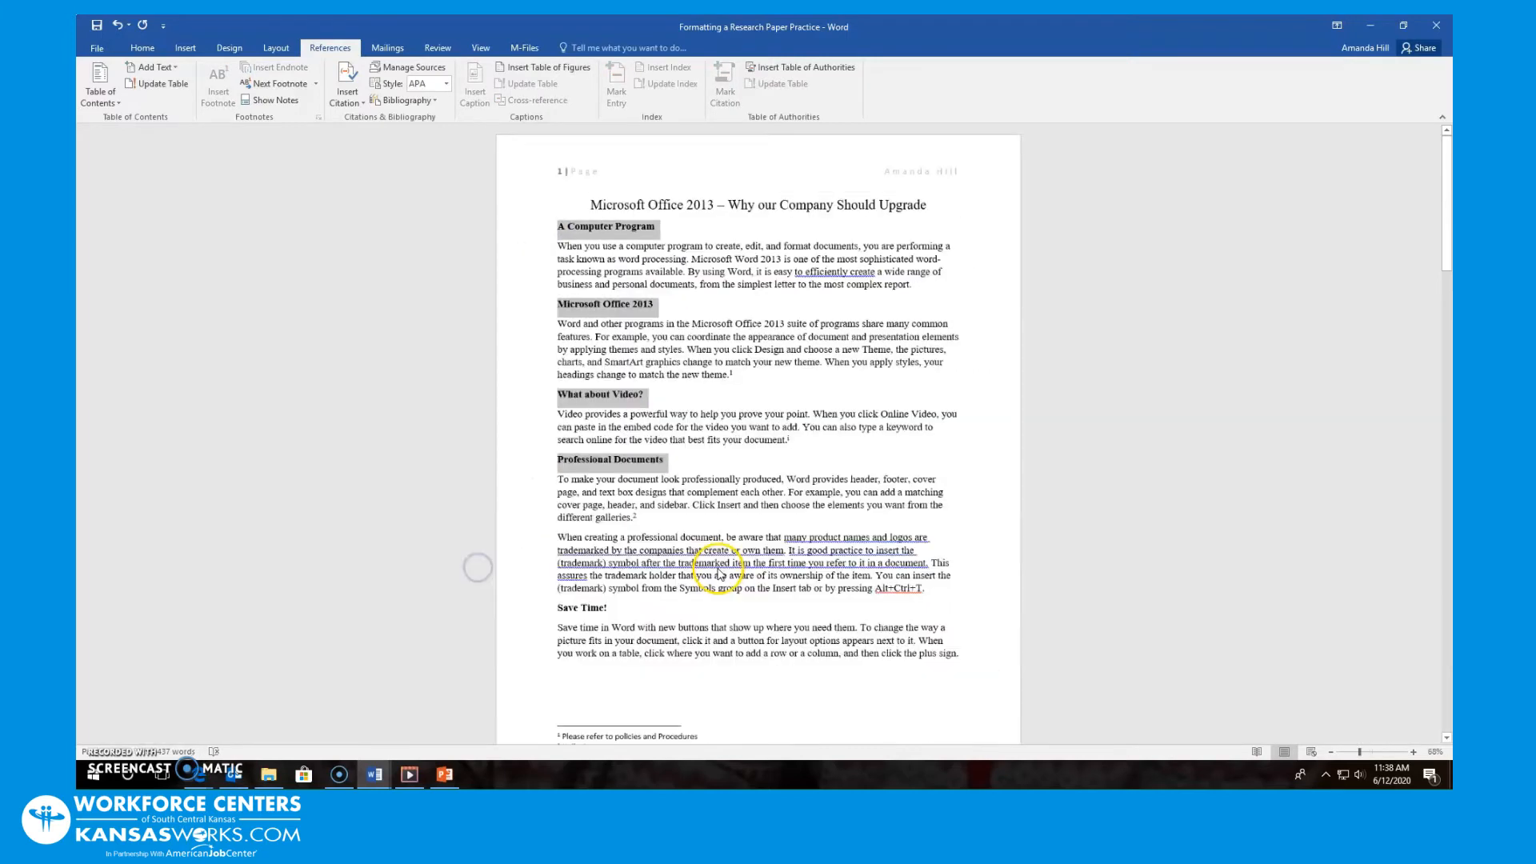
ctrl+scroll(719, 566, up, 4)
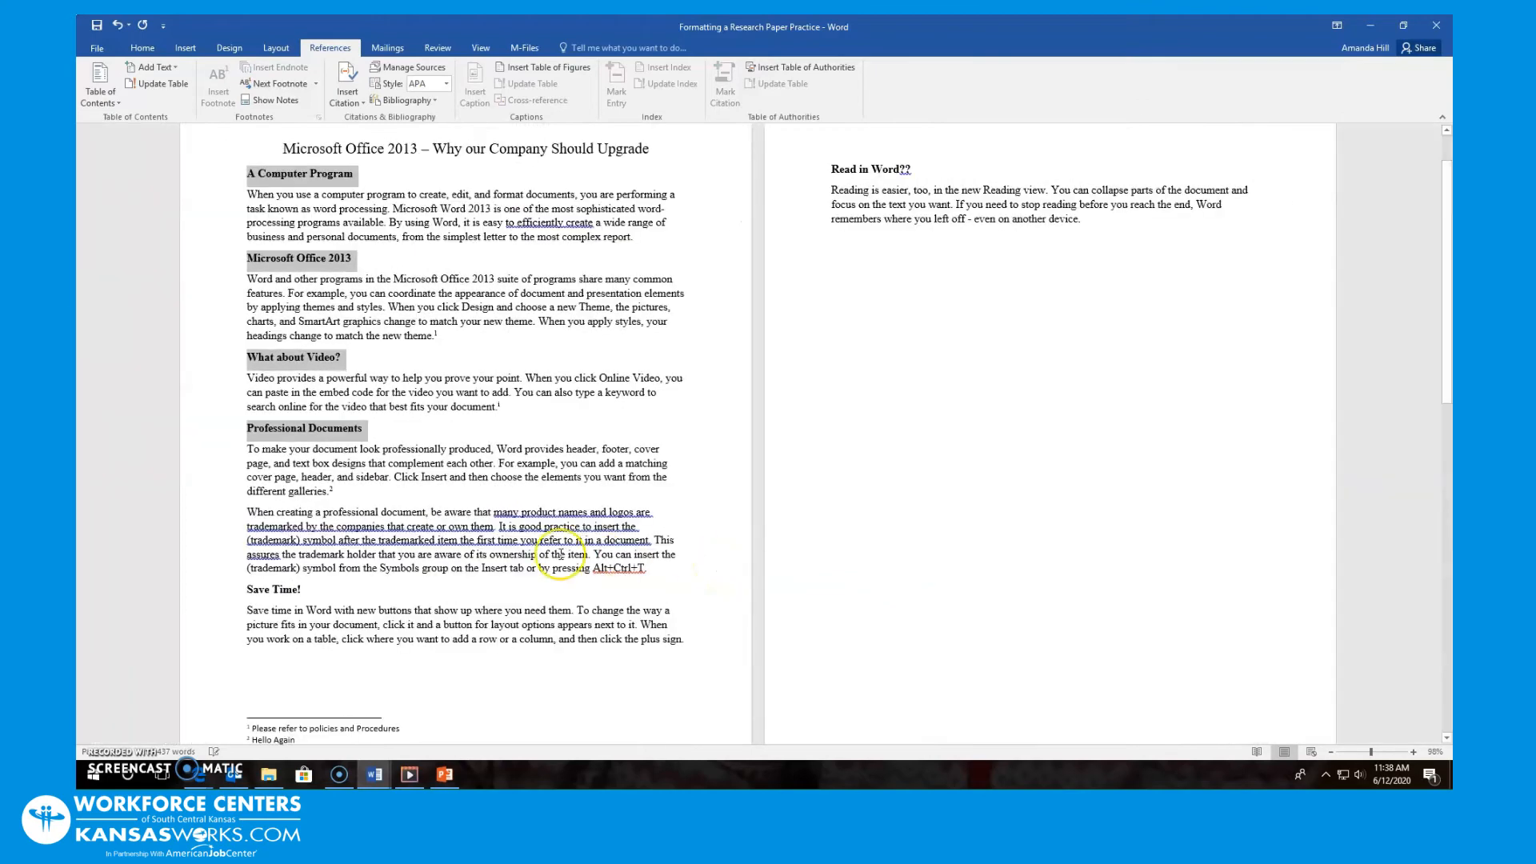
drag(318, 597, 240, 591)
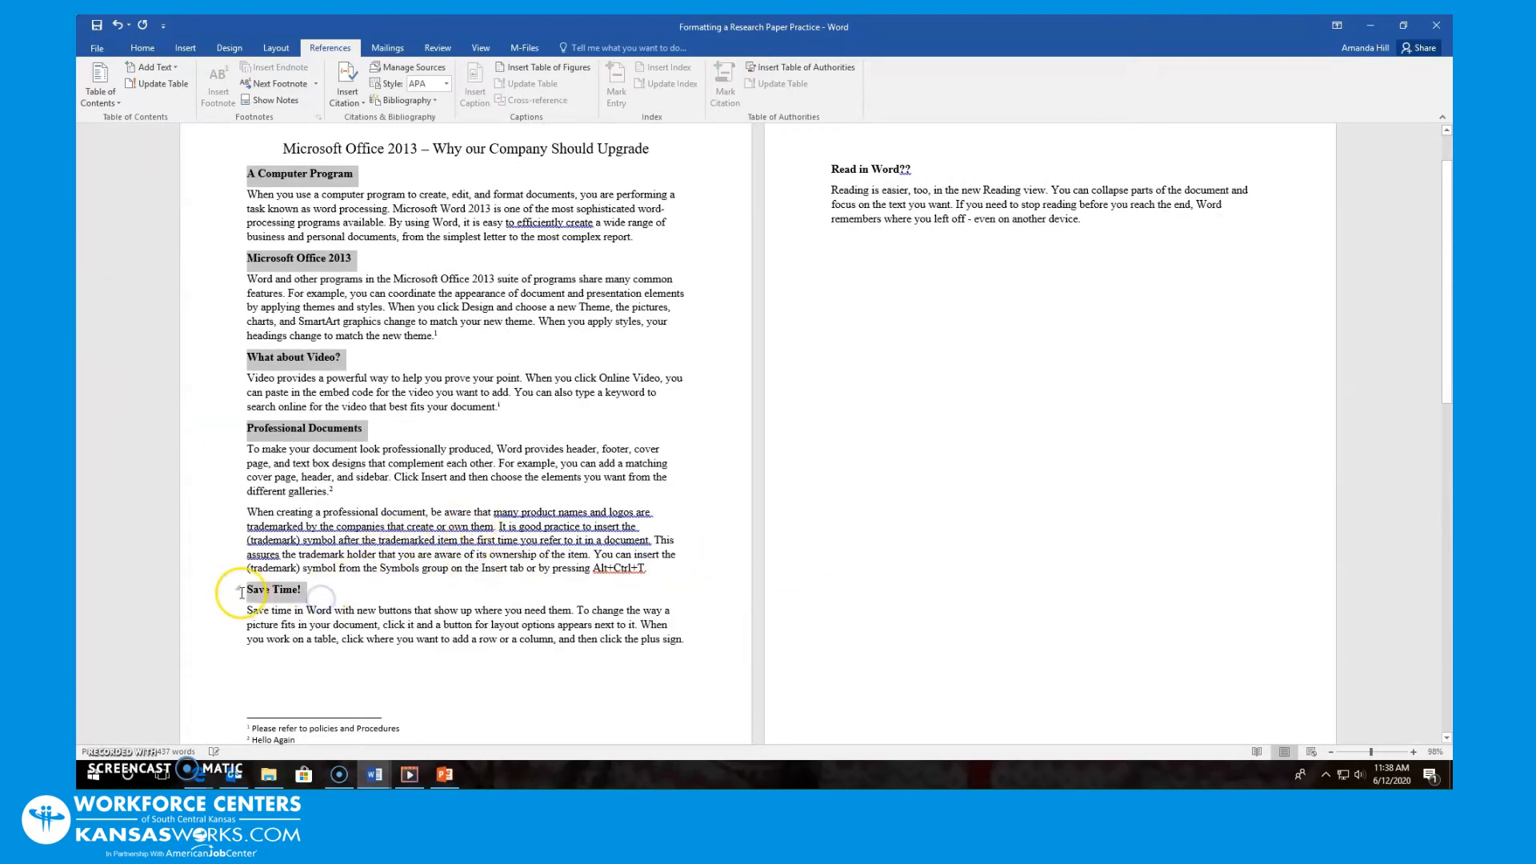
ctrl+scroll(274, 611, down, 2)
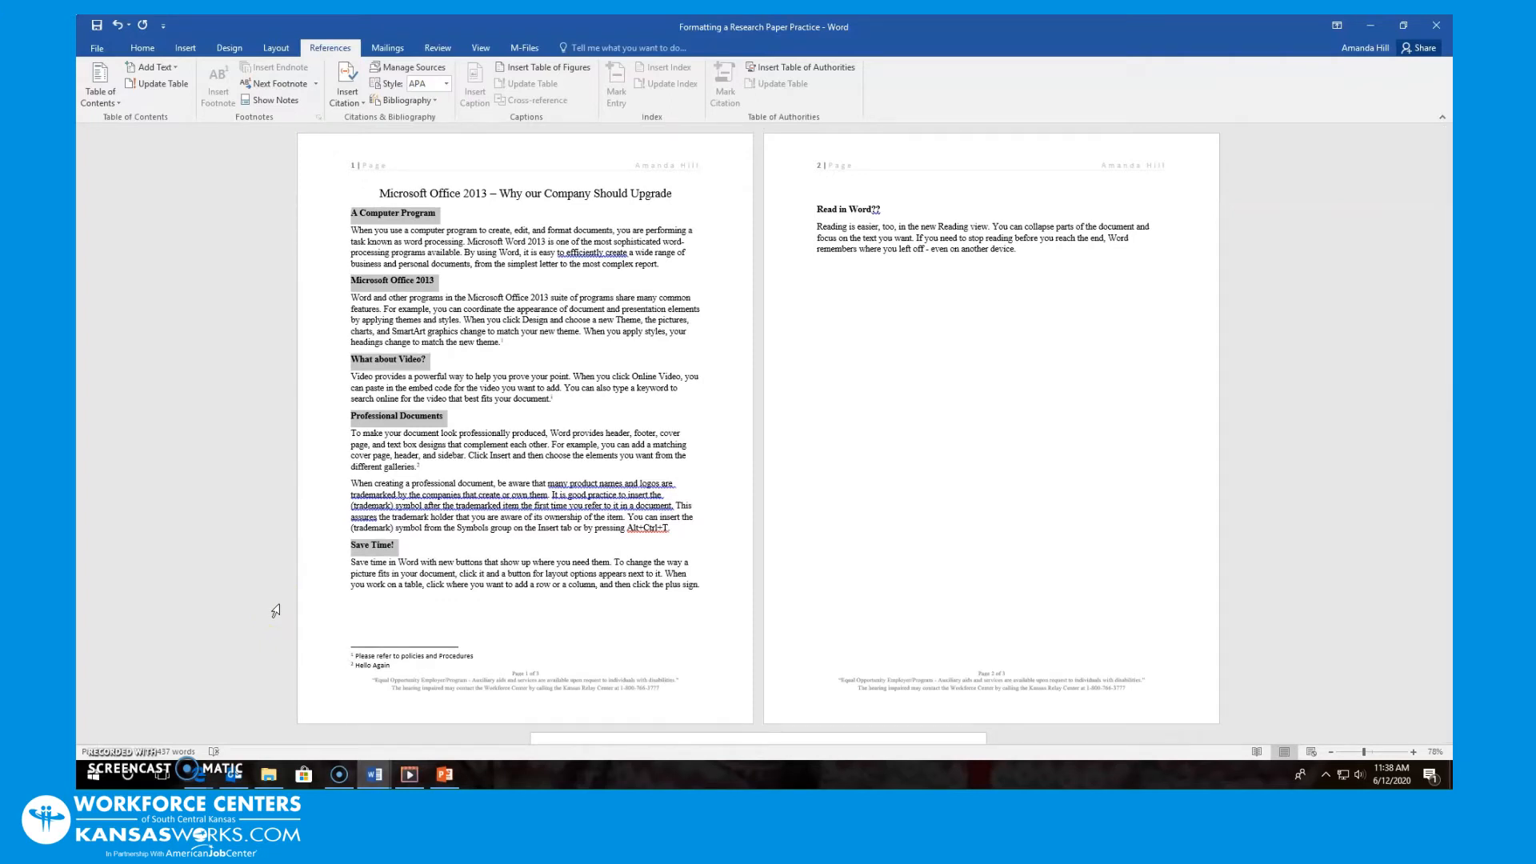
right_click(275, 610)
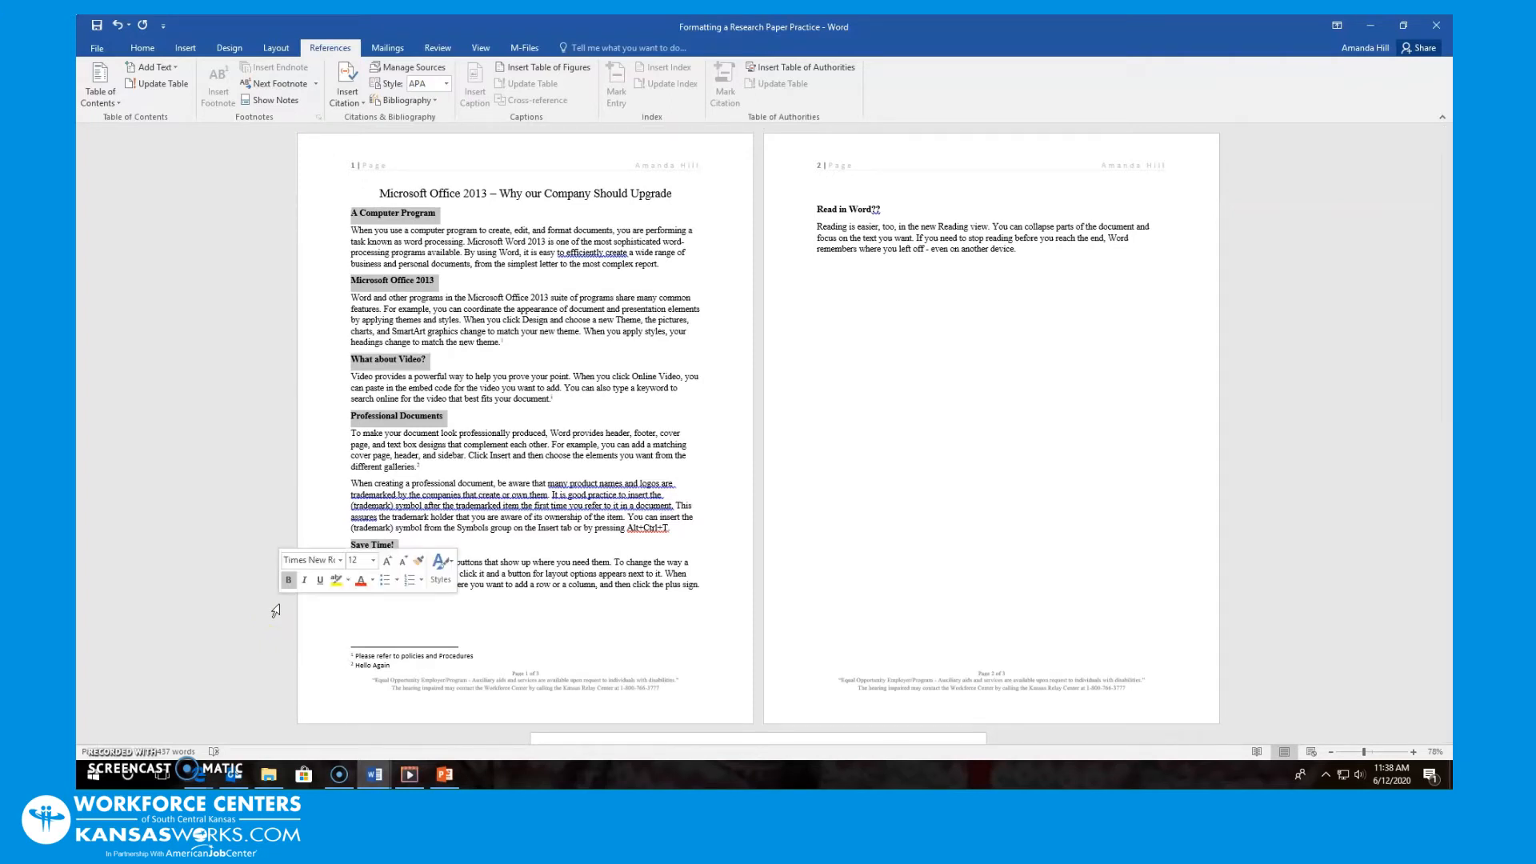
click(146, 51)
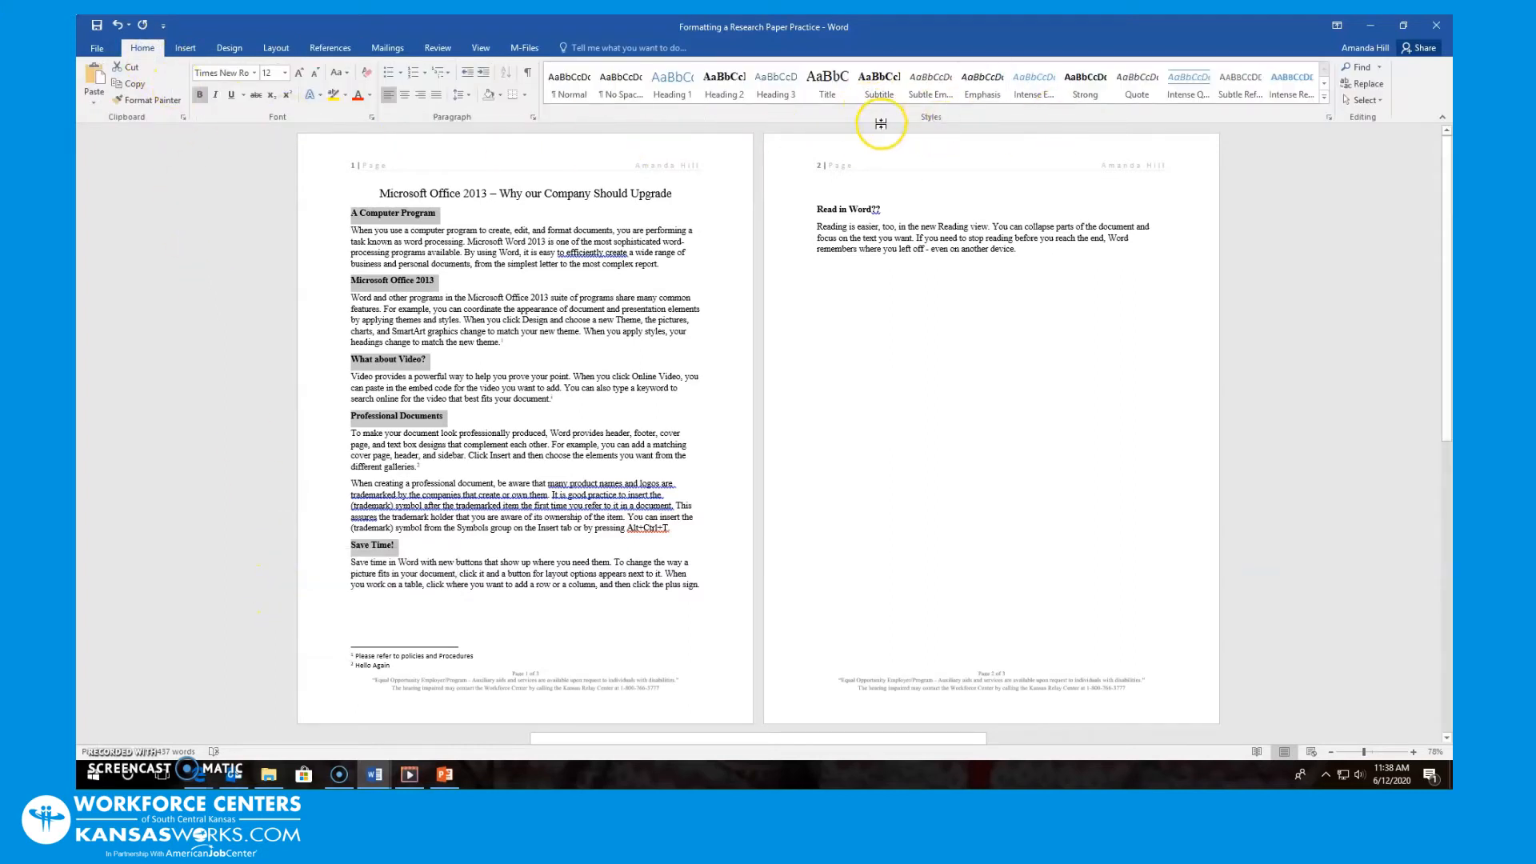
click(672, 84)
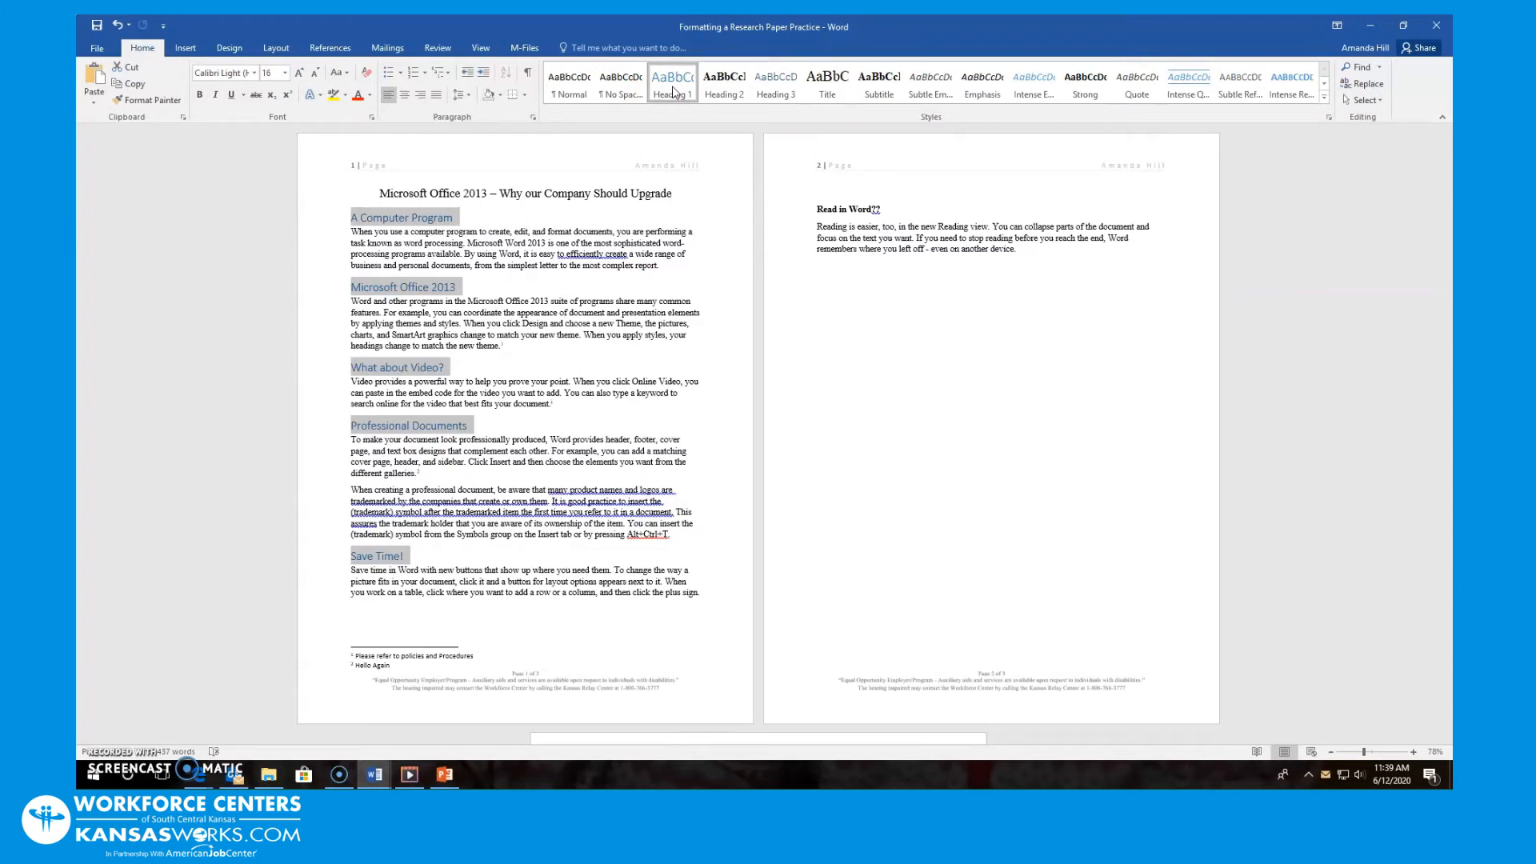
Step: Try inserting a blank page before the "A Computer Program" heading, check the resulting page layout, and undo the insertion
click(353, 221)
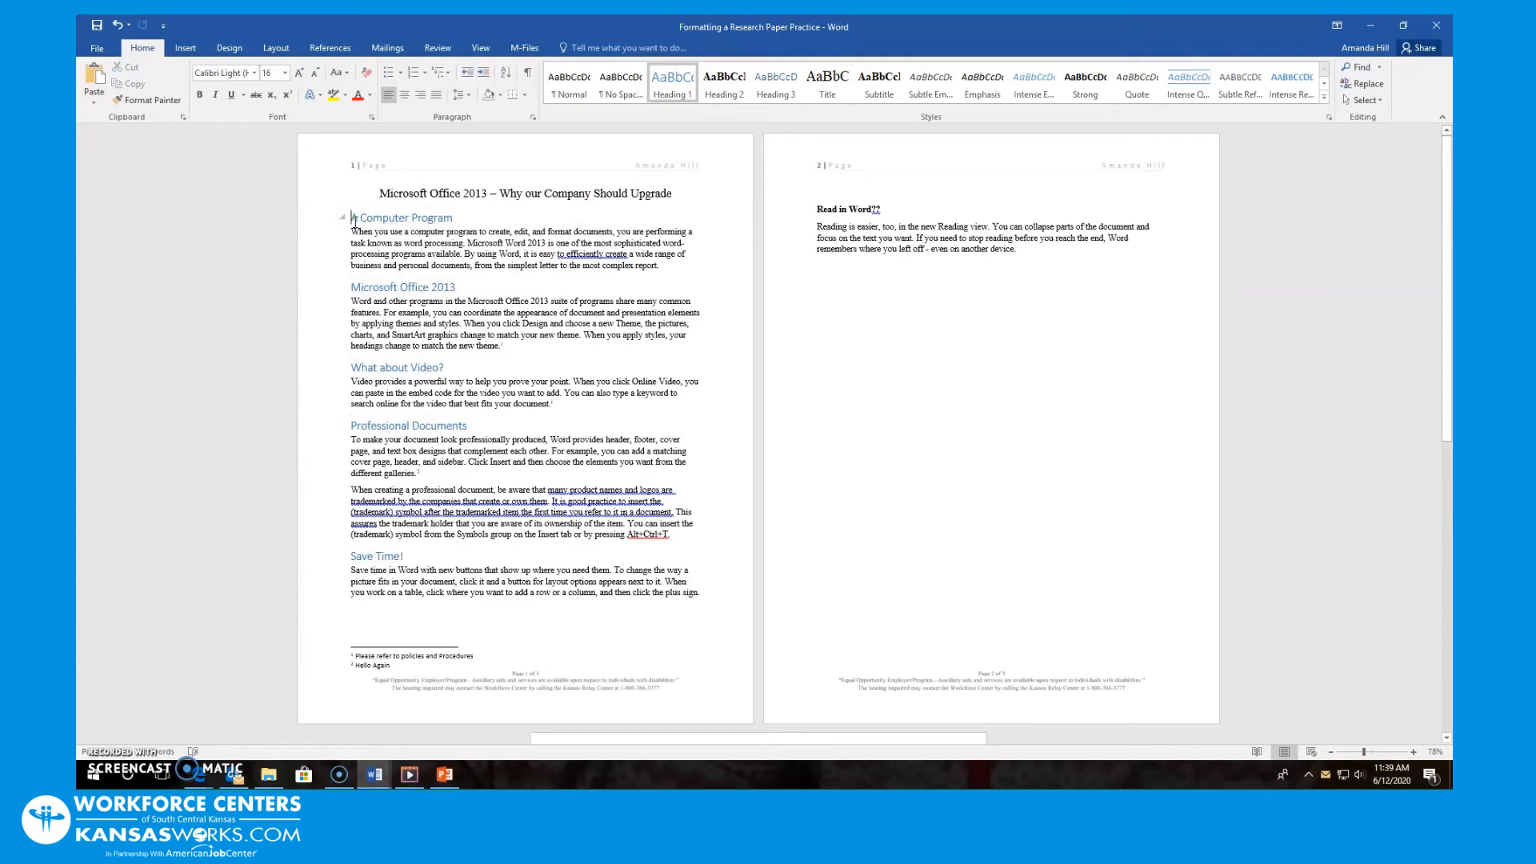
click(174, 50)
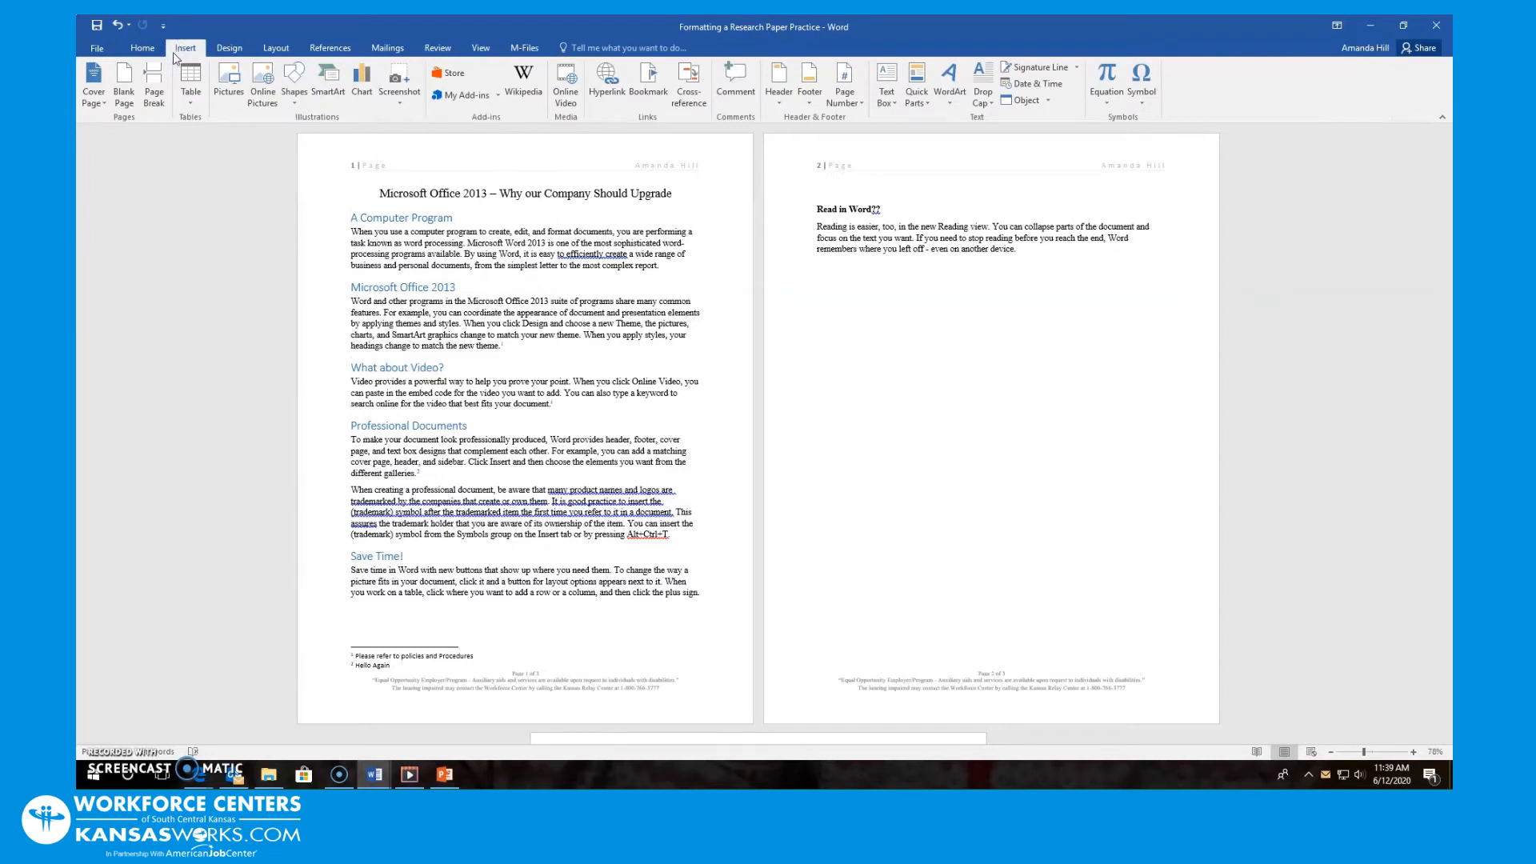
click(126, 90)
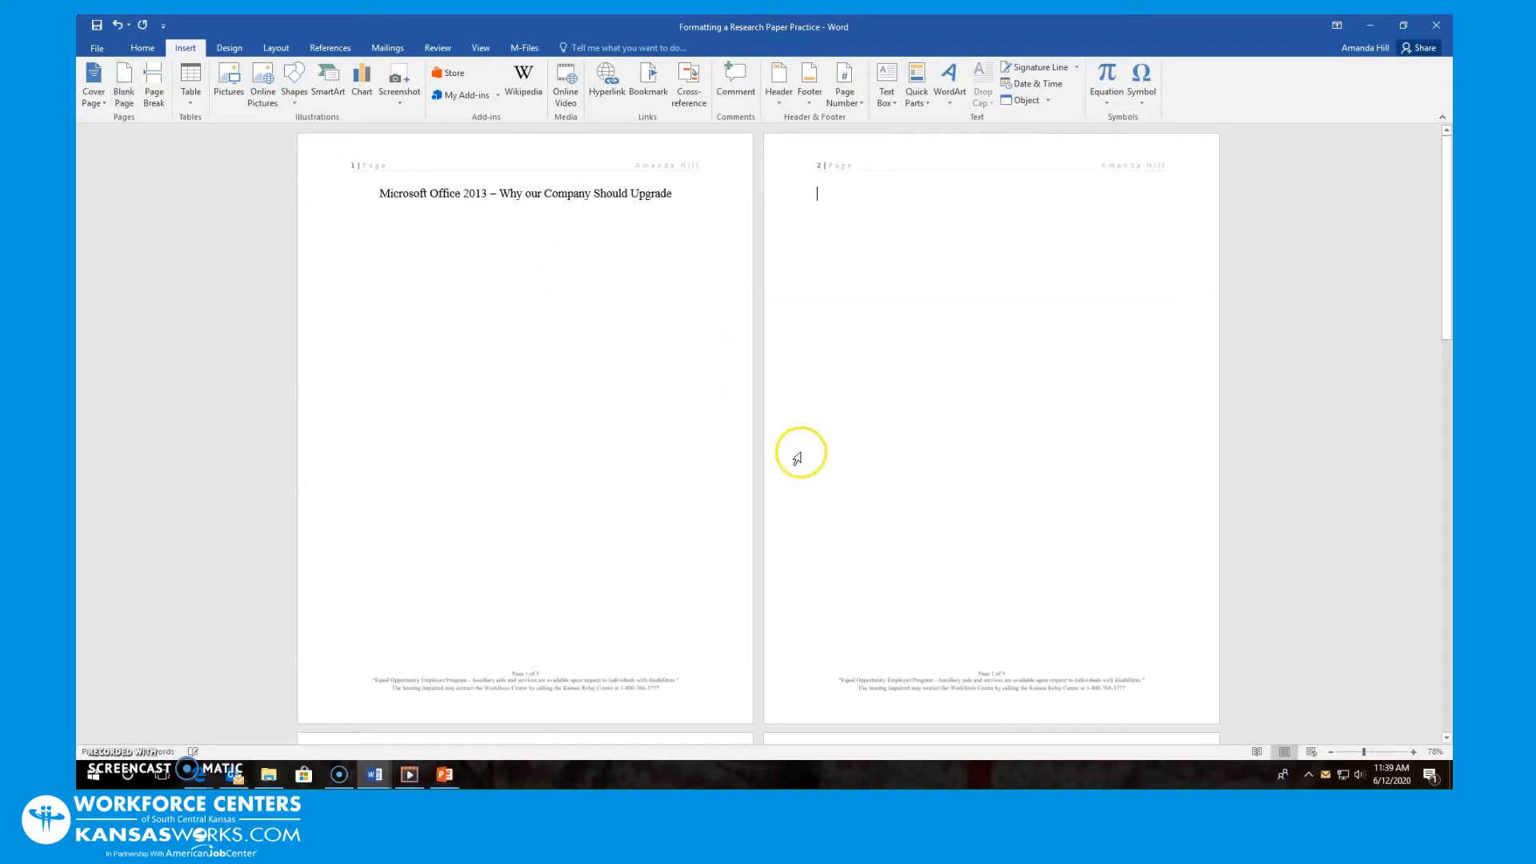
scroll(696, 352, down, 3)
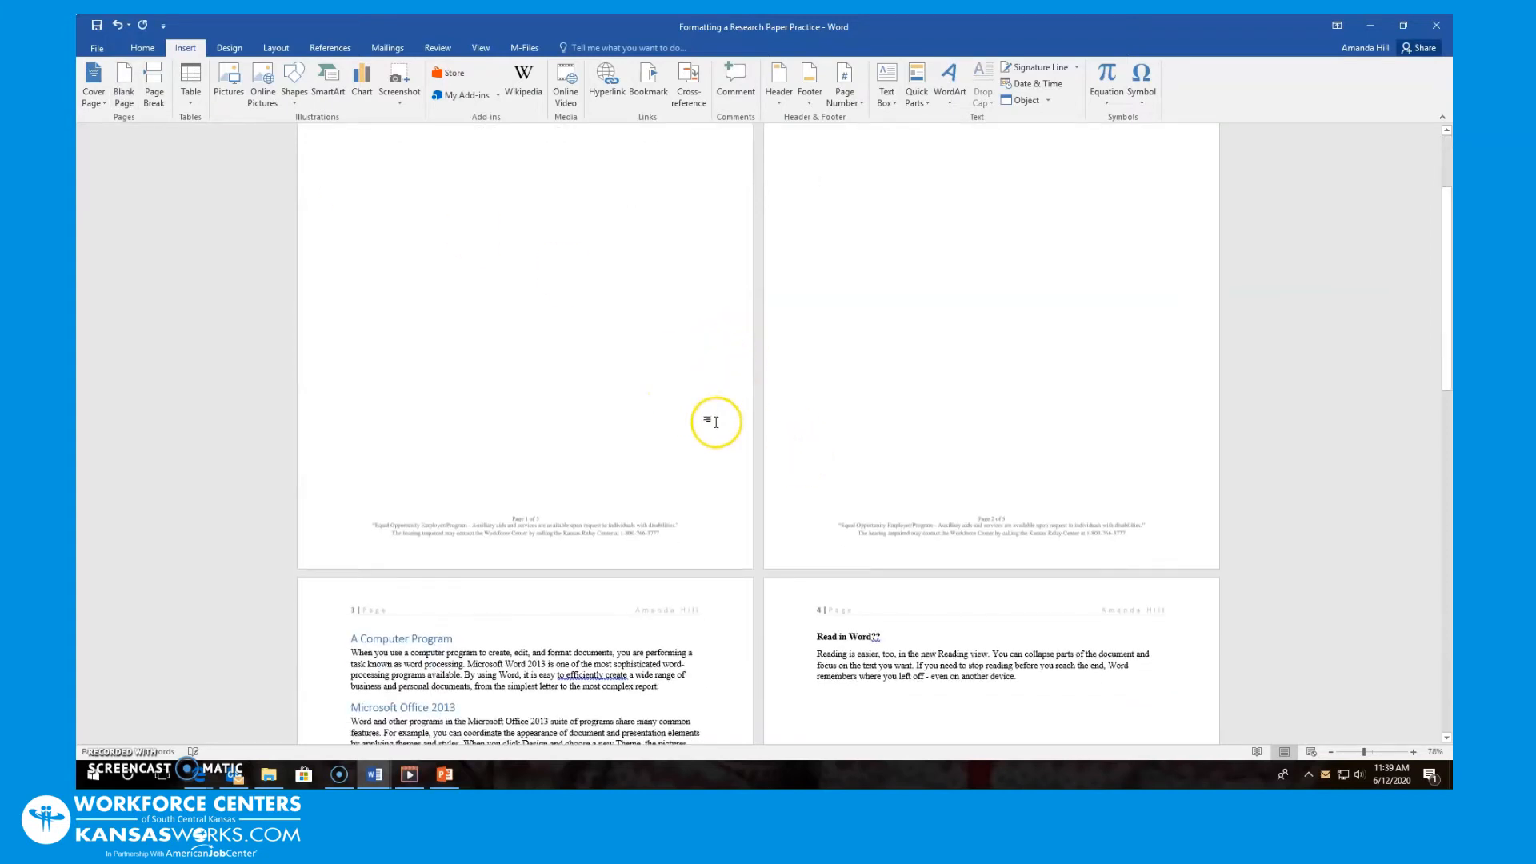
scroll(715, 422, up, 3)
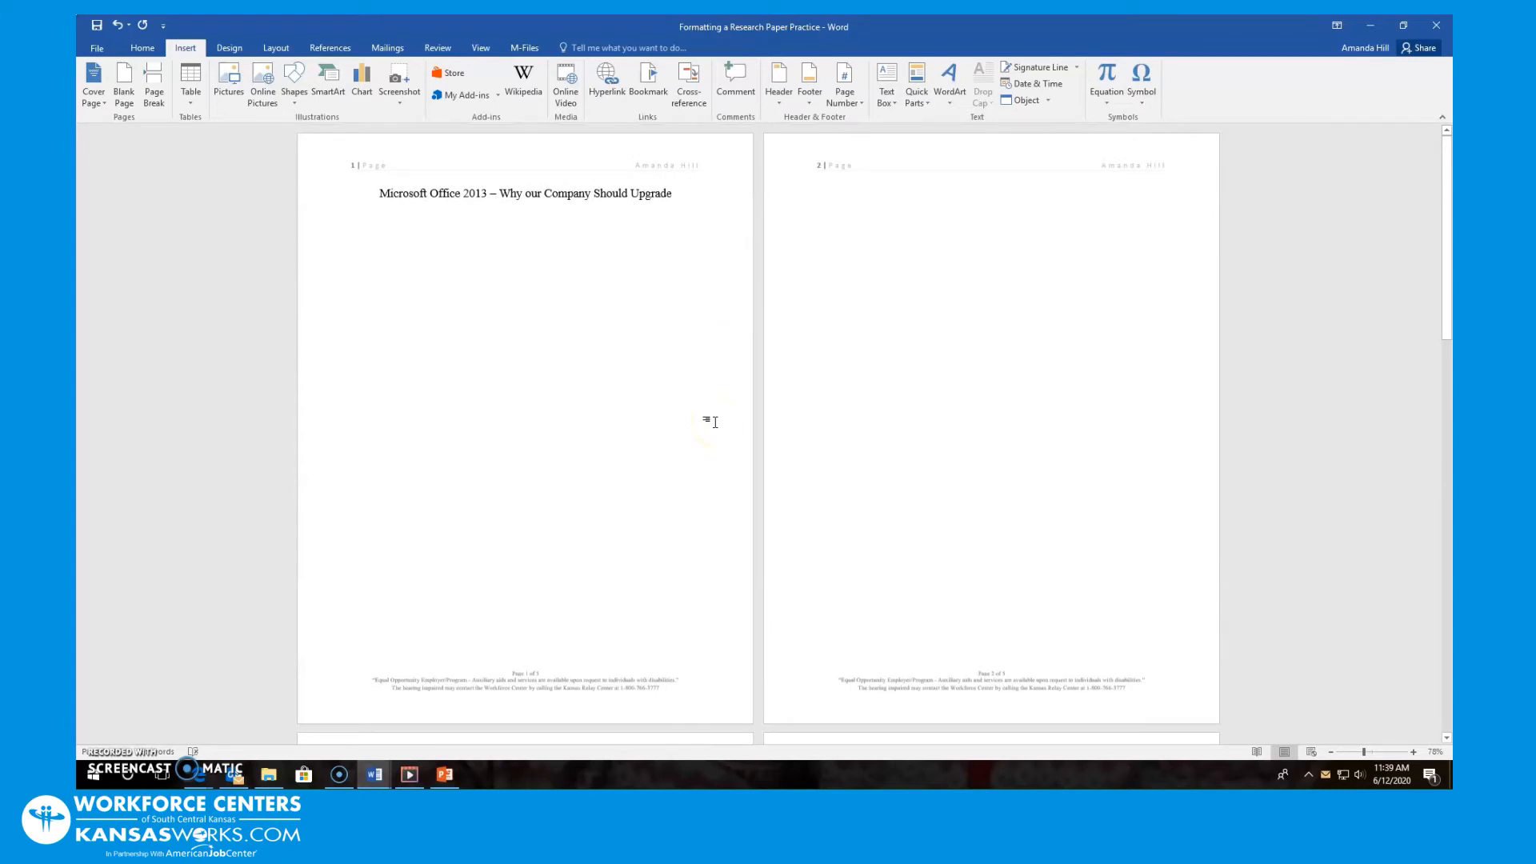
scroll(715, 422, down, 4)
click(152, 72)
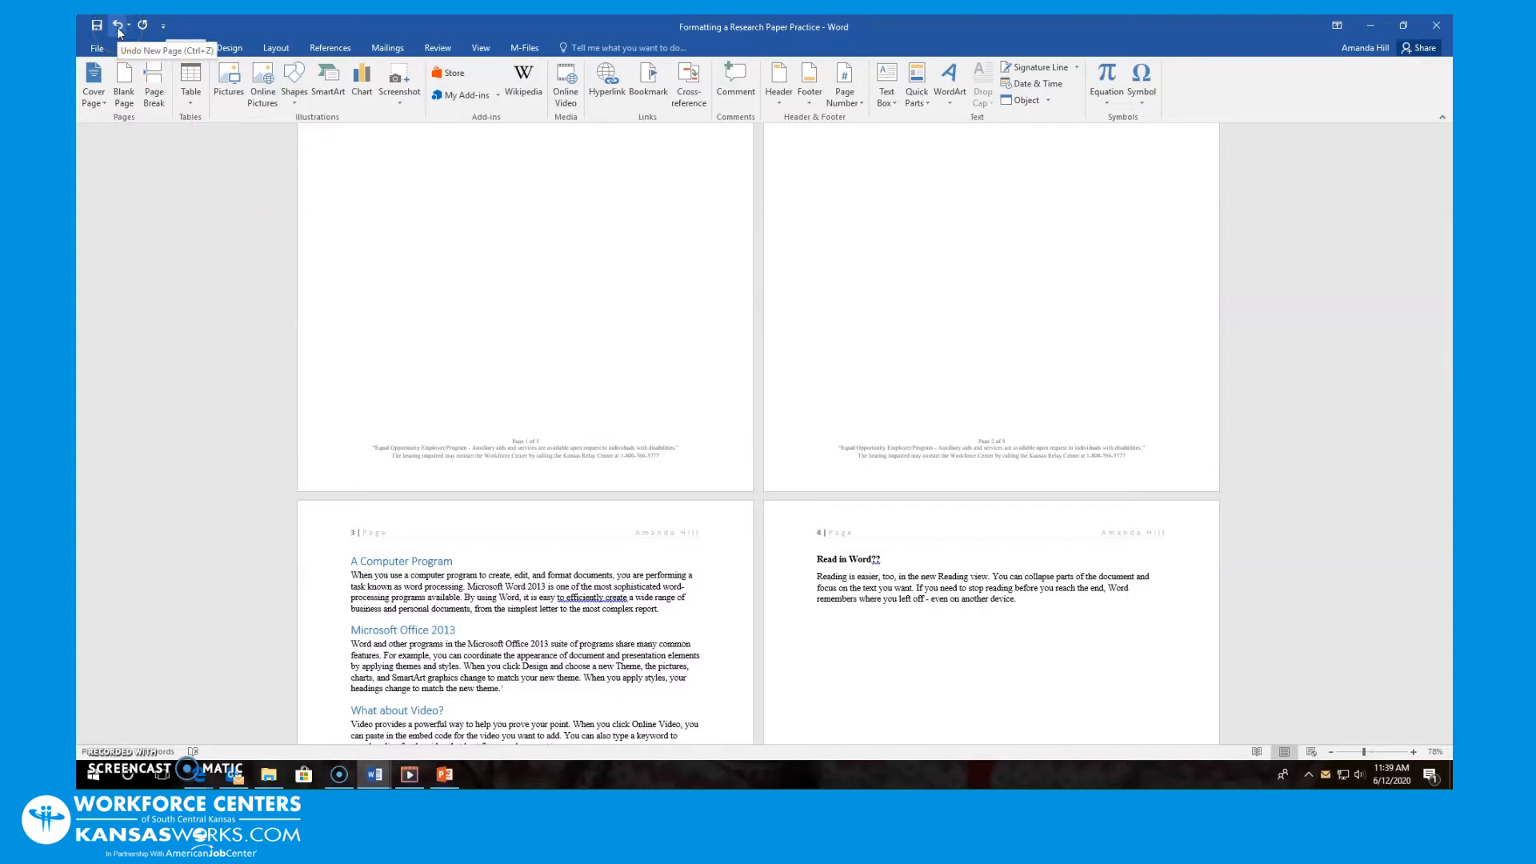
click(117, 27)
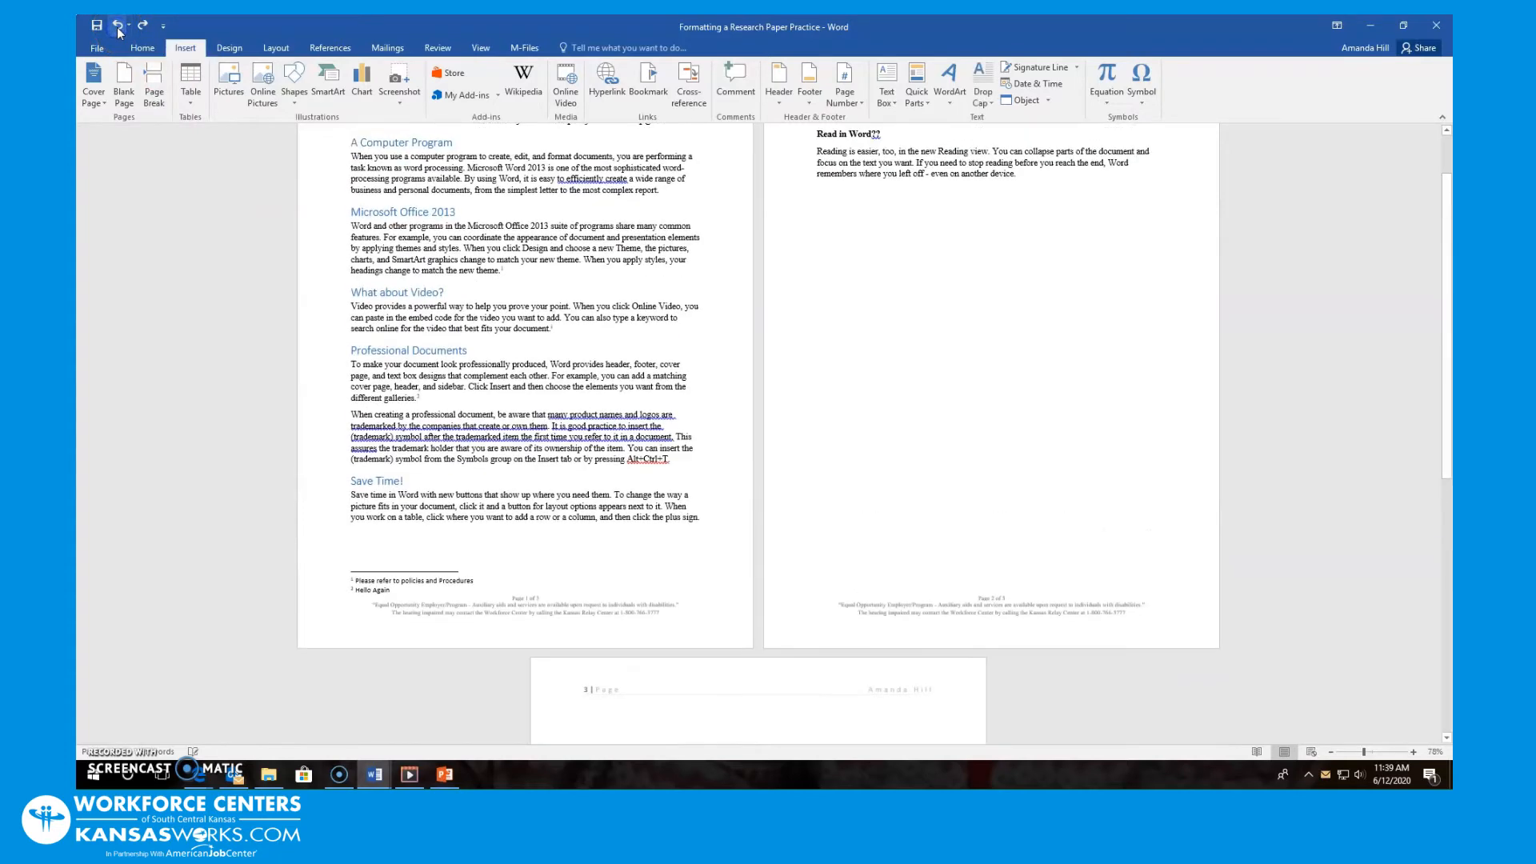
Step: Insert a blank page before the document title "Microsoft Office 2013 – Why our Company Should Upgrade" and place the cursor on it
click(475, 381)
scroll(475, 380, up, 1)
click(381, 196)
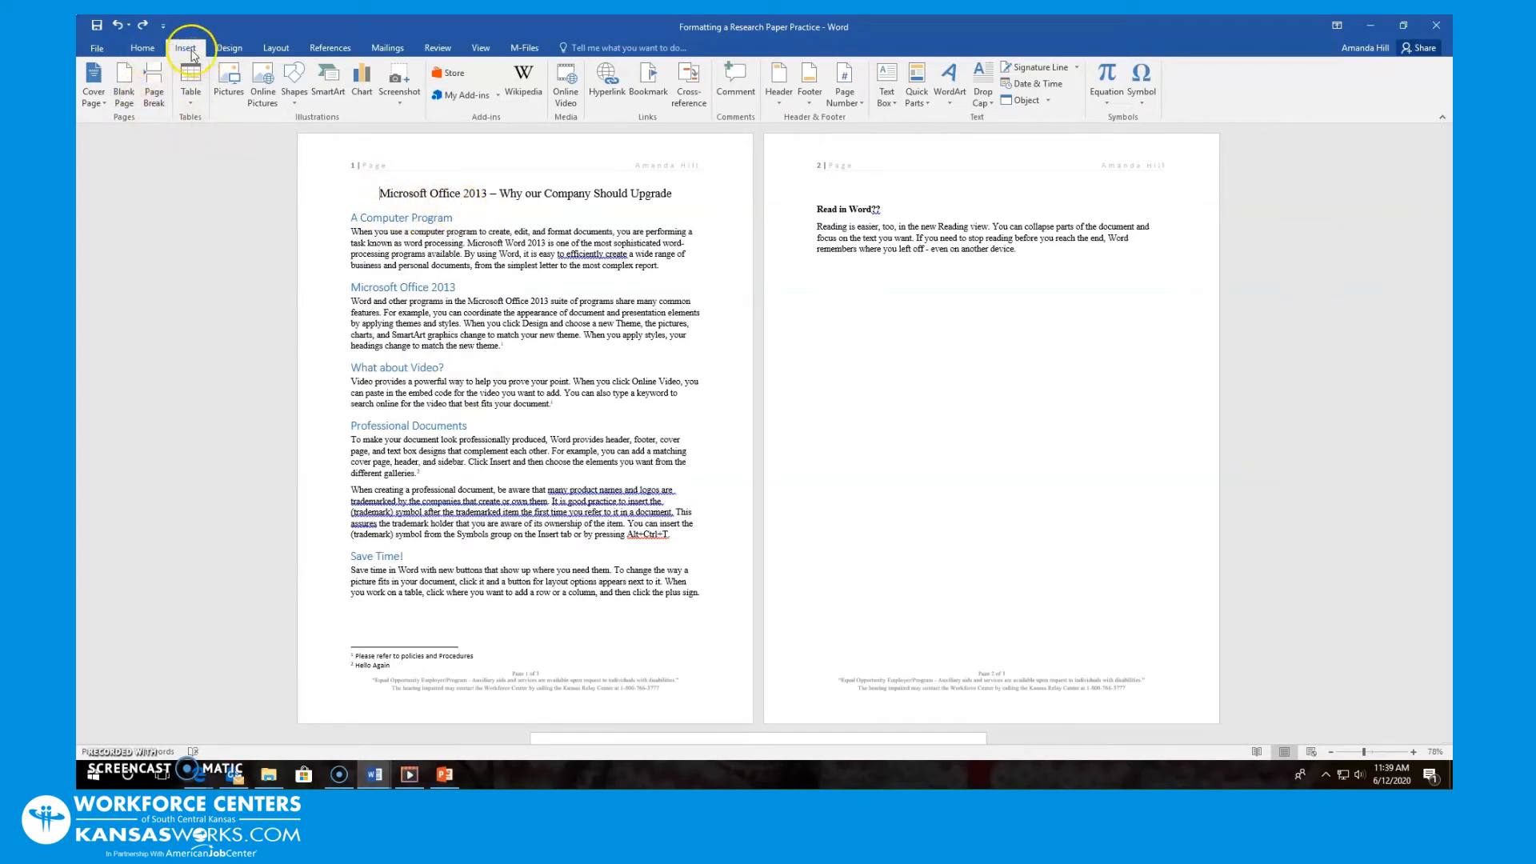
click(128, 93)
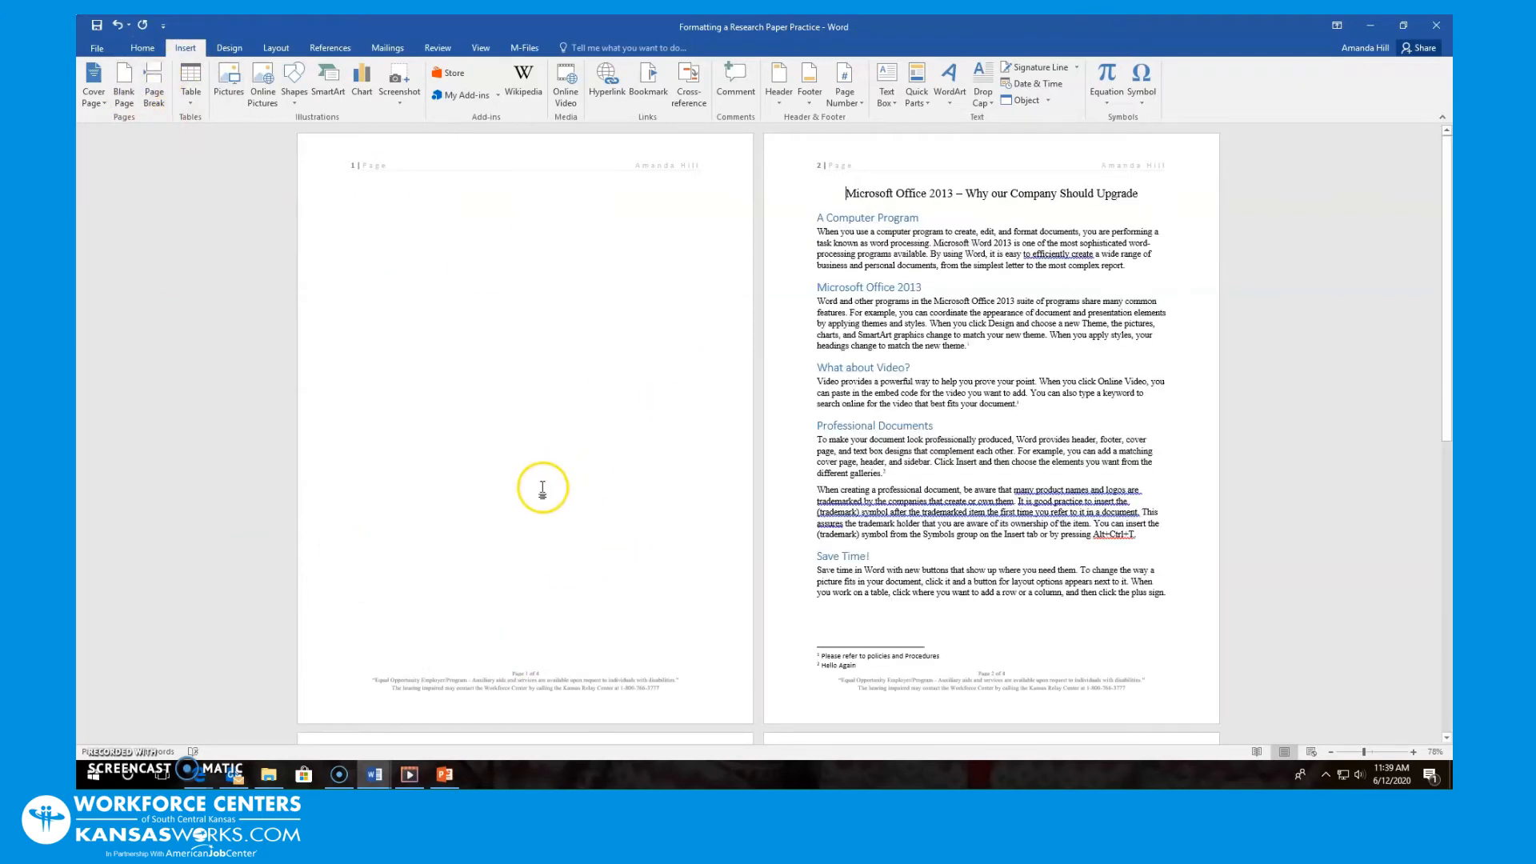
scroll(552, 448, down, 2)
scroll(573, 372, up, 1)
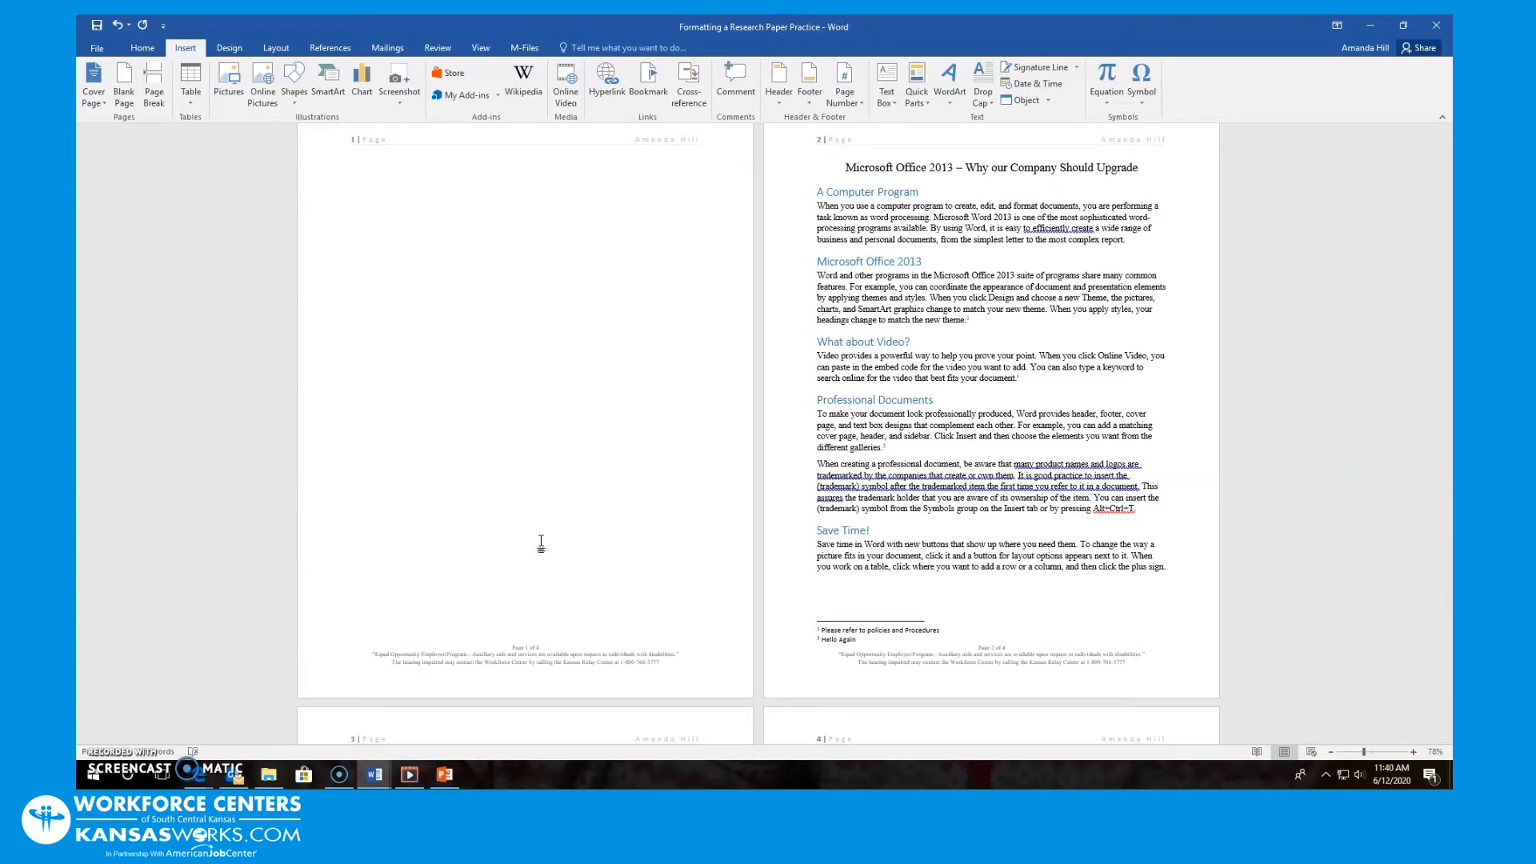
click(375, 173)
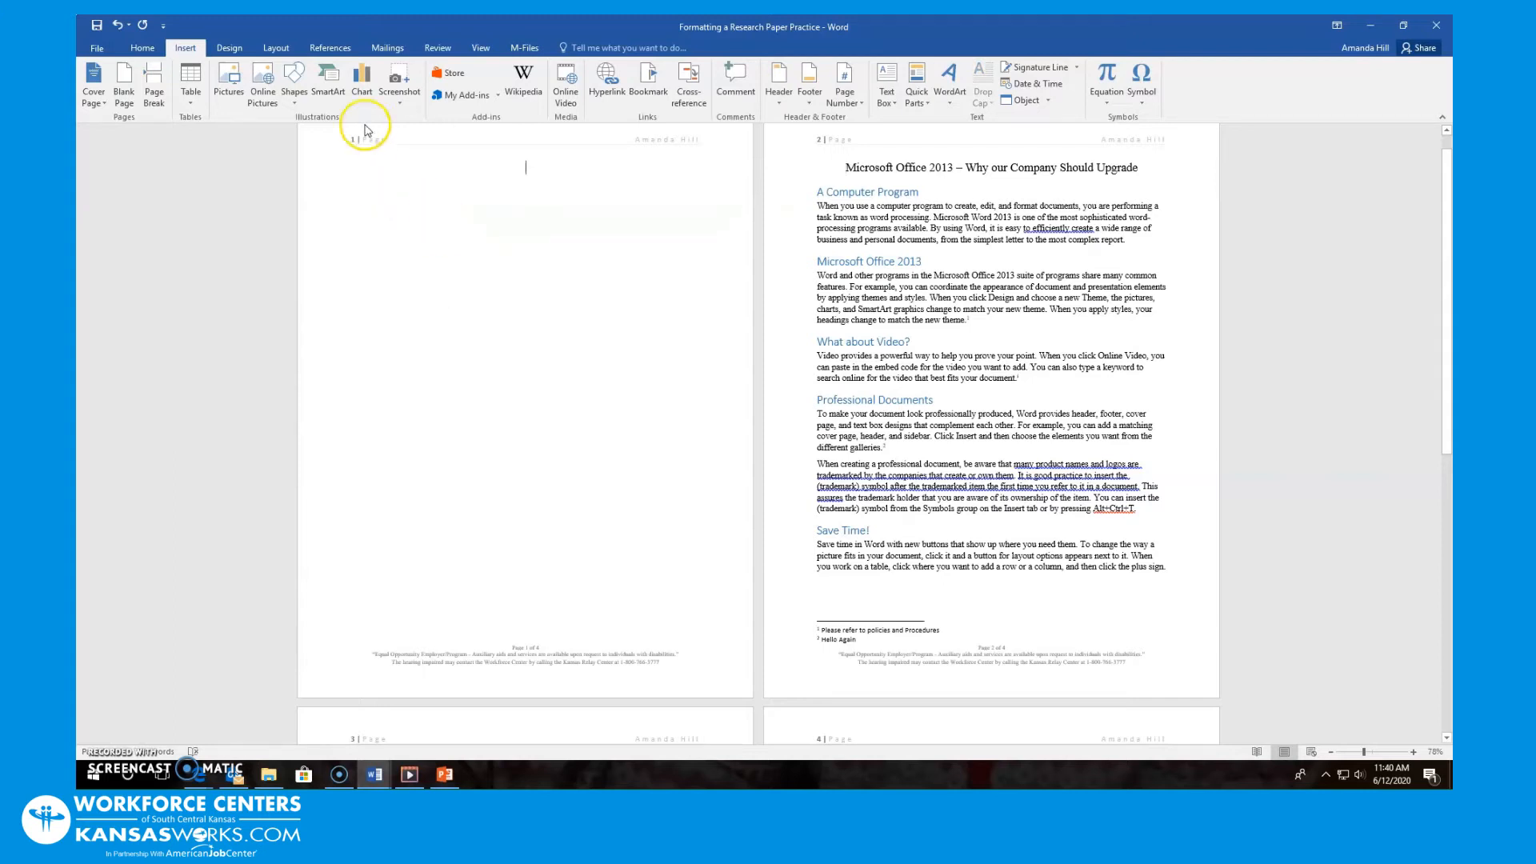
Step: Insert a table of contents on the blank first page using the built-in Automatic Table 2 design
click(346, 50)
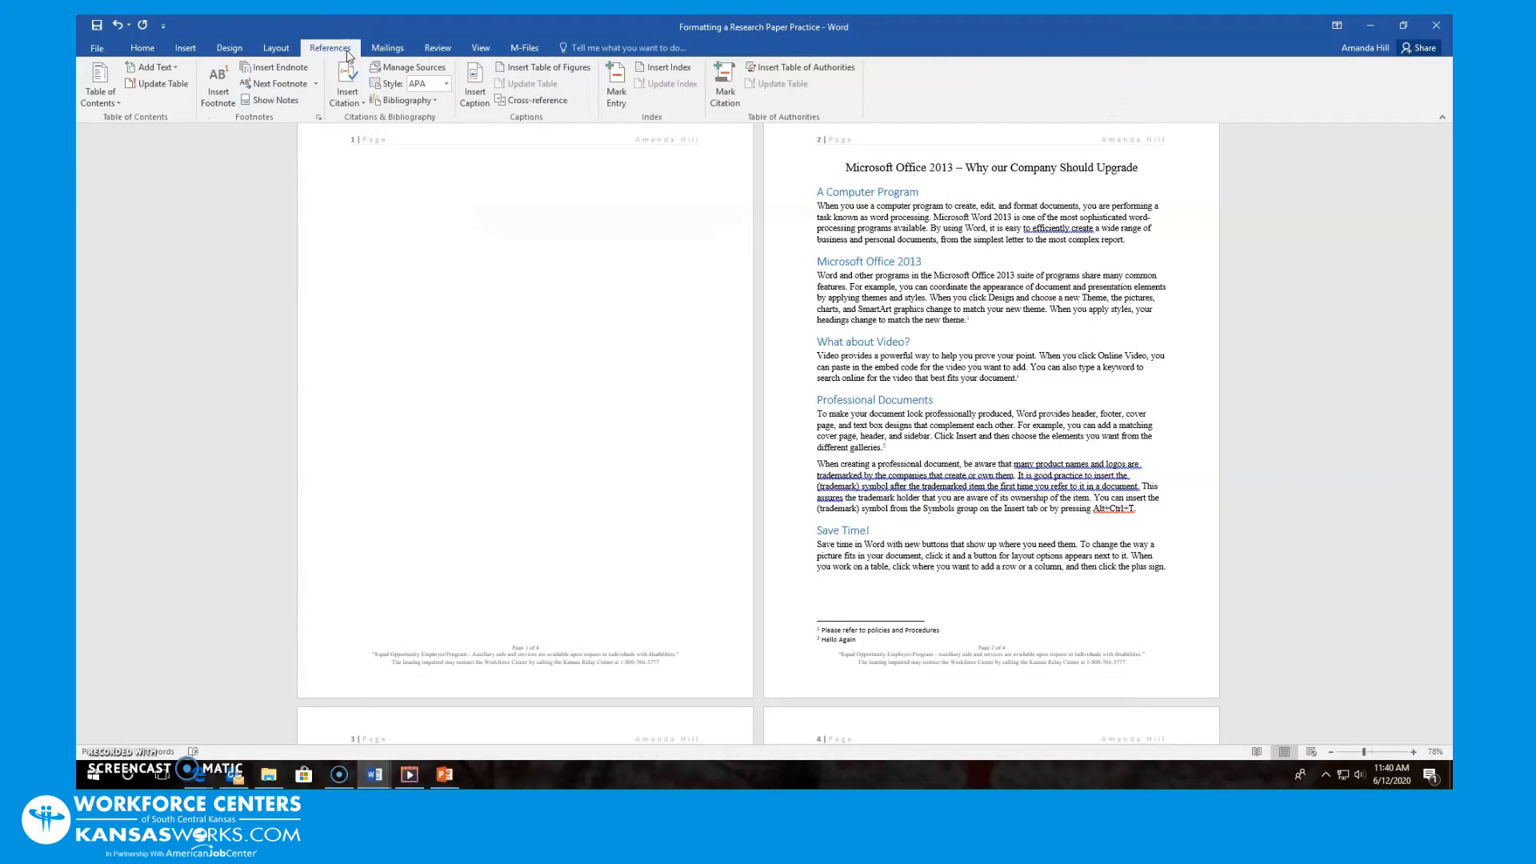
click(343, 71)
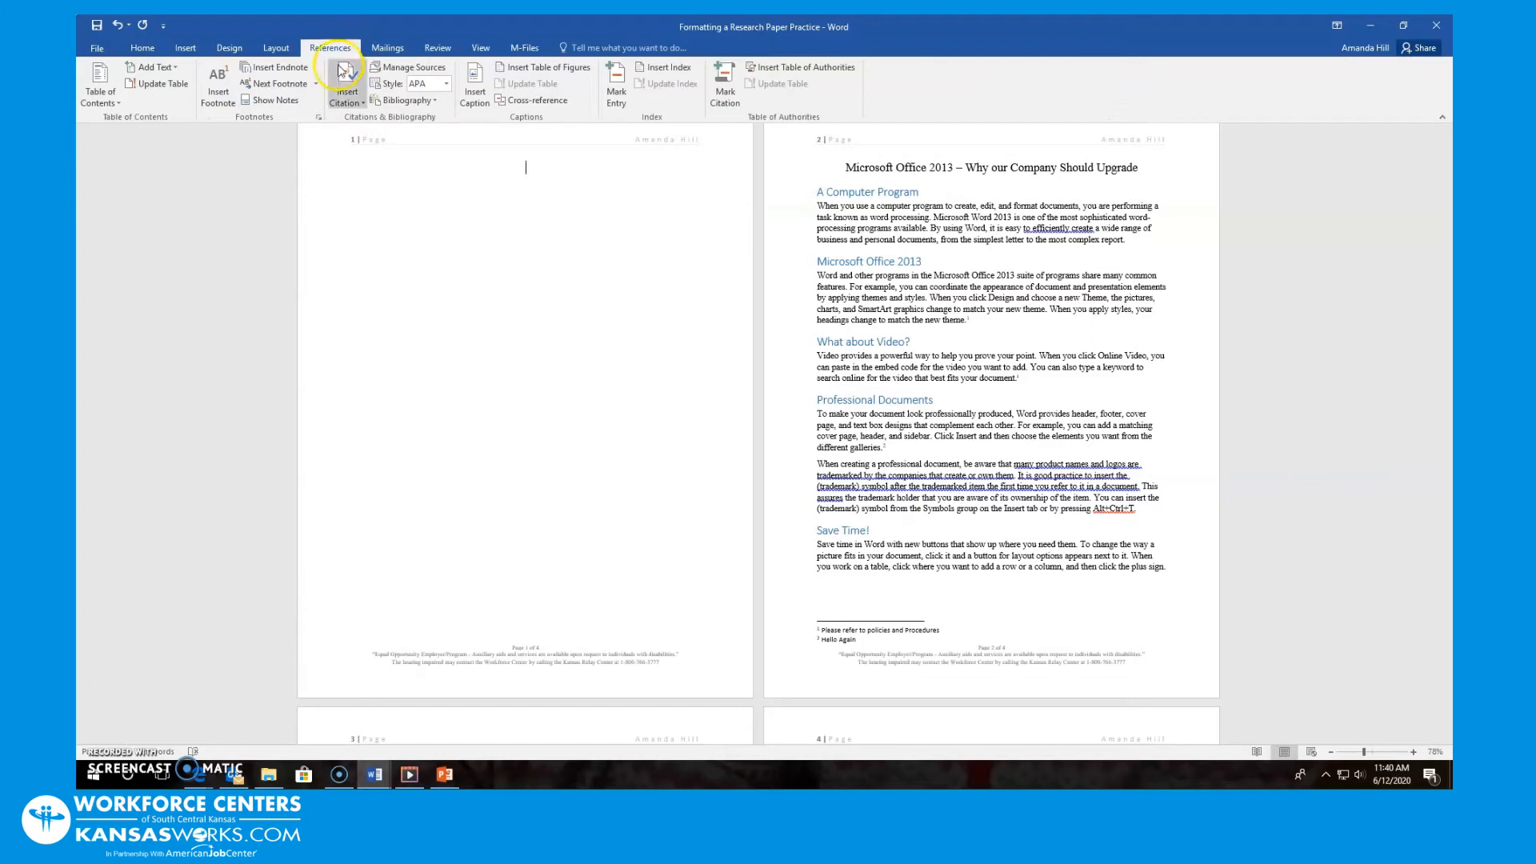
click(105, 98)
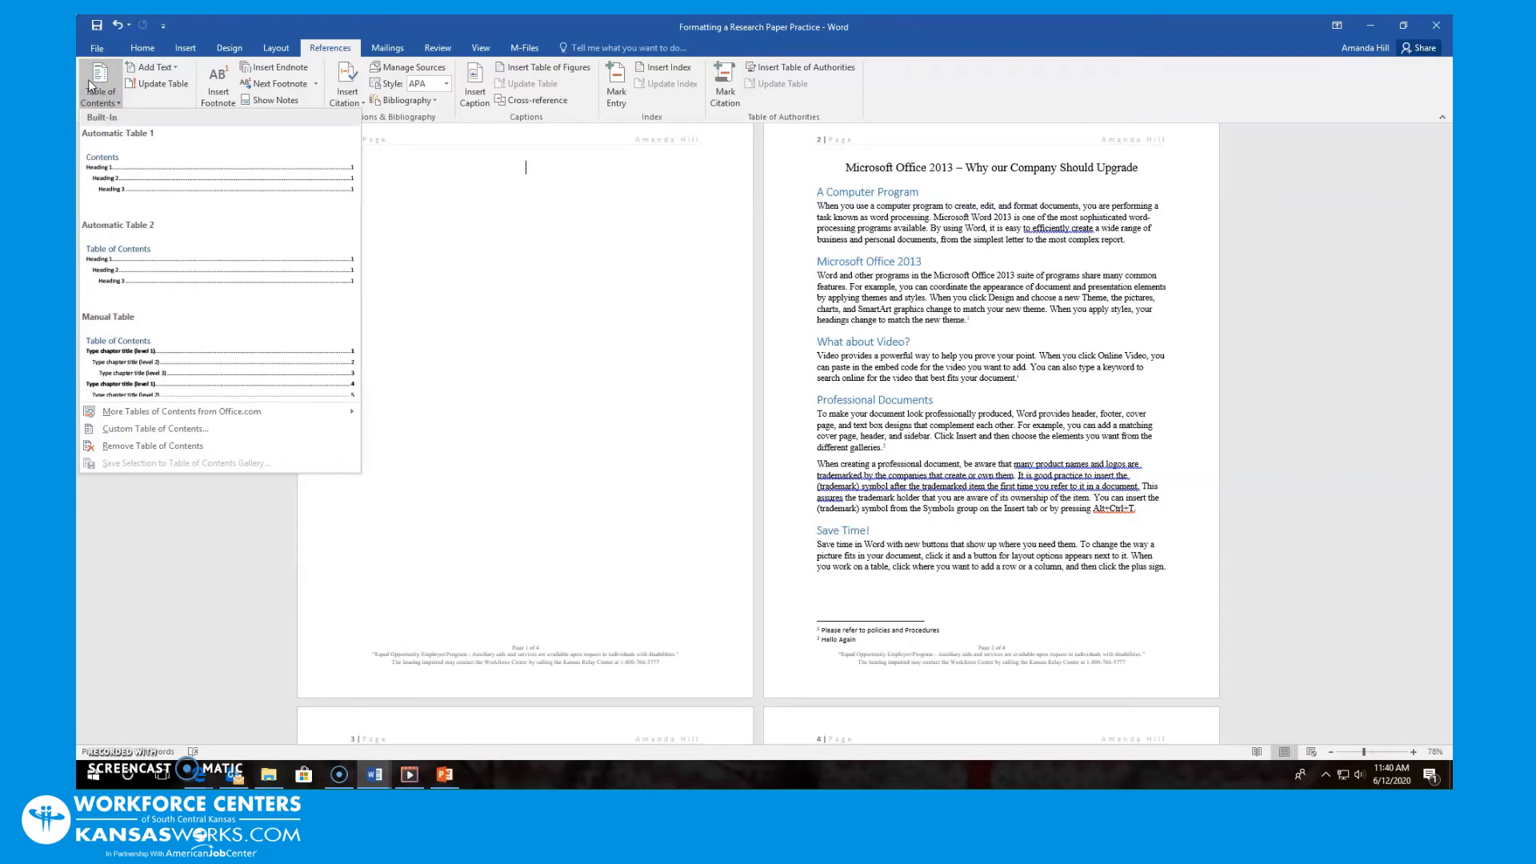
click(150, 257)
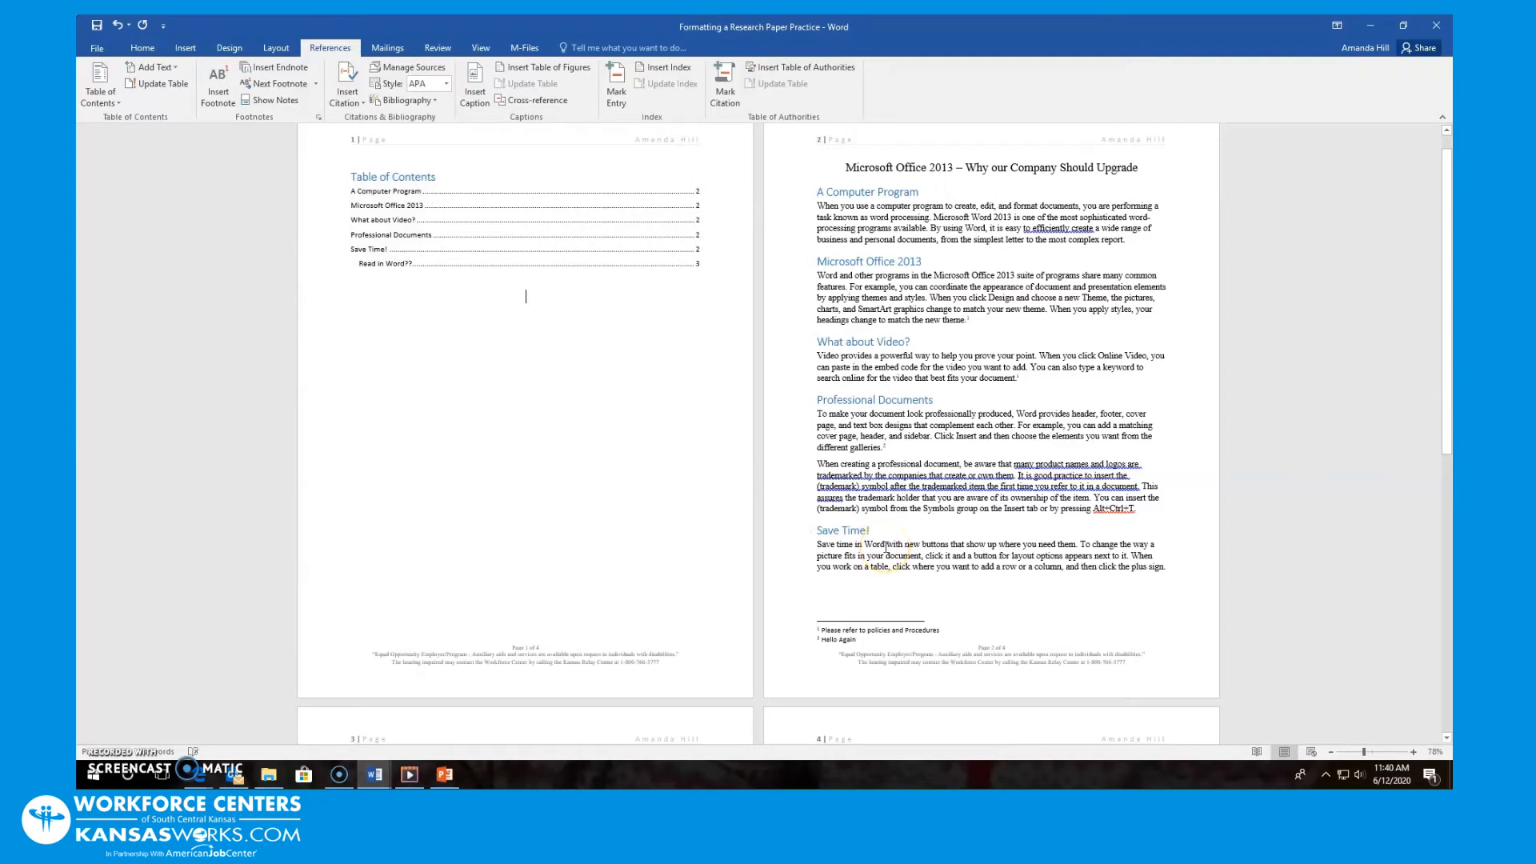
Step: Apply the Heading 1 style to the "Read in Word??" heading on page 3
scroll(886, 547, down, 1)
scroll(556, 426, down, 10)
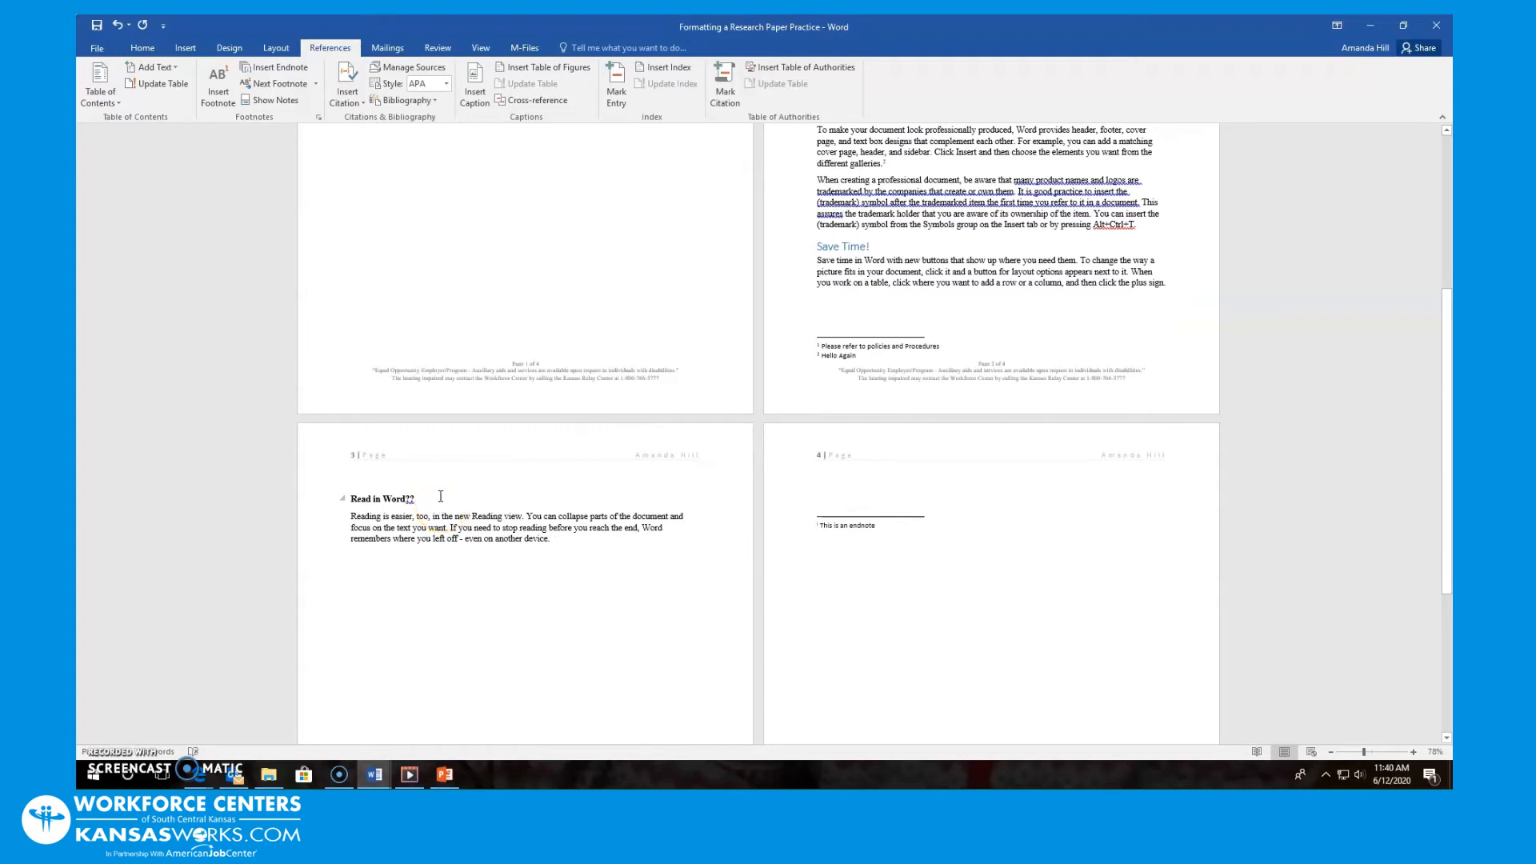
drag(436, 497, 362, 506)
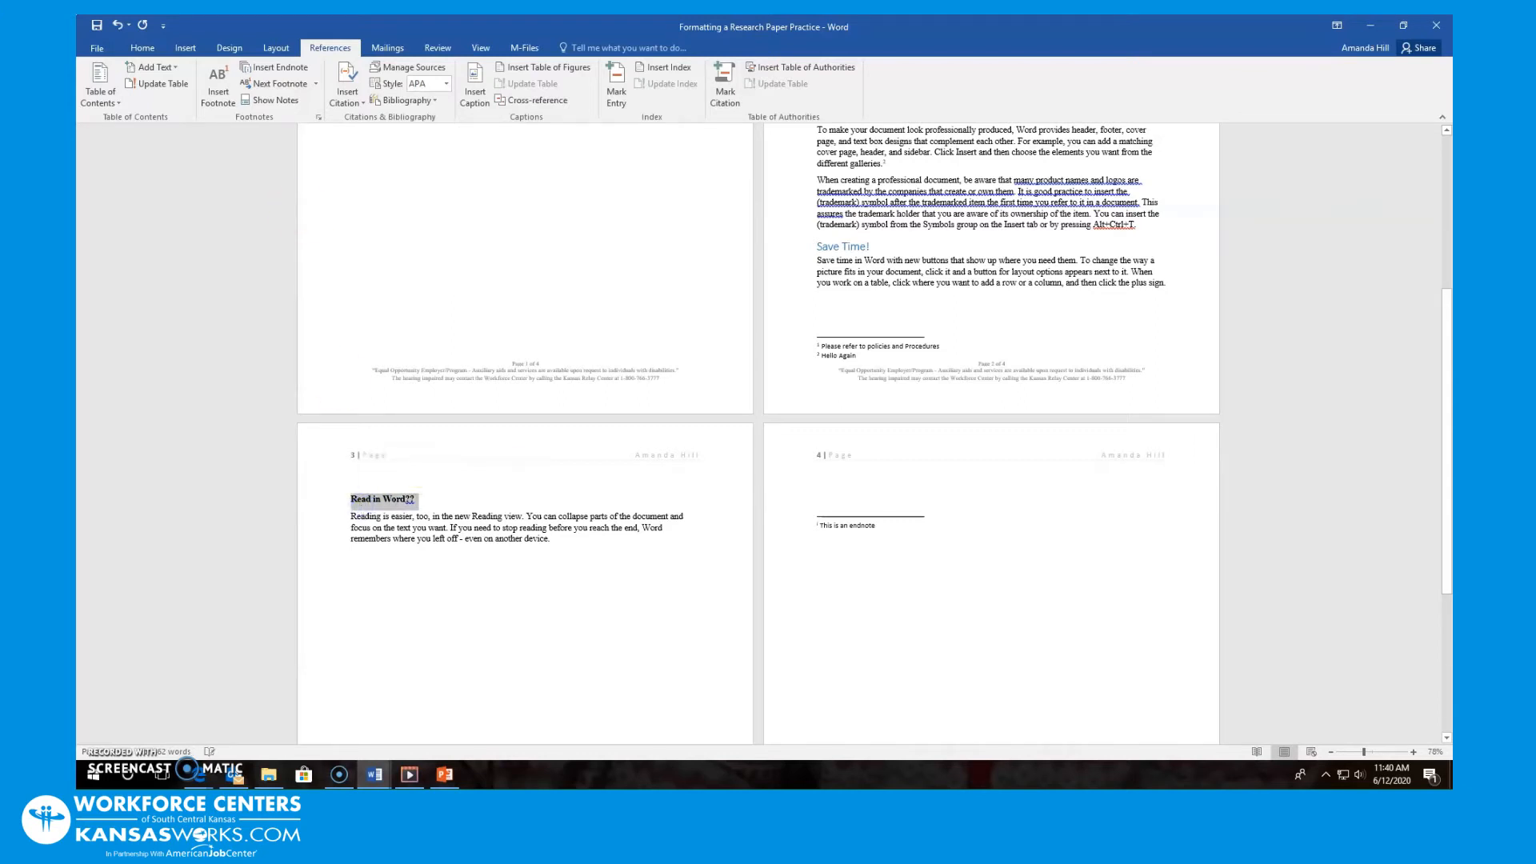
click(142, 48)
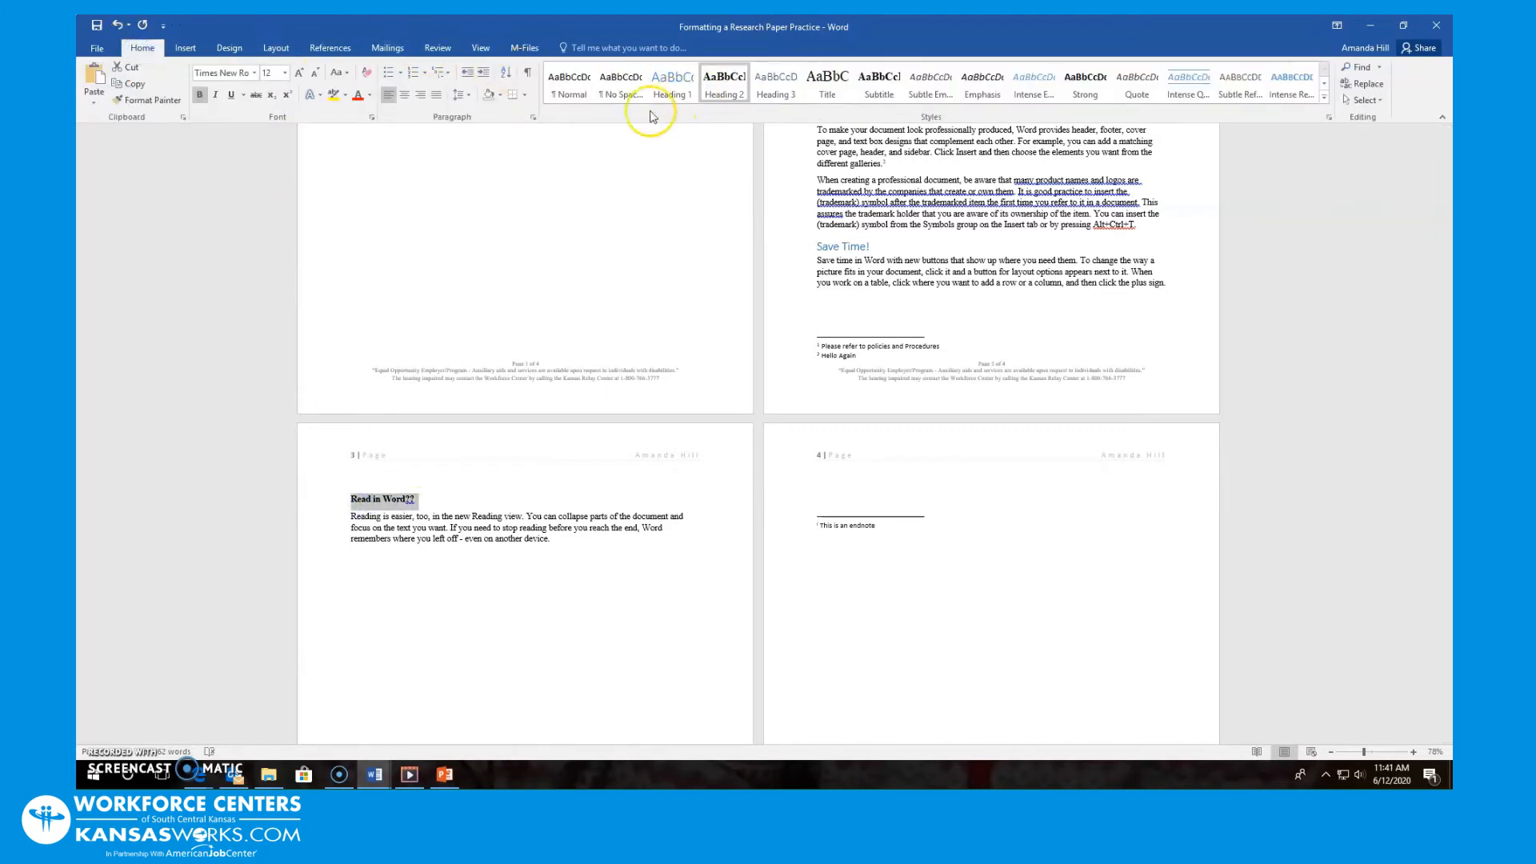
click(670, 84)
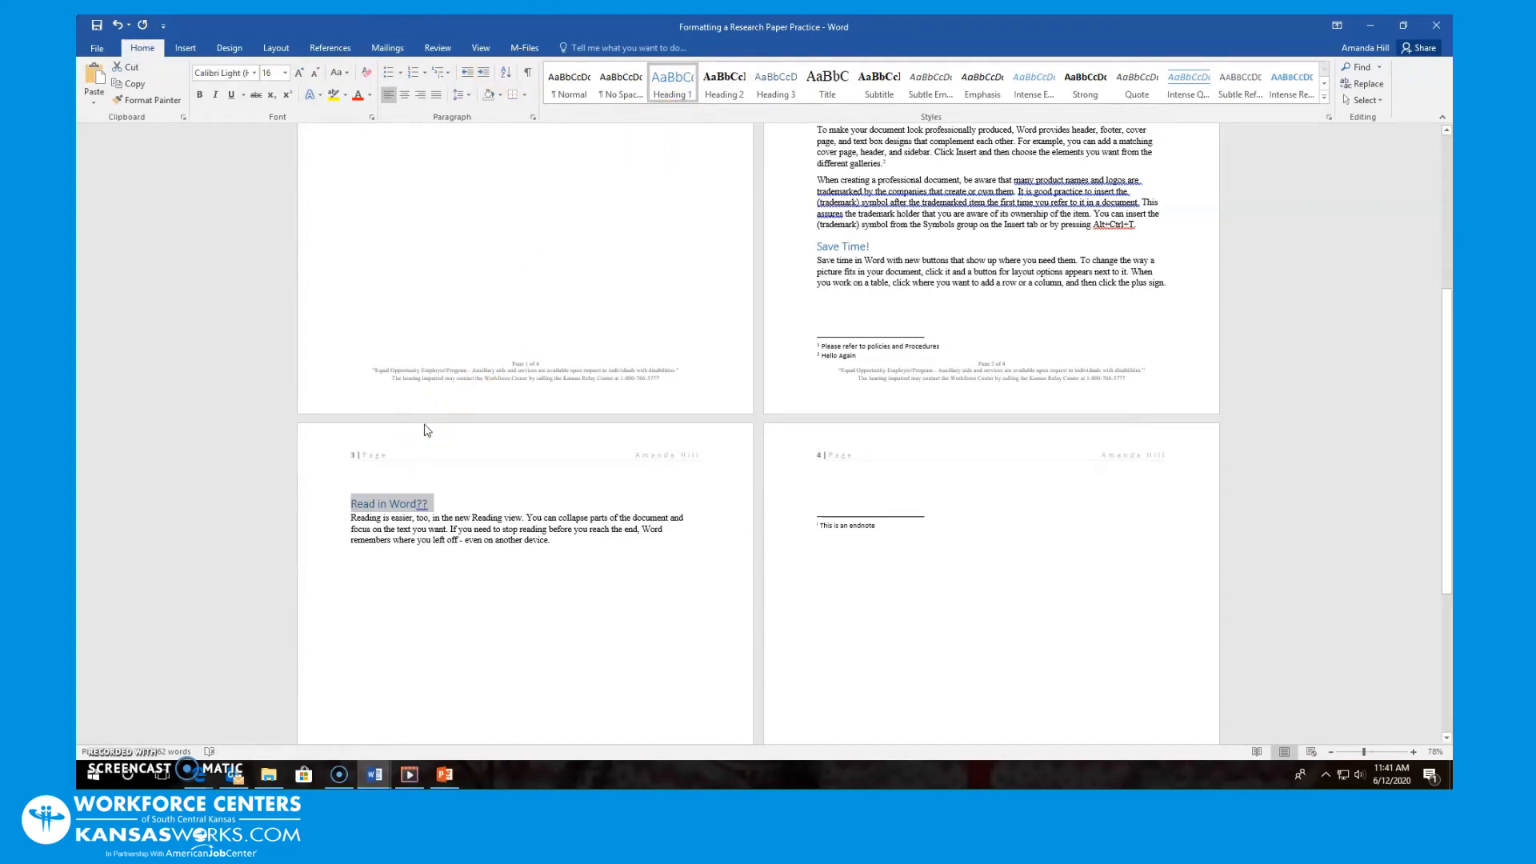
Step: Update the entire table of contents so it reflects the changed heading level, and deselect it
scroll(357, 466, up, 7)
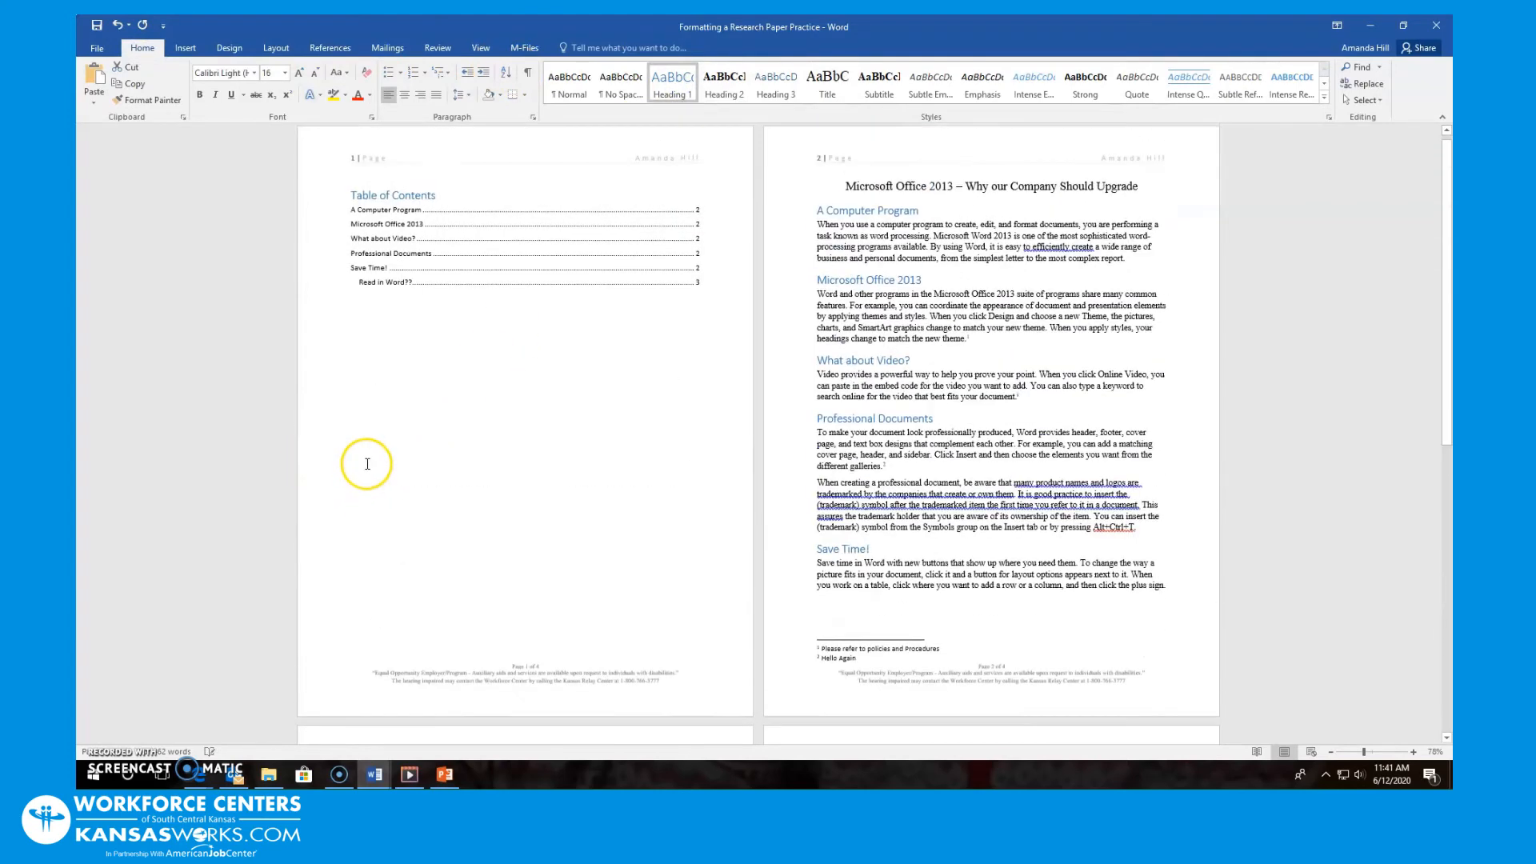
click(458, 276)
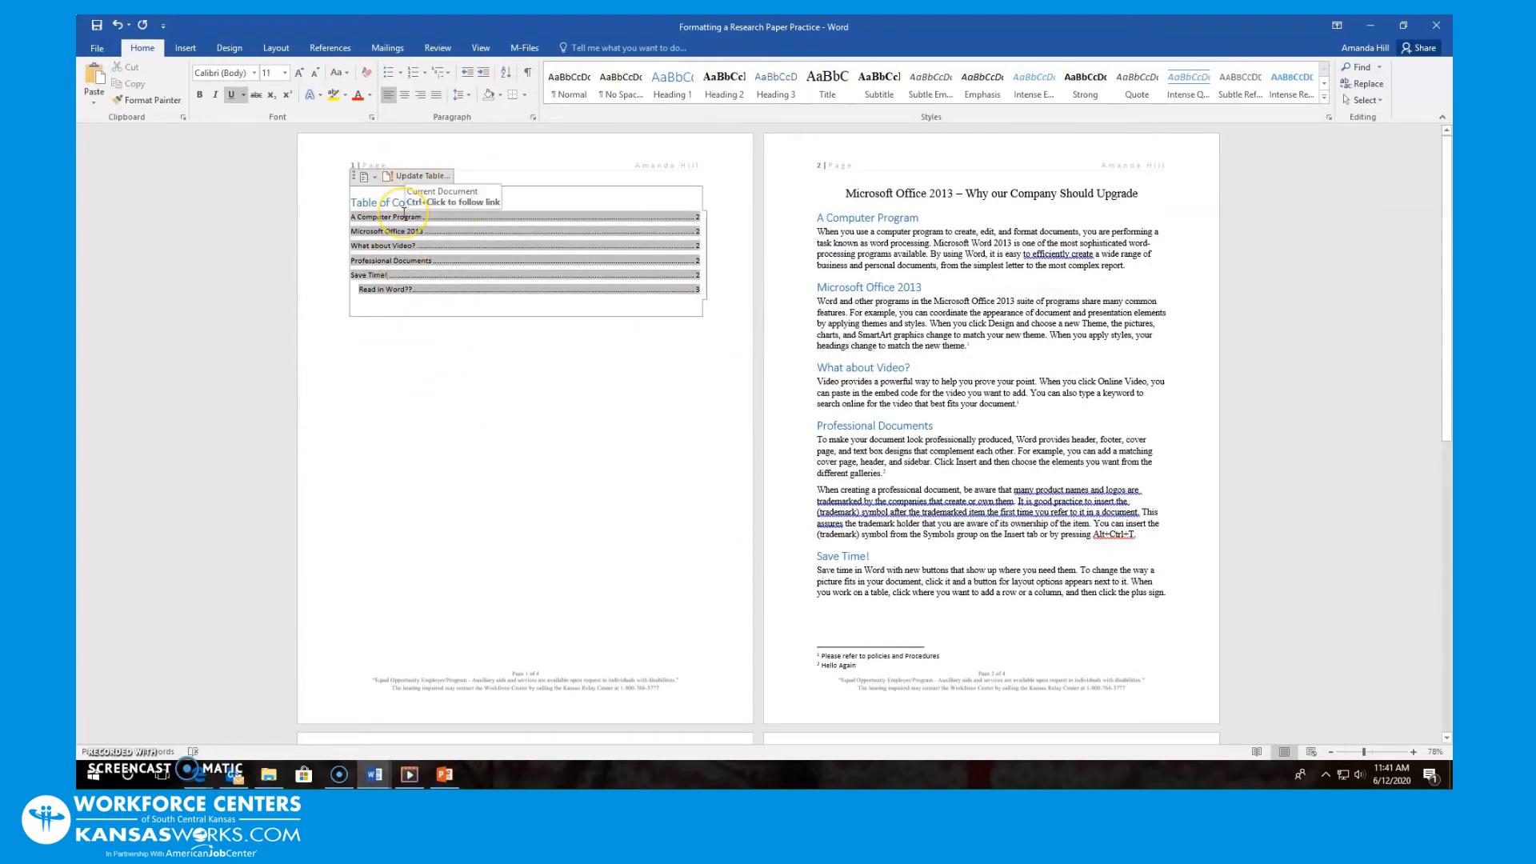
click(430, 175)
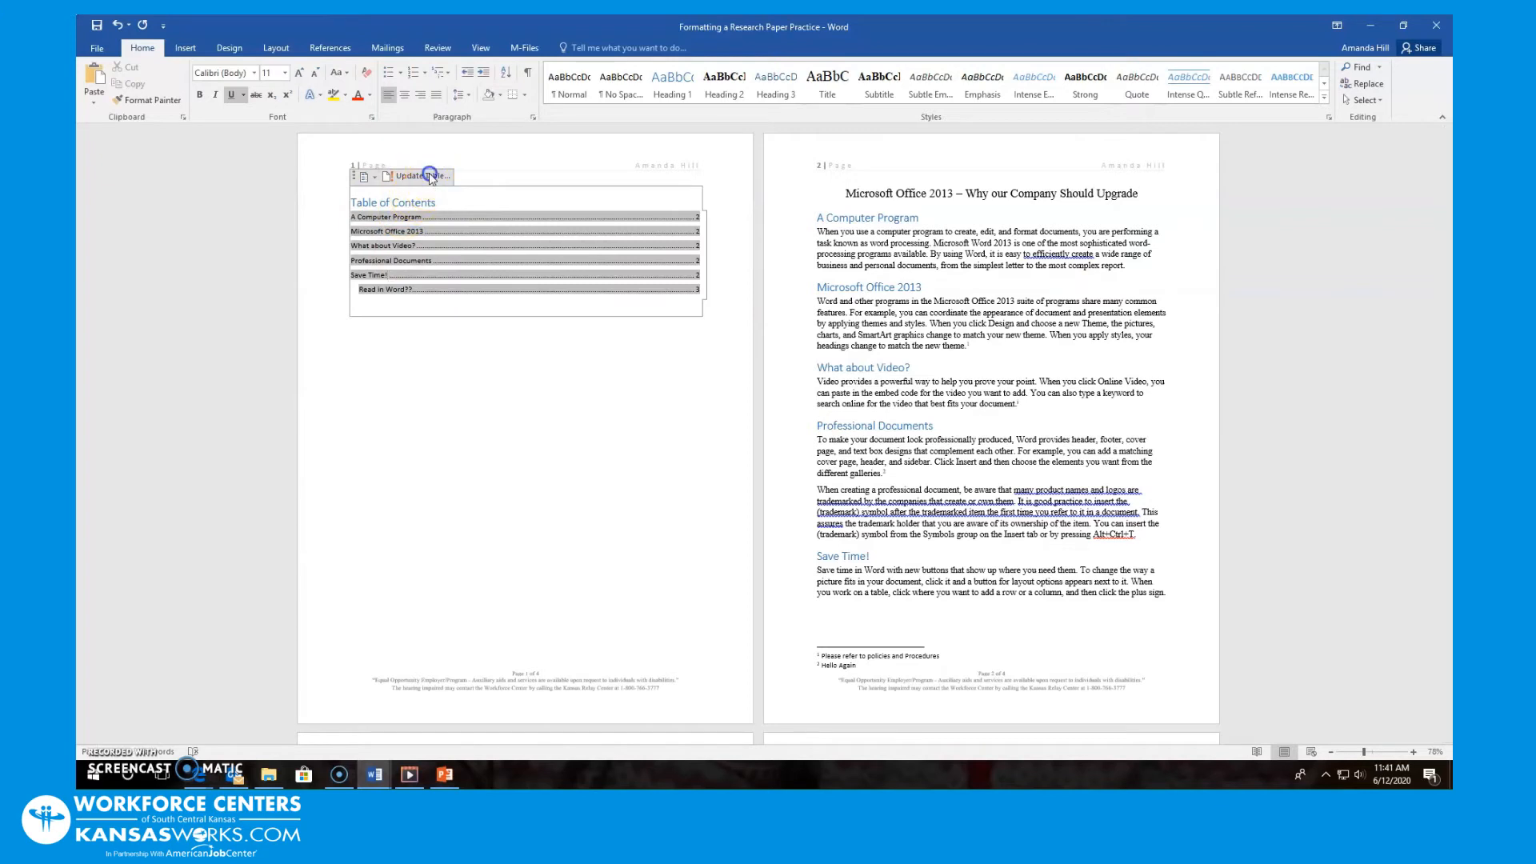
click(686, 392)
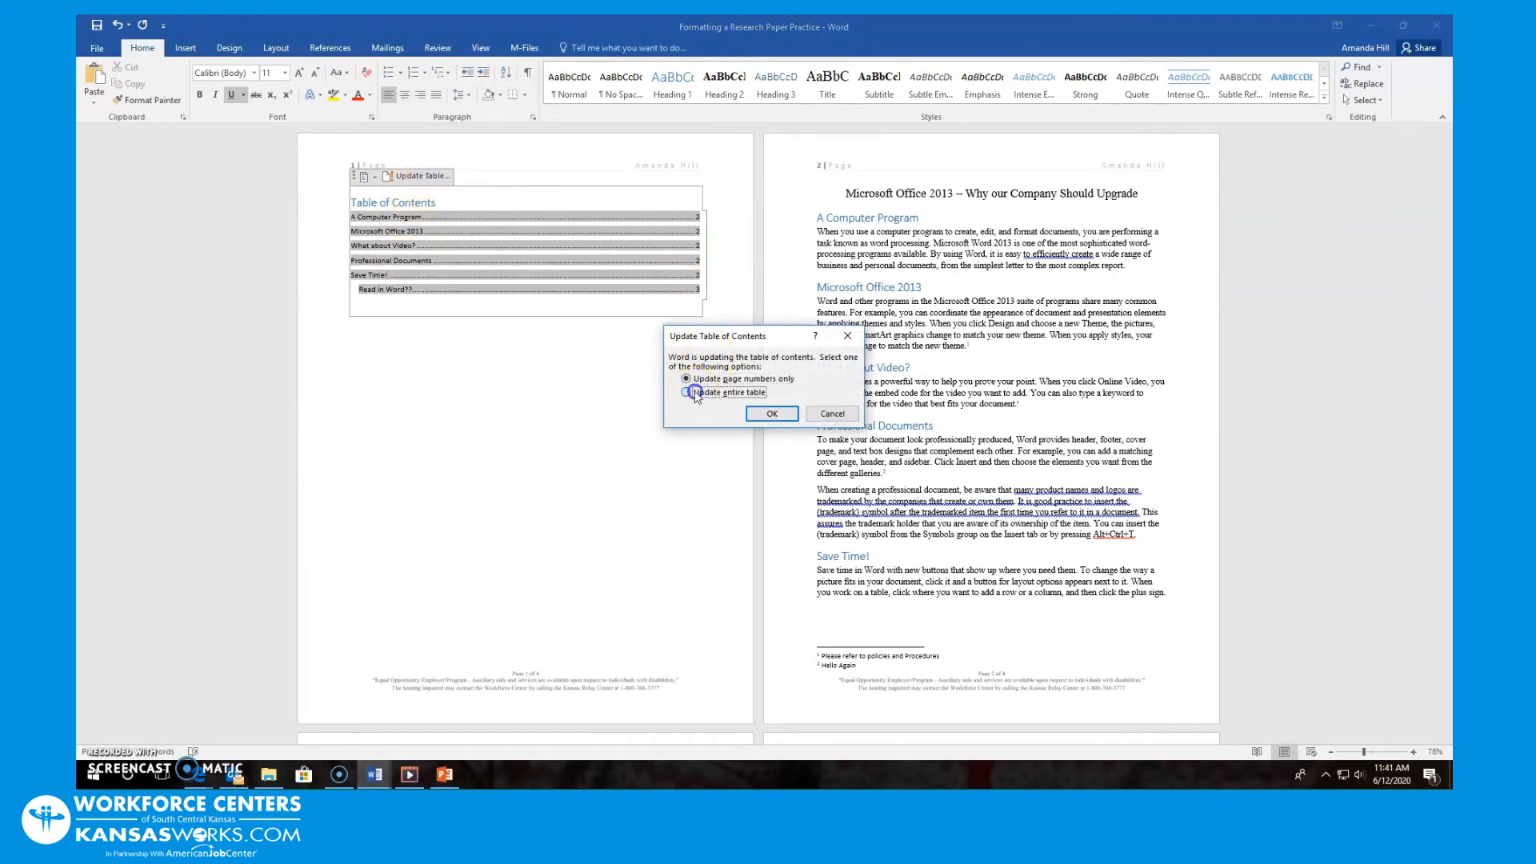
click(790, 417)
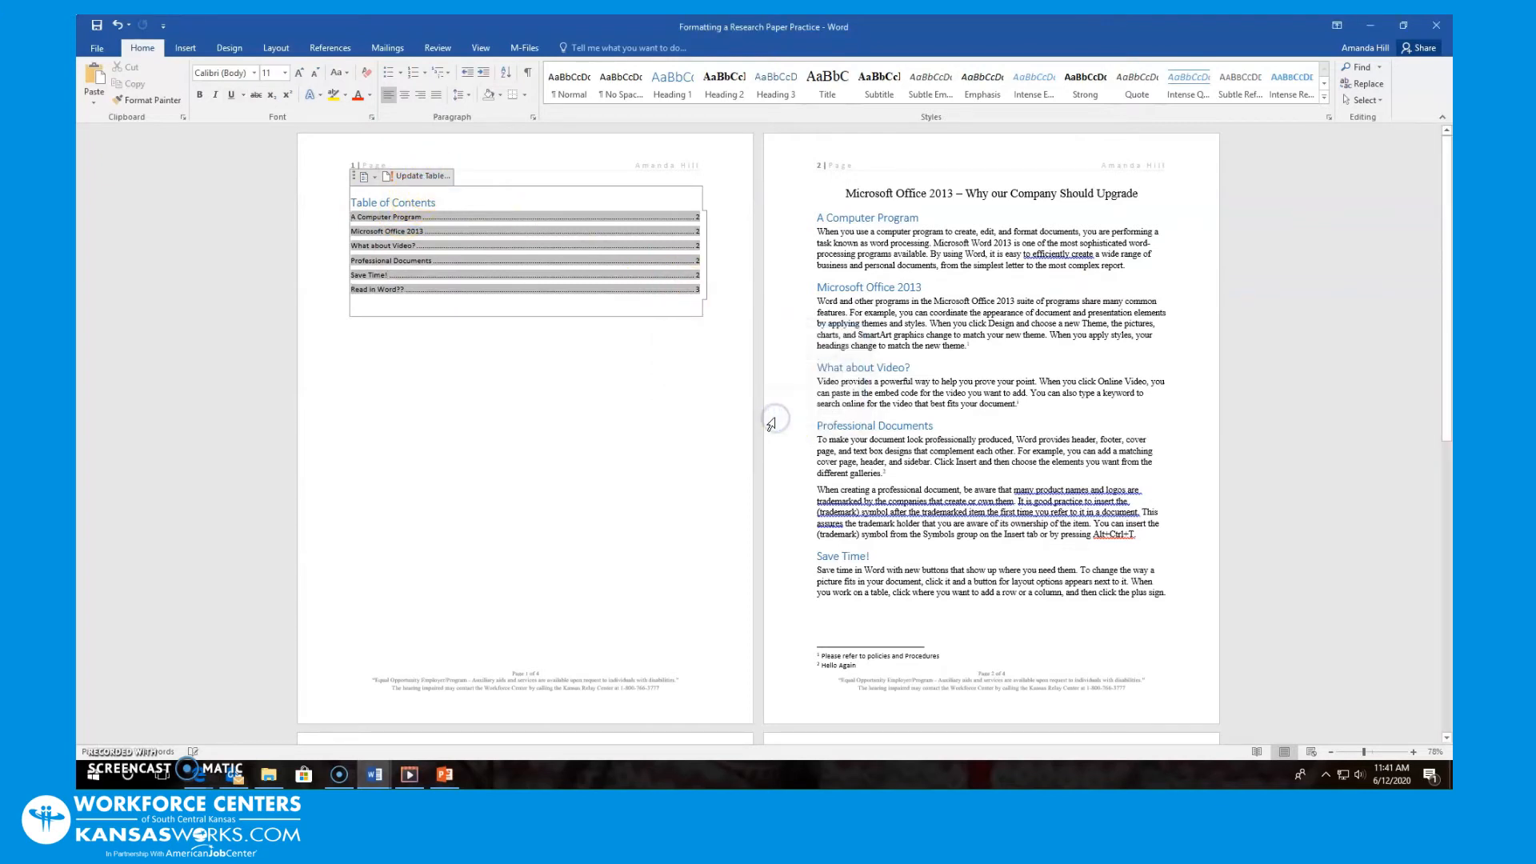
click(525, 341)
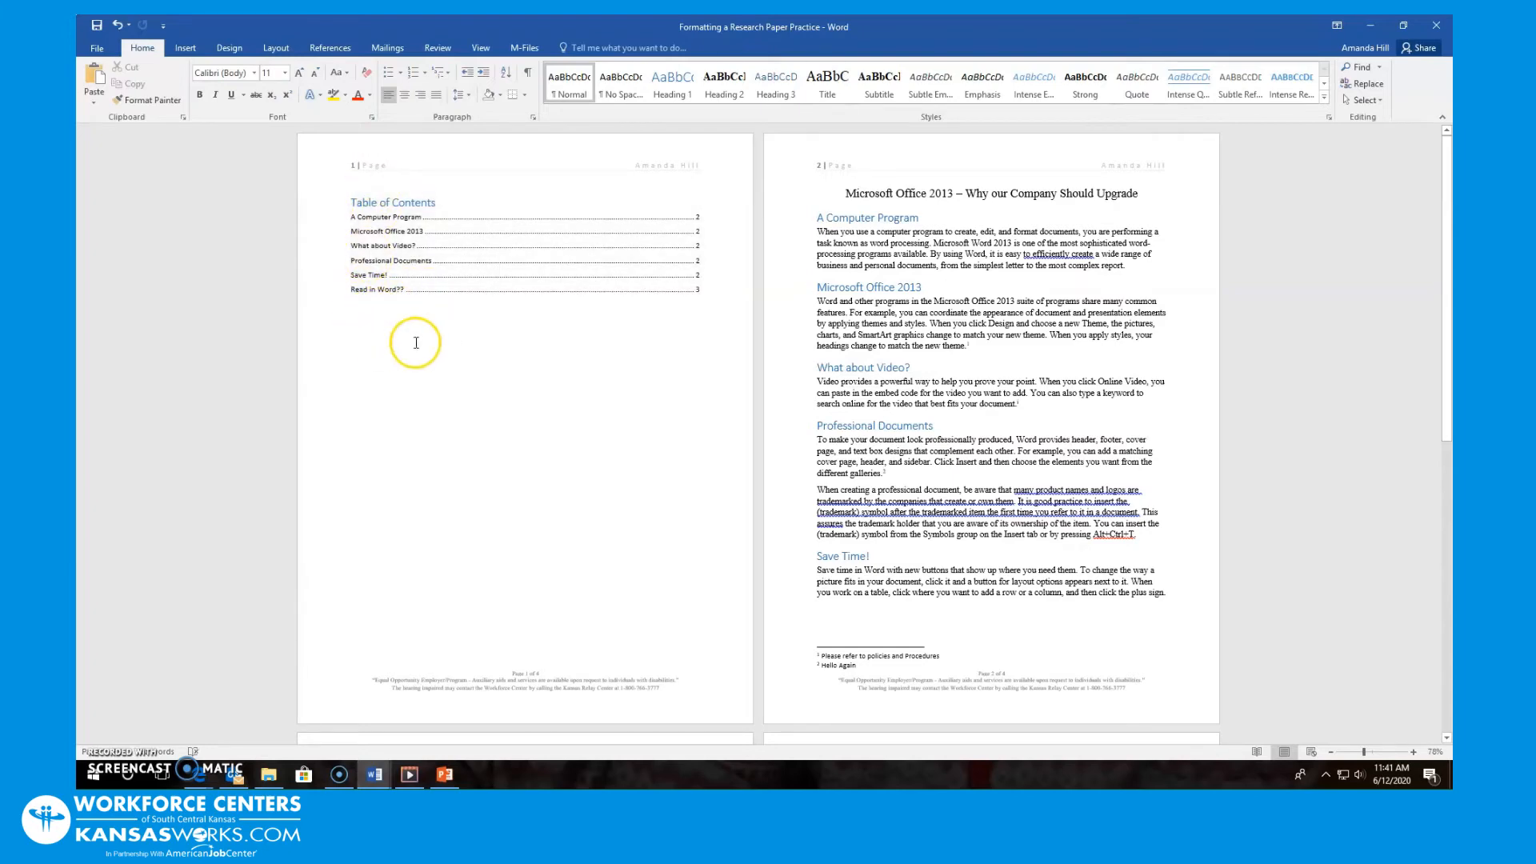
Step: Review the section headings and notes throughout the document against the table of contents entries
scroll(558, 591, down, 4)
scroll(557, 588, down, 9)
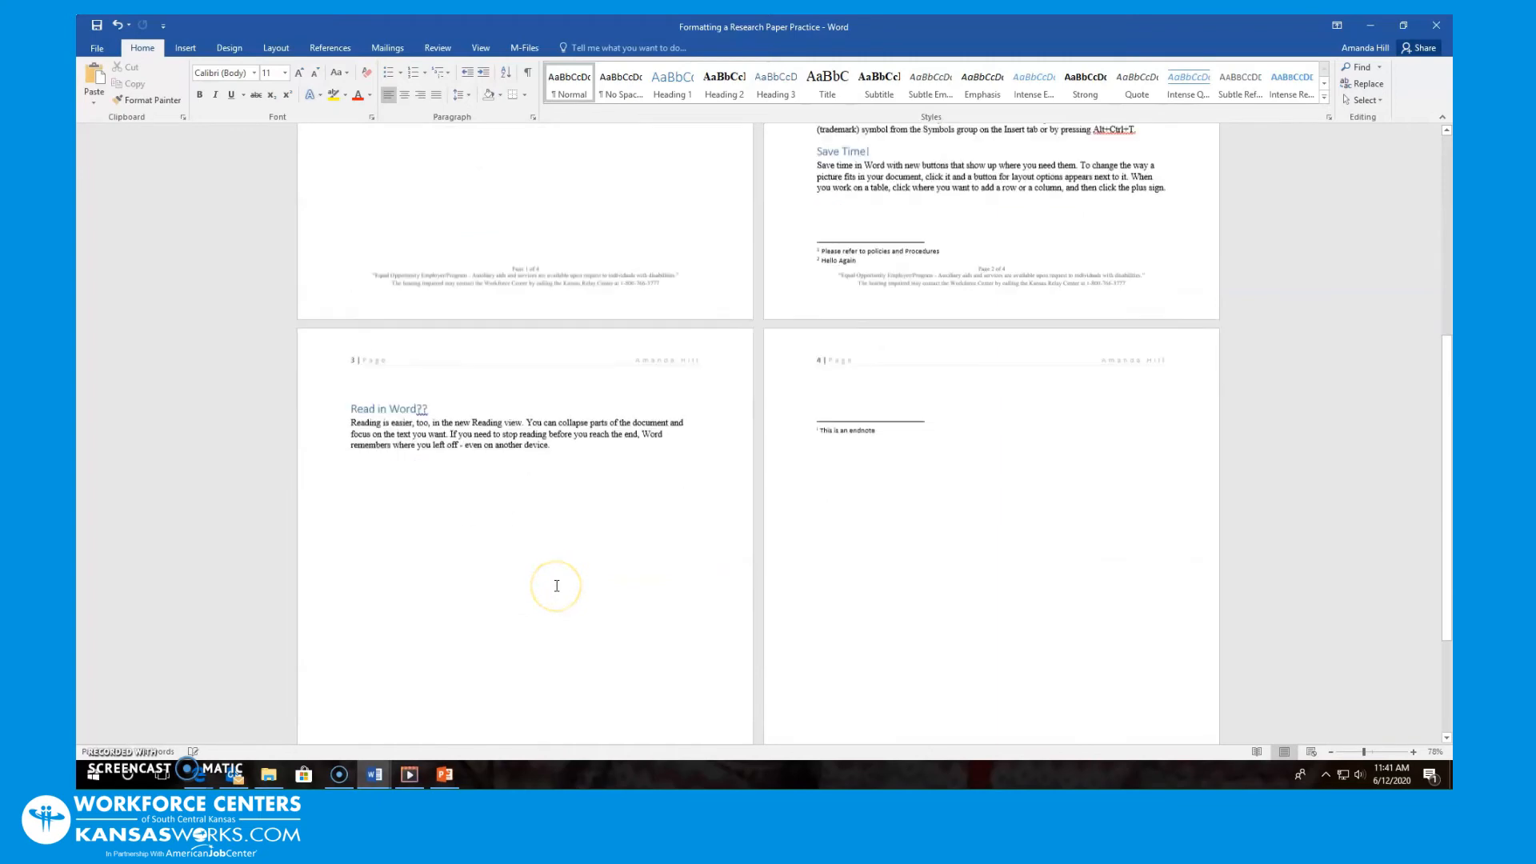
scroll(557, 586, up, 4)
scroll(557, 585, up, 9)
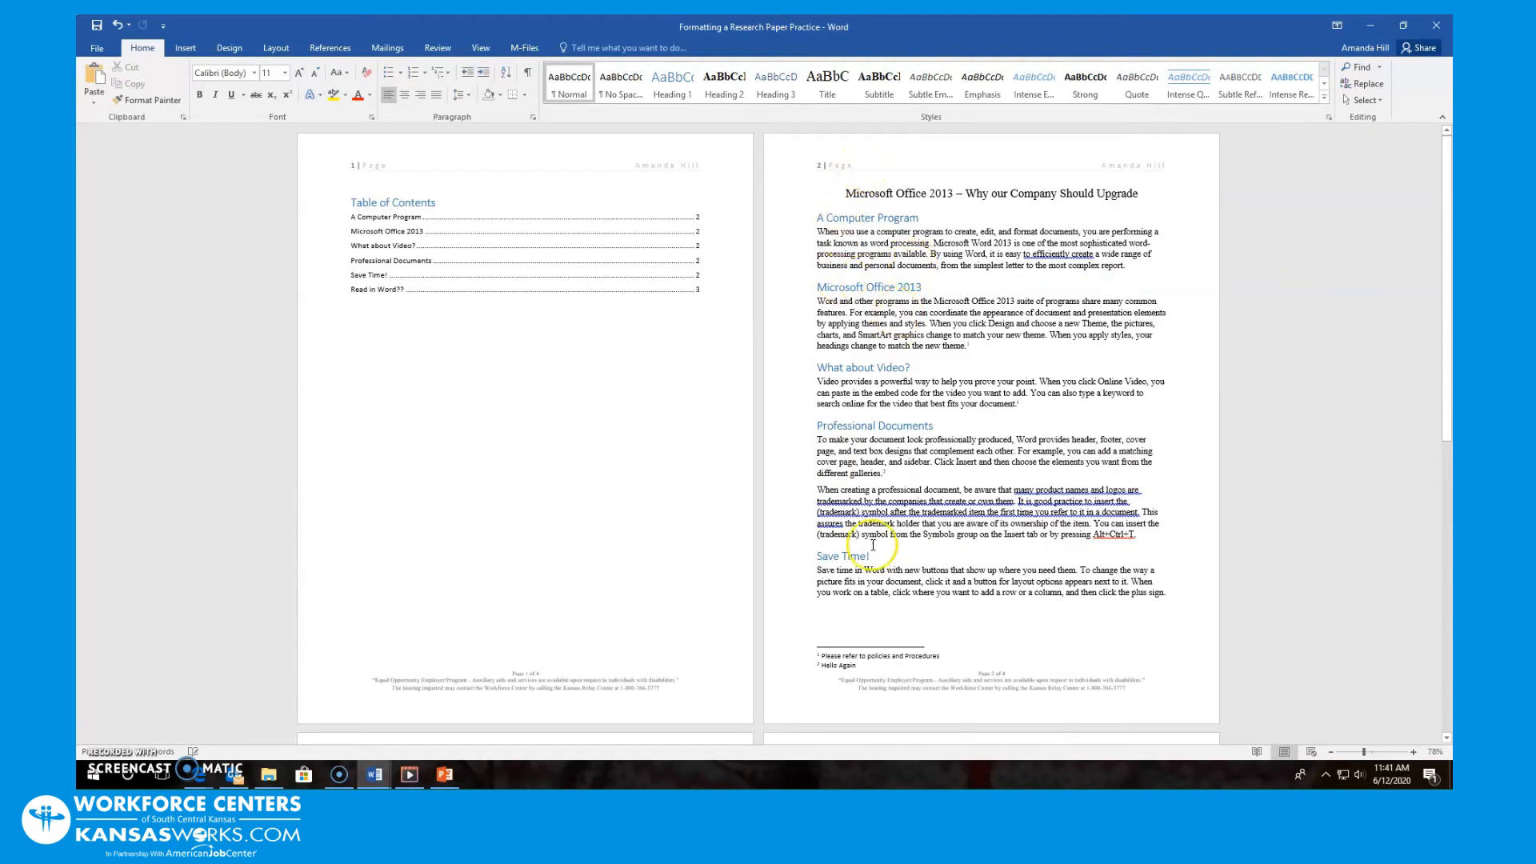
scroll(872, 647, down, 3)
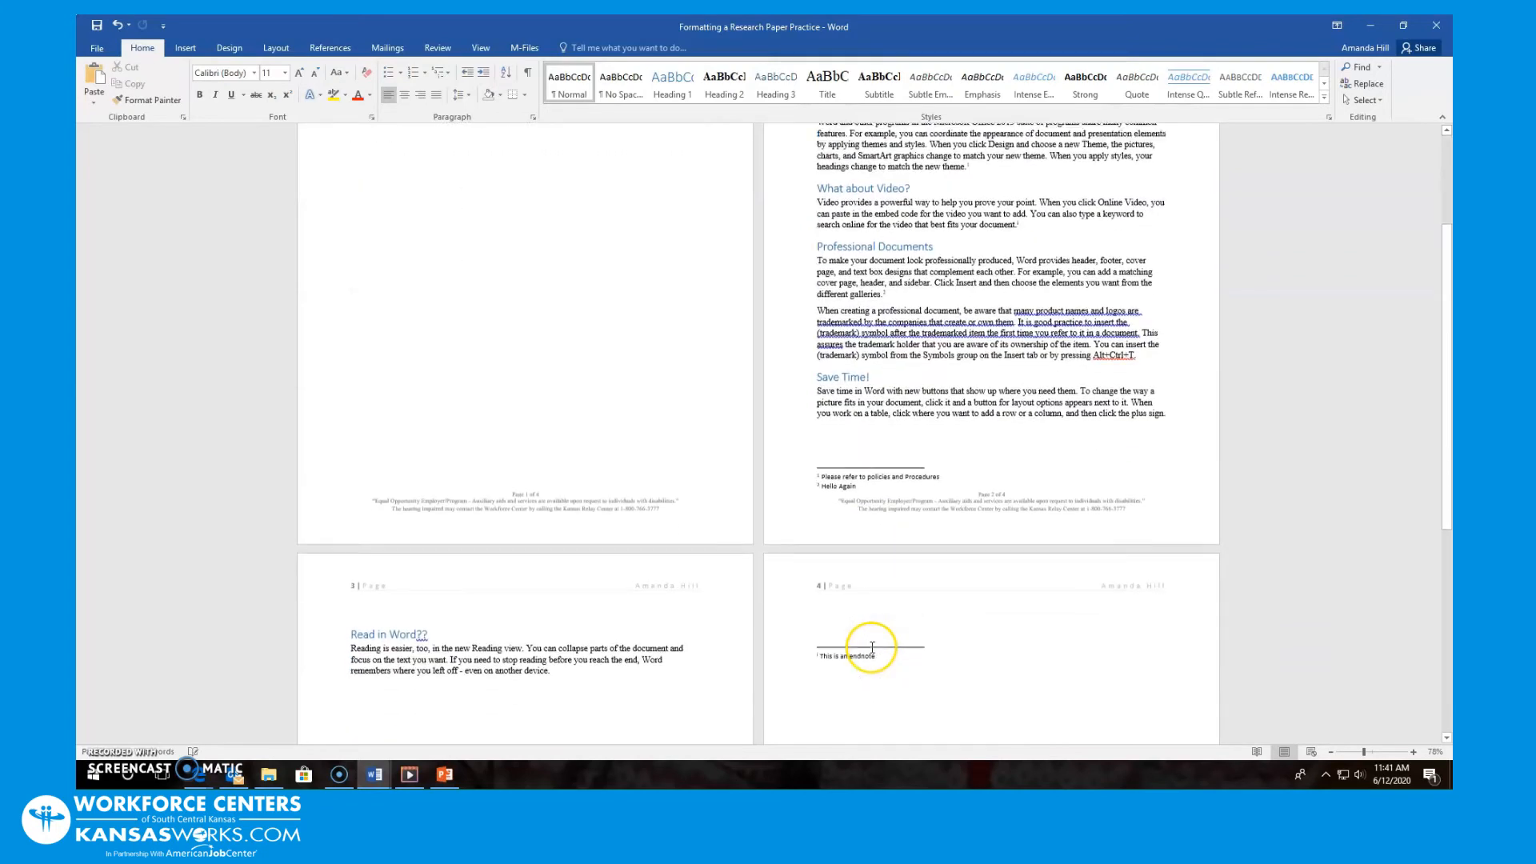
scroll(872, 647, down, 1)
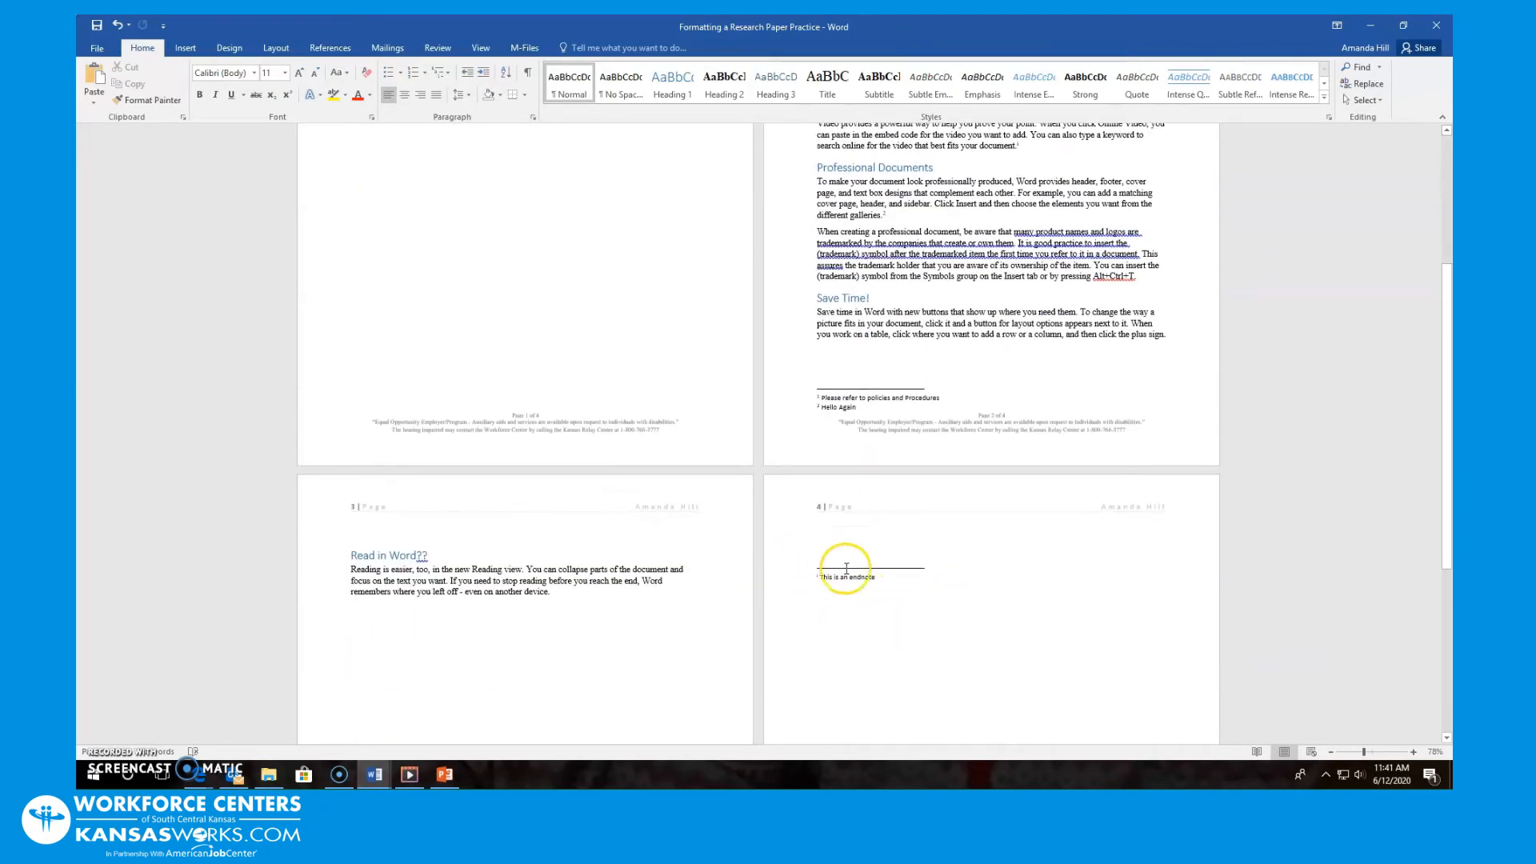
scroll(851, 618, up, 3)
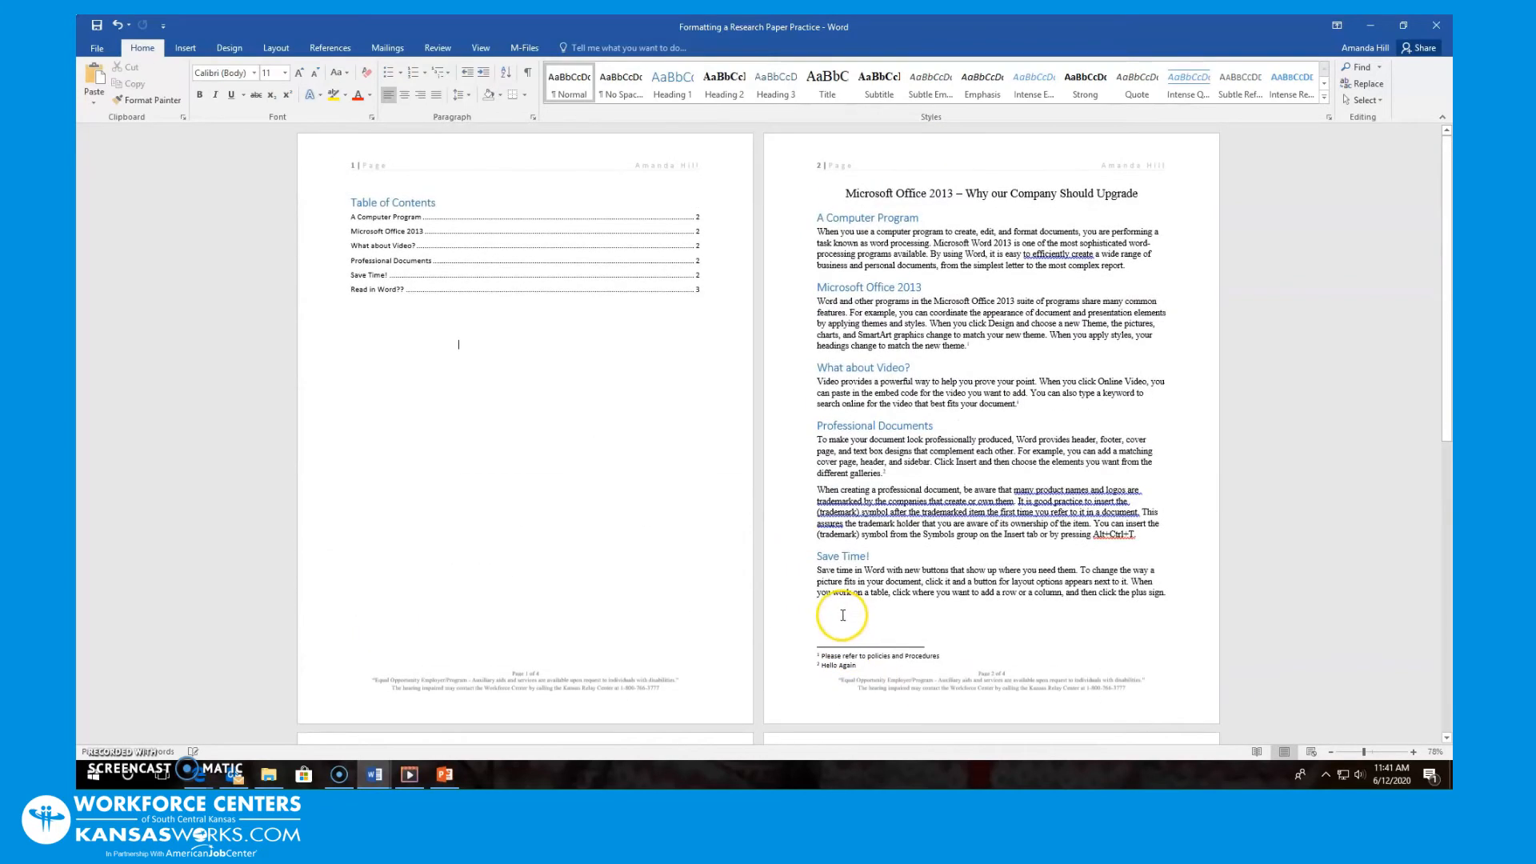
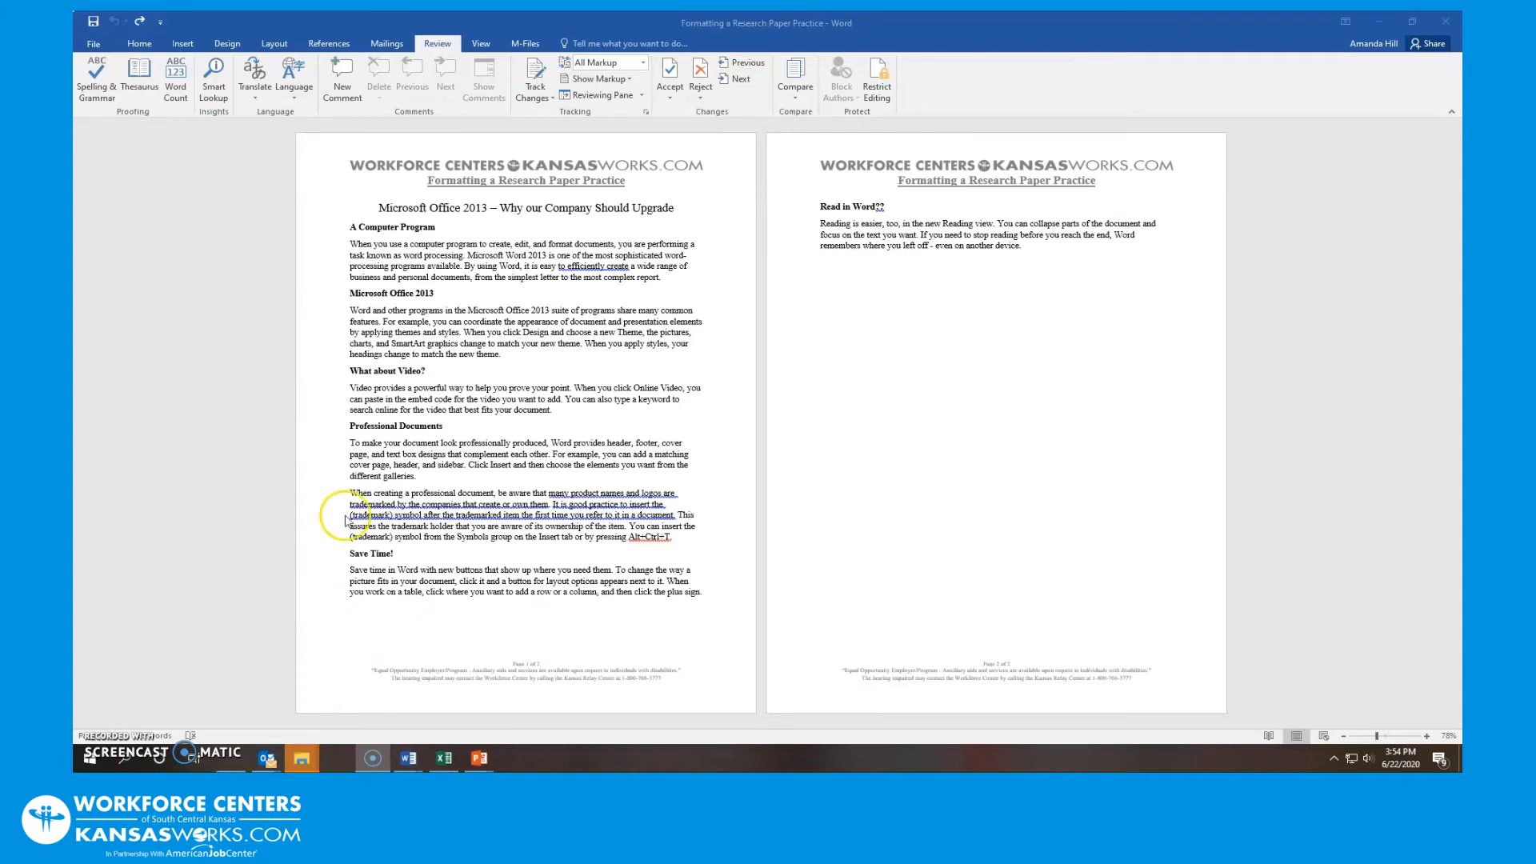
Step: Add the comment "Too wordy, rephrase" to the first sentence under the "A Computer Program" heading
drag(351, 245, 466, 255)
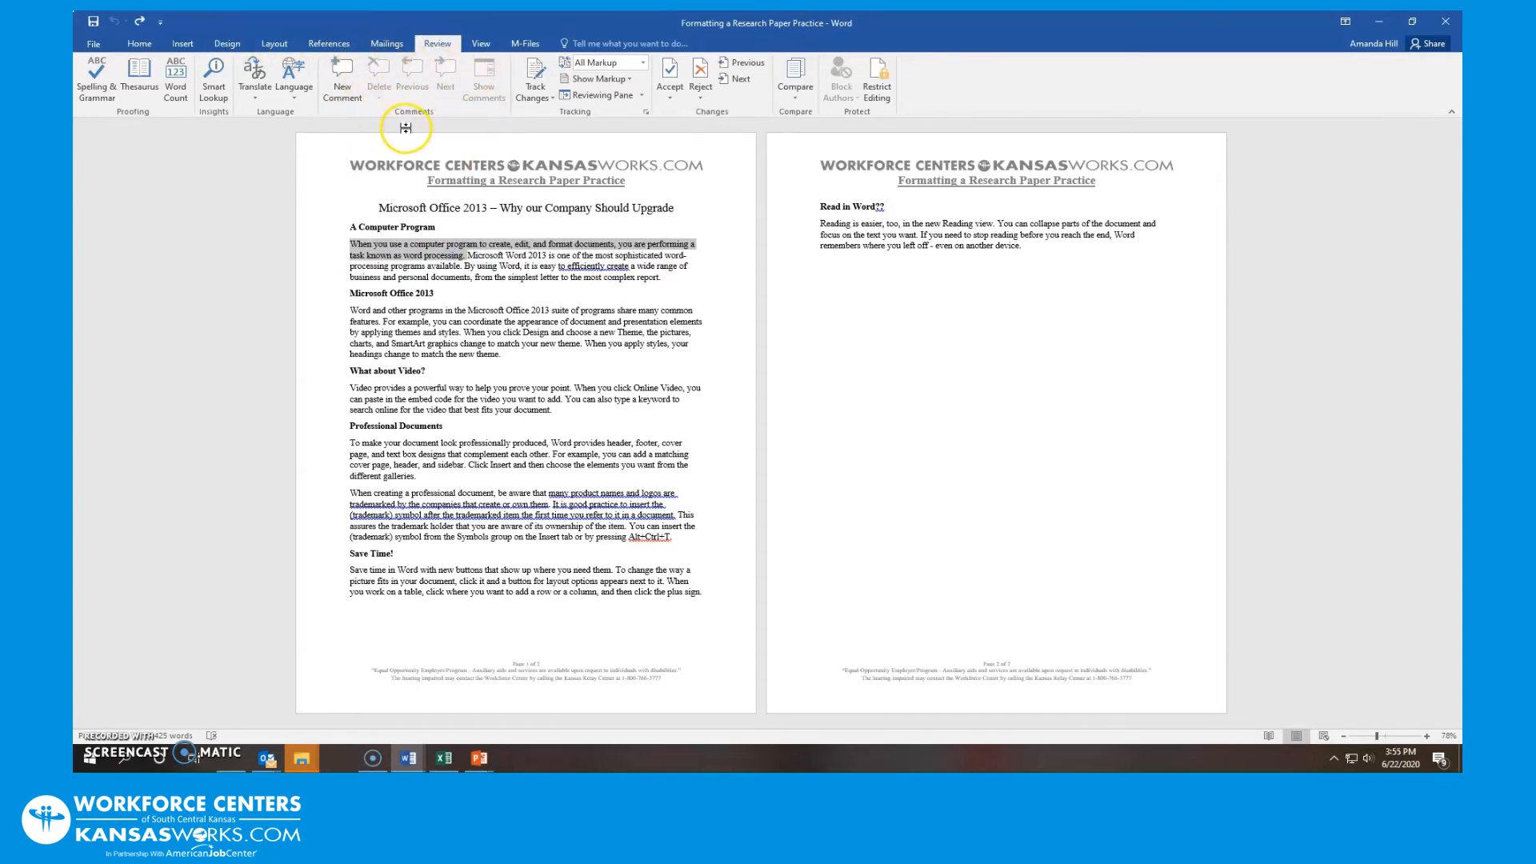
click(344, 78)
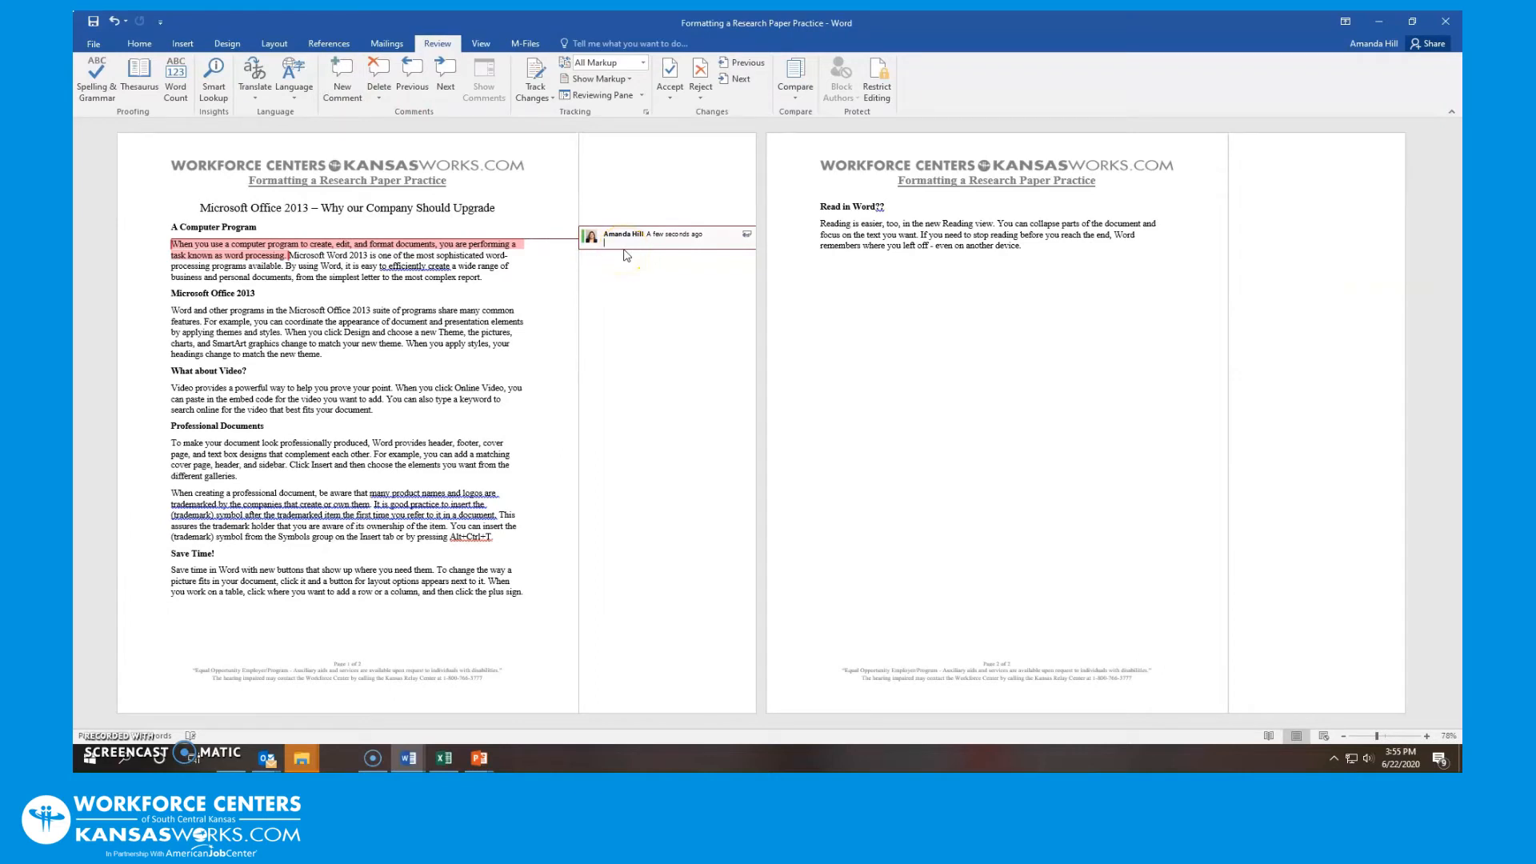
text(Too wordy, repl)
Step: Add the comment "Change 2013 to 2016" to the first sentence under the "Microsoft Office 2013" heading
mouse_move(176, 310)
mouse_down()
mouse_move(467, 311)
mouse_move(202, 321)
mouse_up()
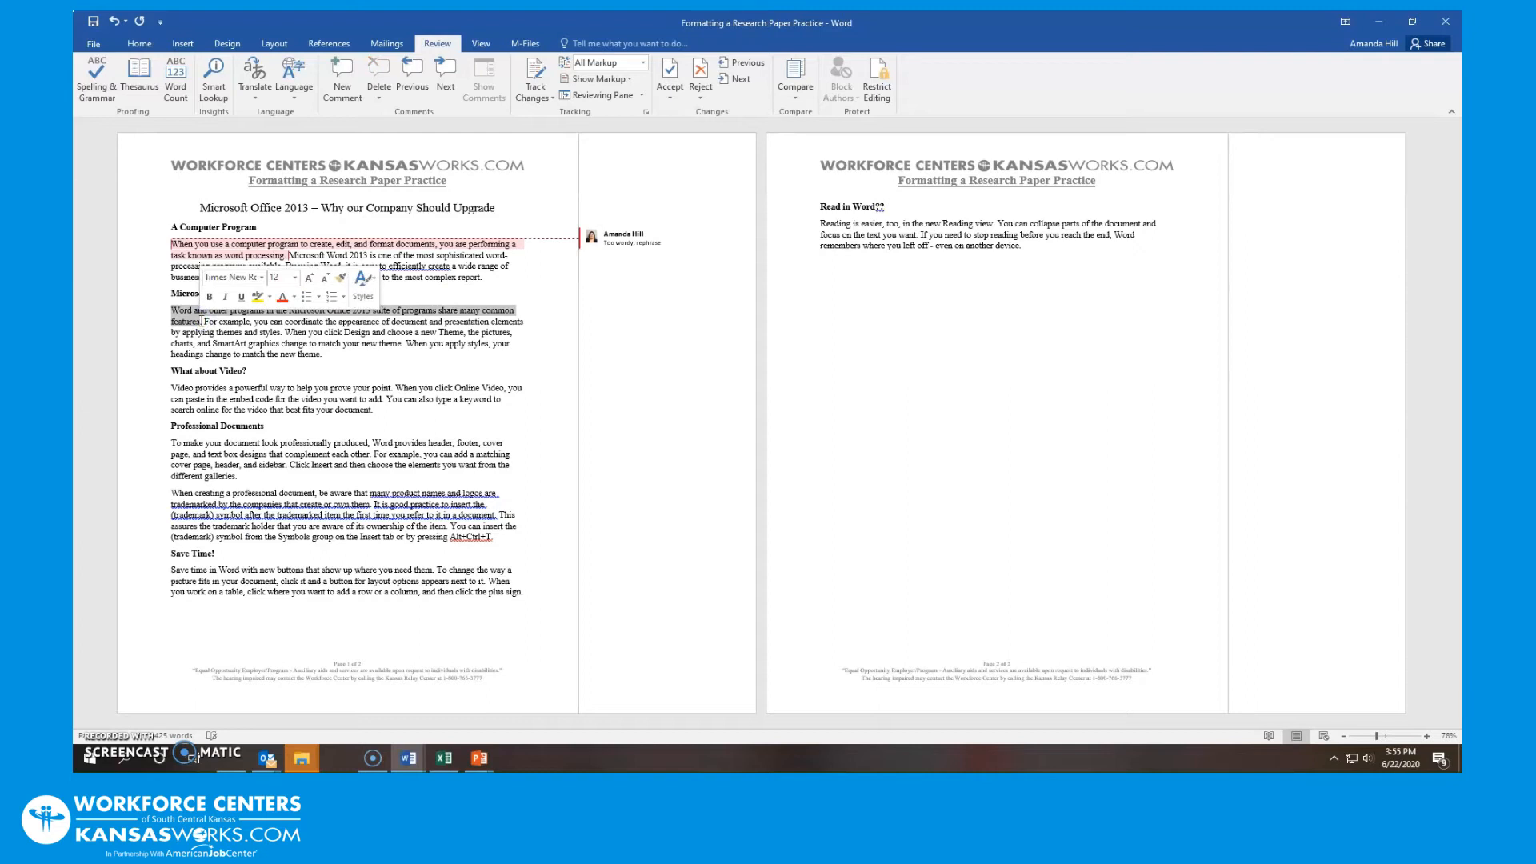
right_click(194, 321)
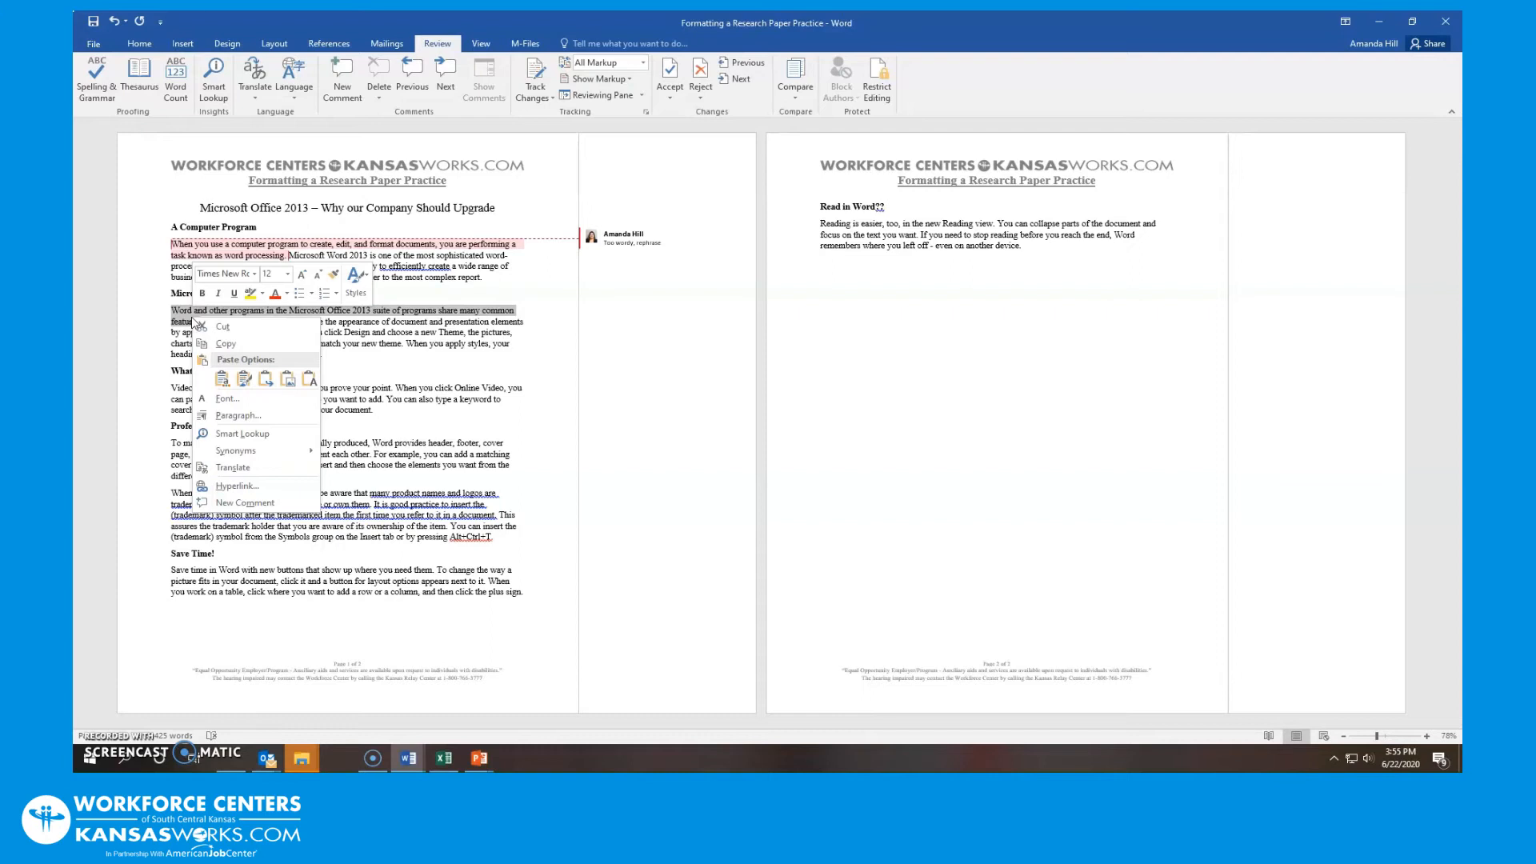
click(227, 512)
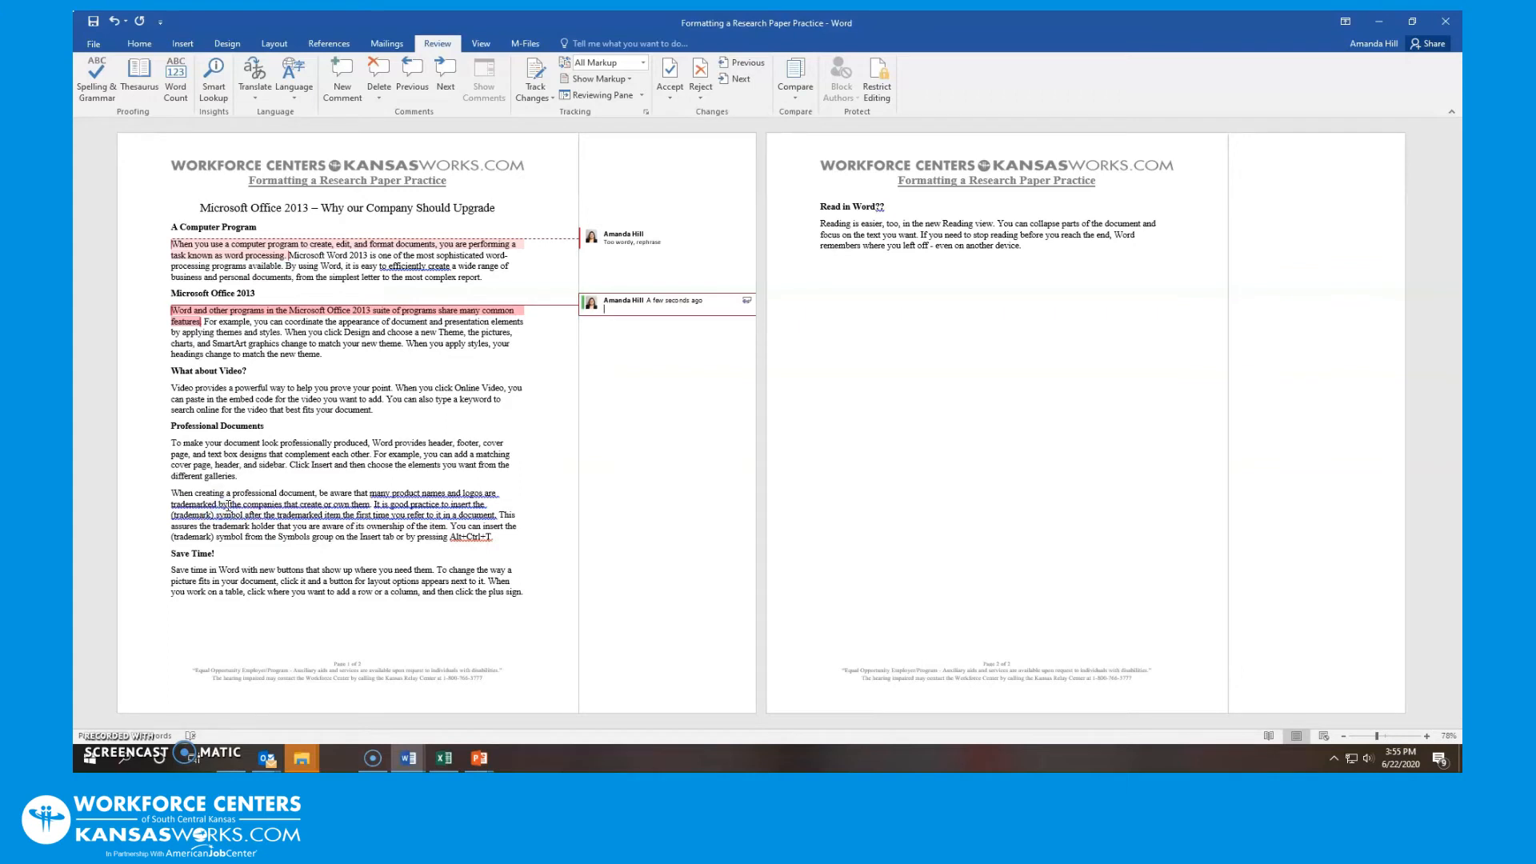
text(Change 2013 to 2016)
Step: Return to the first comment and extend it with ". And don't forget to add information about xYZ."
click(582, 244)
click(413, 76)
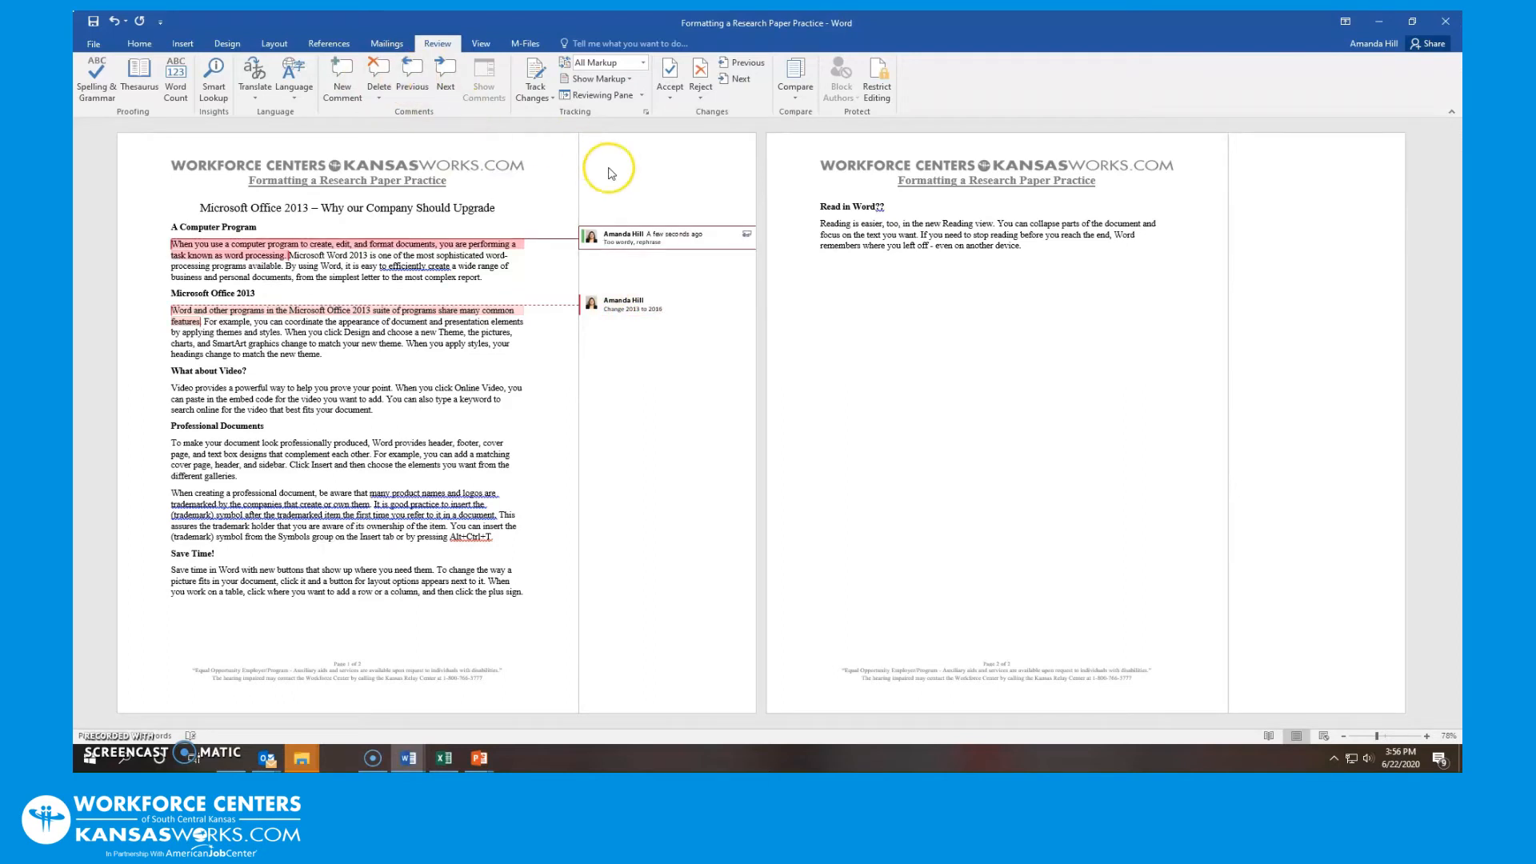
click(664, 244)
text(. And don't forget to add info)
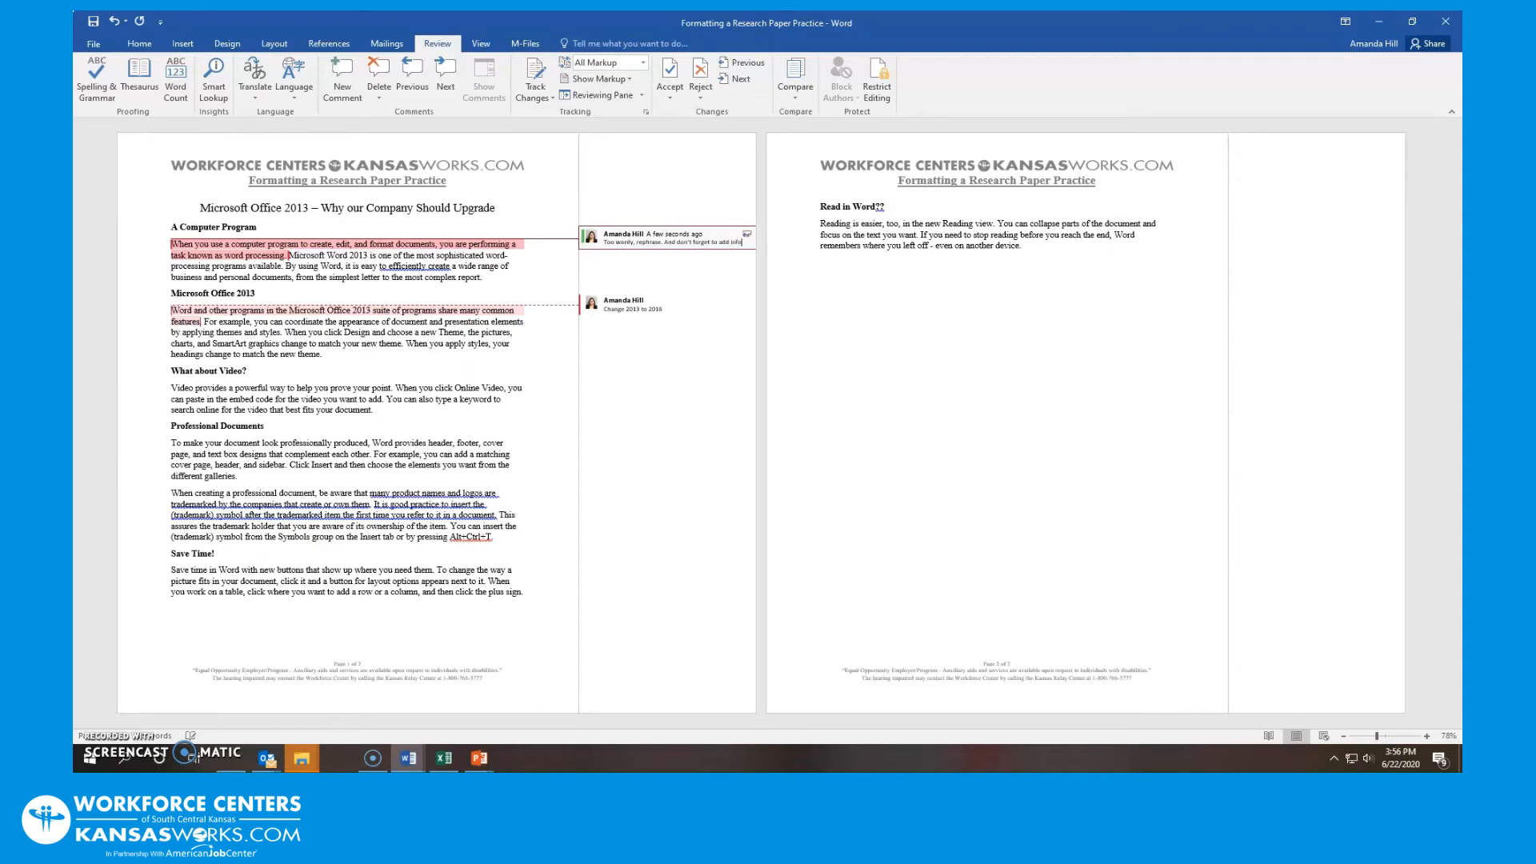
text(rmation about xyz.)
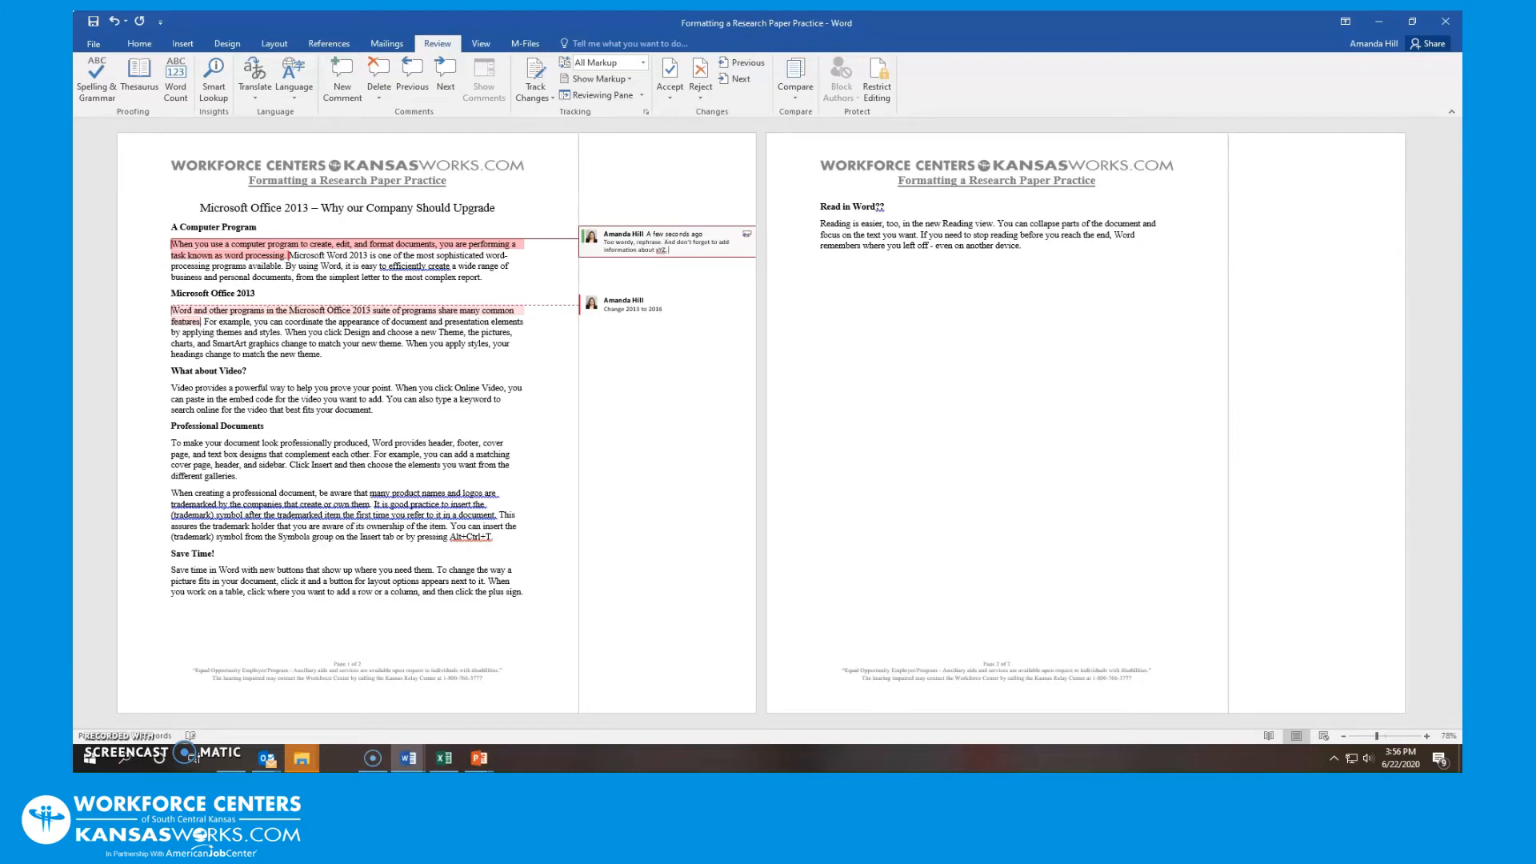
Step: Go to the next comment and show all comments in a horizontal Reviewing Pane
click(438, 68)
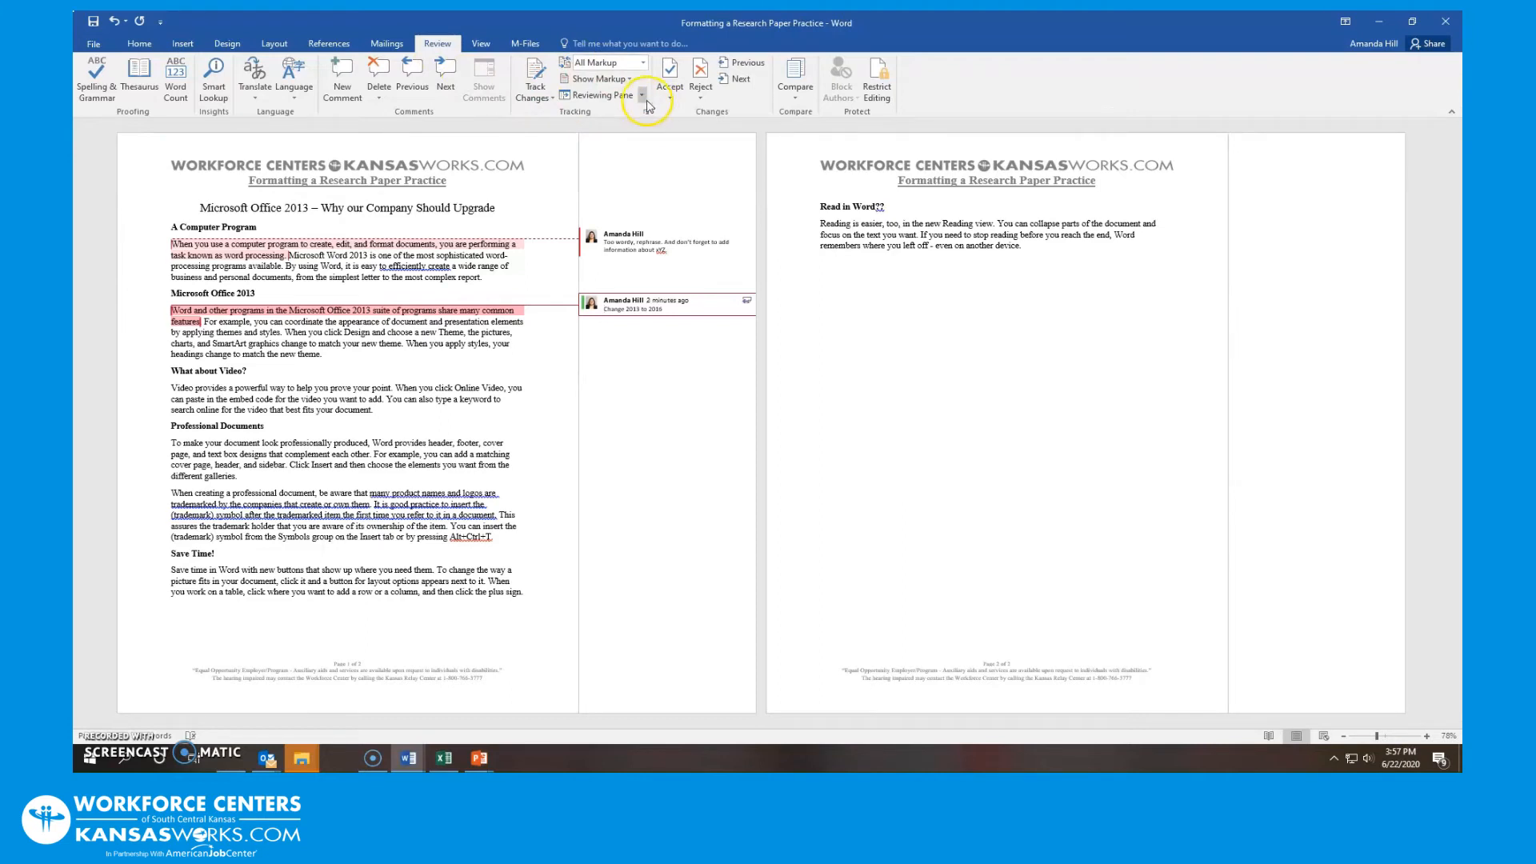
click(642, 95)
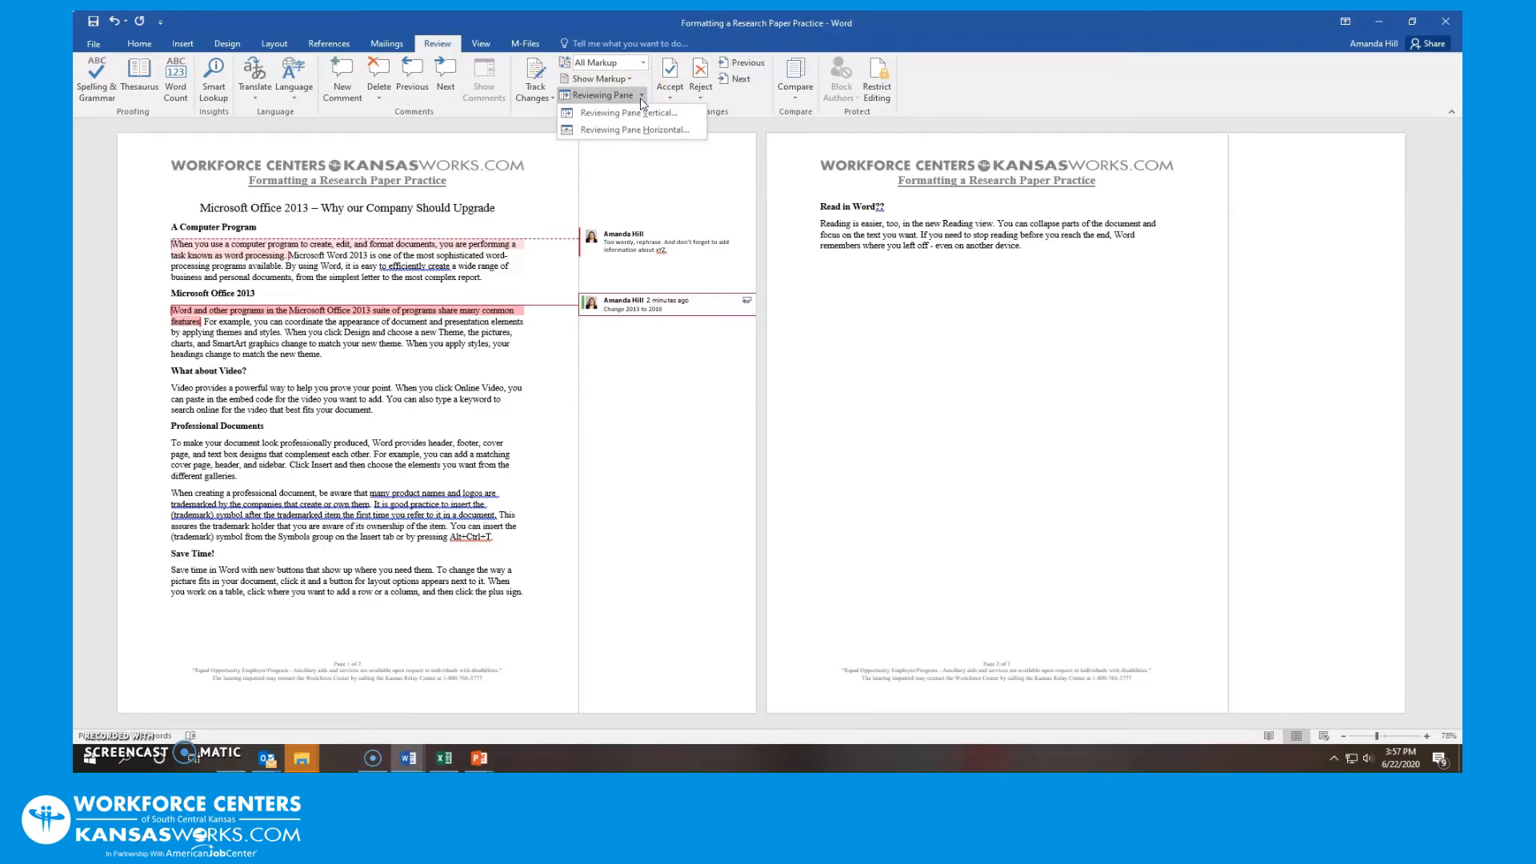
click(641, 120)
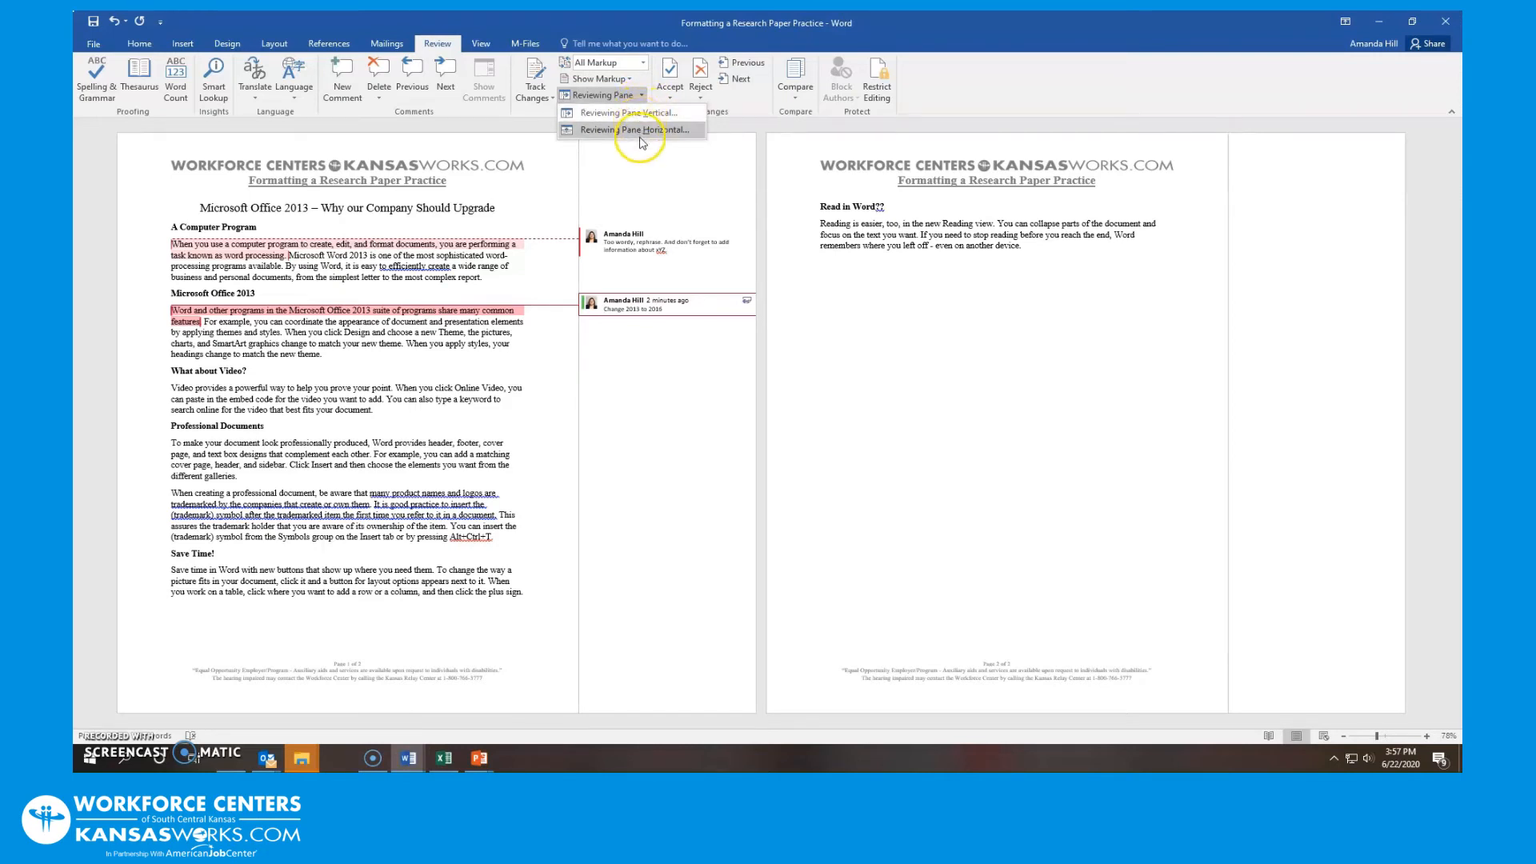
click(639, 131)
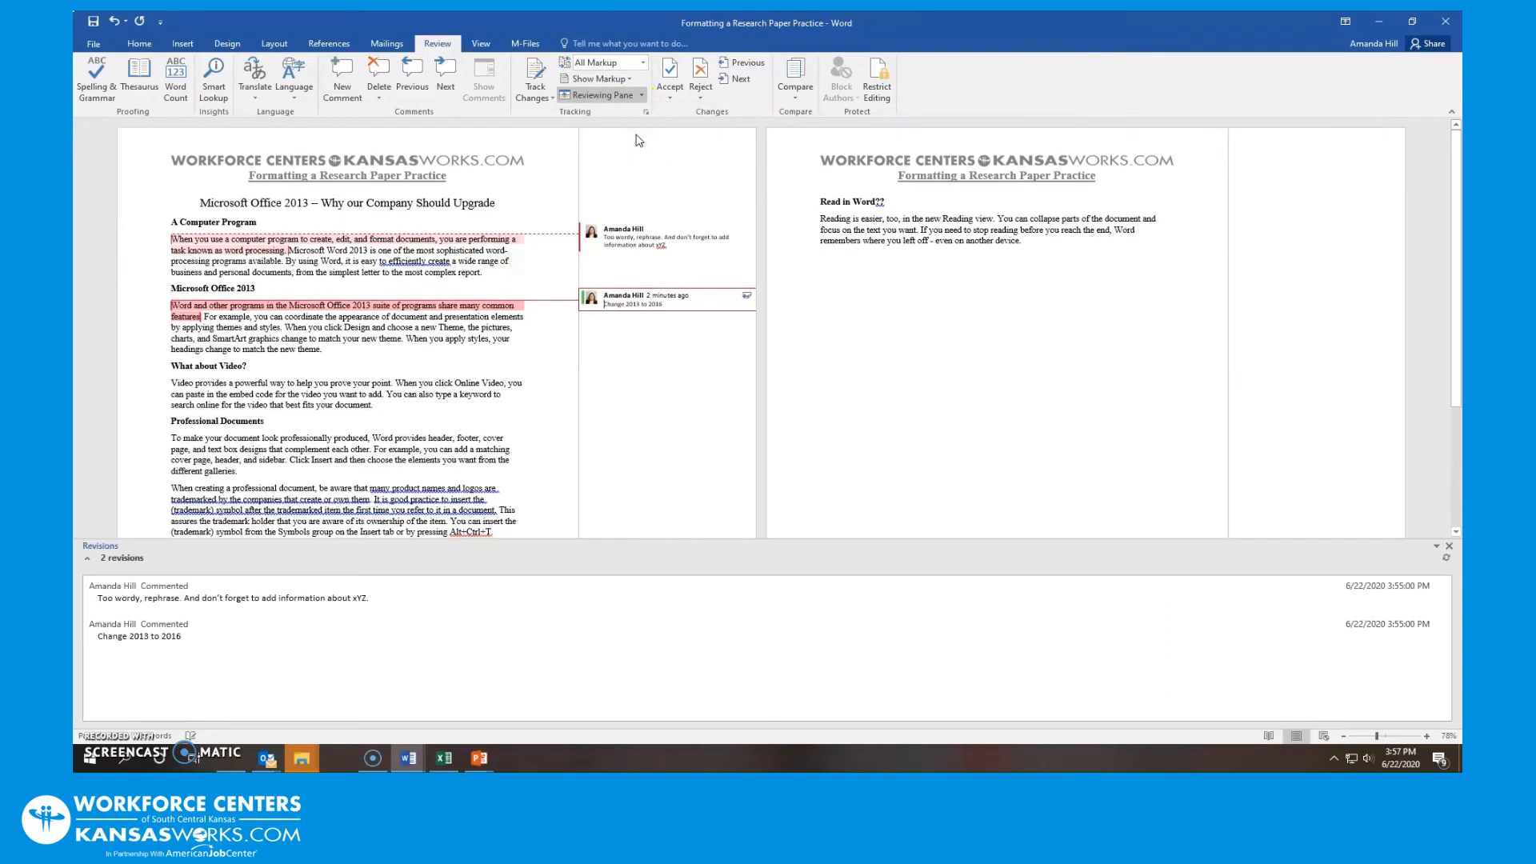
click(152, 600)
Step: Delete the word "efficiently" from the paragraph under the "A Computer Program" heading
double_click(414, 263)
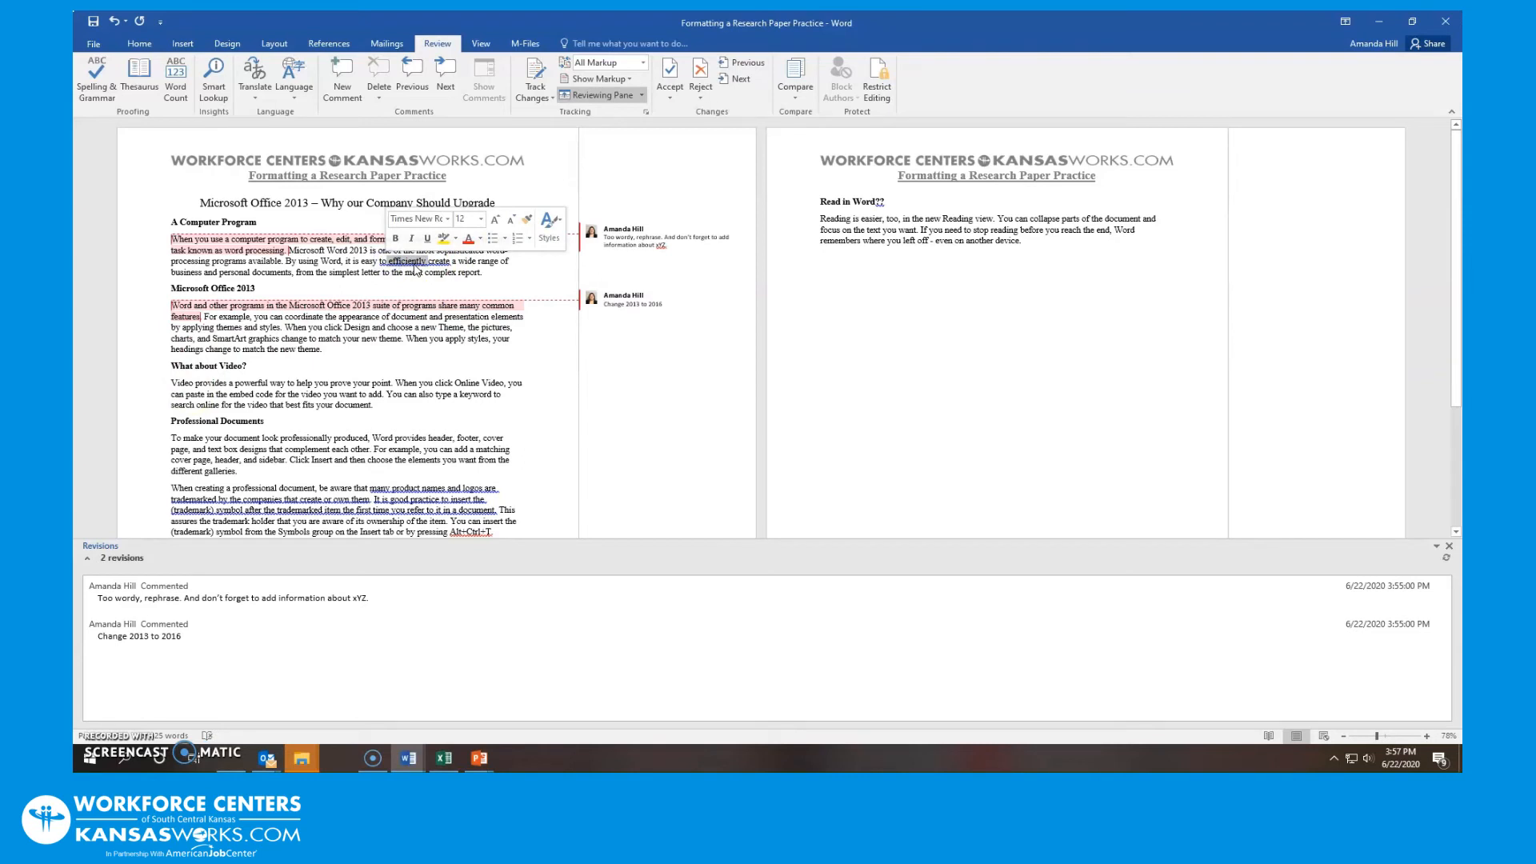
key(Delete)
click(287, 663)
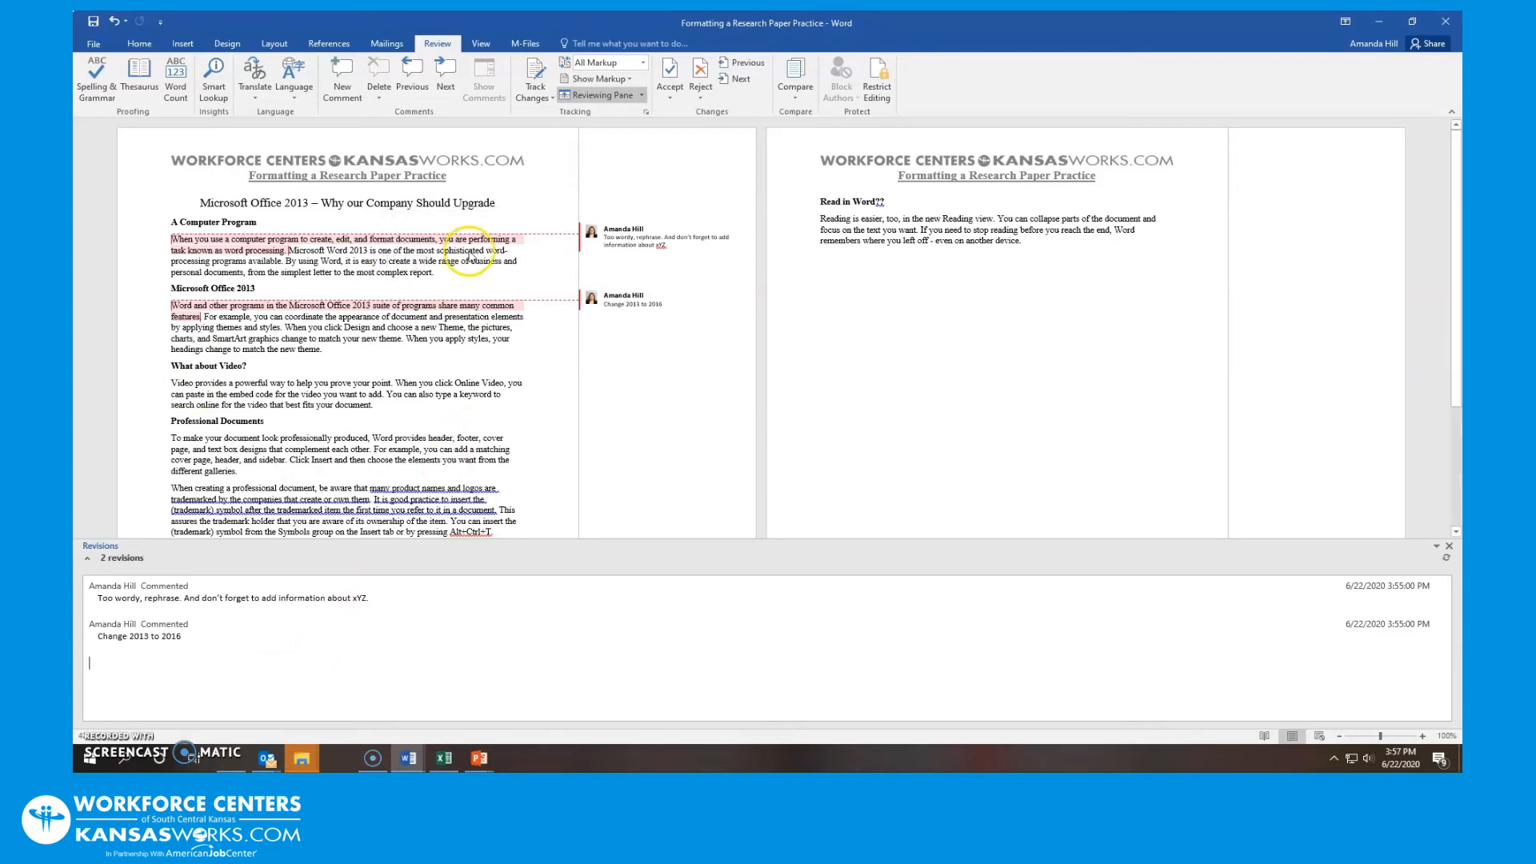
click(462, 342)
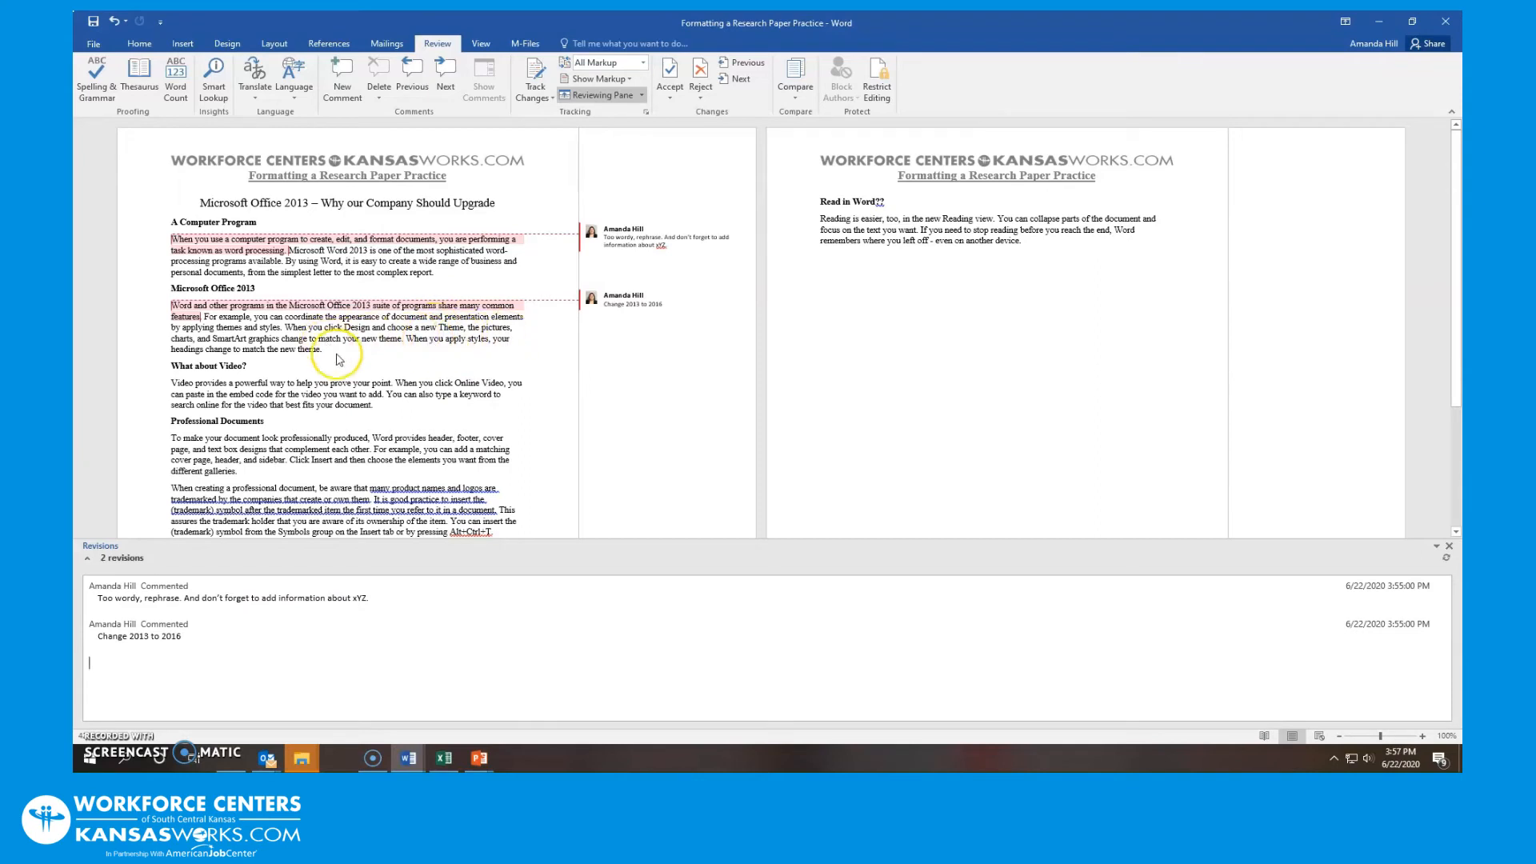
Step: Turn on Track Changes for the research paper
key(BackSpace)
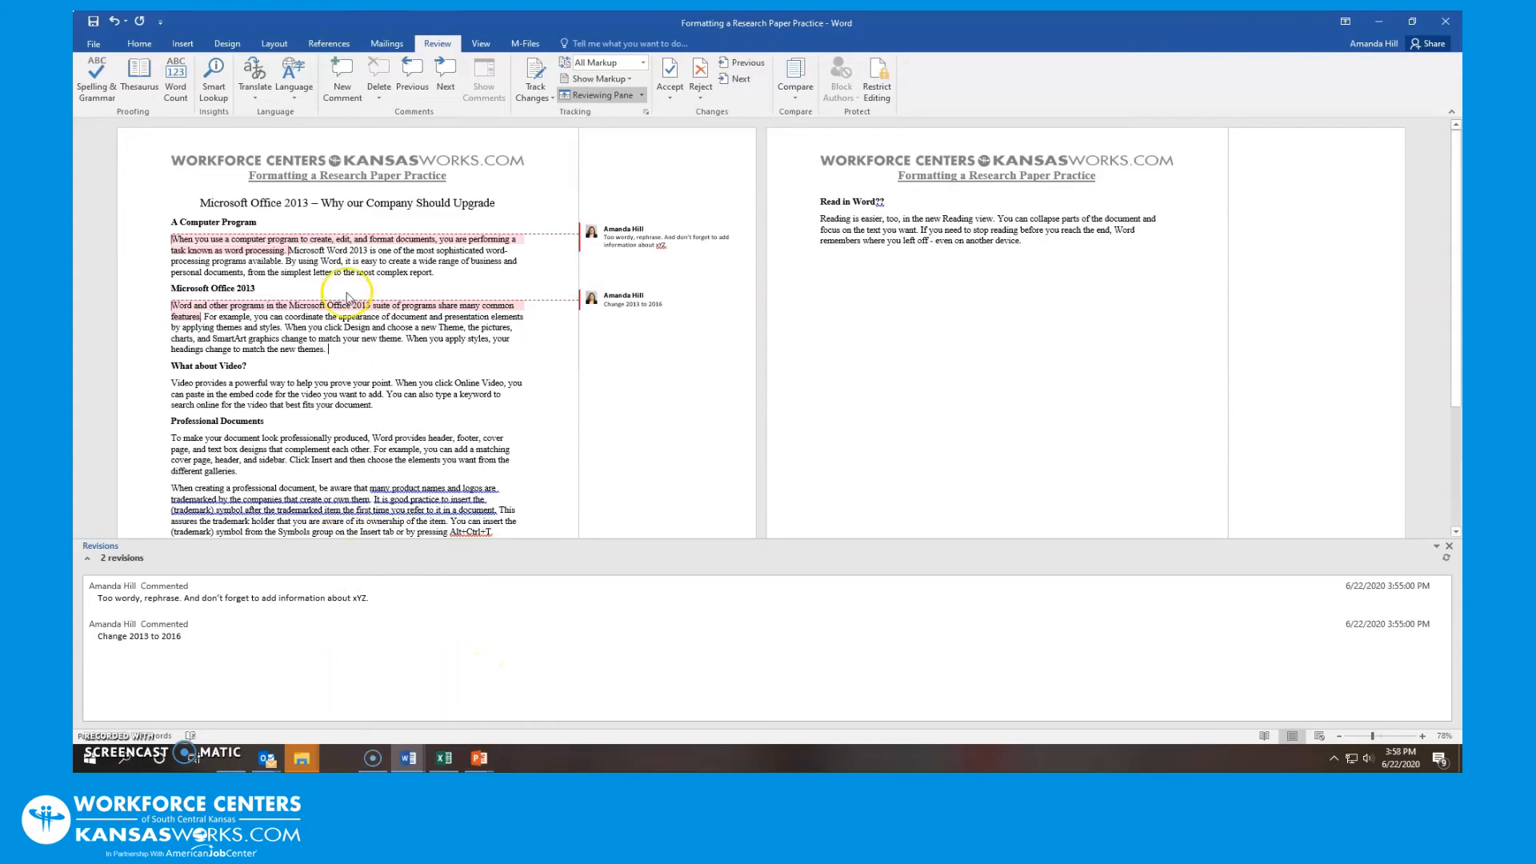
click(334, 710)
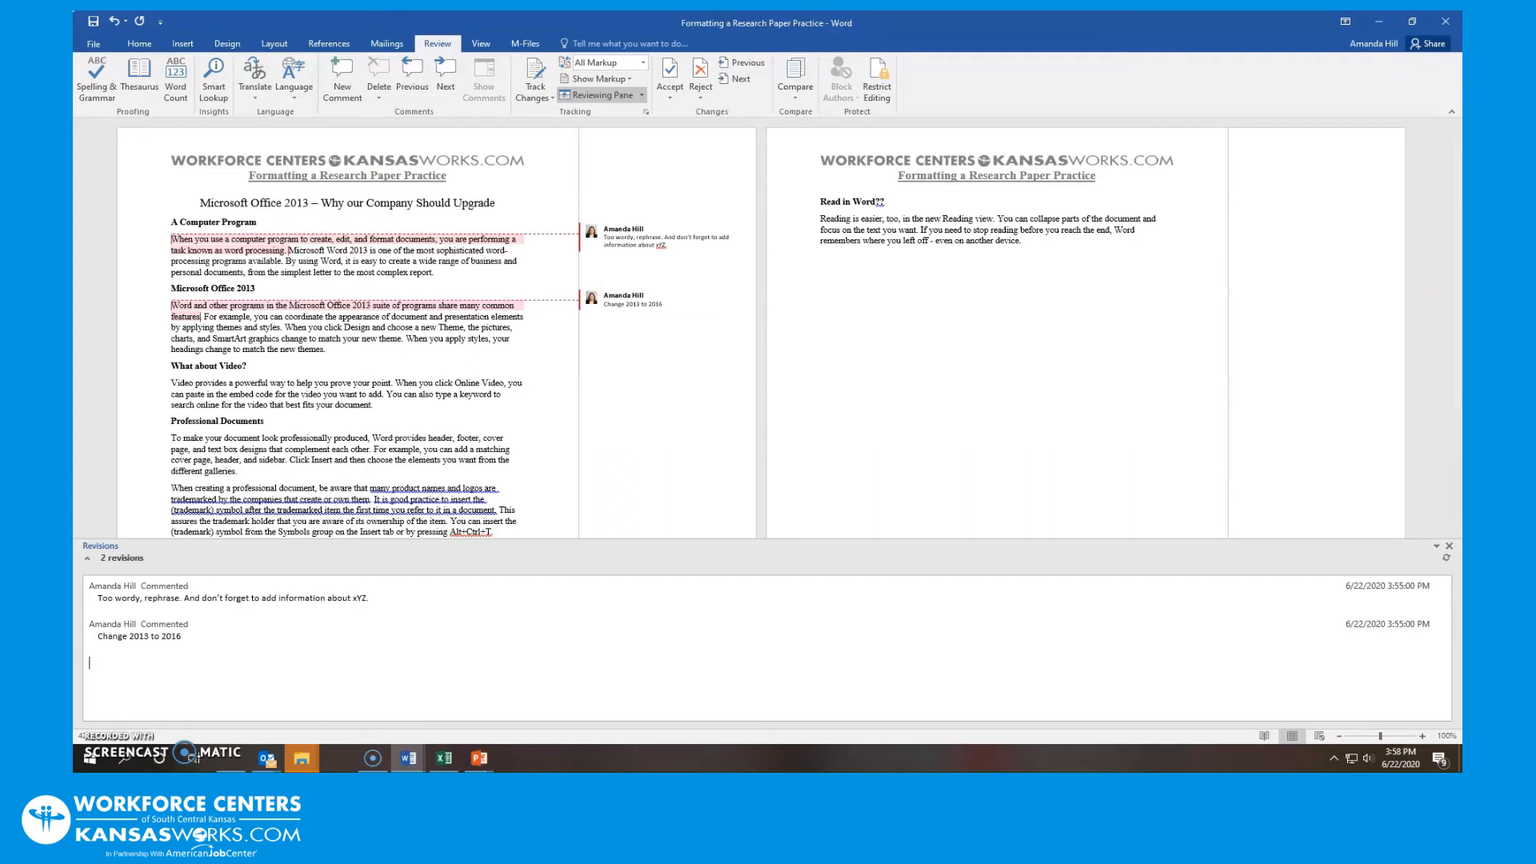
click(535, 80)
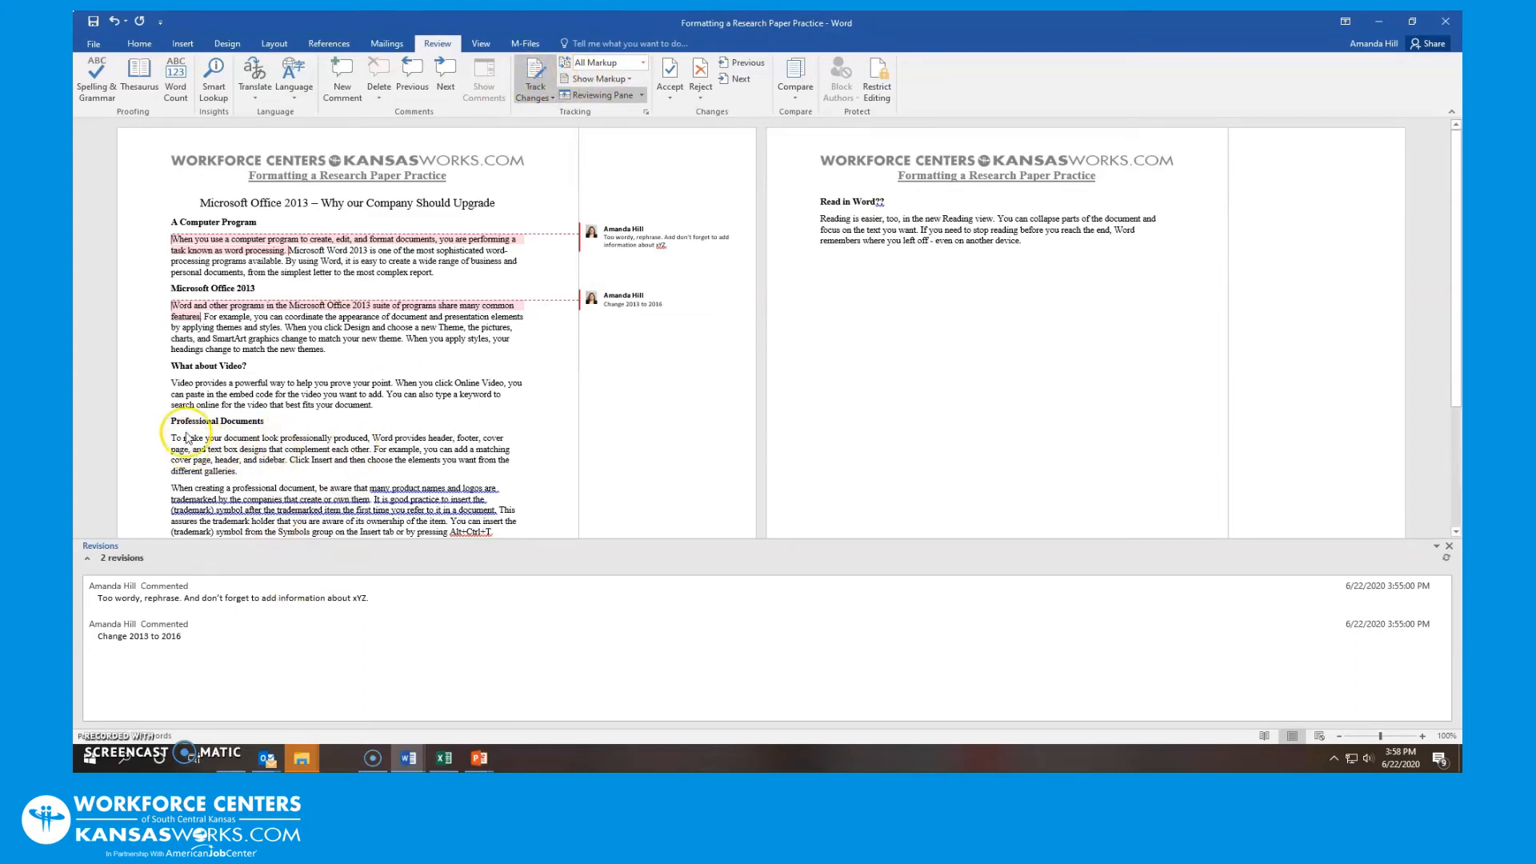
Step: Make "professionally" bold and delete "choose" in the first paragraph under the "Professional Documents" heading as tracked changes
click(288, 437)
double_click(288, 438)
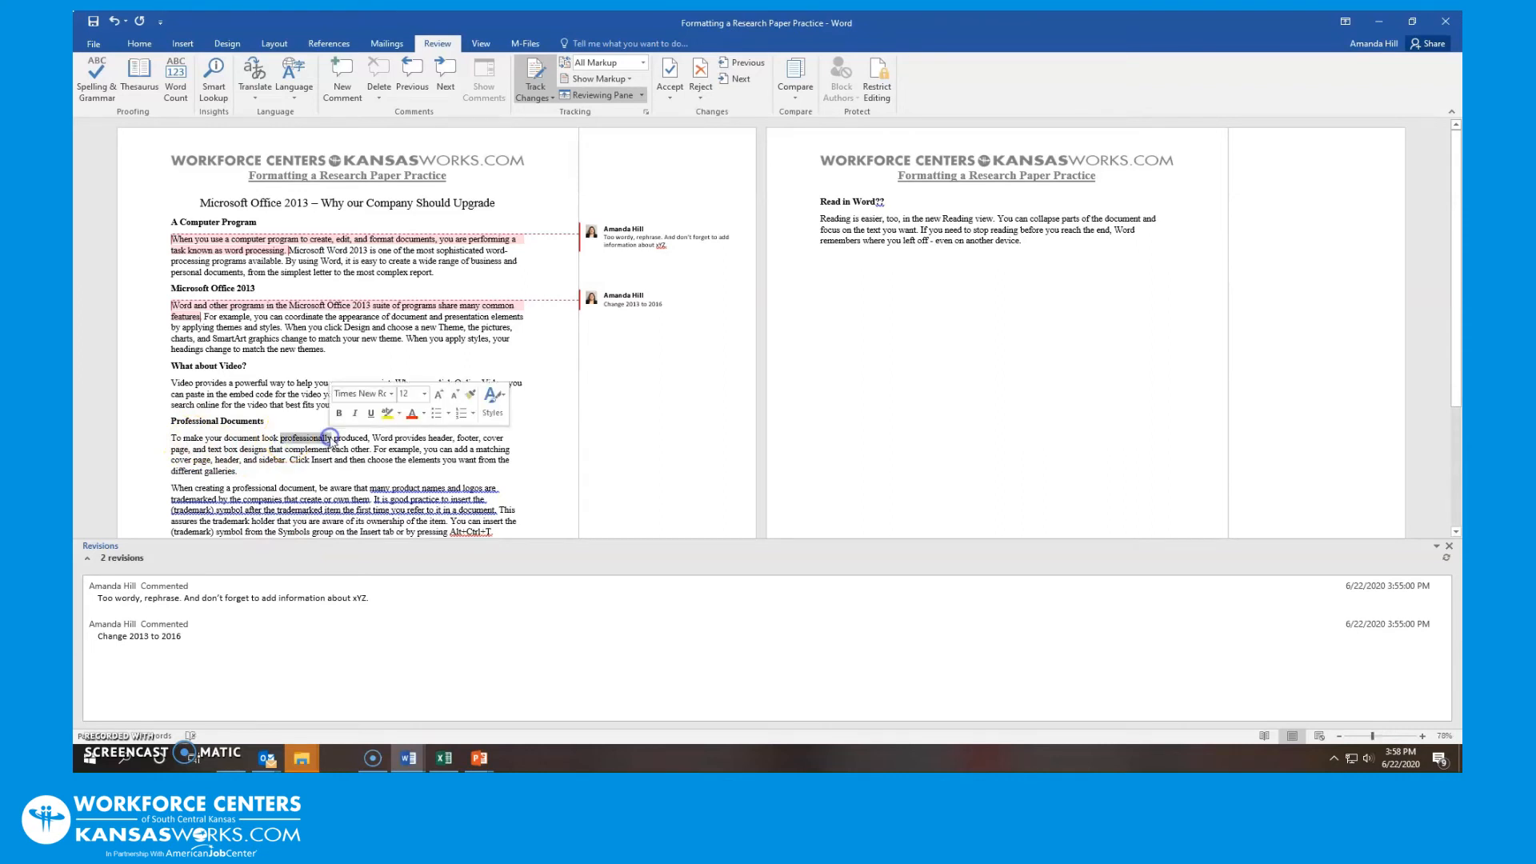
click(139, 43)
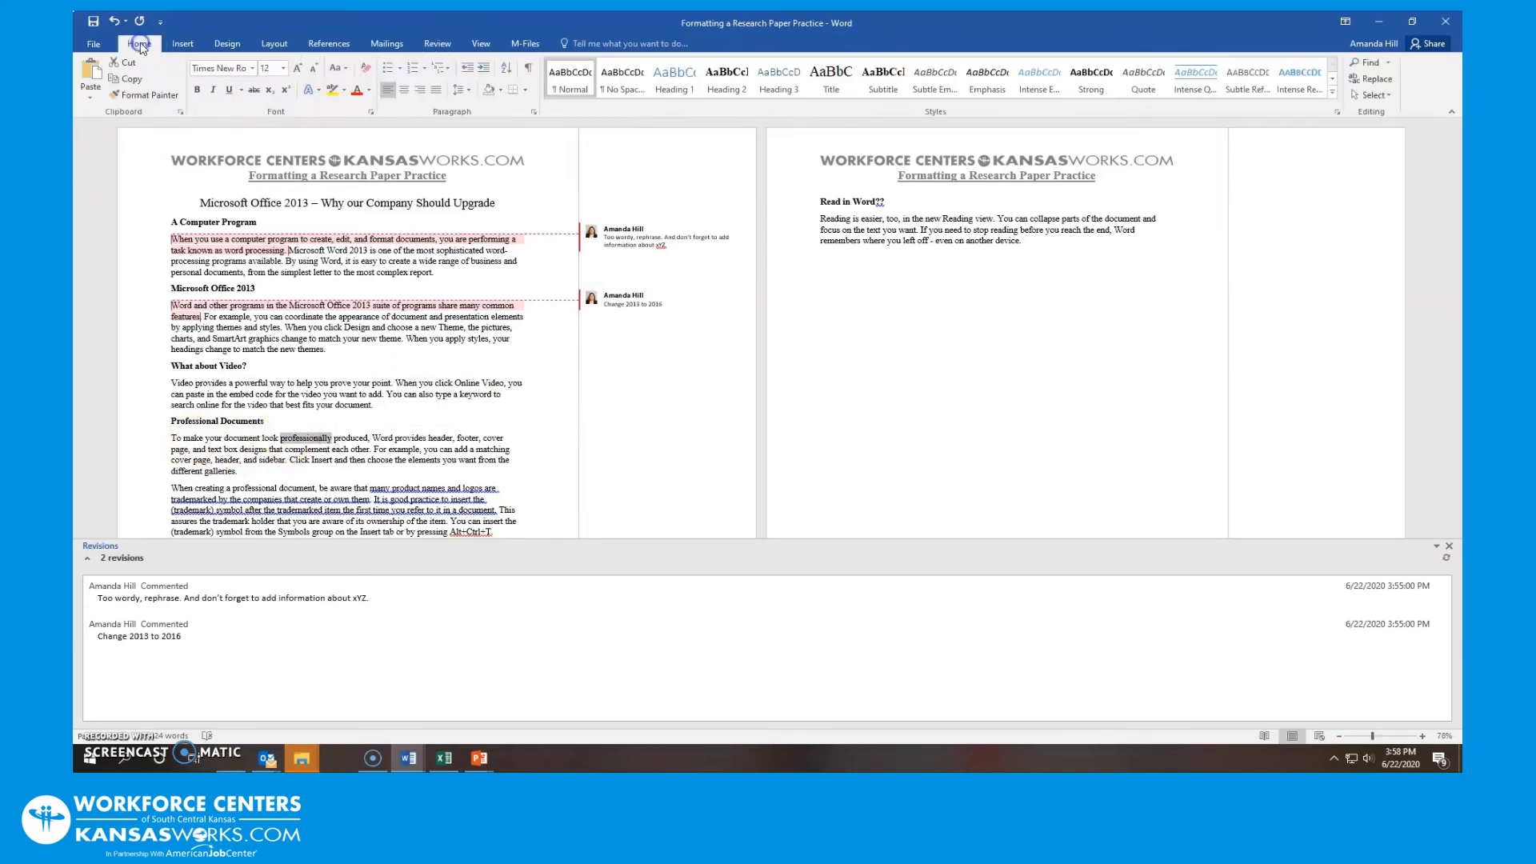
click(196, 90)
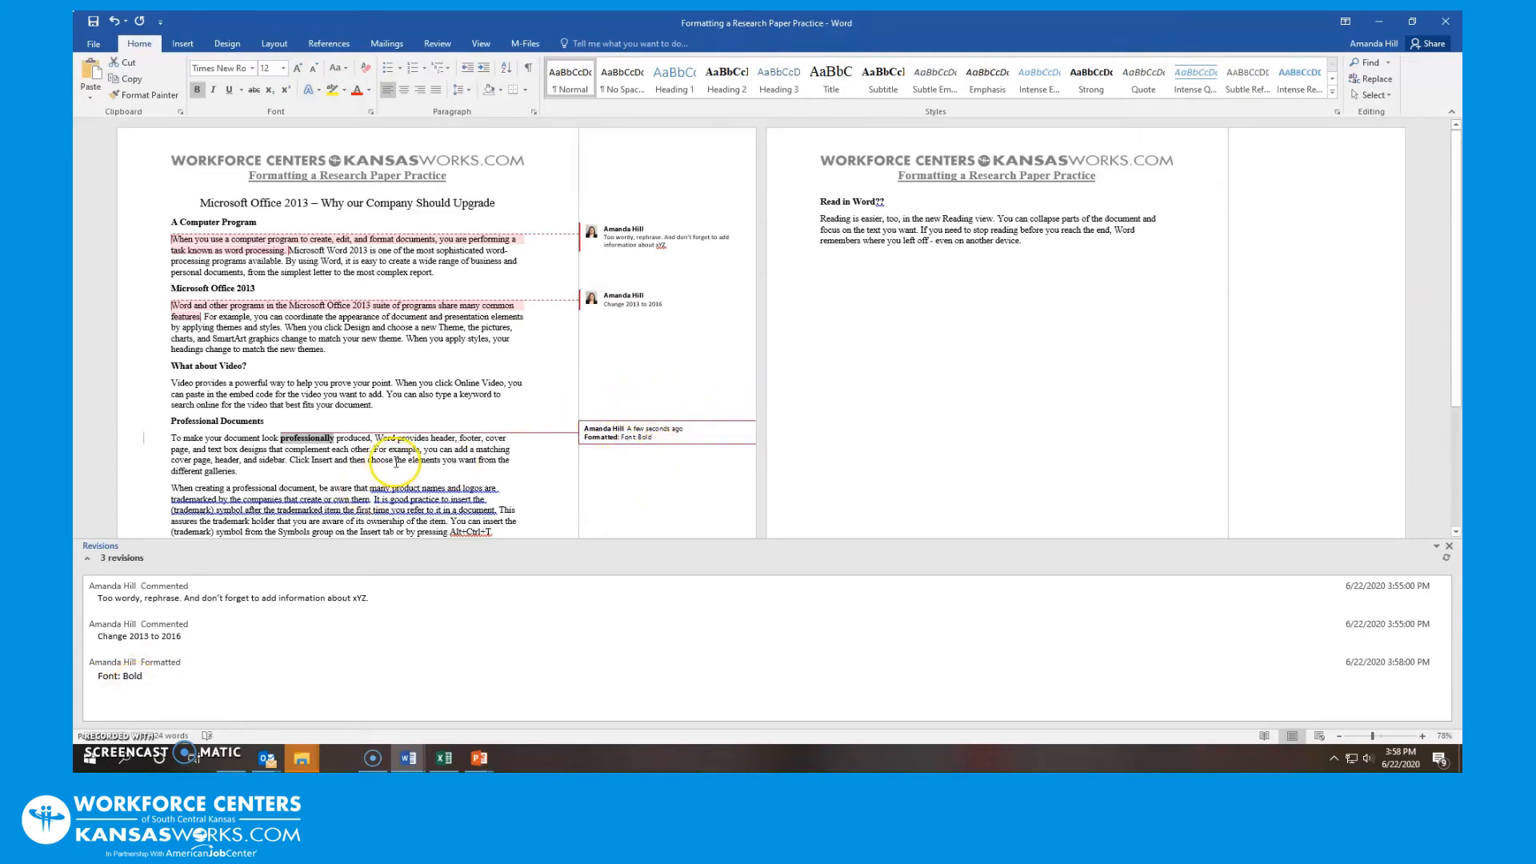
mouse_move(396, 462)
mouse_down()
mouse_move(346, 461)
mouse_move(371, 463)
mouse_up()
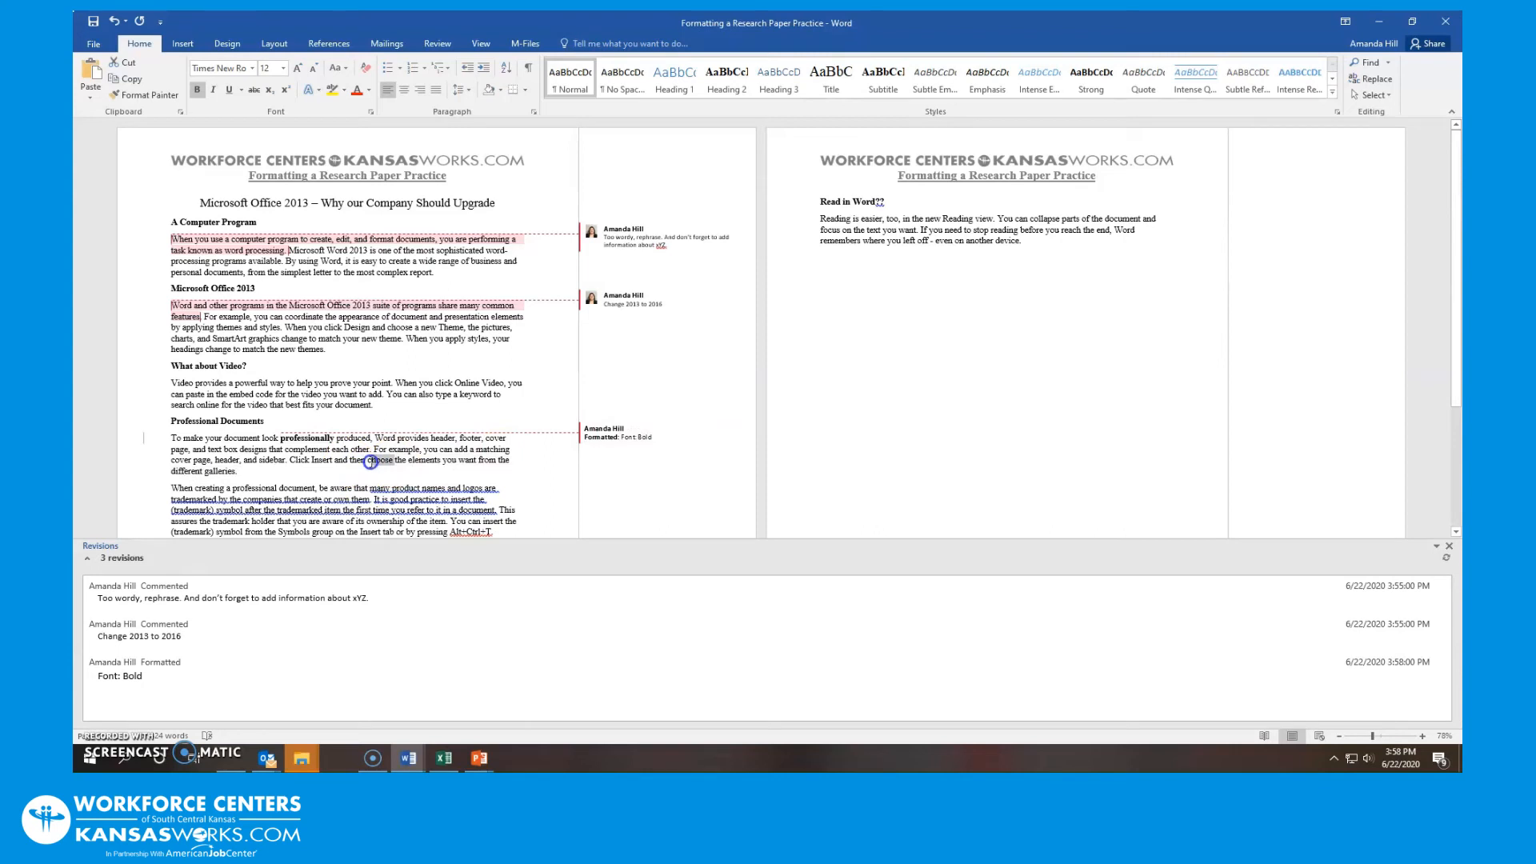
key(Delete)
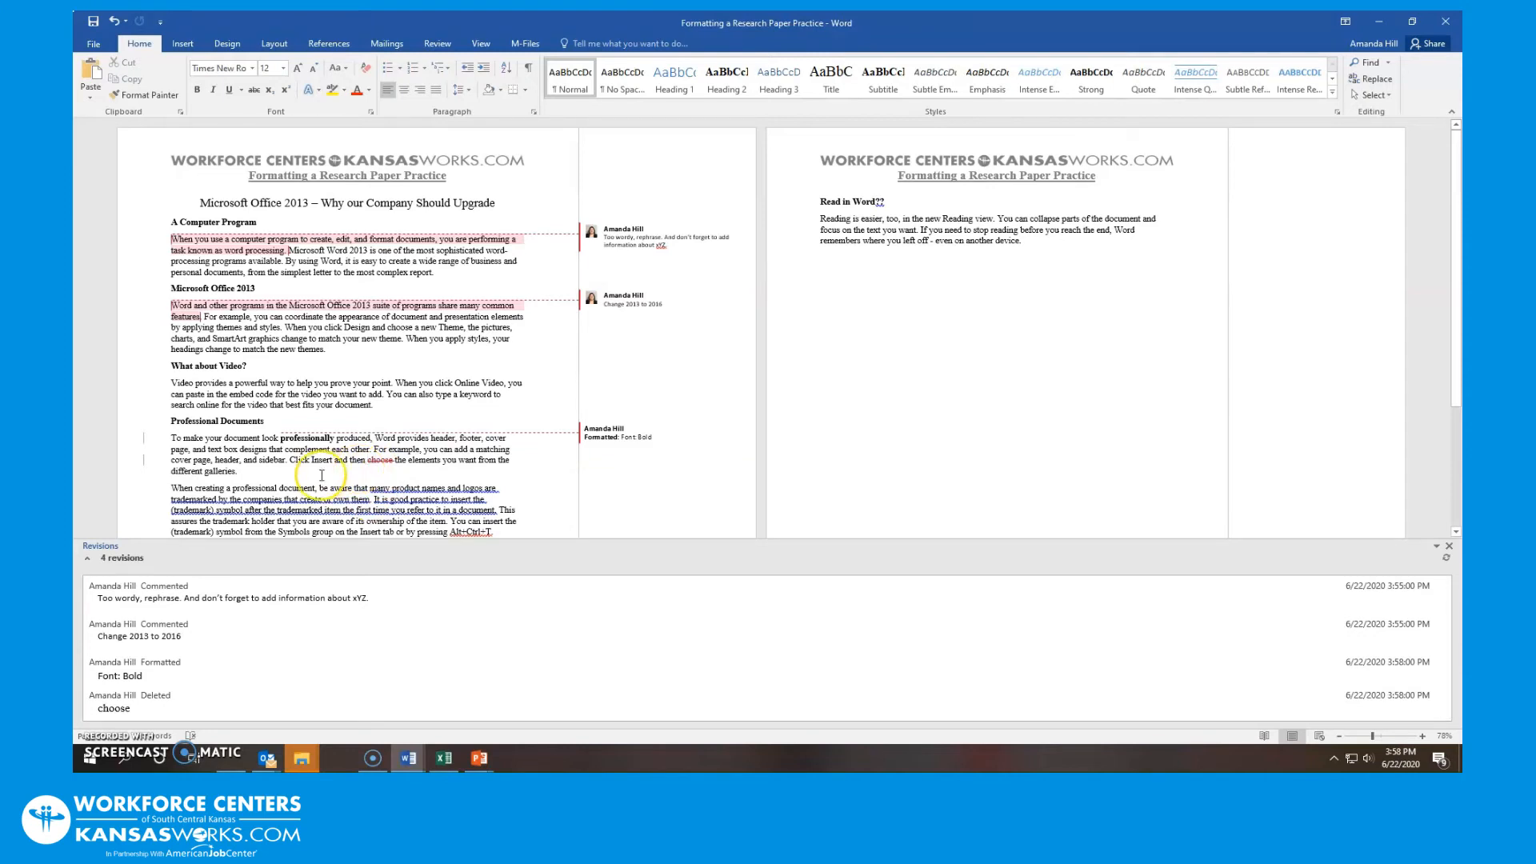
Step: Close the horizontal Reviewing Pane and show the revisions in a vertical Reviewing Pane
click(438, 43)
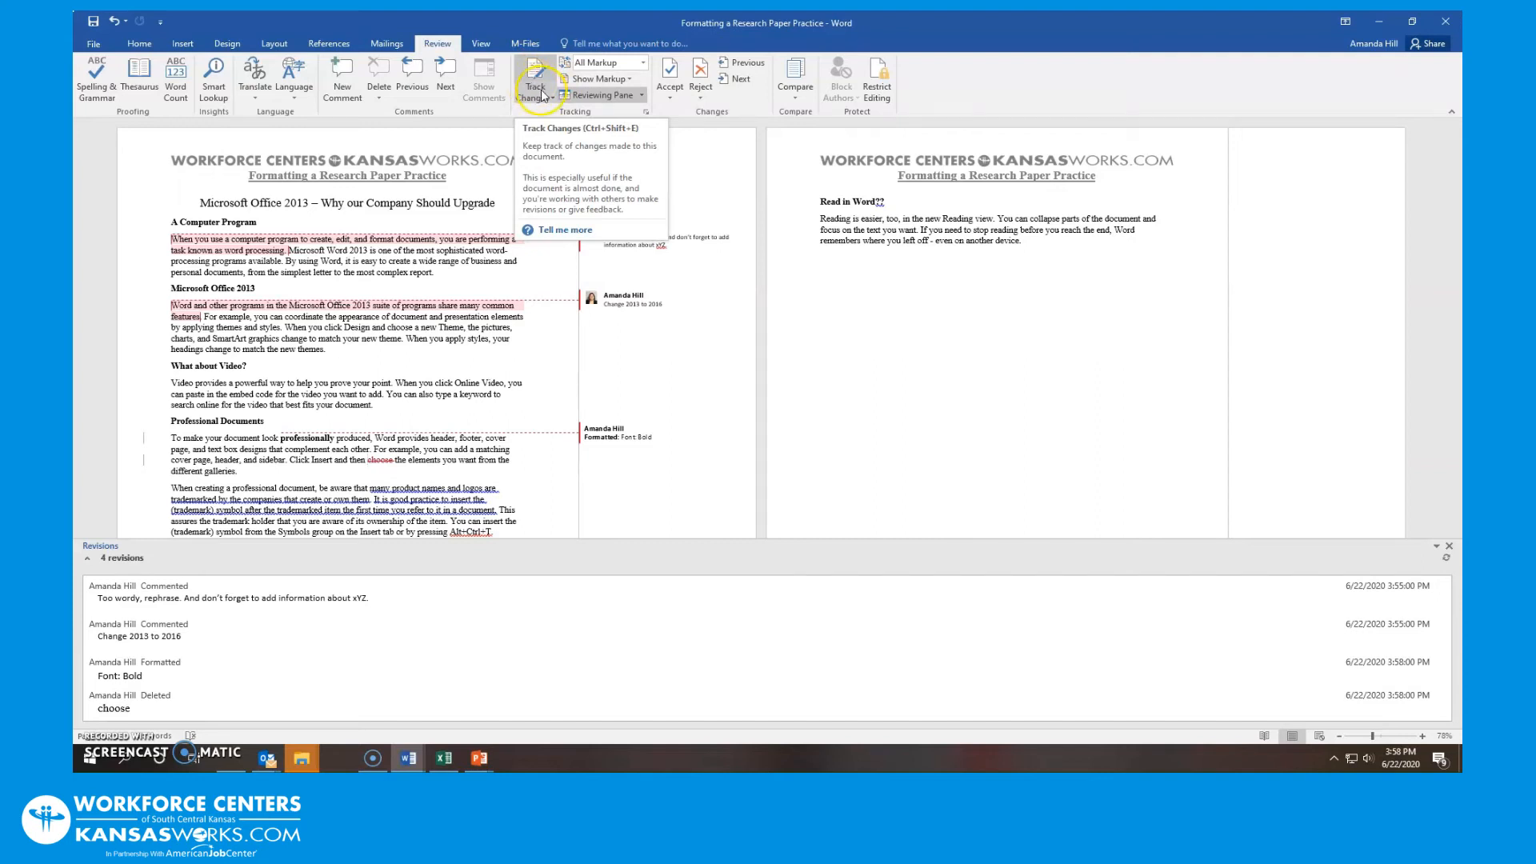
click(631, 95)
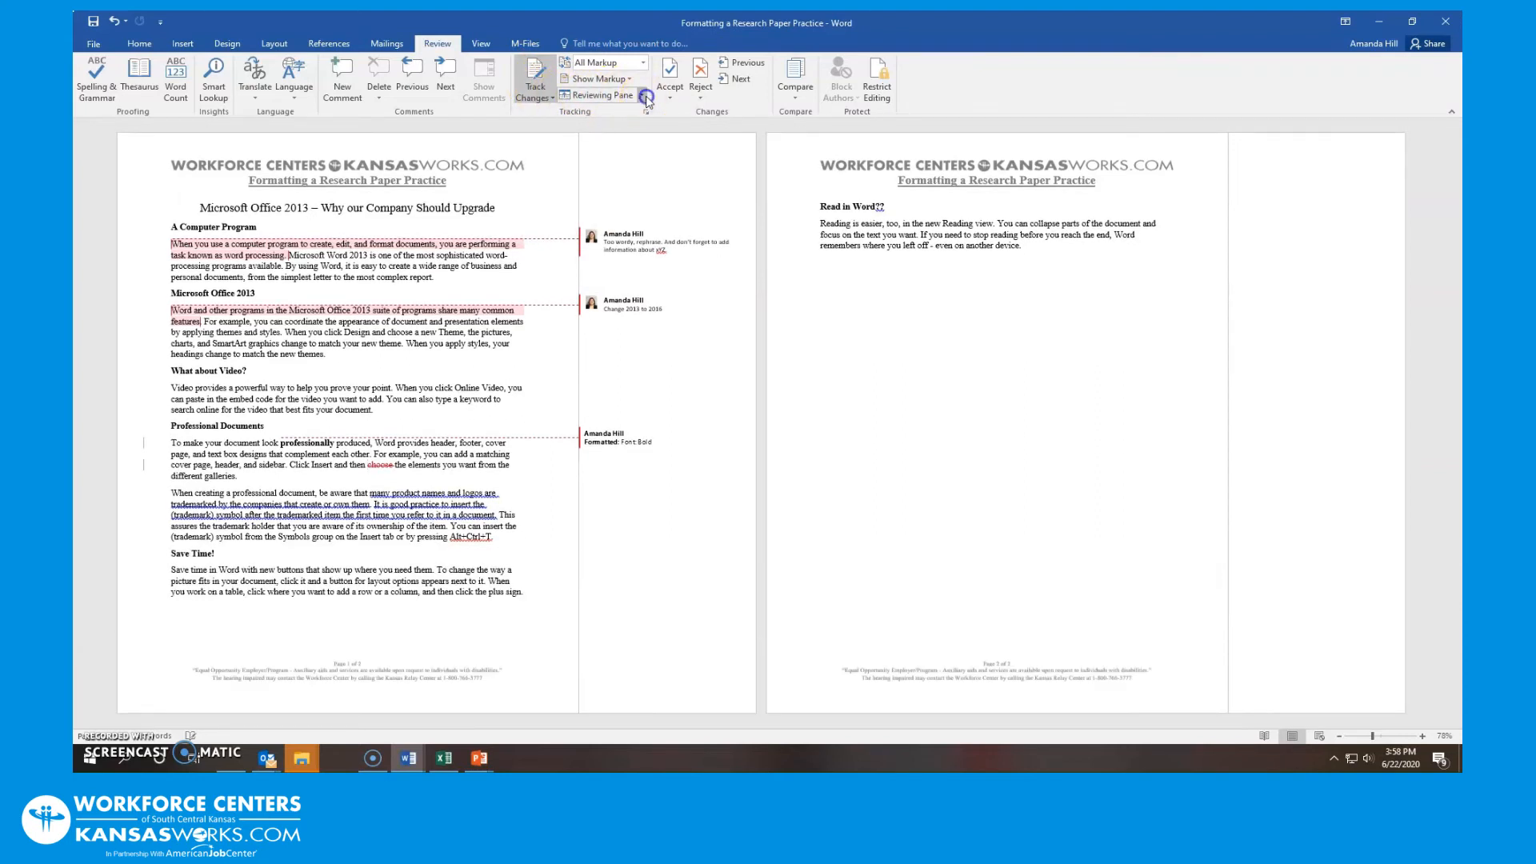
click(640, 95)
click(640, 112)
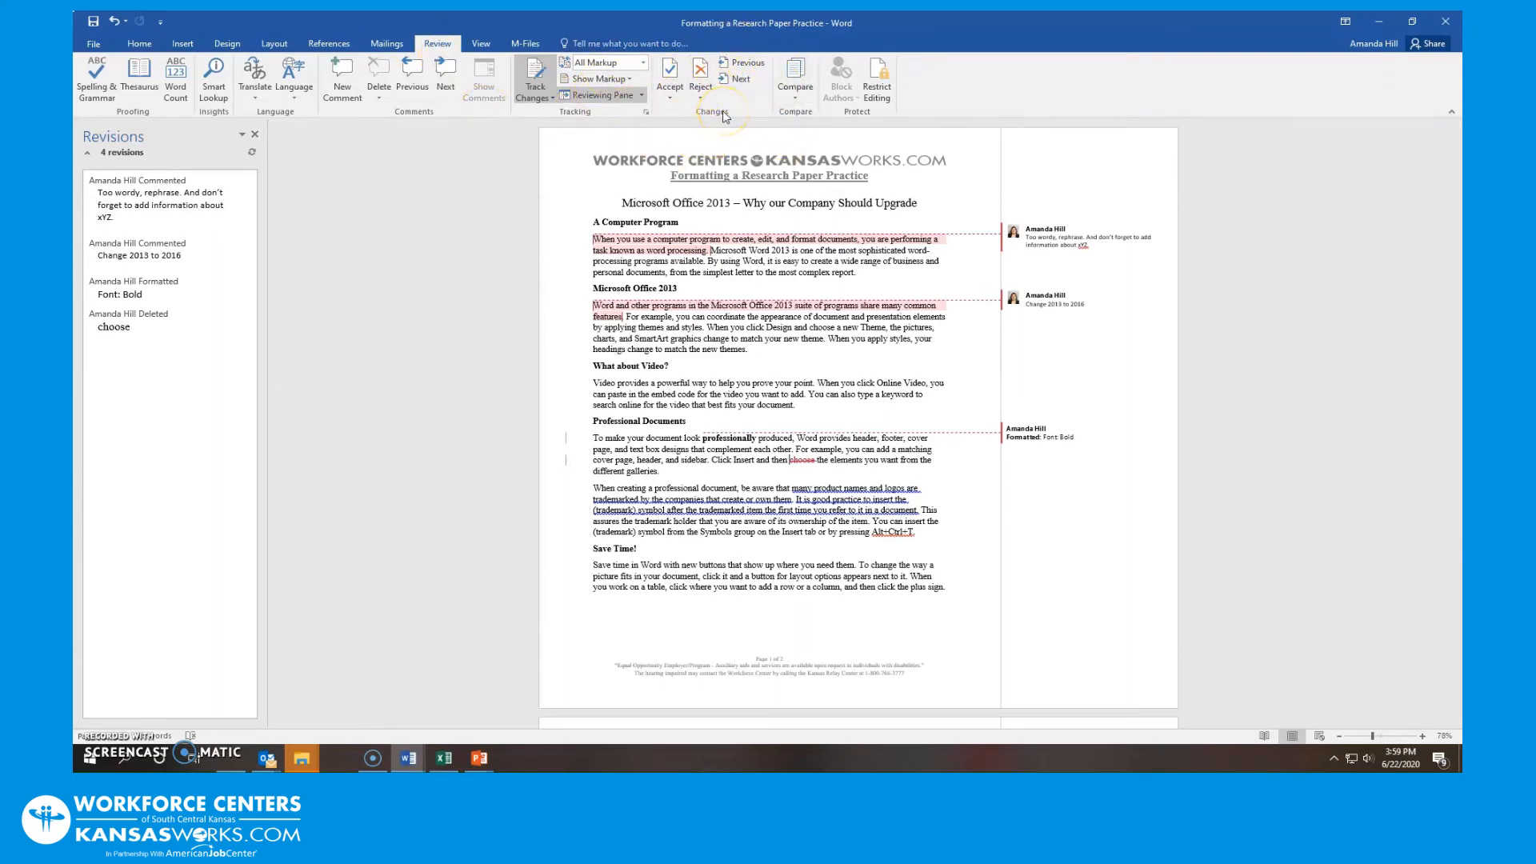
Step: Accept the tracked deletion of "choose" and move past the first comment
click(672, 73)
click(672, 73)
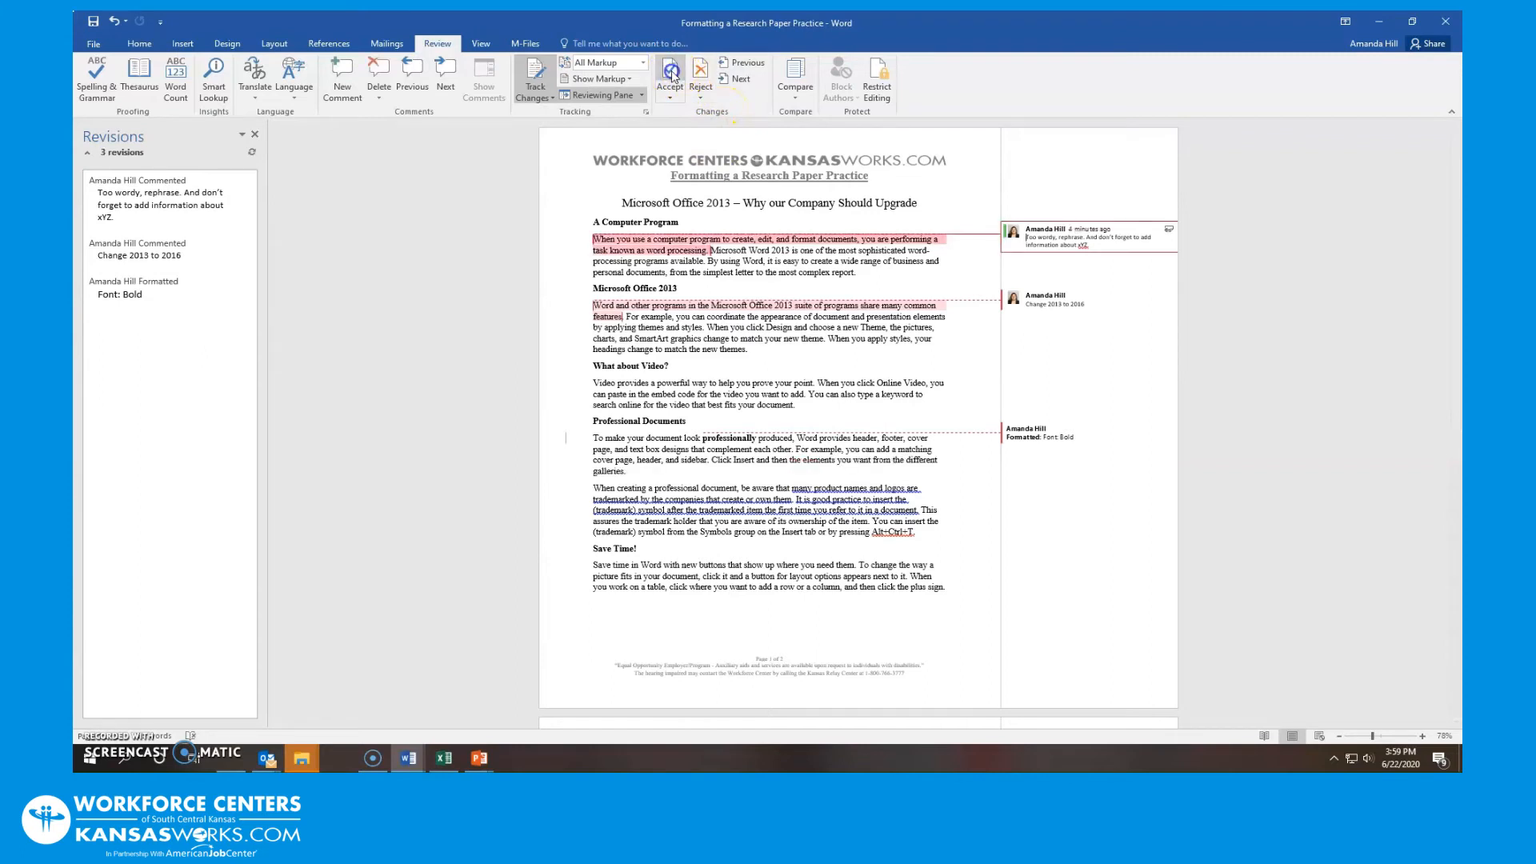
Step: Reject both comments and the tracked bold formatting on "professionally", and turn off Track Changes
click(709, 73)
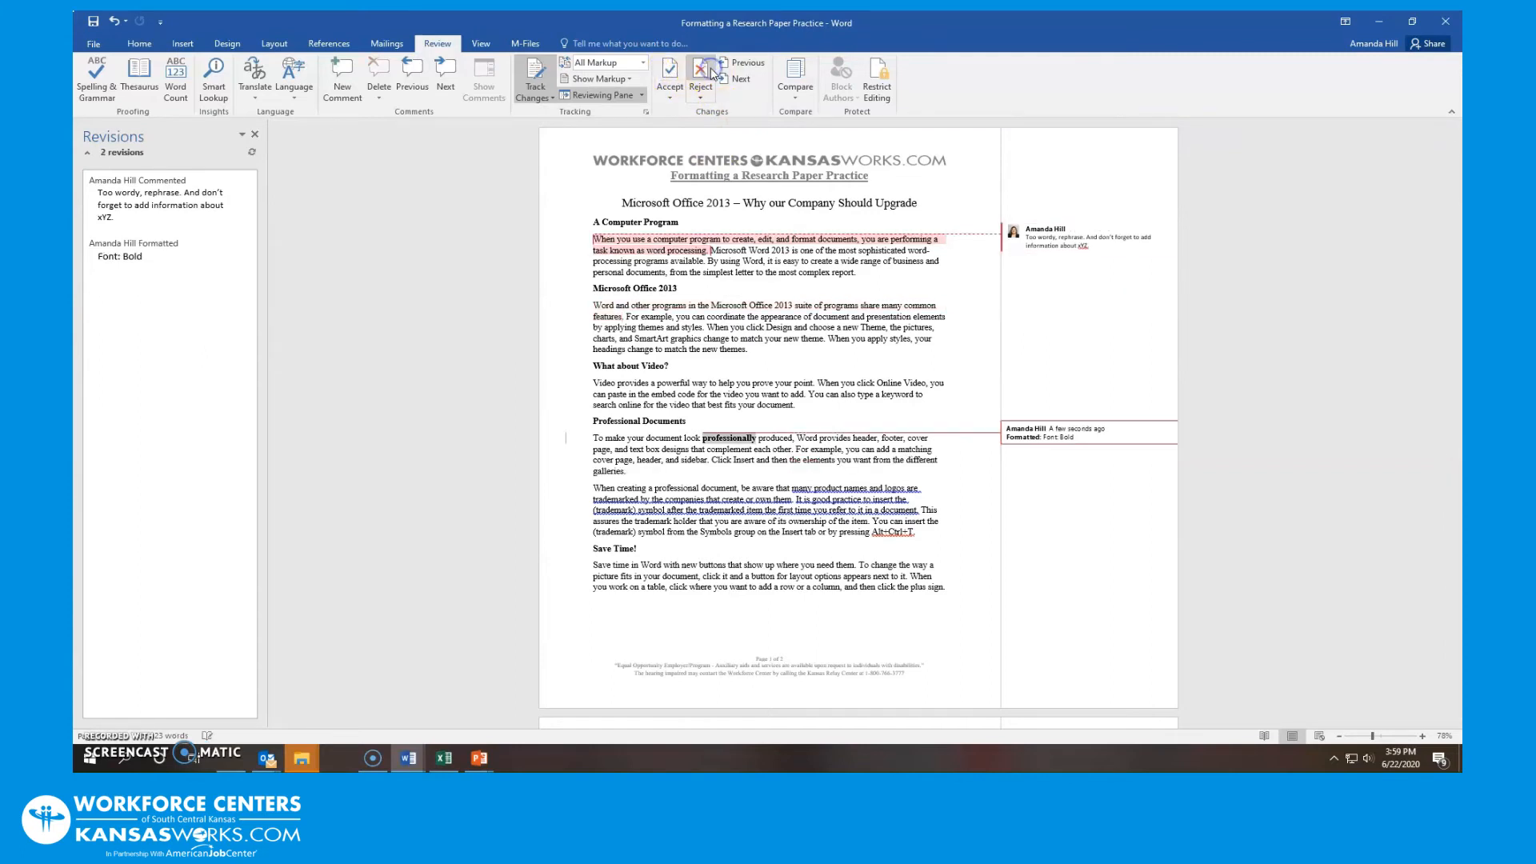
click(711, 74)
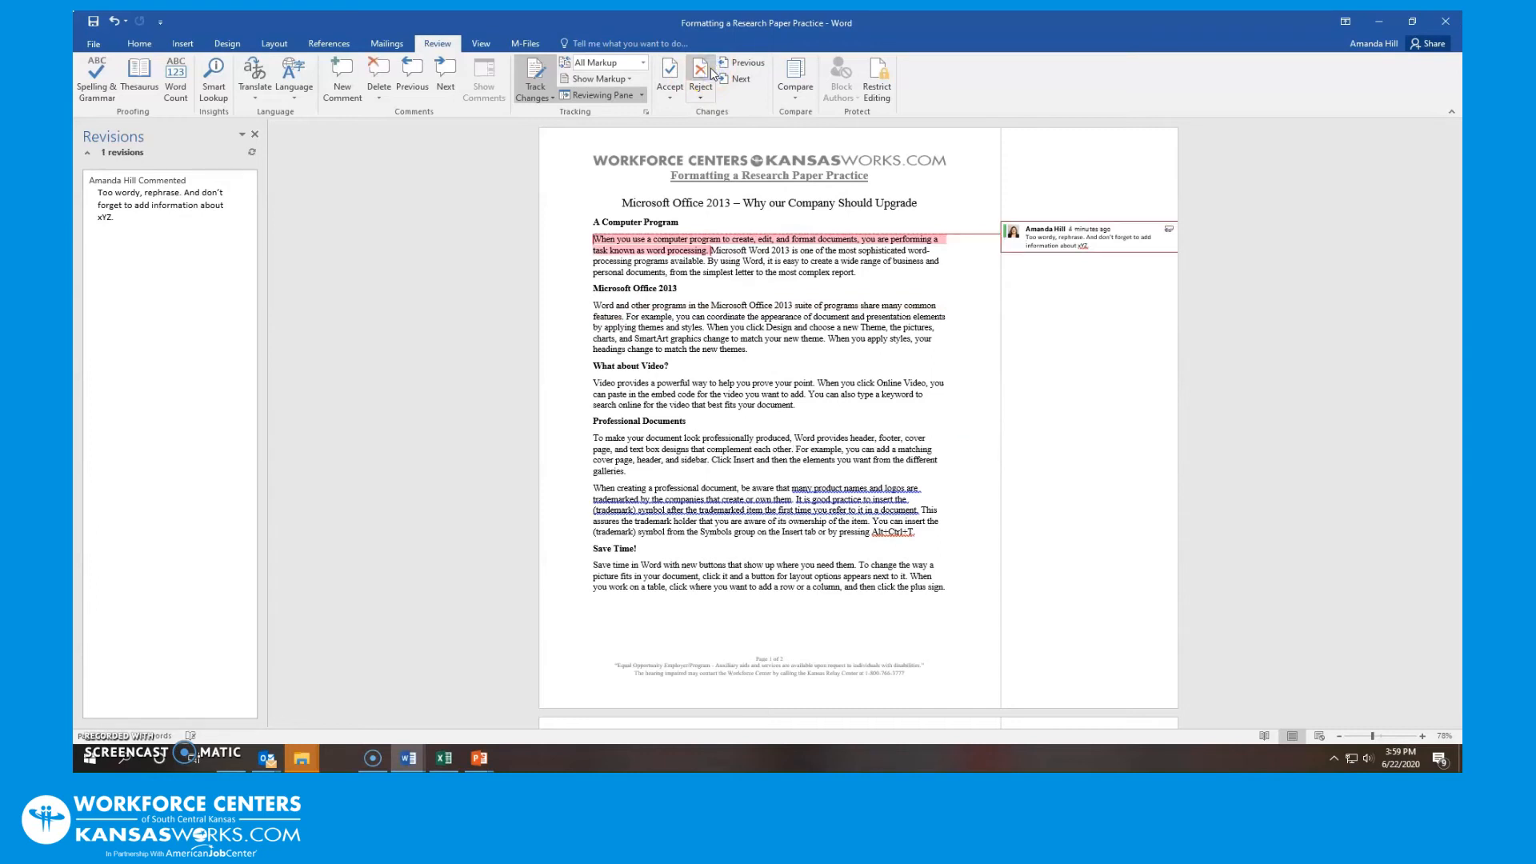
click(739, 438)
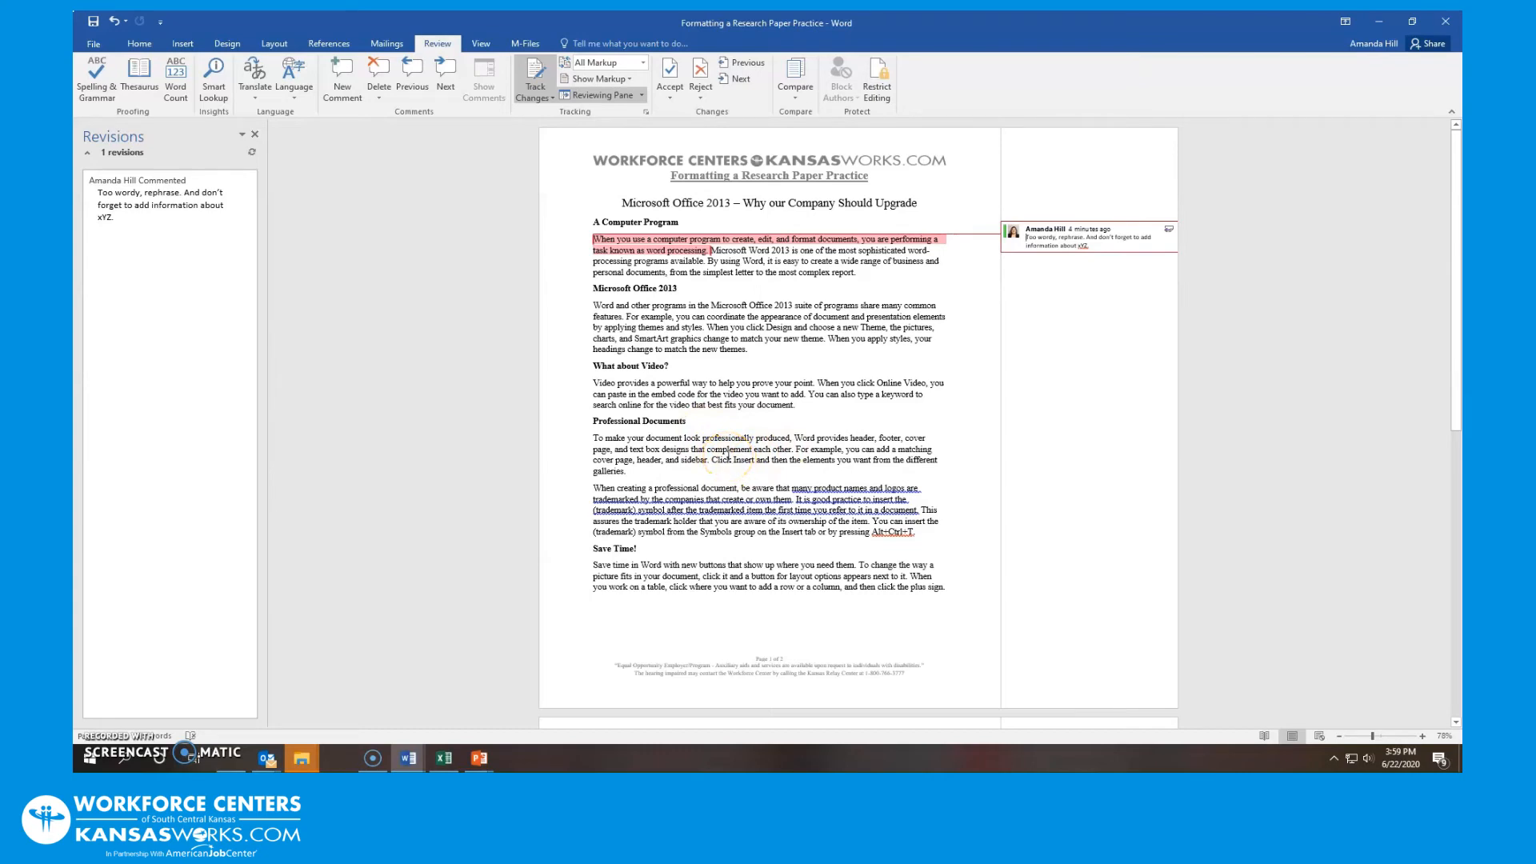
click(701, 74)
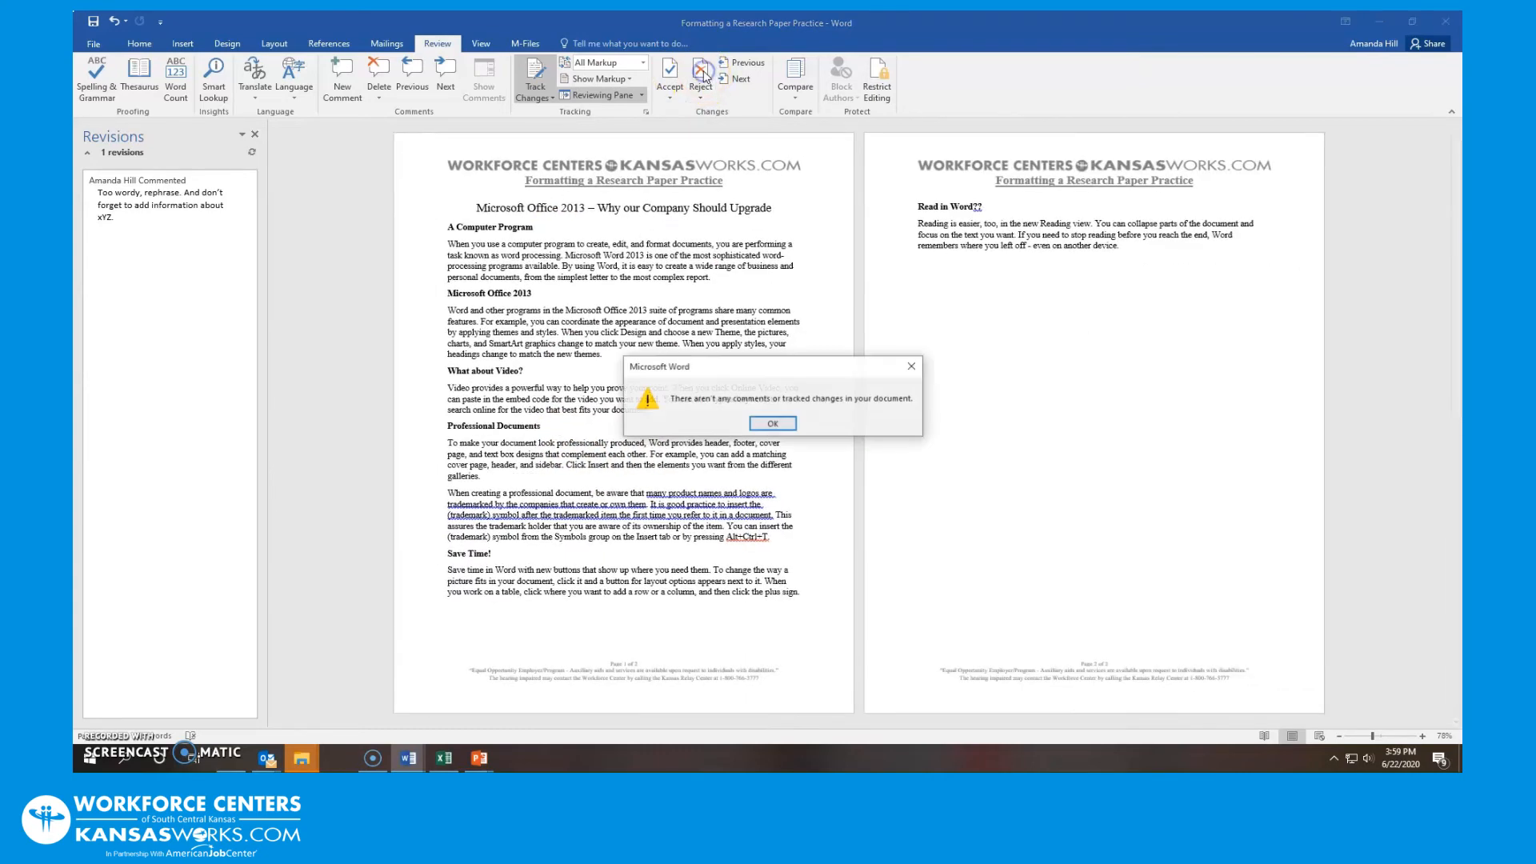
click(773, 424)
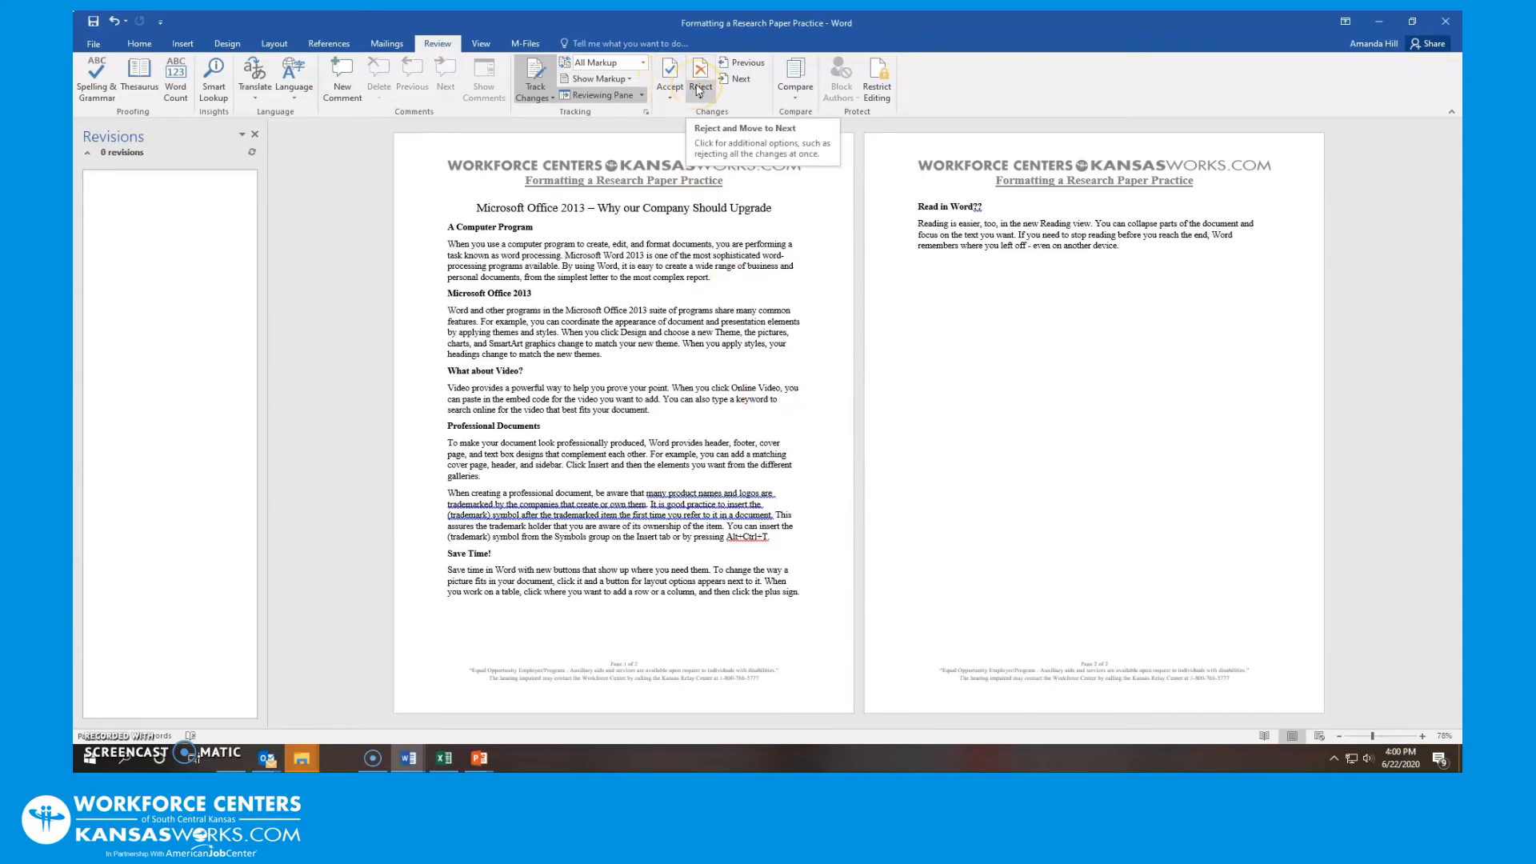
click(534, 85)
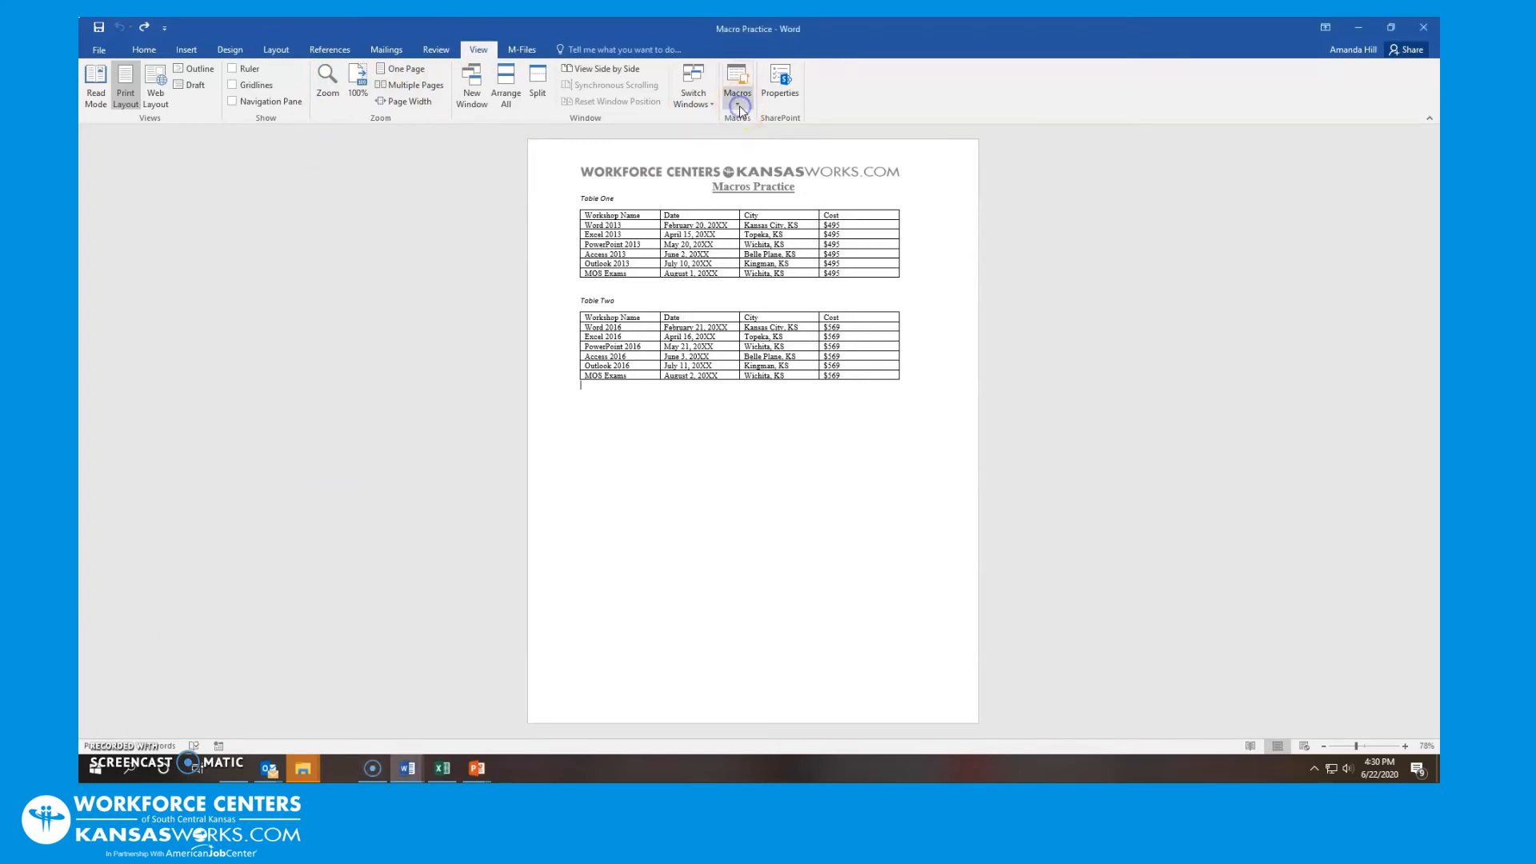
Step: Set up a new macro recording named ARIALBLACKRED and open its keyboard shortcut assignment
click(738, 104)
click(746, 138)
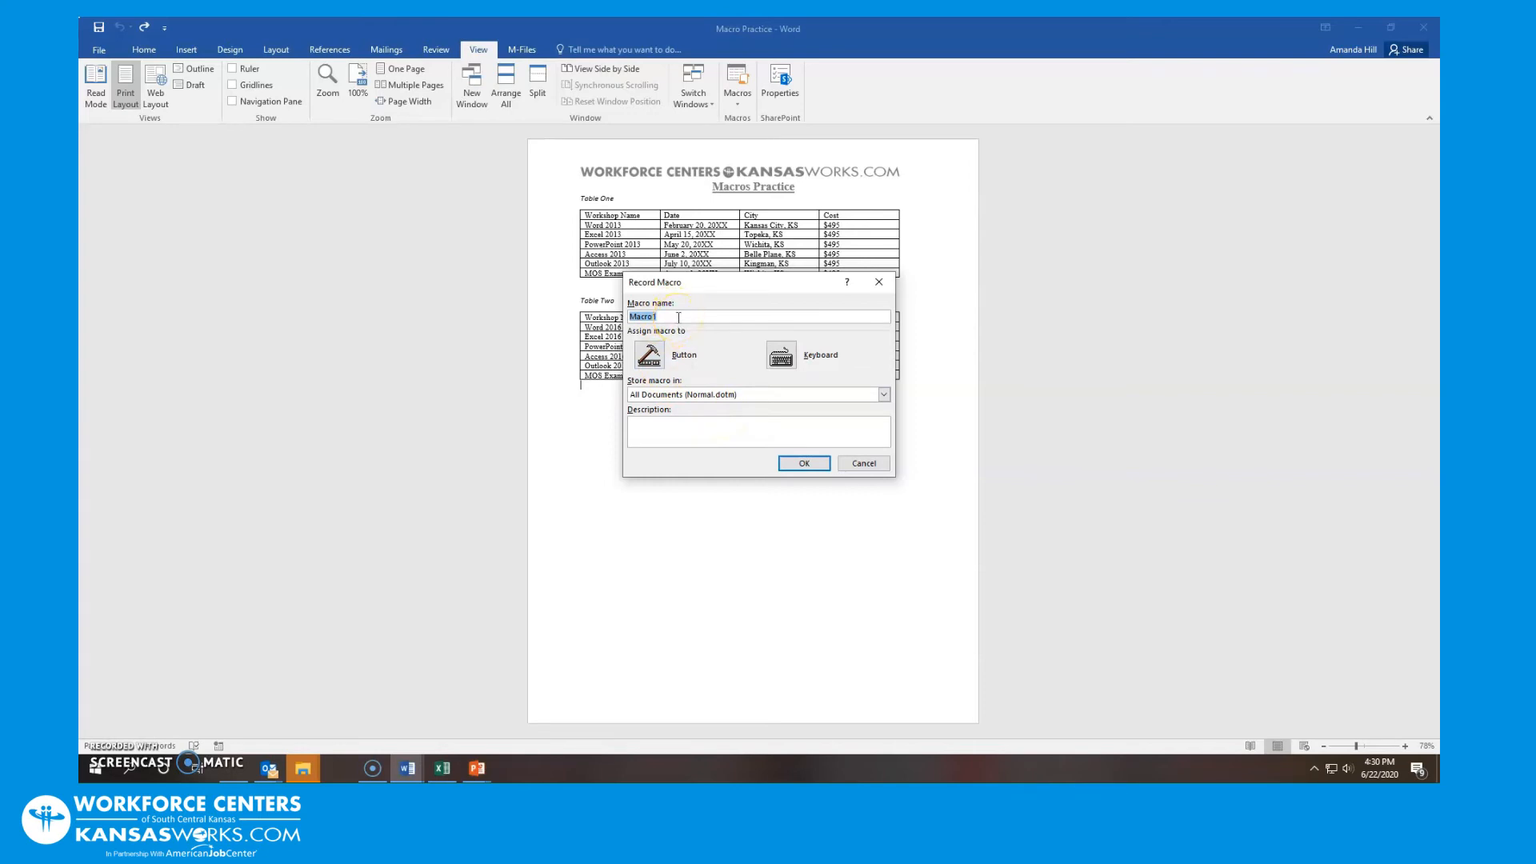
text(ARIALBLAKC)
key(BackSpace)
text(KRED)
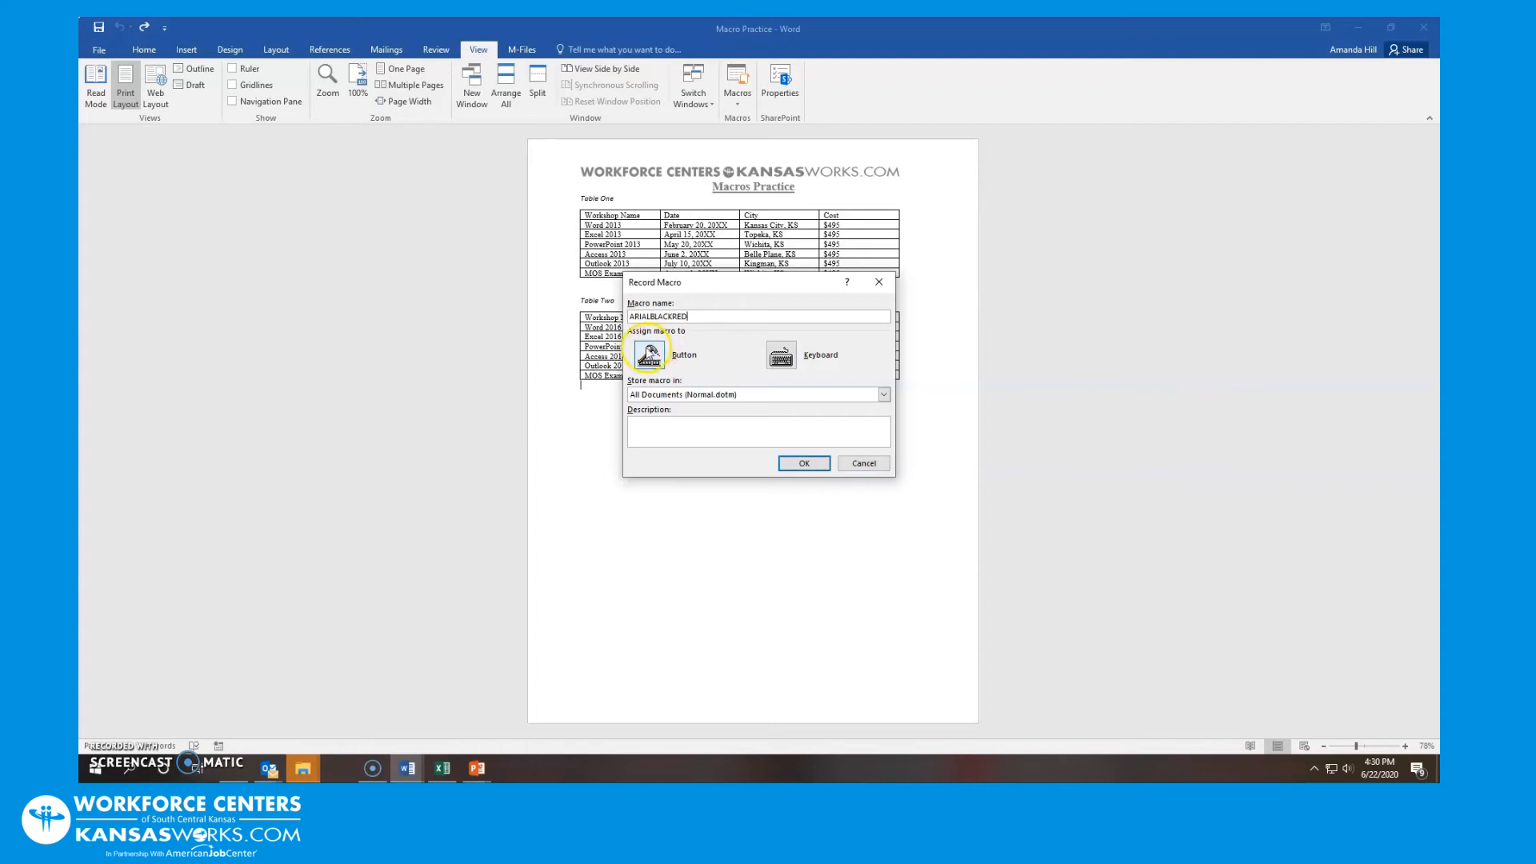
click(794, 358)
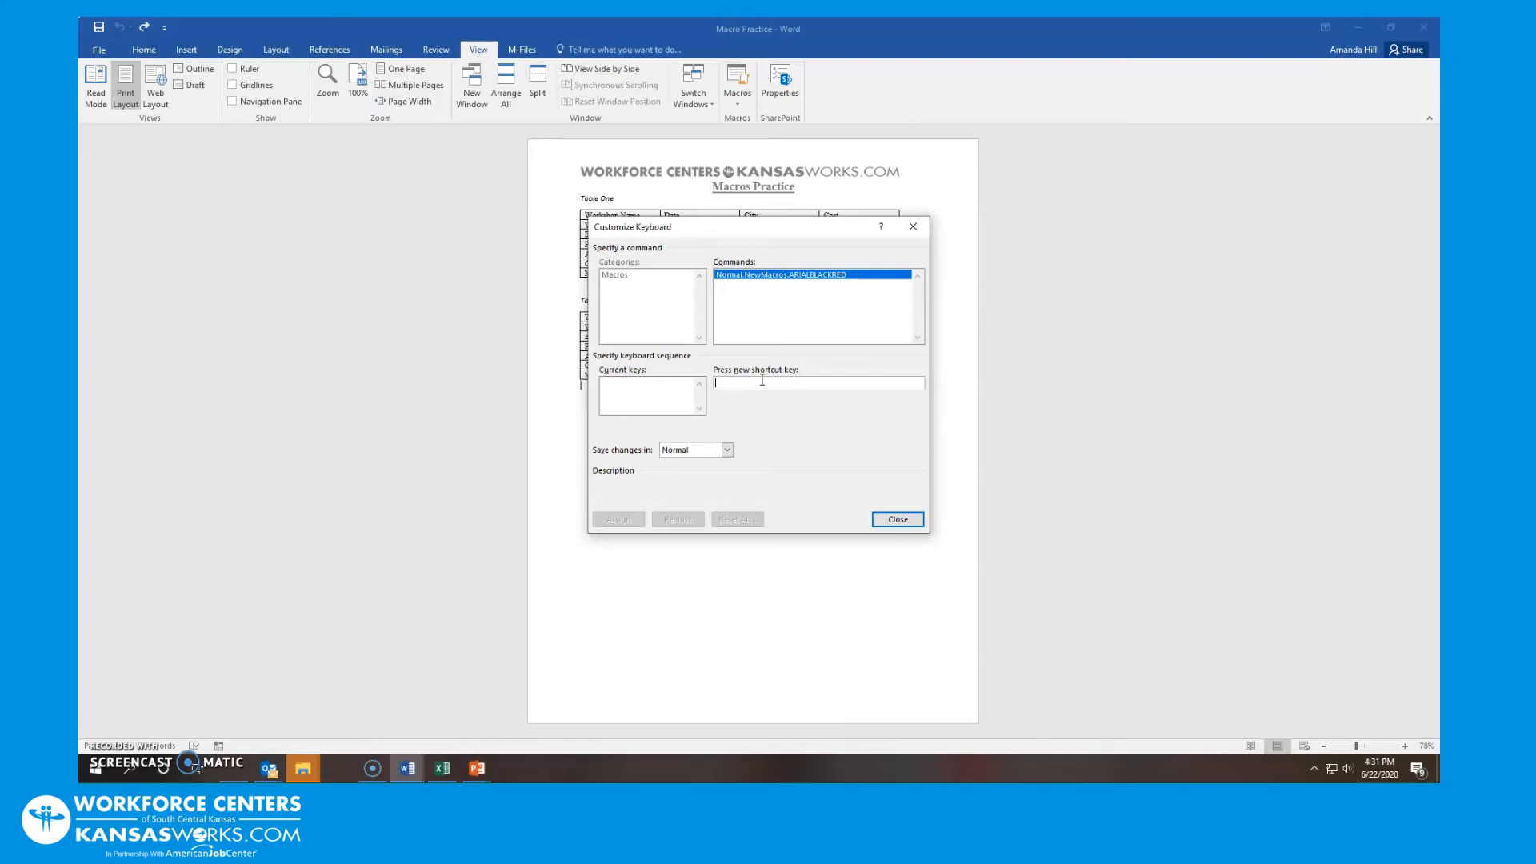
key(ctrl+t)
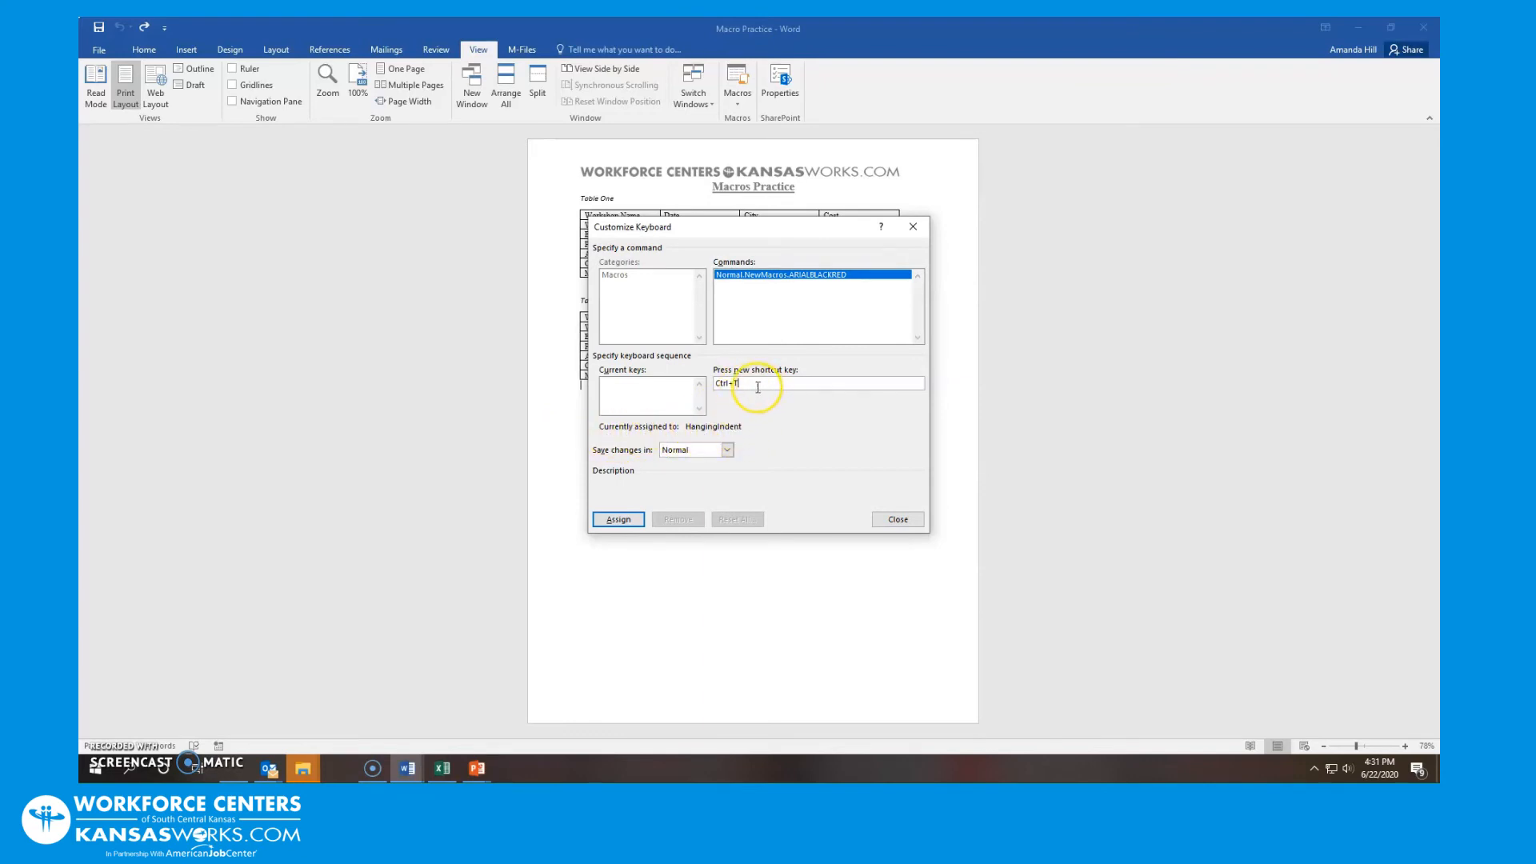
key(BackSpace)
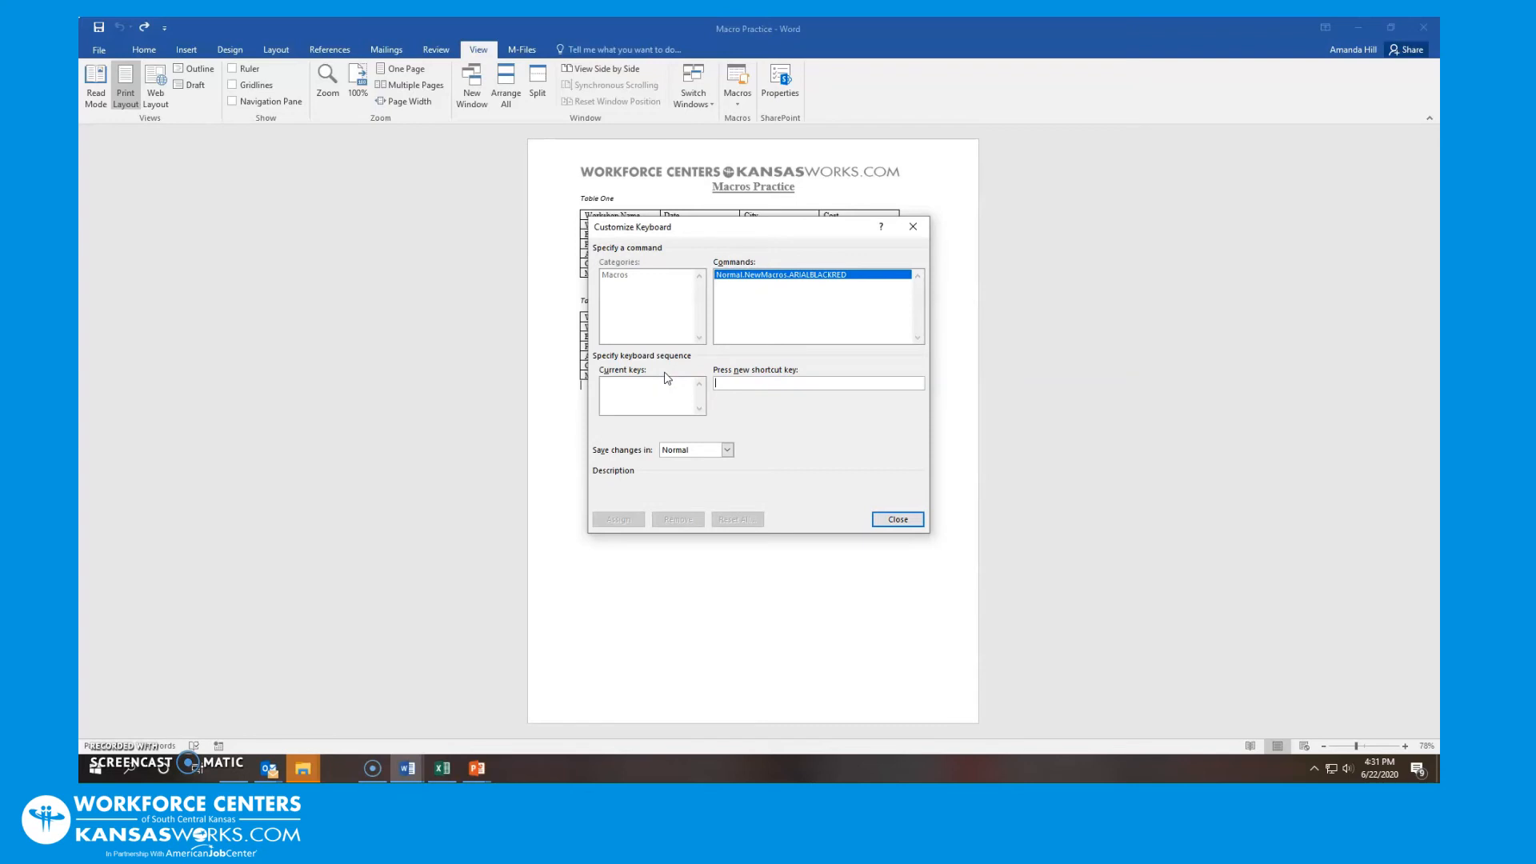
key(alt+t)
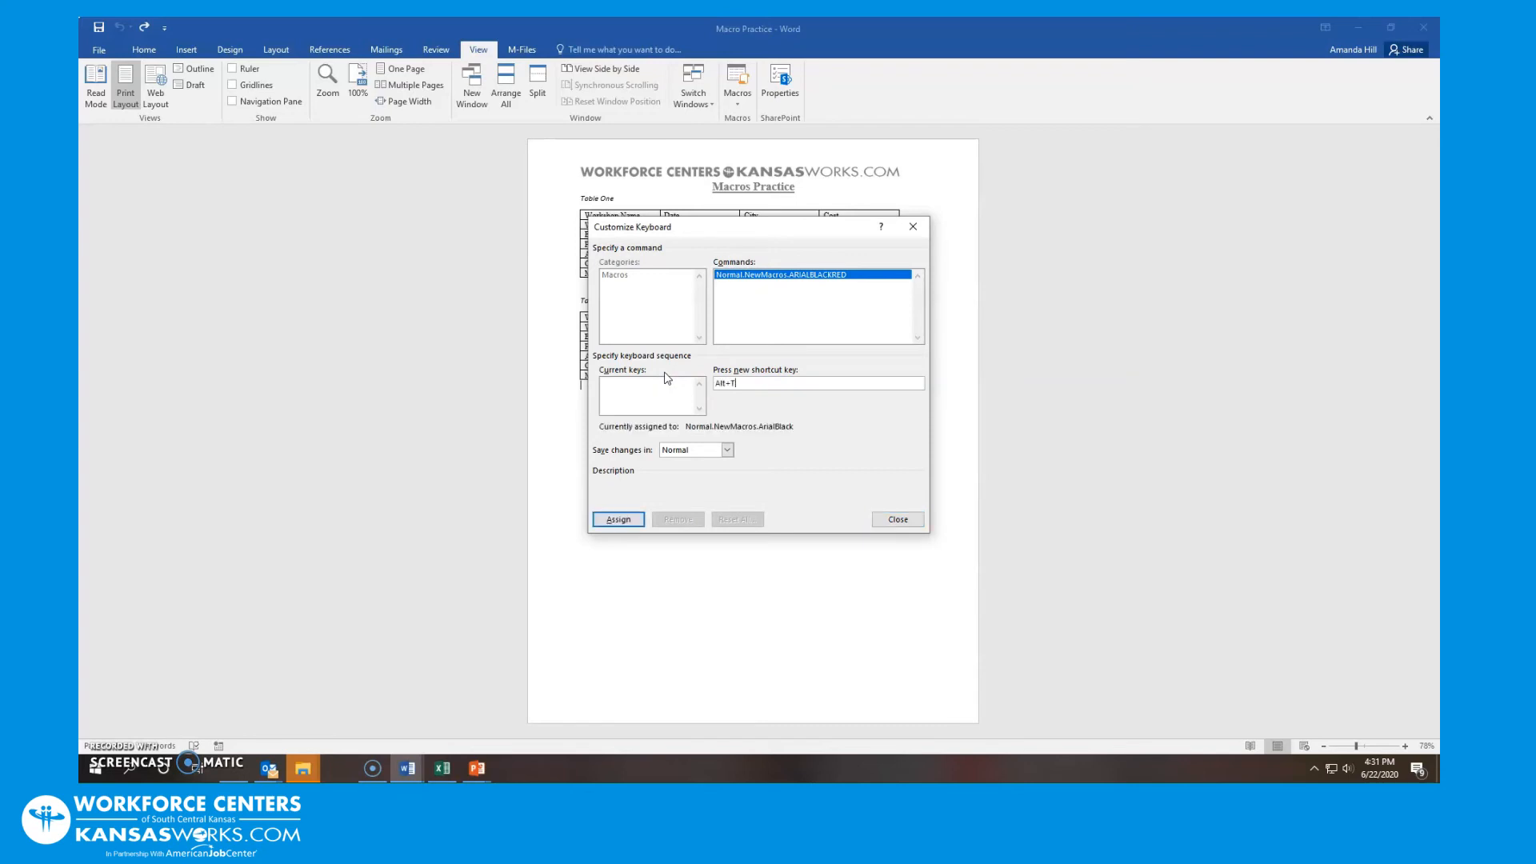
click(700, 432)
drag(745, 383, 703, 388)
key(BackSpace)
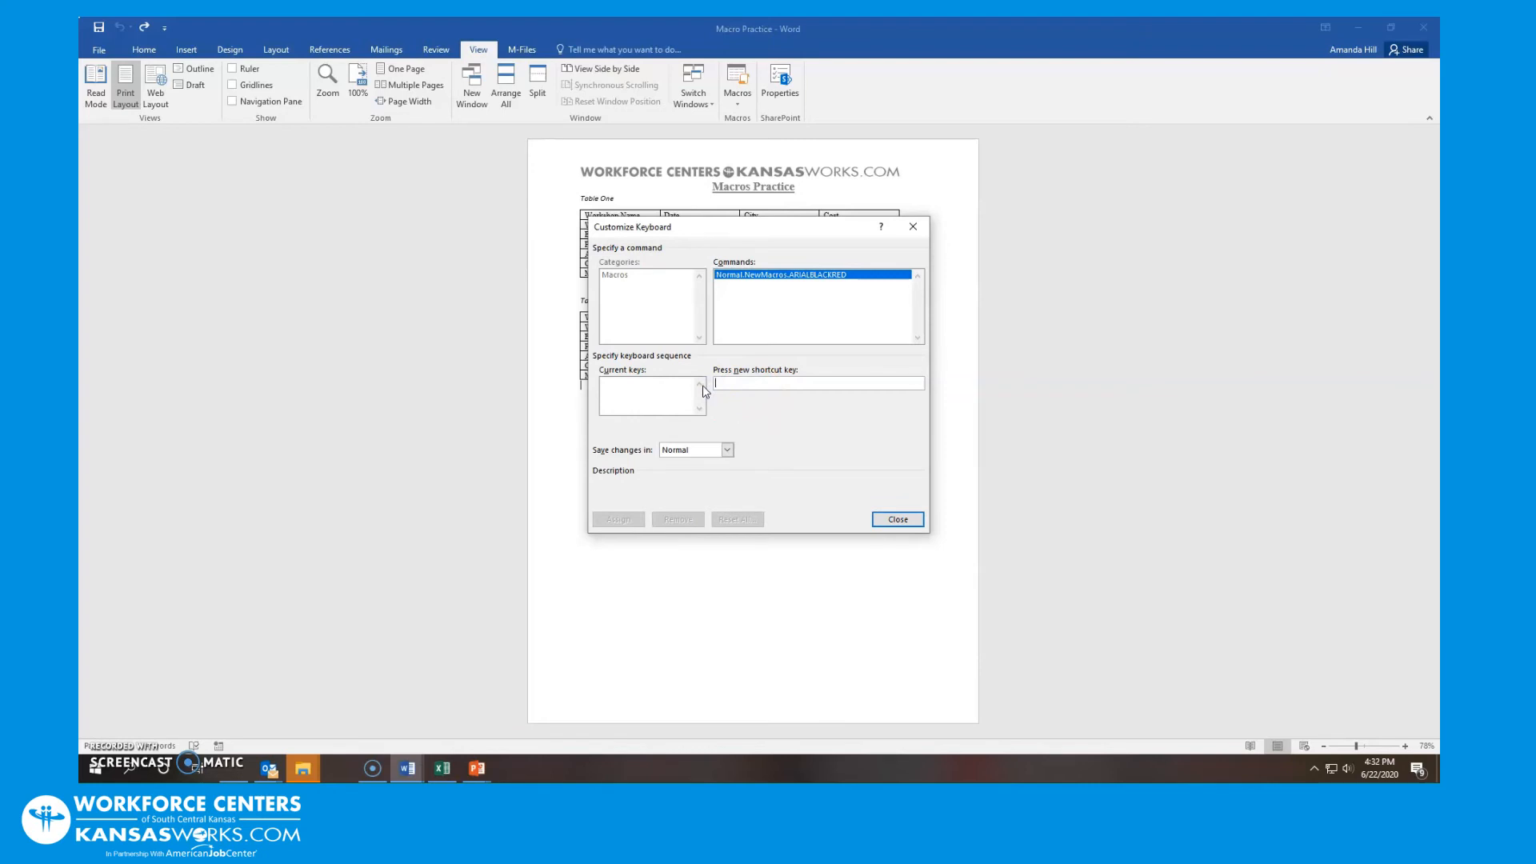
key(ctrl+r)
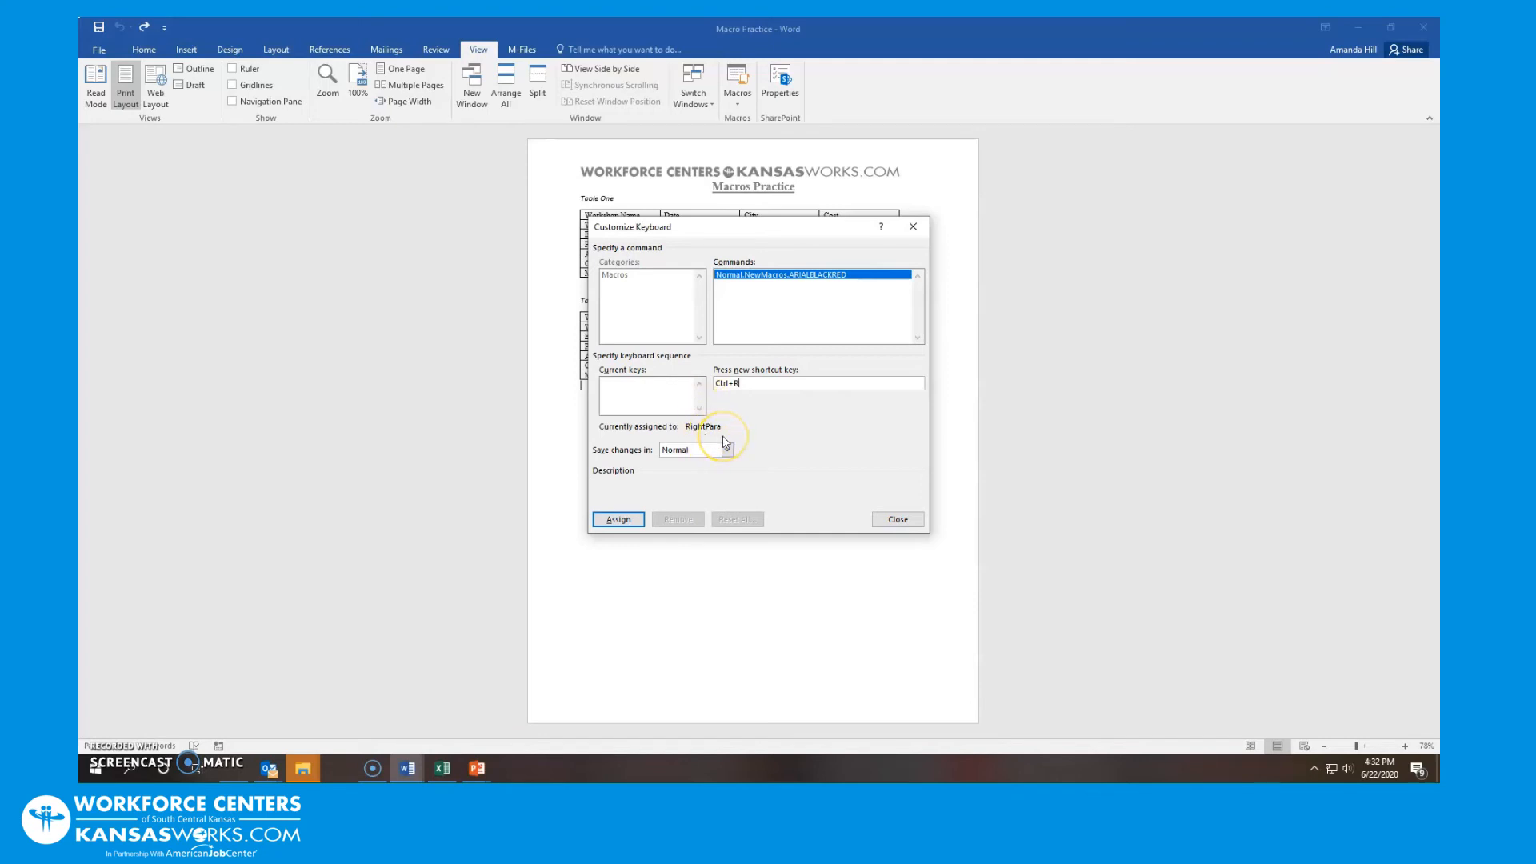
key(BackSpace)
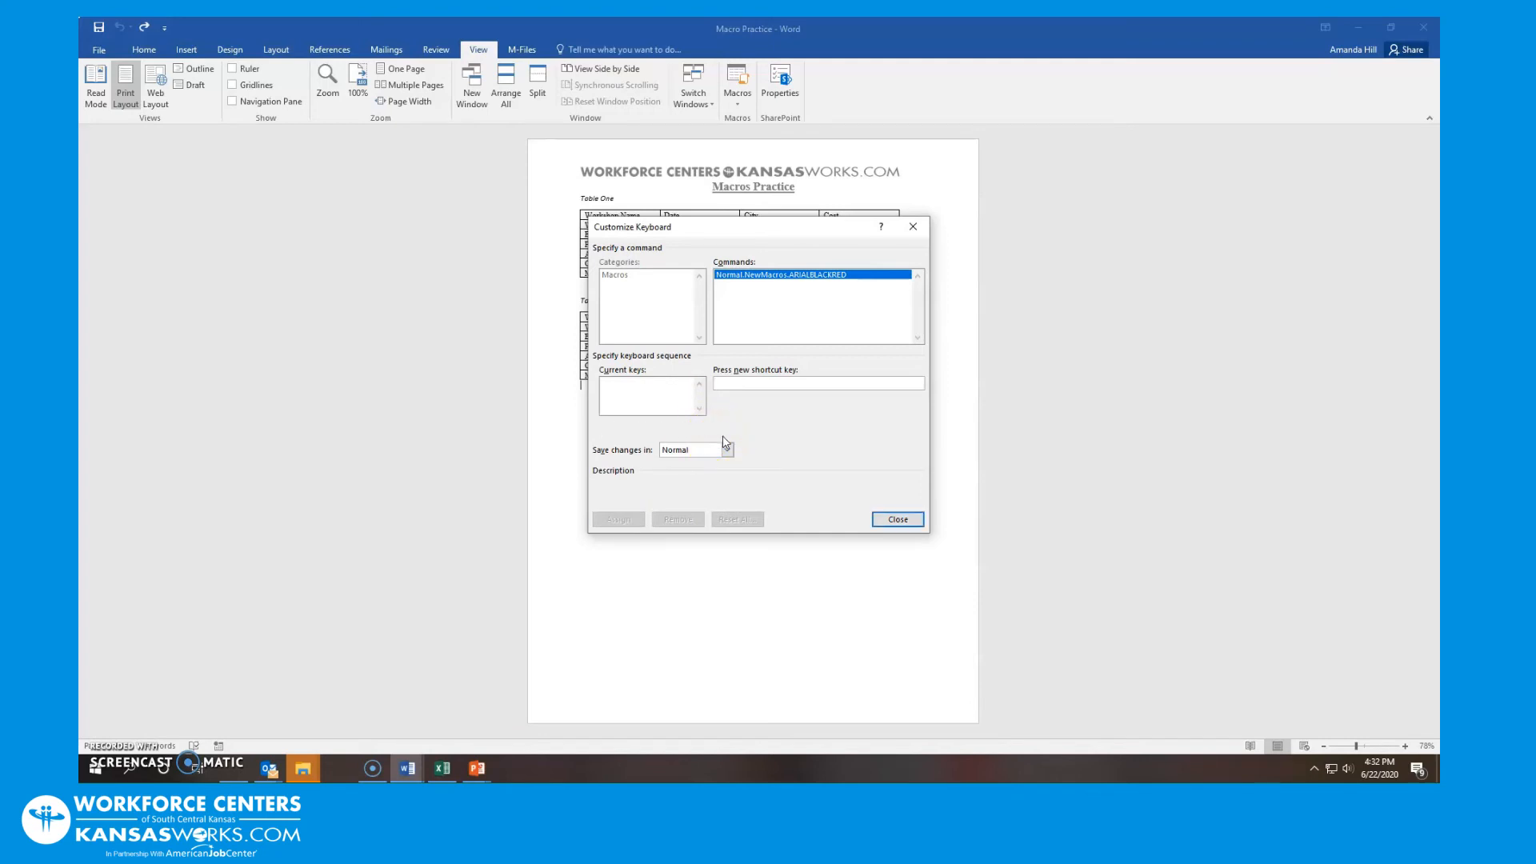
Step: Assign the shortcut Alt+R to the ARIALBLACKRED macro and start recording
key(alt+r)
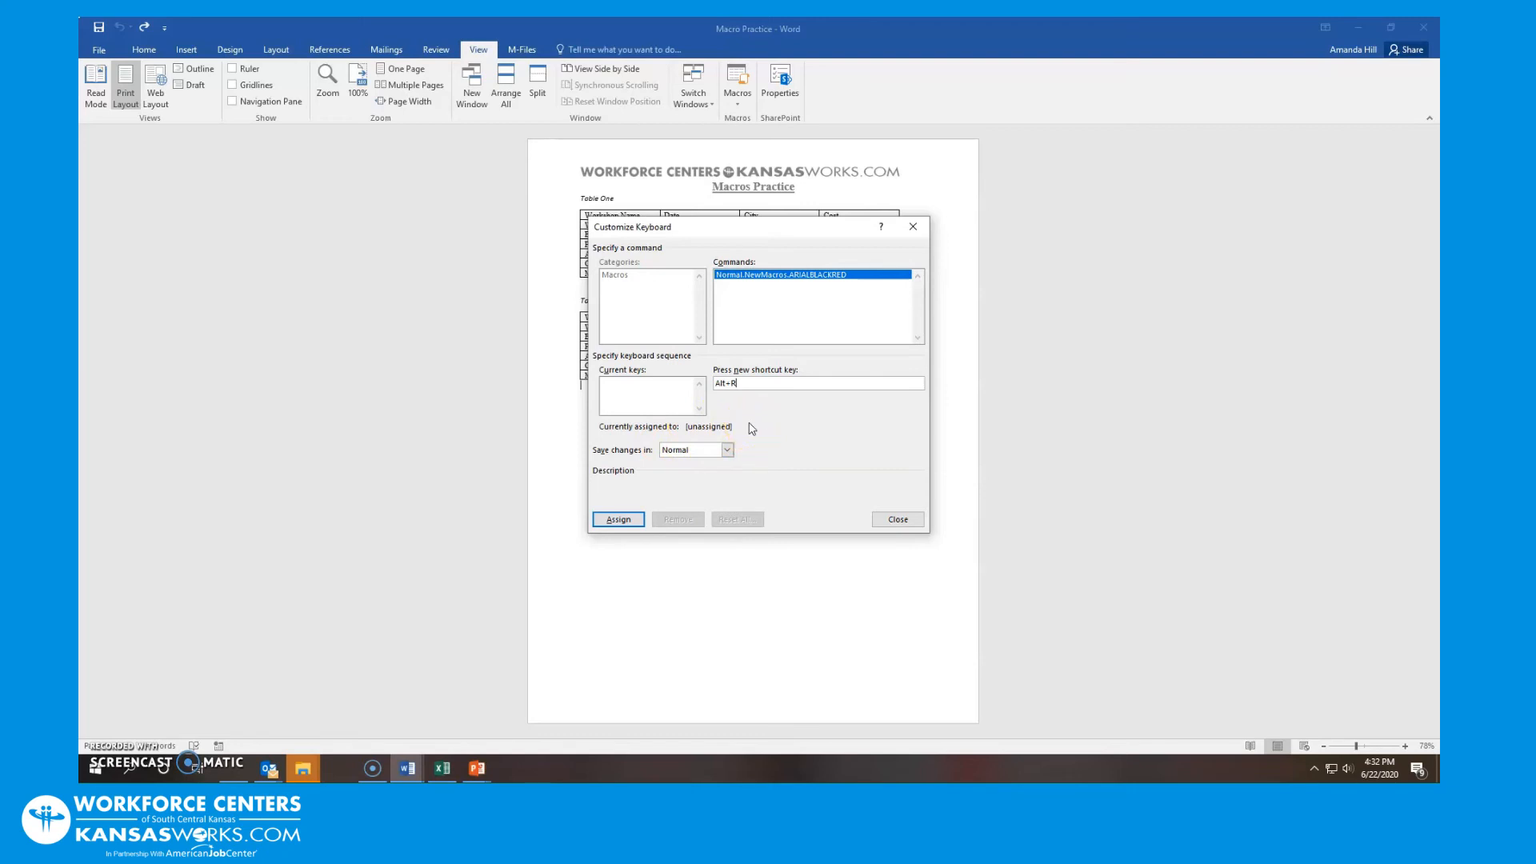
click(628, 518)
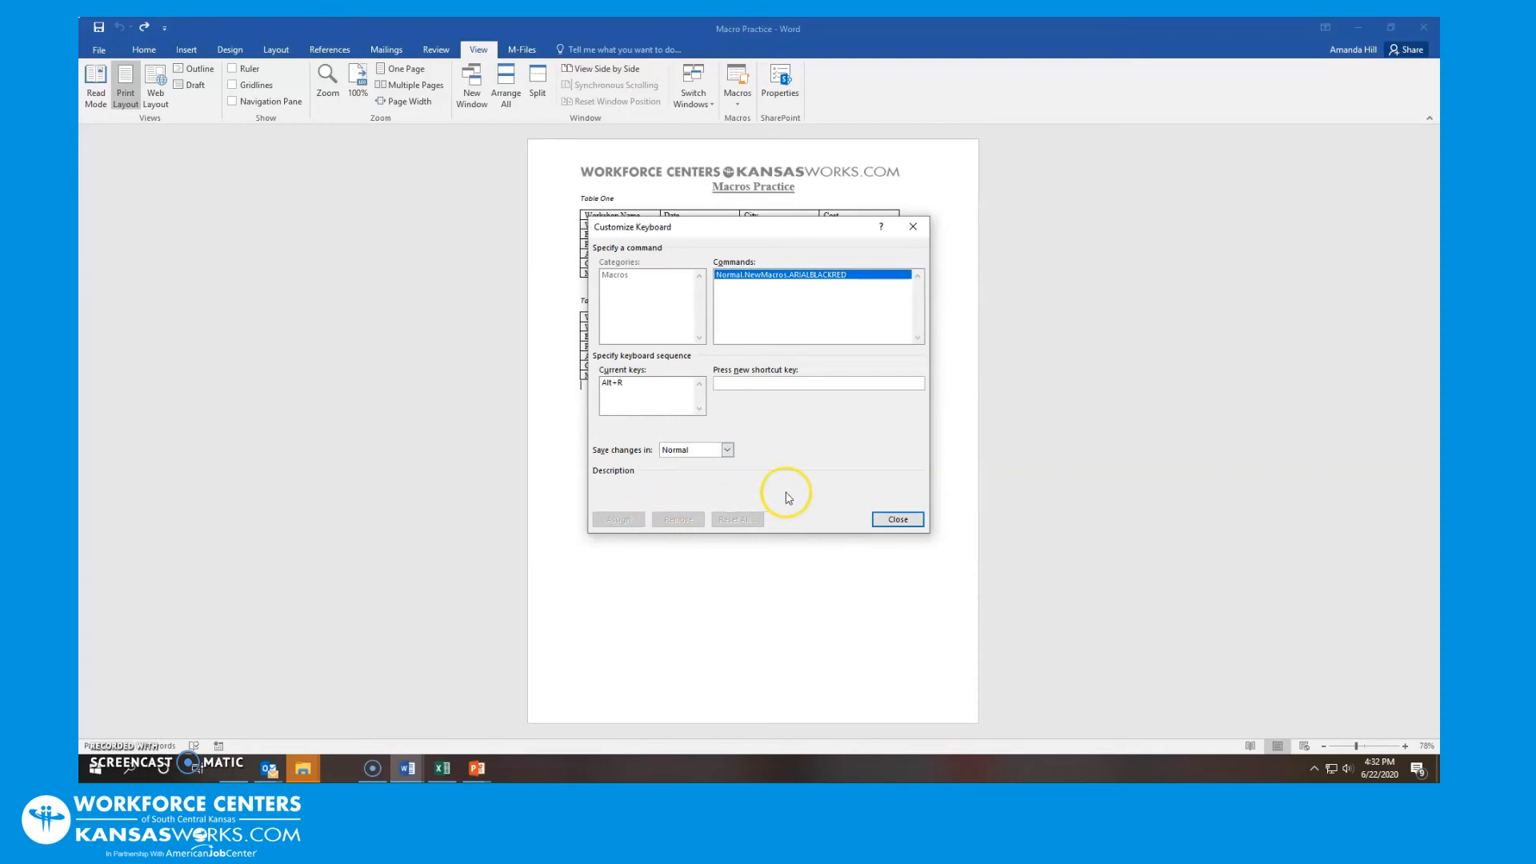
click(897, 519)
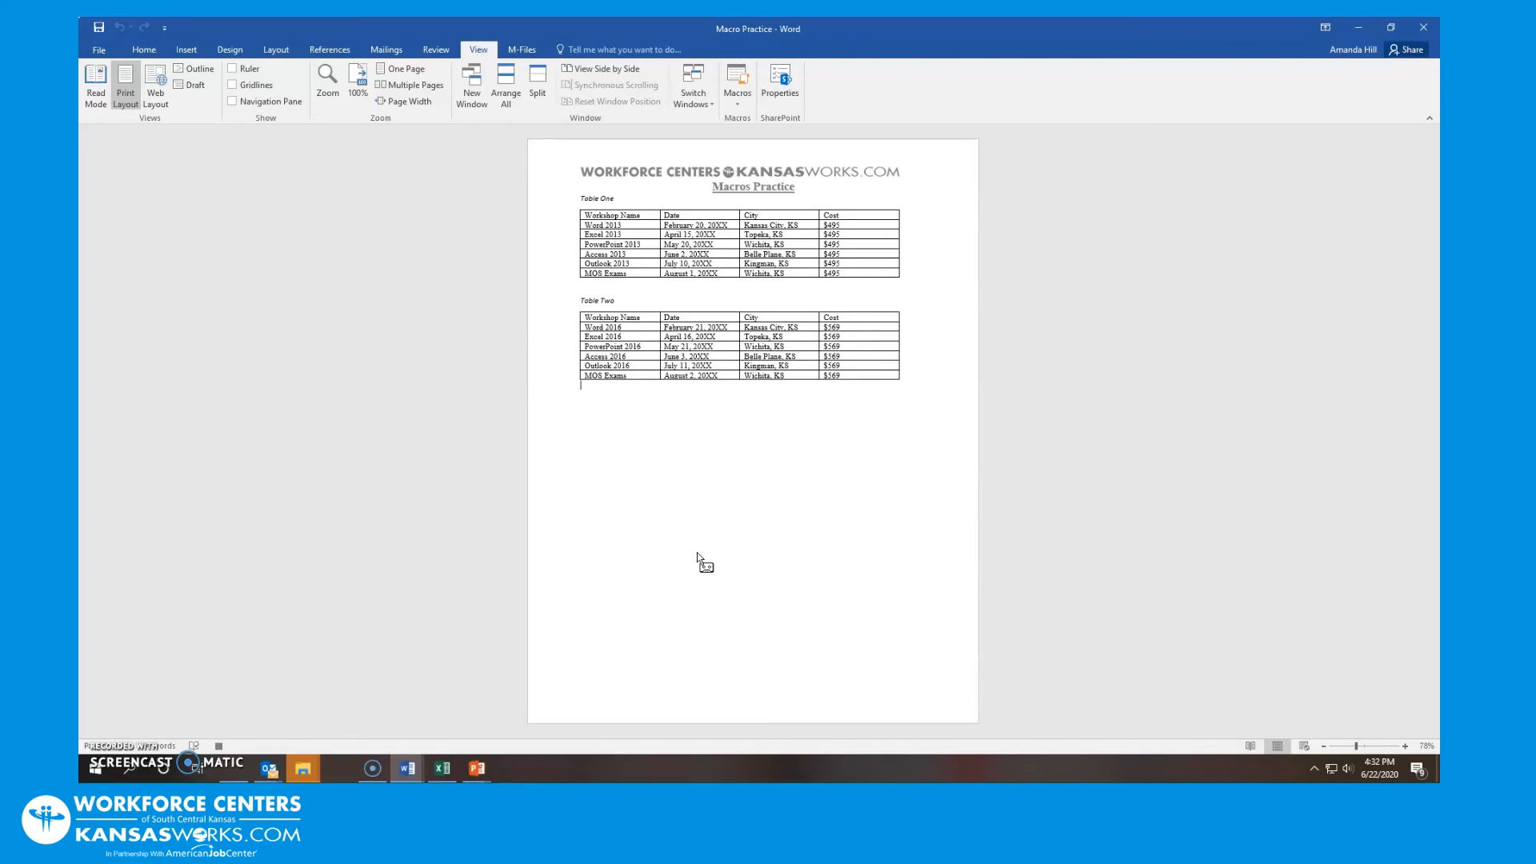
Step: Record the font formatting for the macro from the end of Table One: Arial Black, size 12, red font color
click(904, 275)
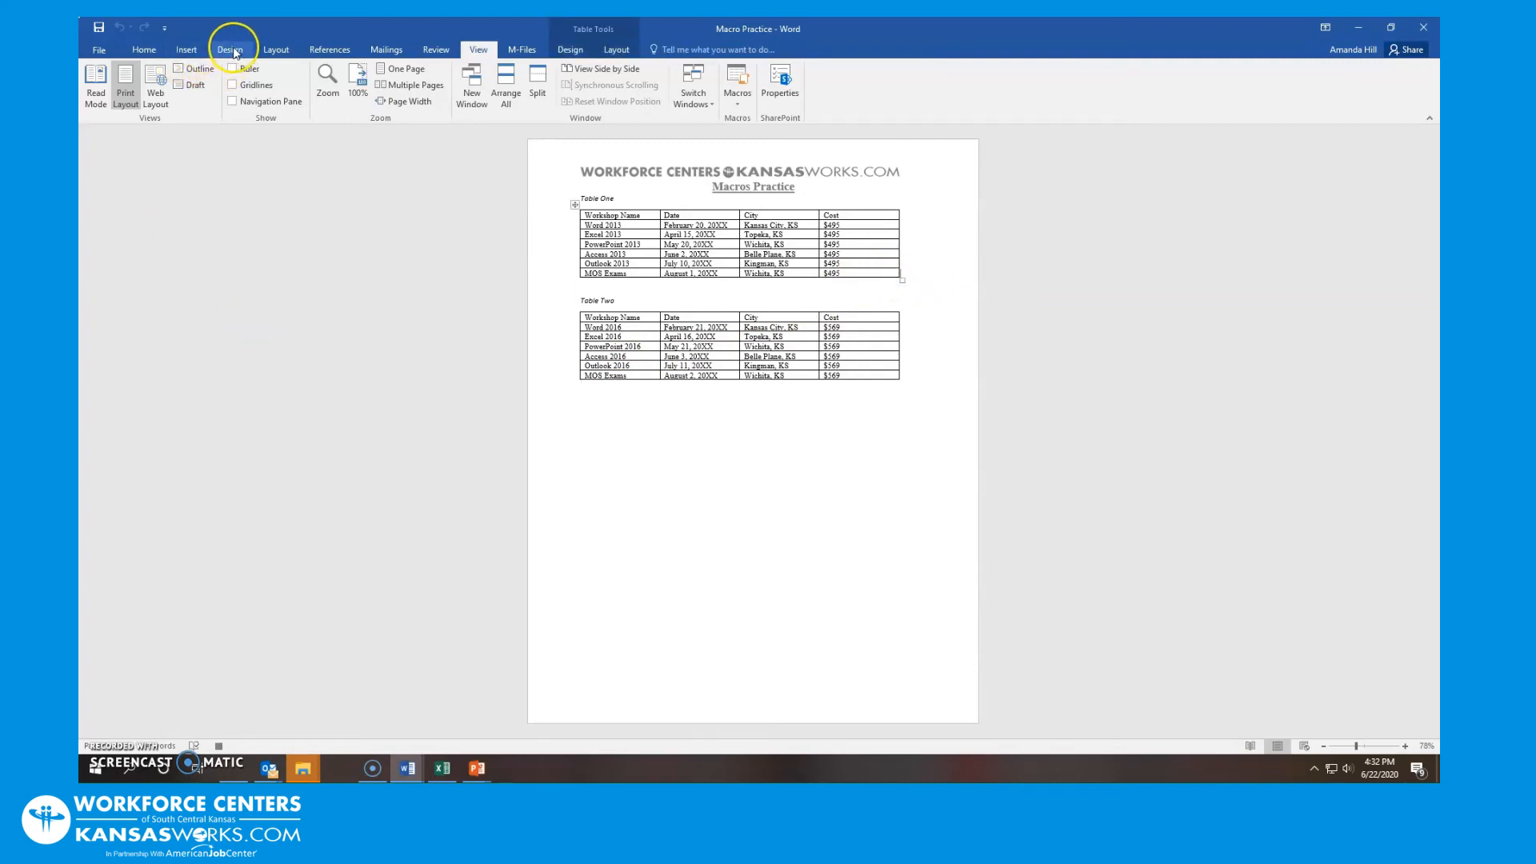
click(150, 50)
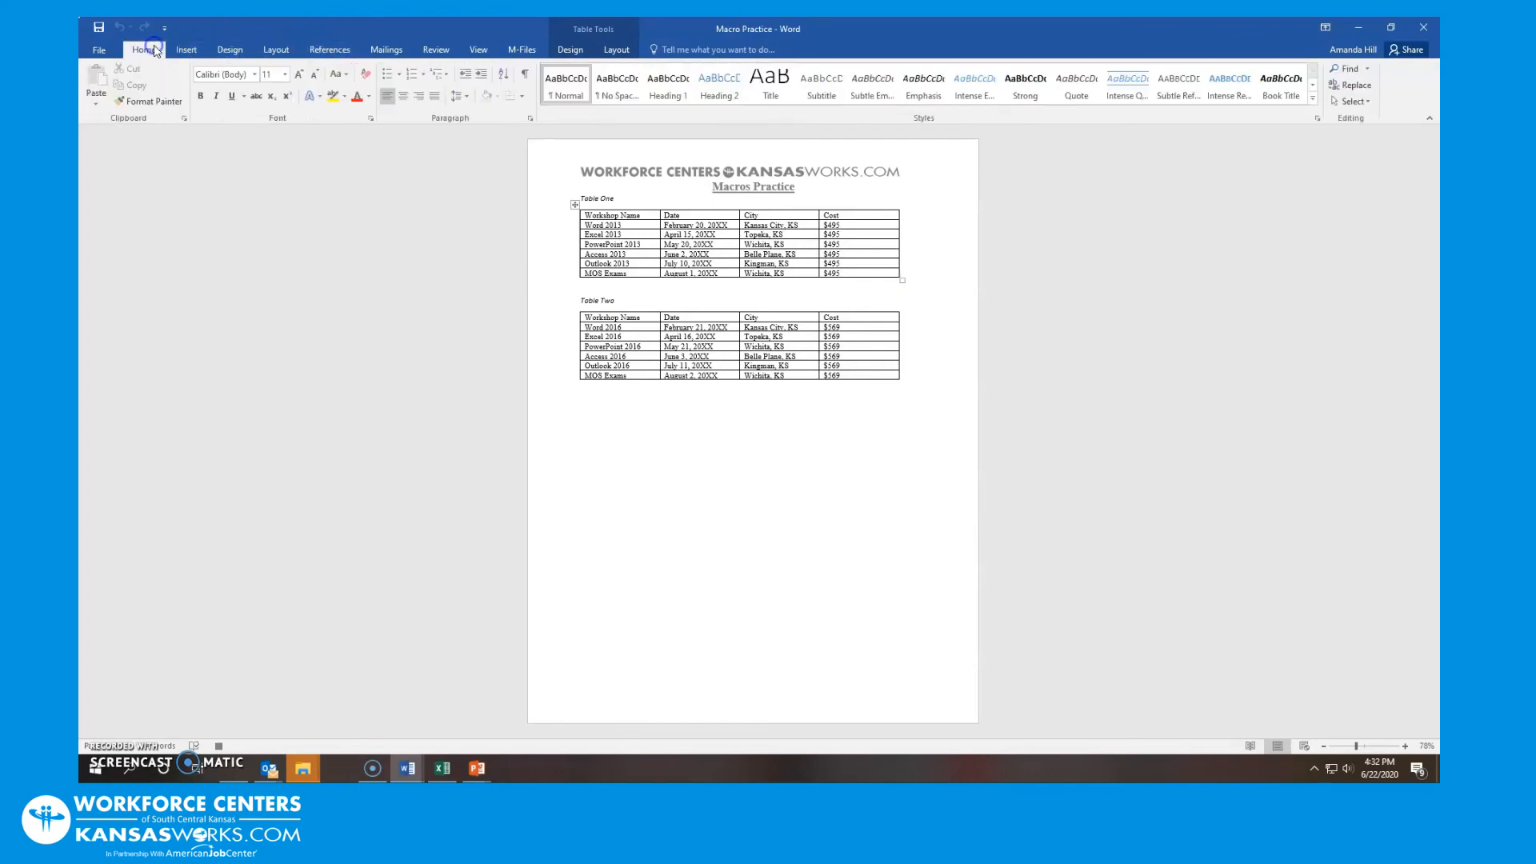
click(256, 75)
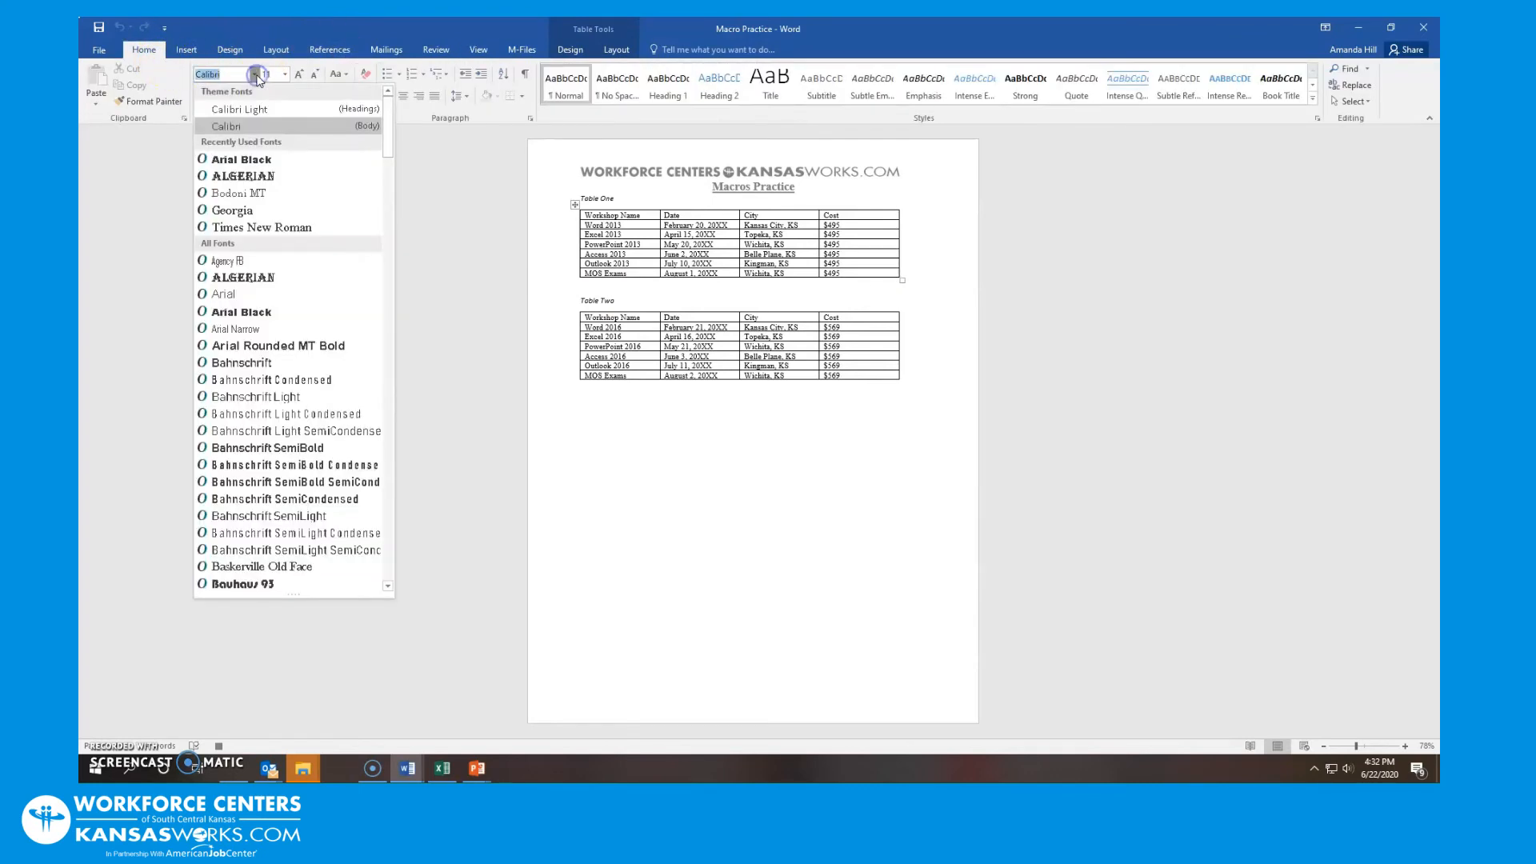
click(247, 159)
click(285, 74)
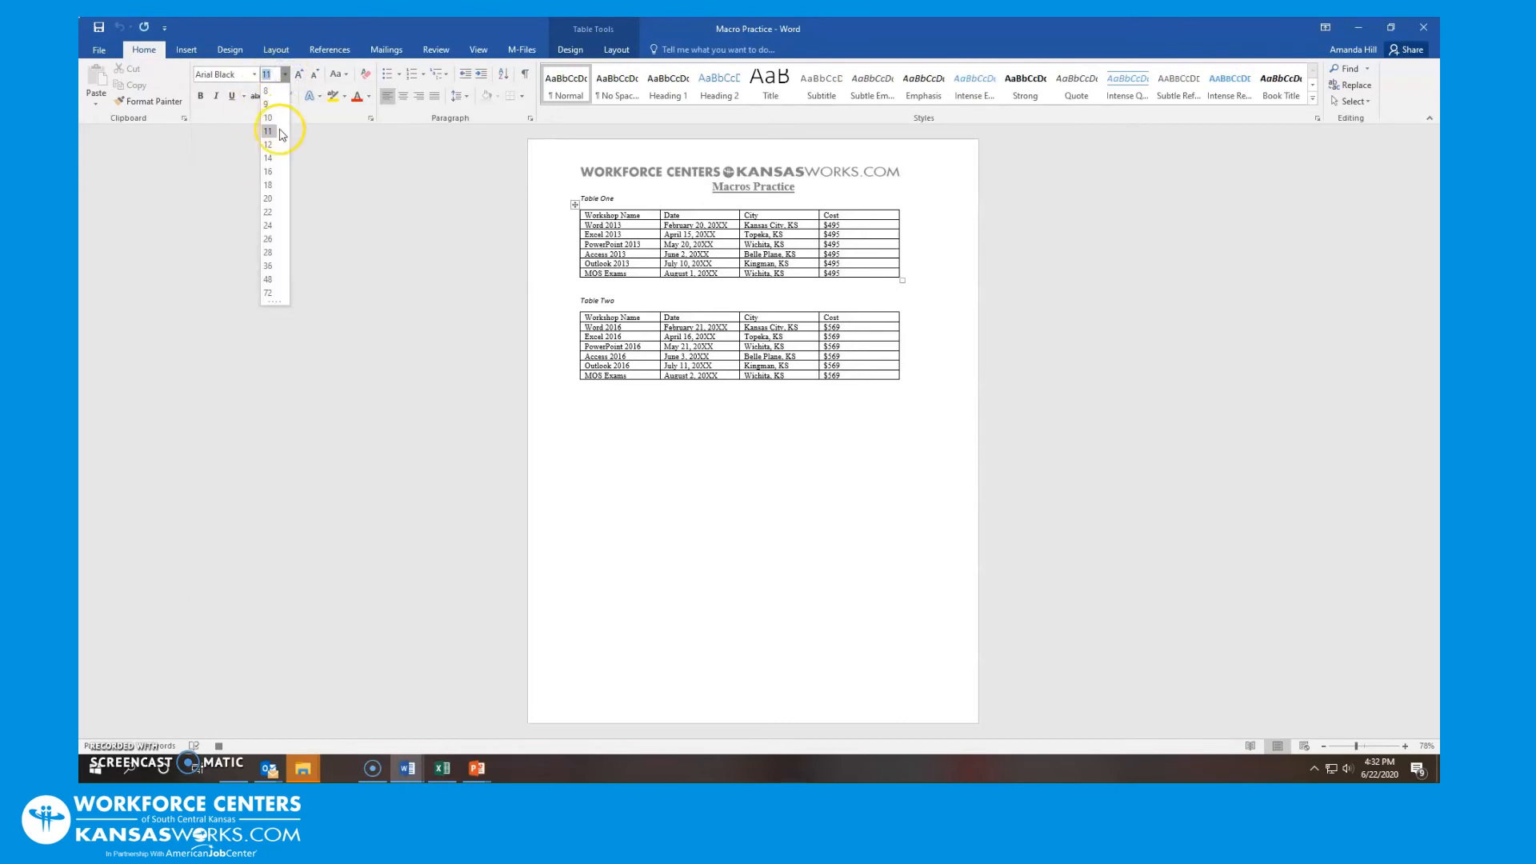
click(271, 147)
click(368, 96)
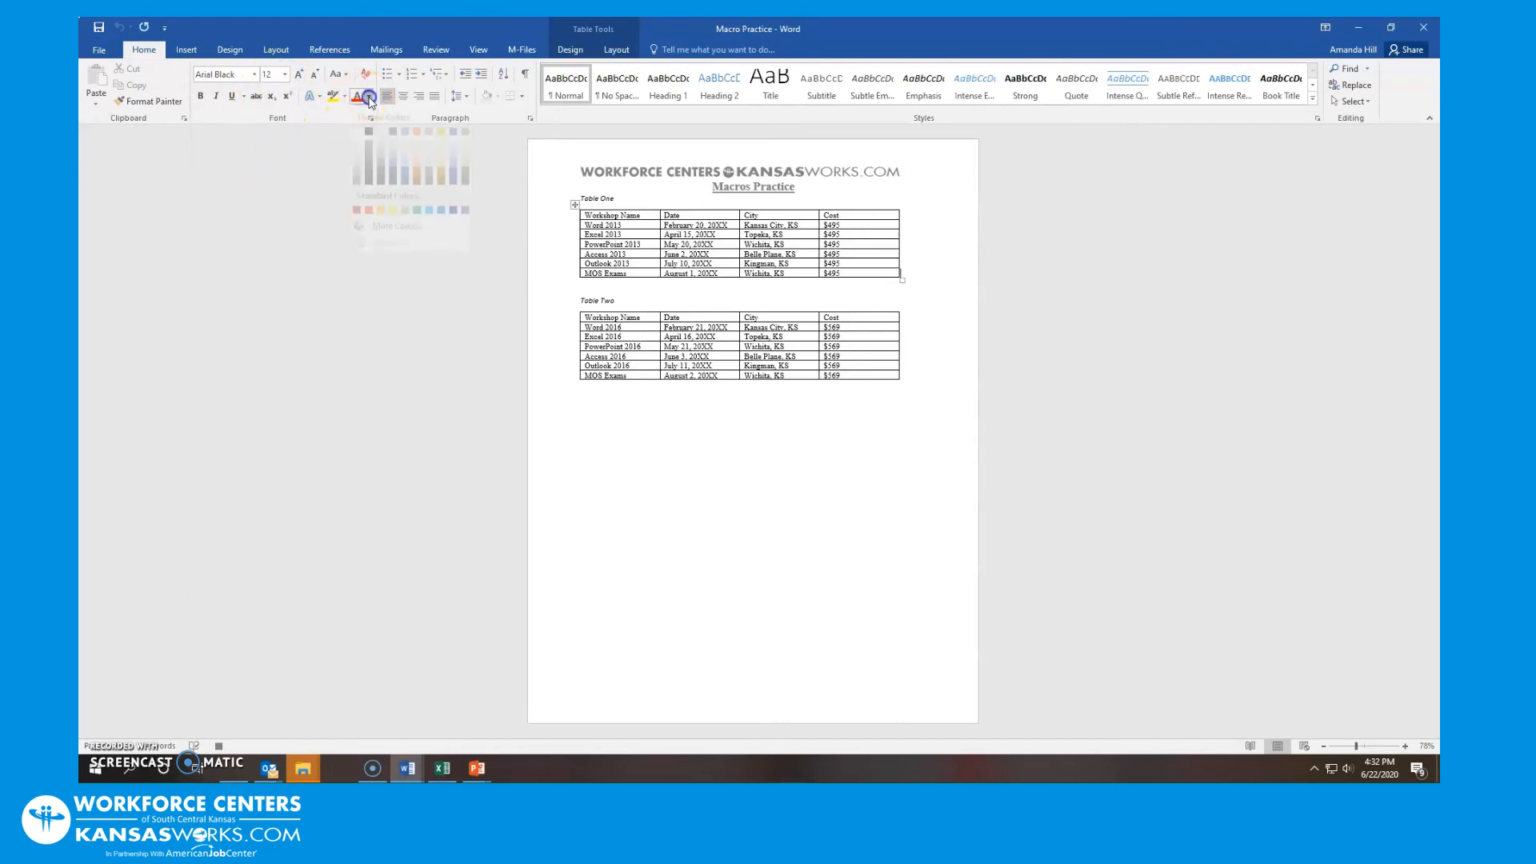
click(368, 224)
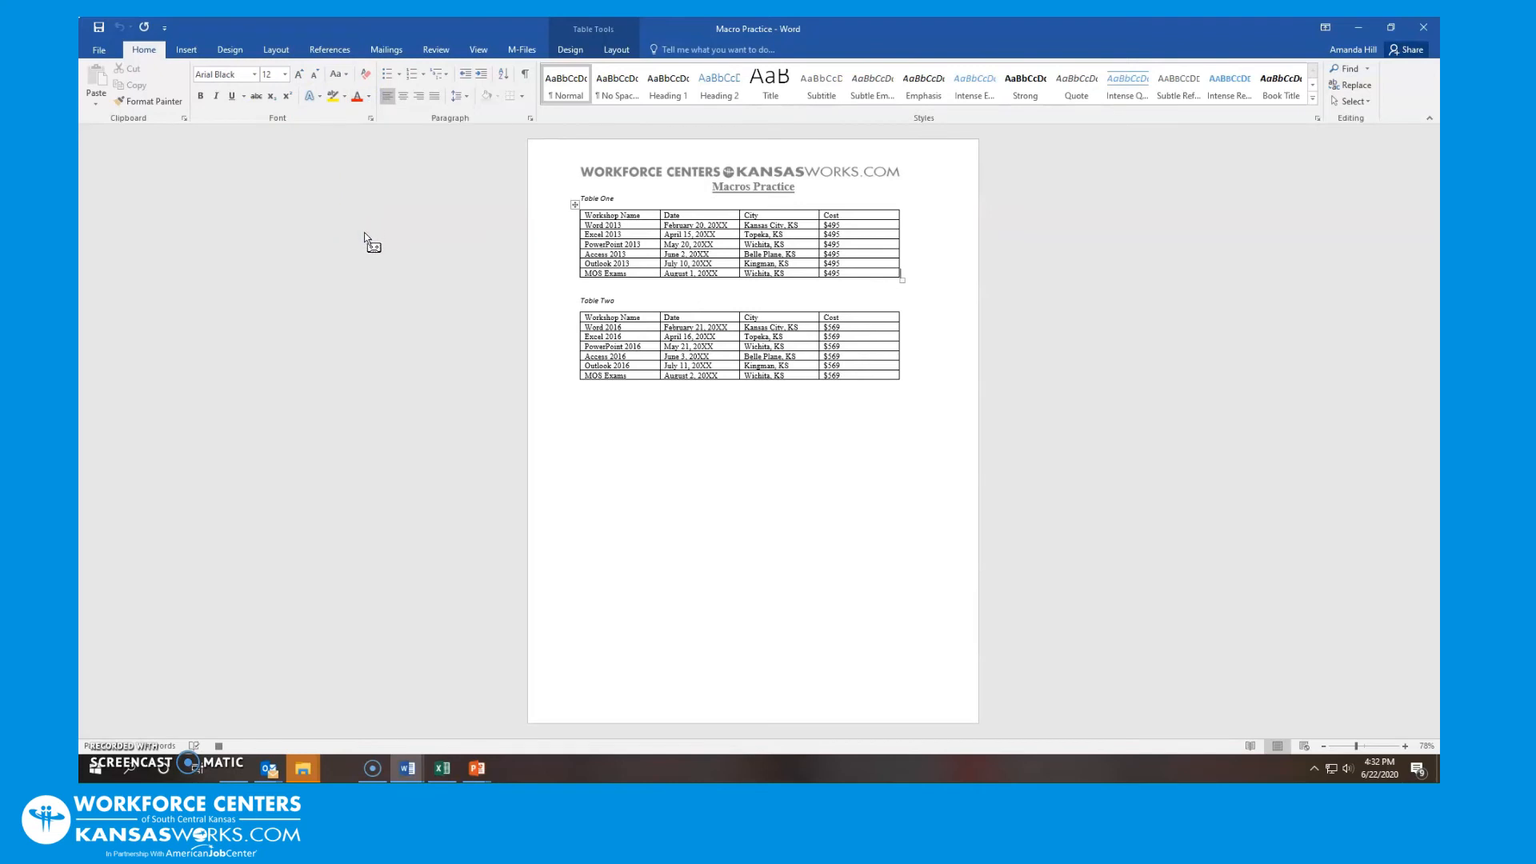
Step: Stop recording the ARIALBLACKRED macro
click(480, 50)
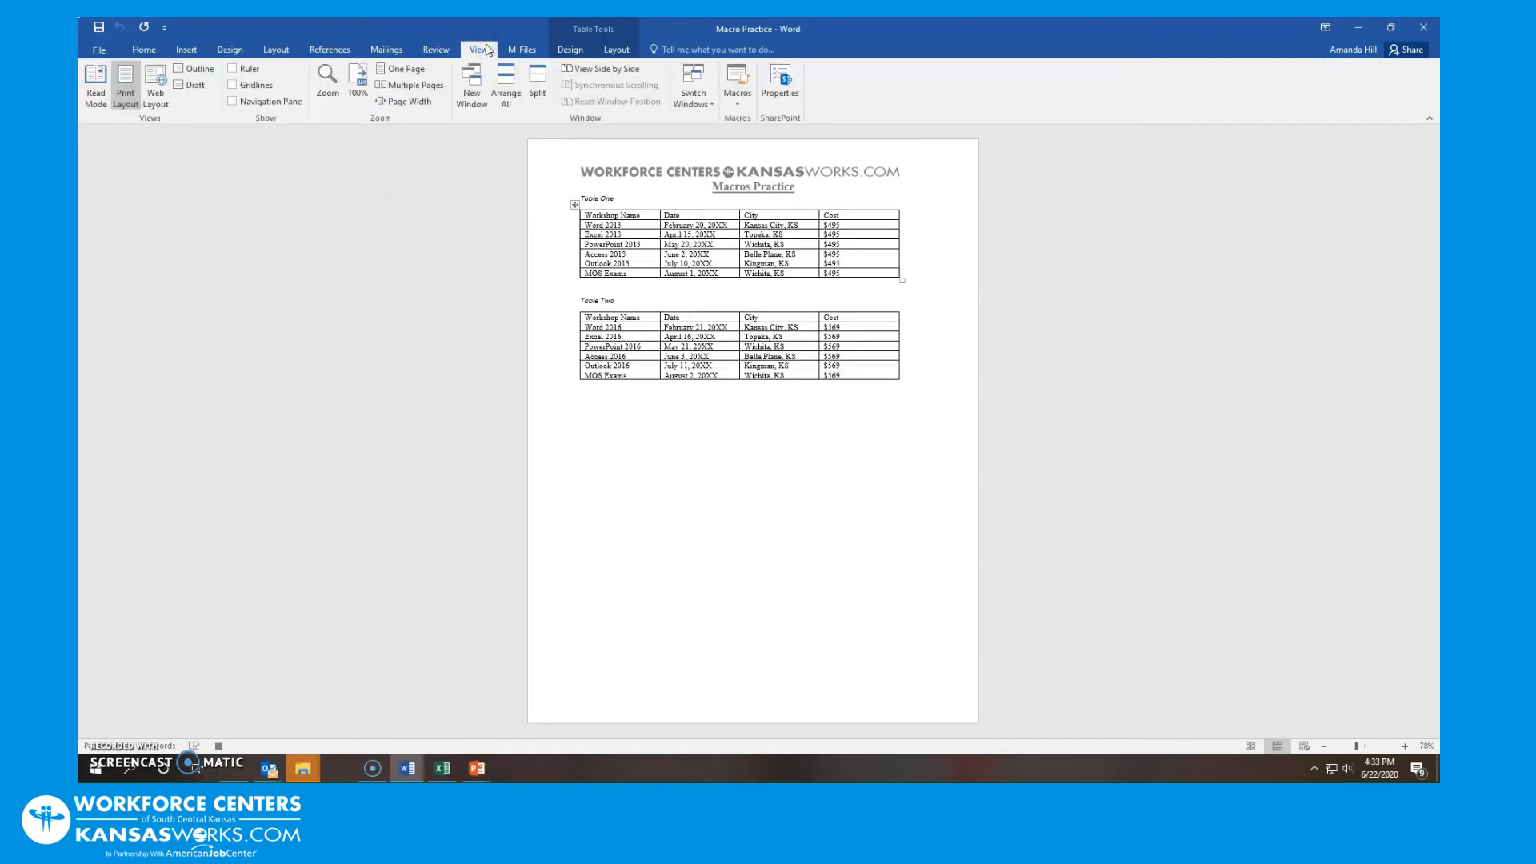
click(737, 94)
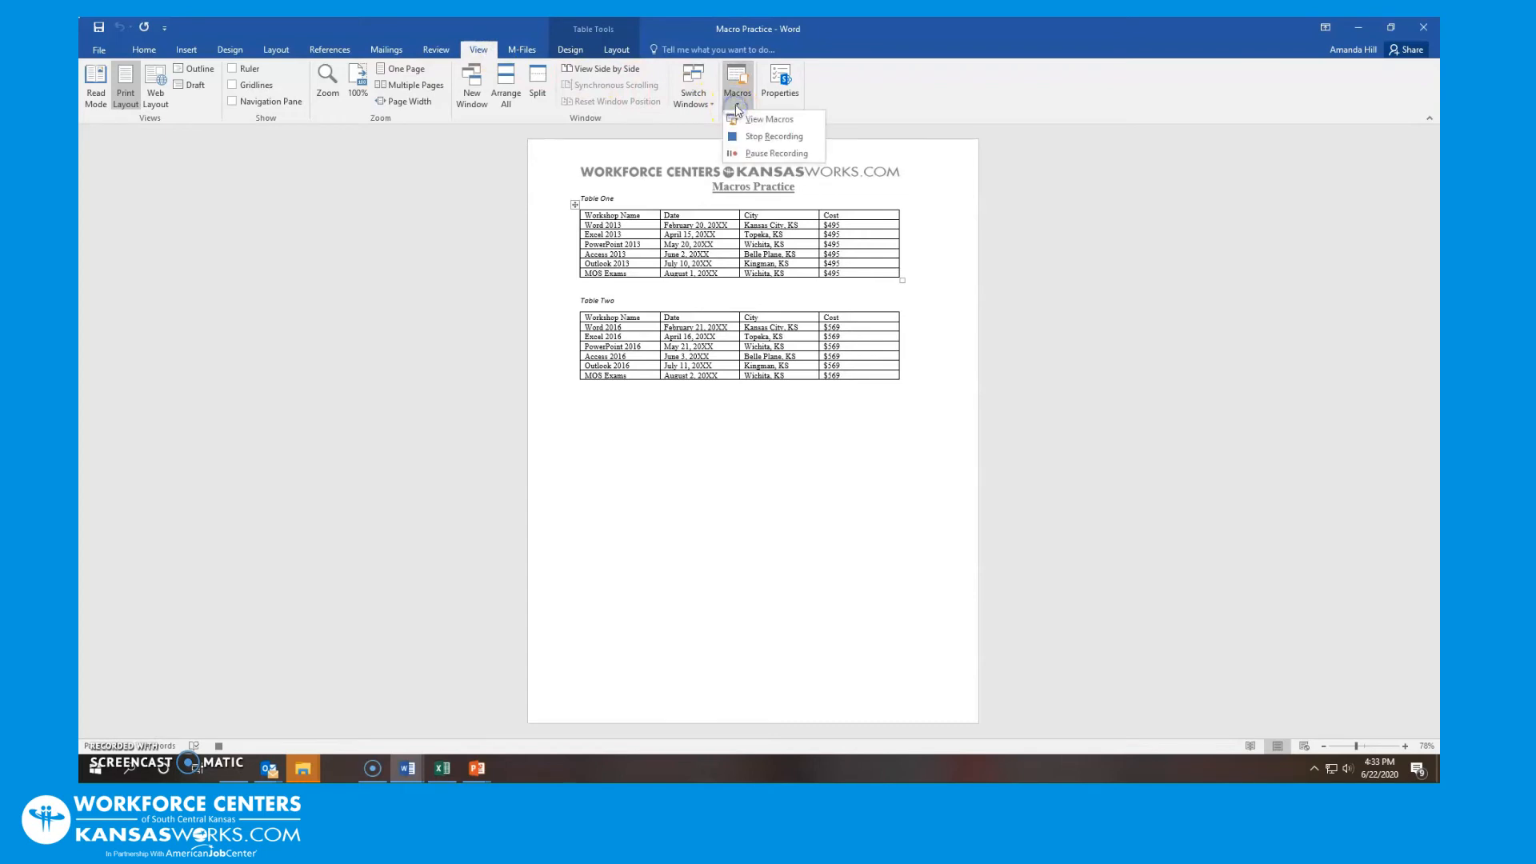
click(755, 140)
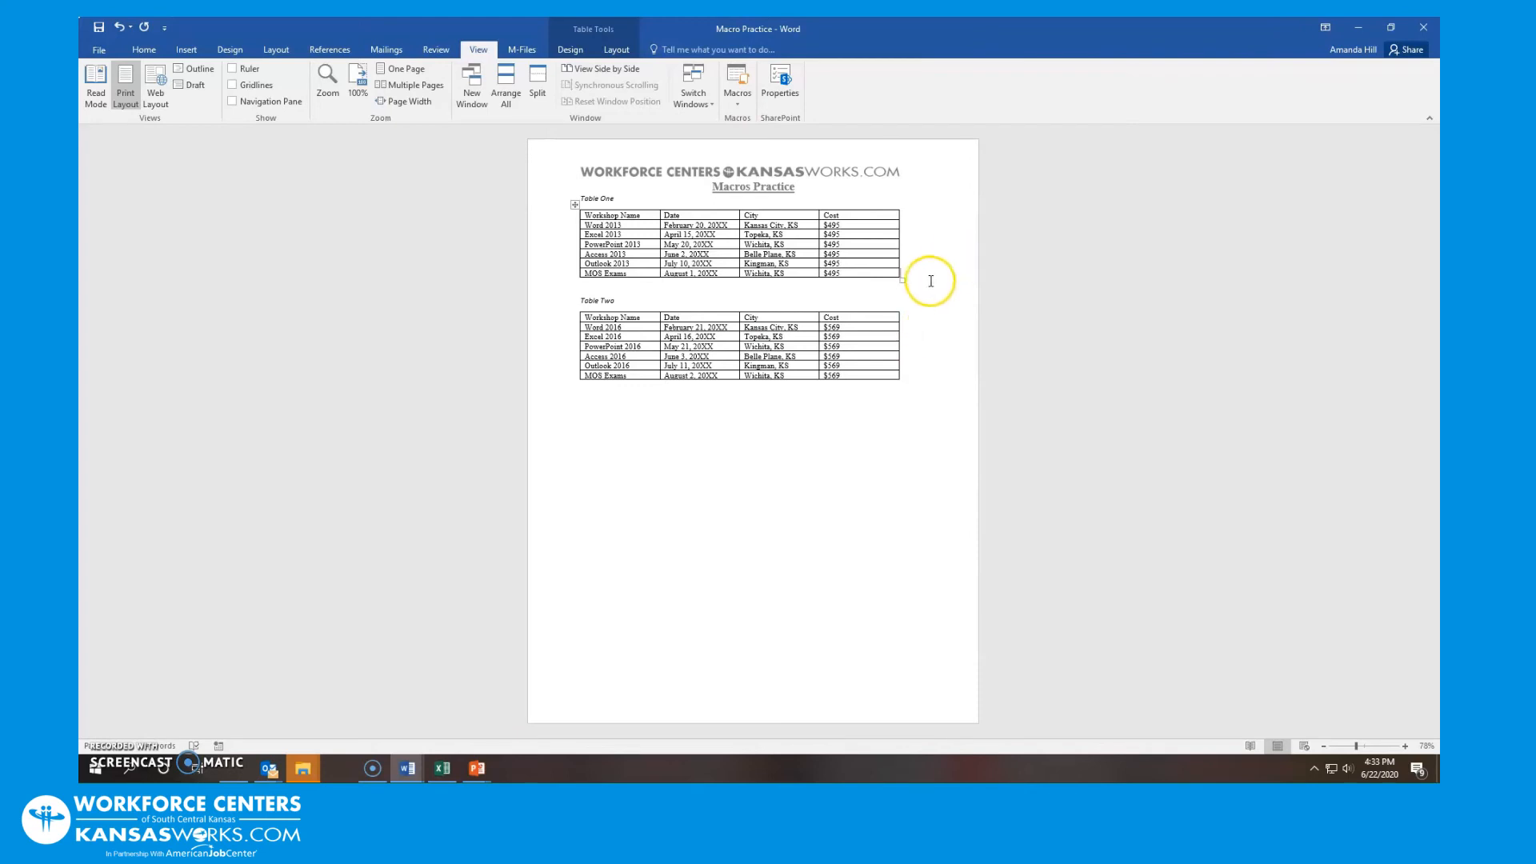
Step: Apply the recorded macro to the Table One caption and table using its assigned shortcut
drag(899, 275, 576, 199)
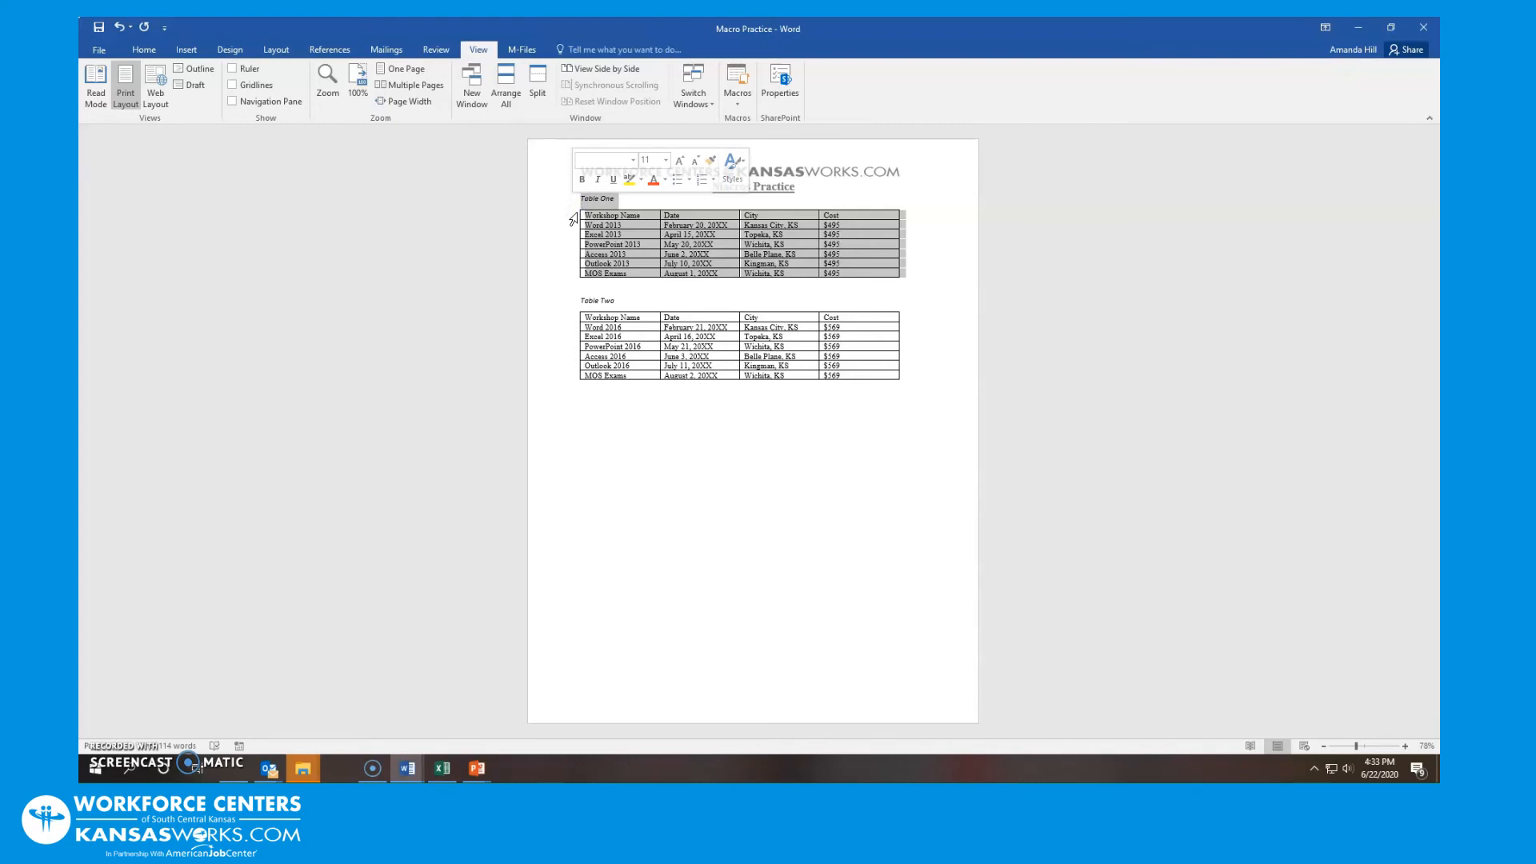
key(alt)
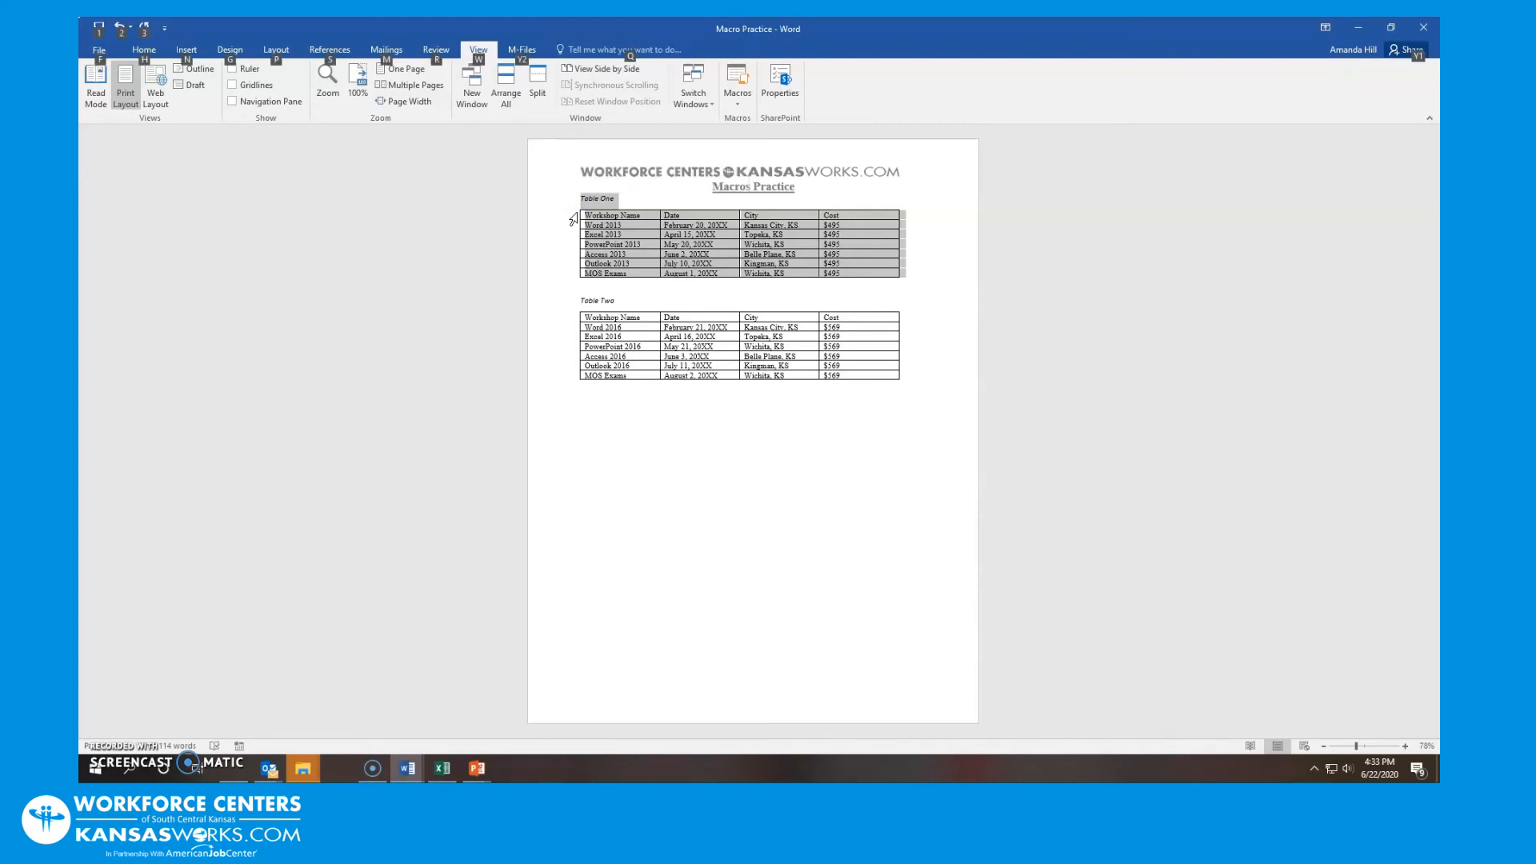
key(alt+m)
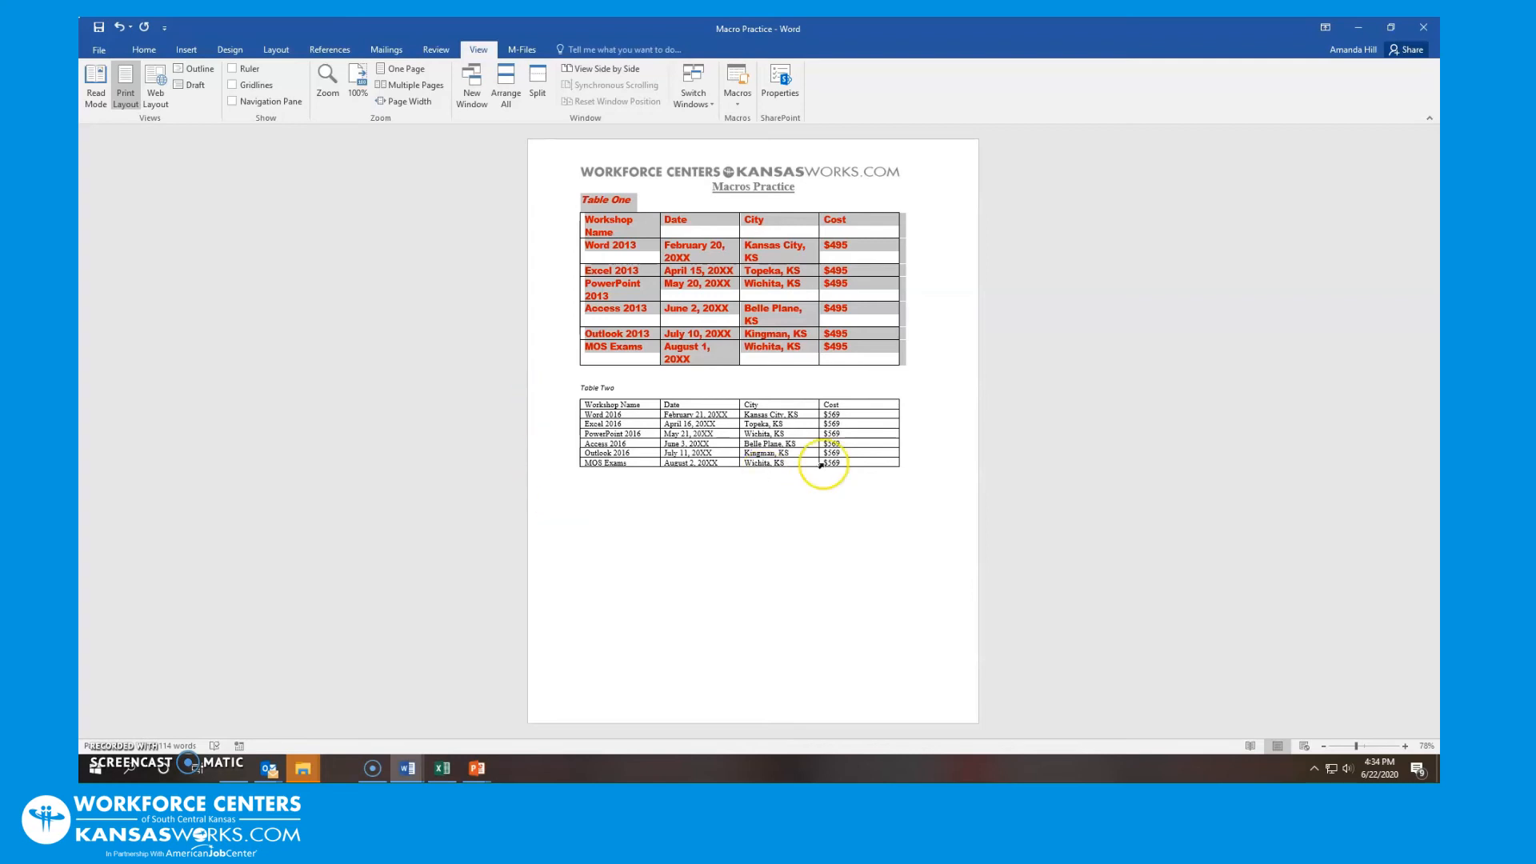
Step: Run the ARIALBLACKRED macro from the macro list on the Table Two caption and table
drag(909, 464, 588, 389)
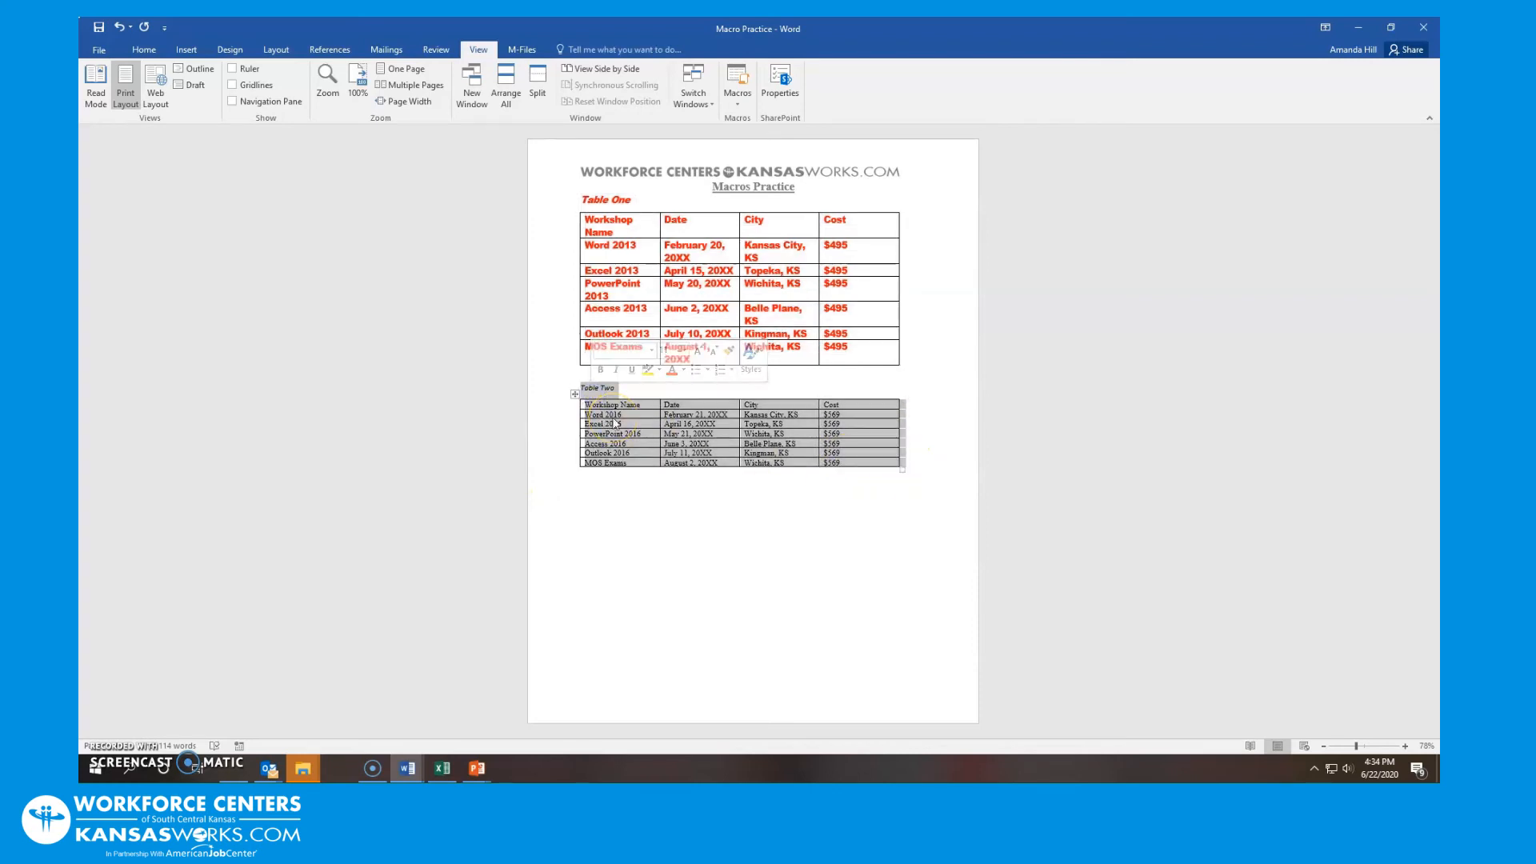
click(744, 110)
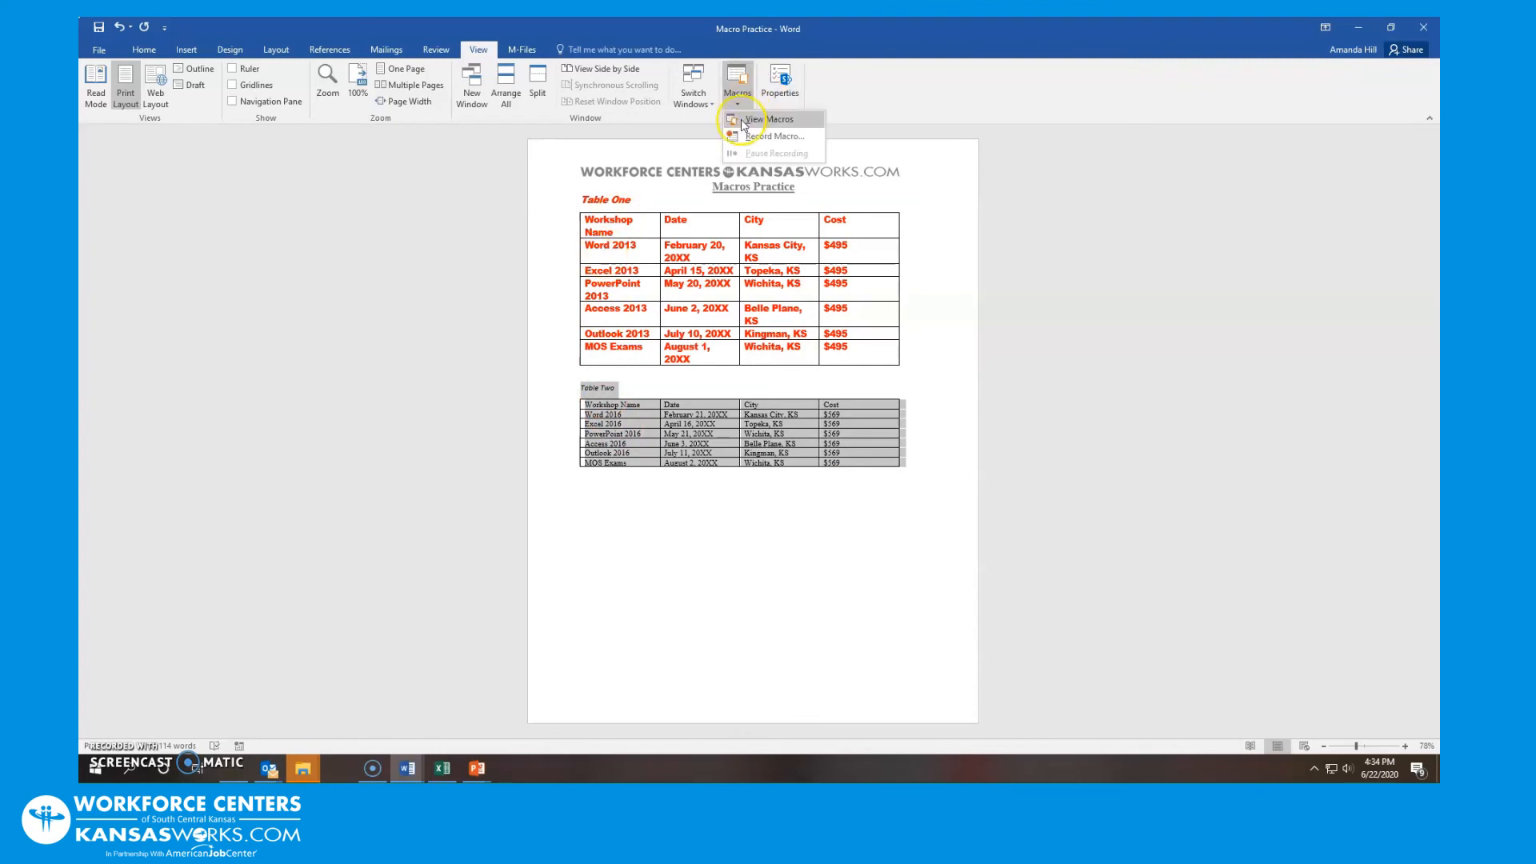
click(744, 120)
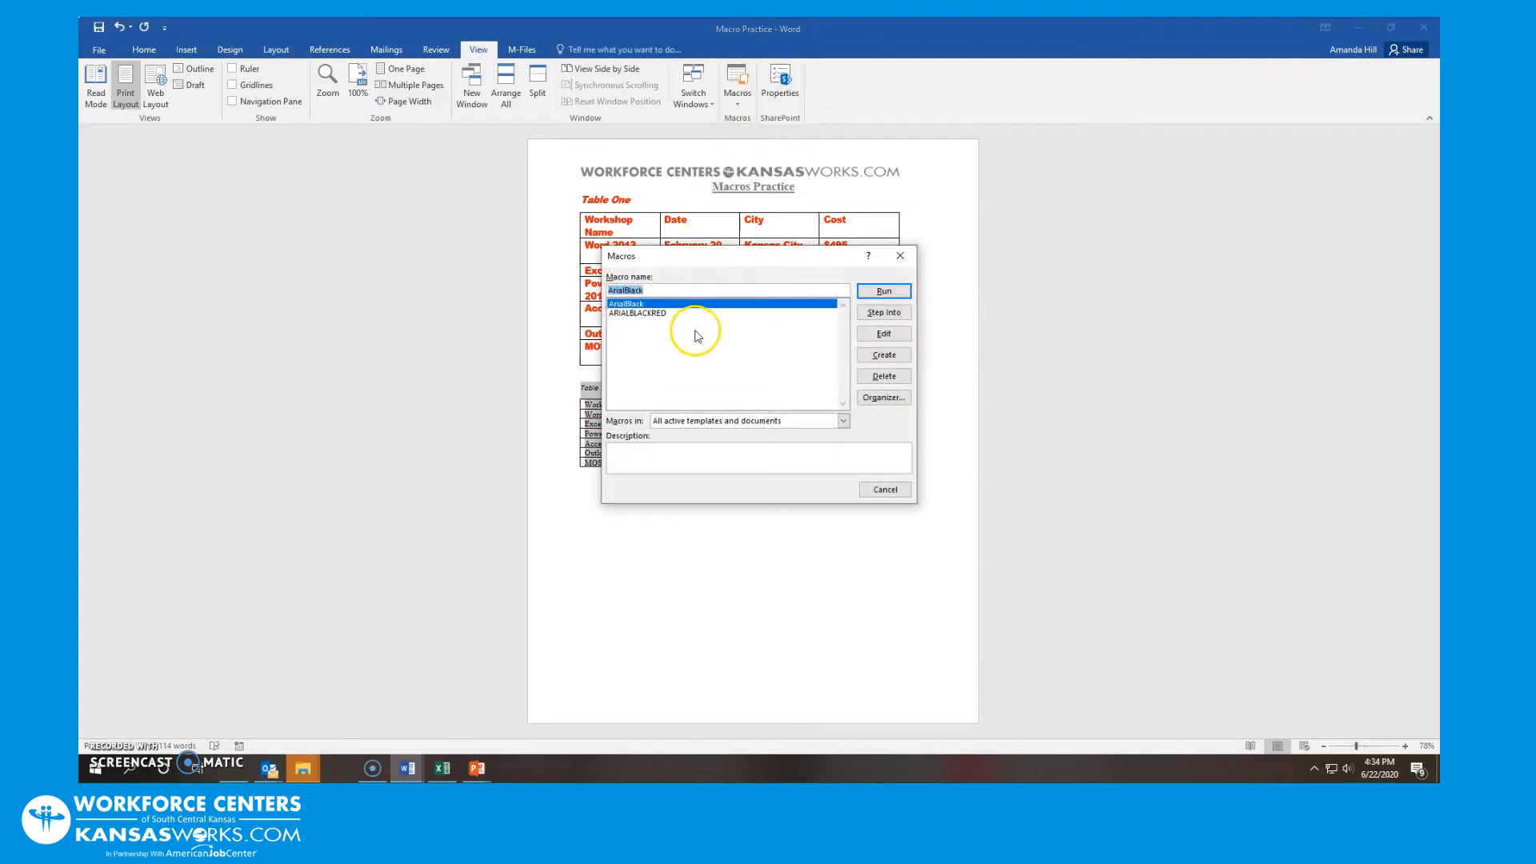
click(644, 314)
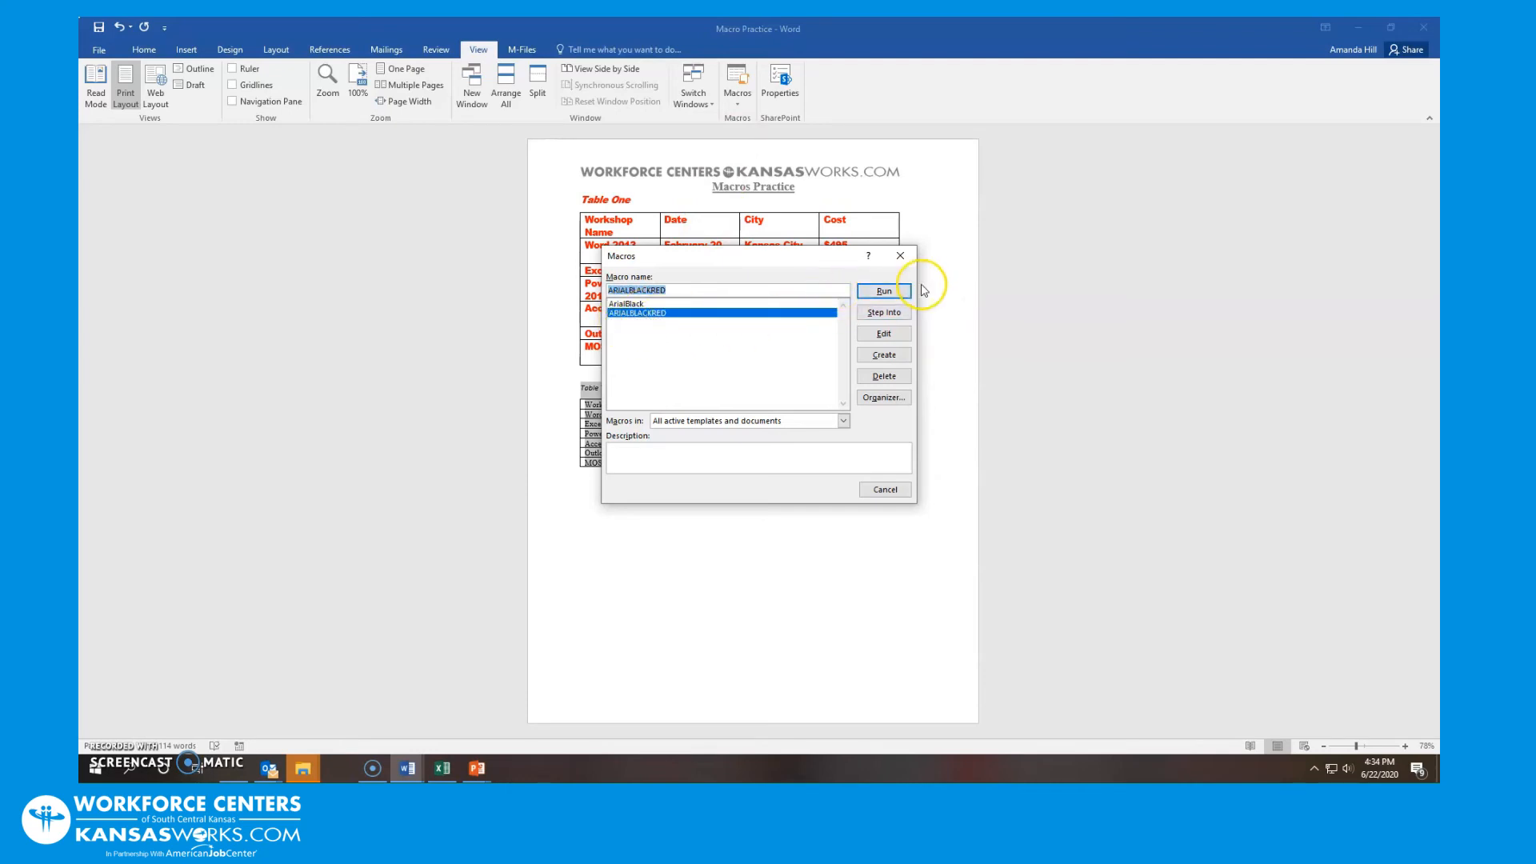
click(885, 292)
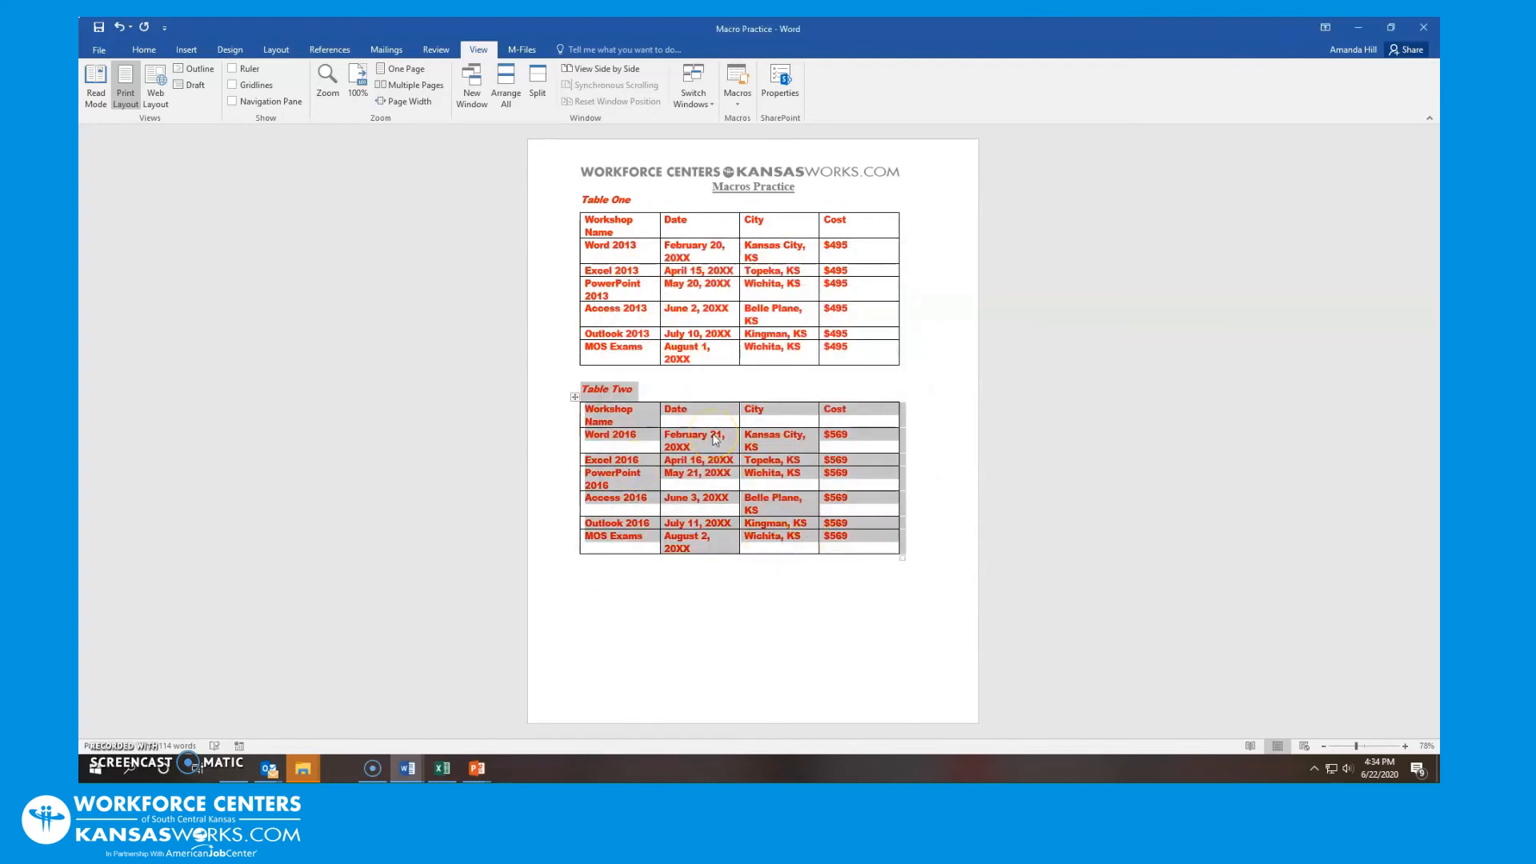
Step: Review the list of available macros and the actions offered for them, and close it without running any
click(737, 100)
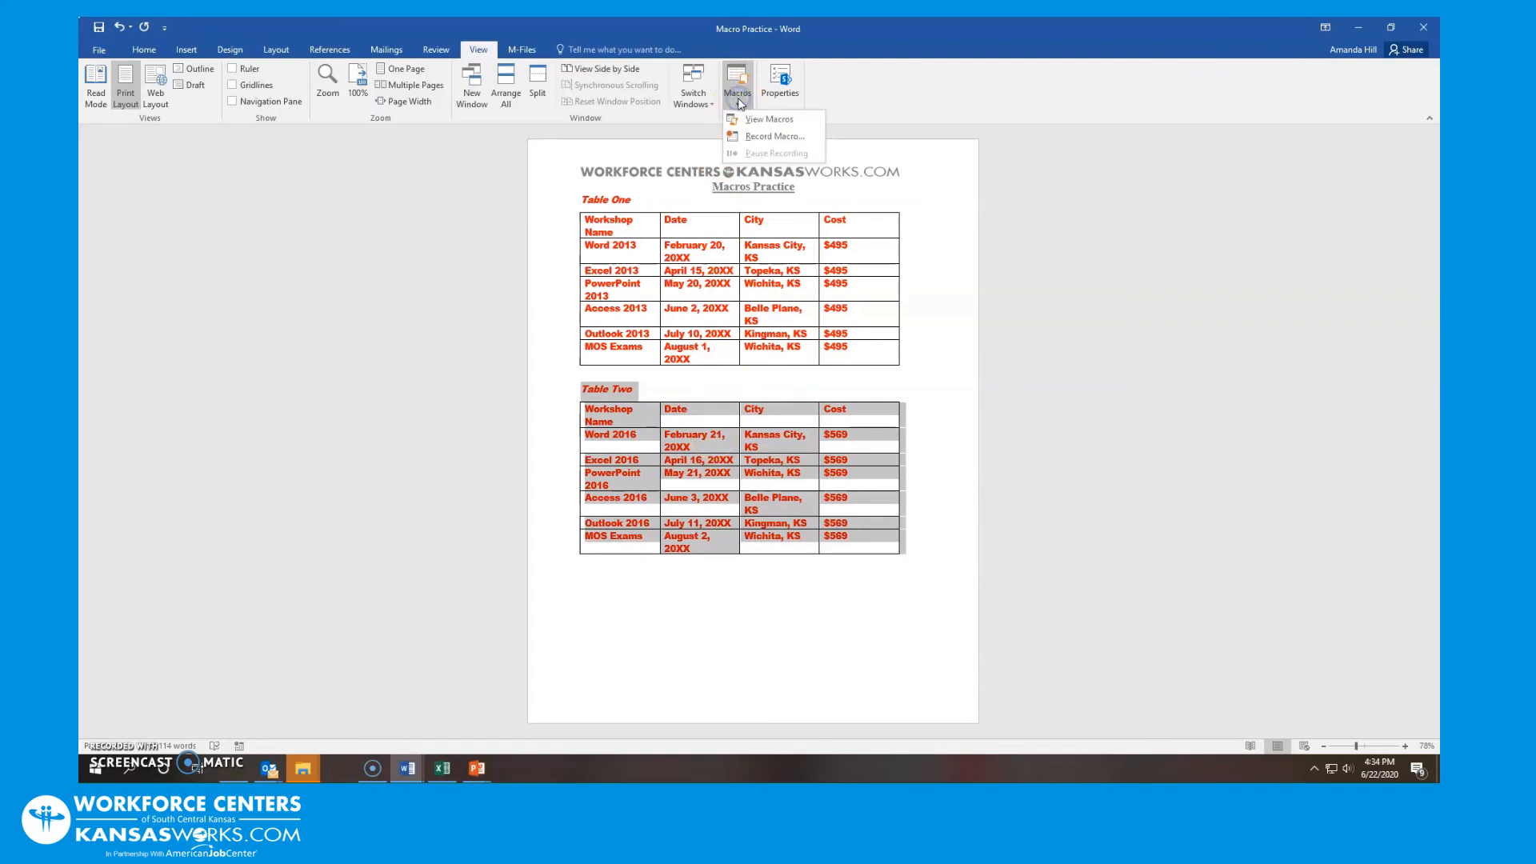
click(767, 119)
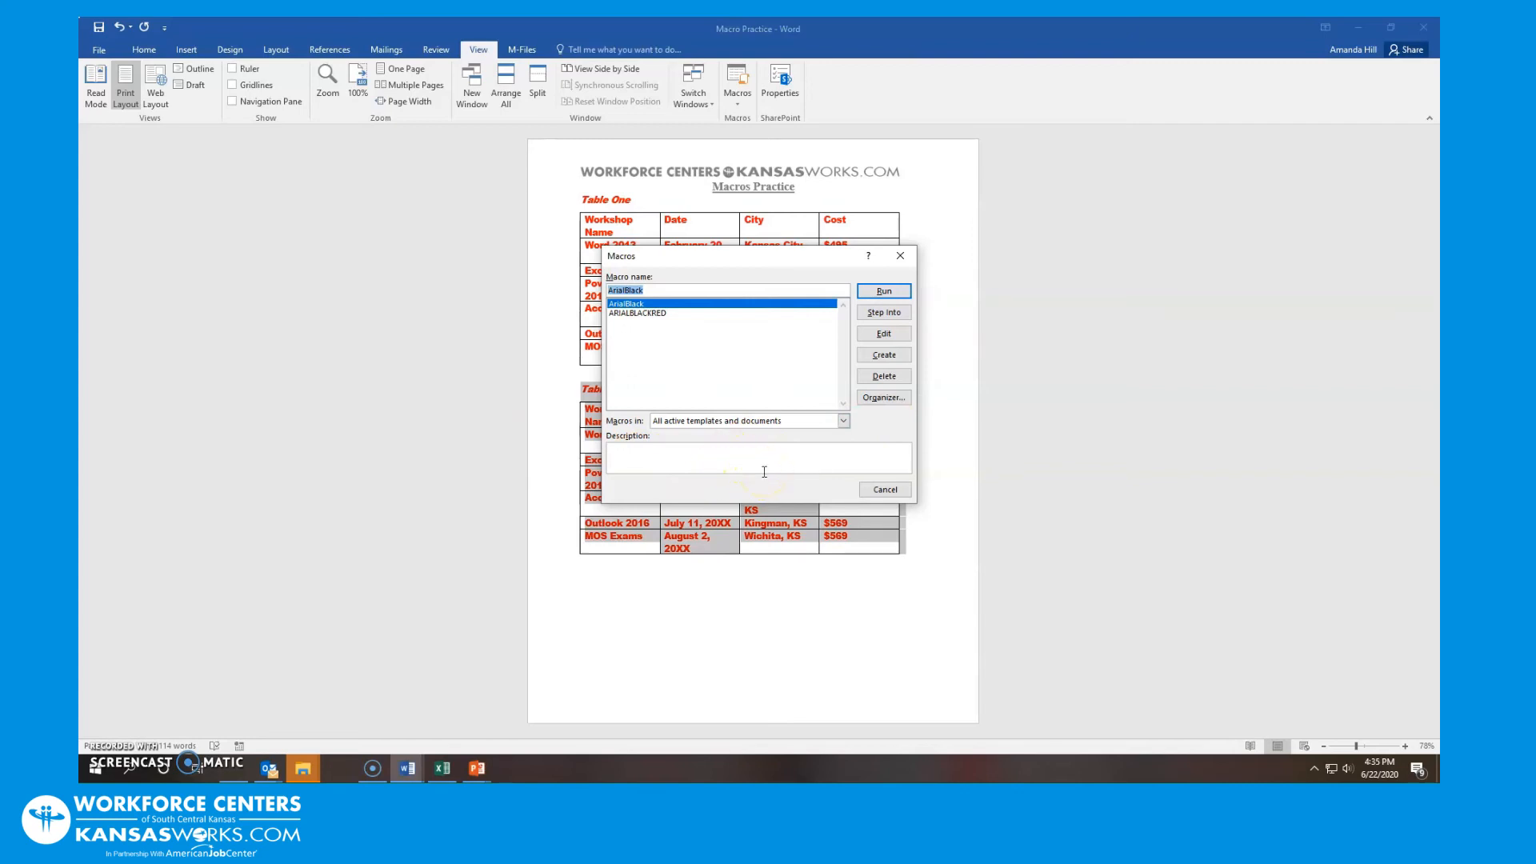
click(912, 256)
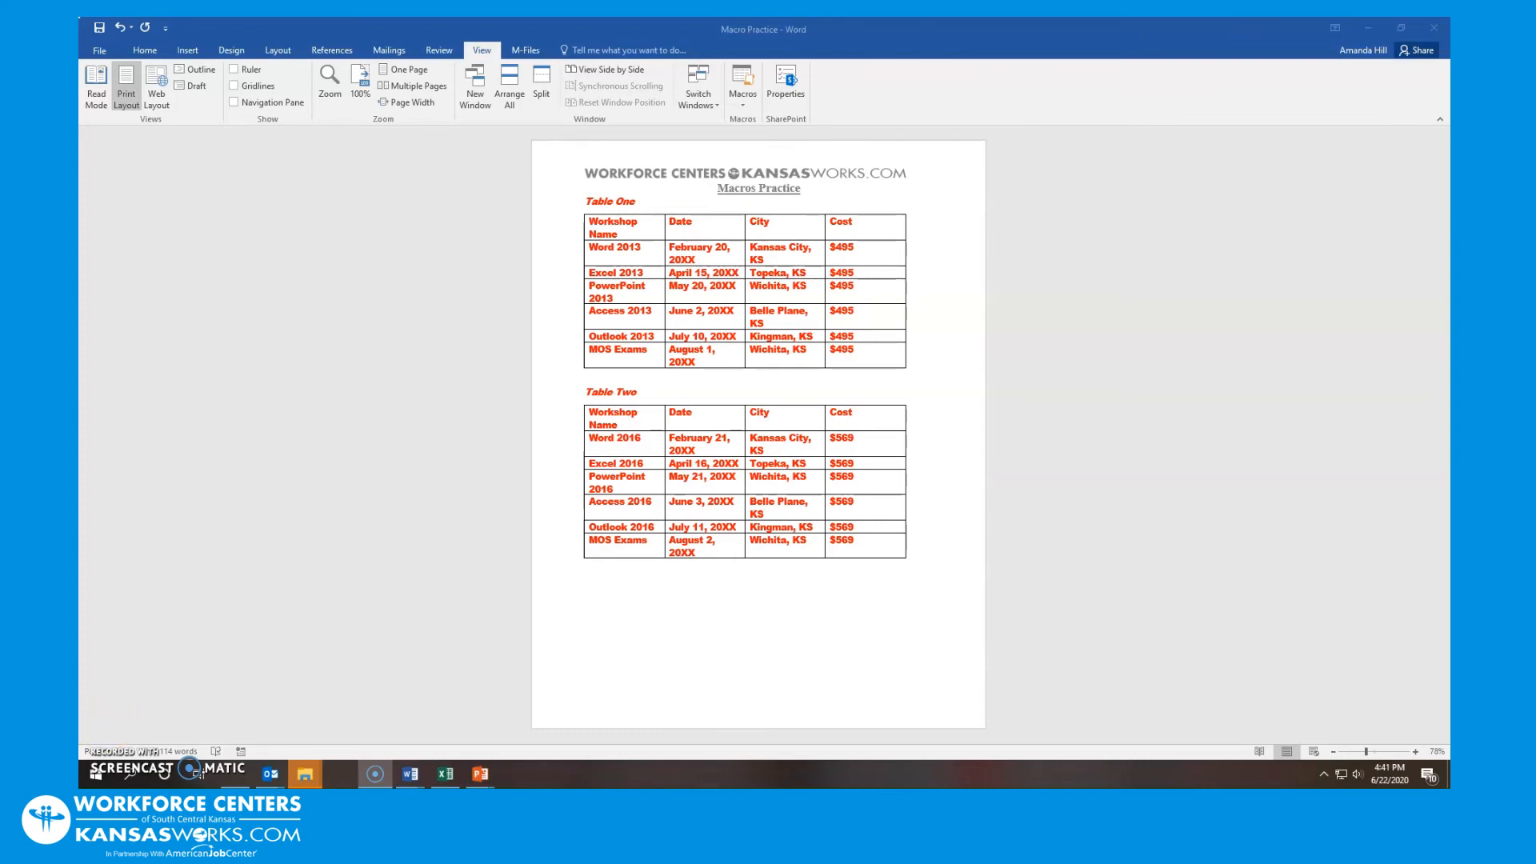
Step: Set the document's editing restrictions to allow only No changes (Read only)
click(100, 50)
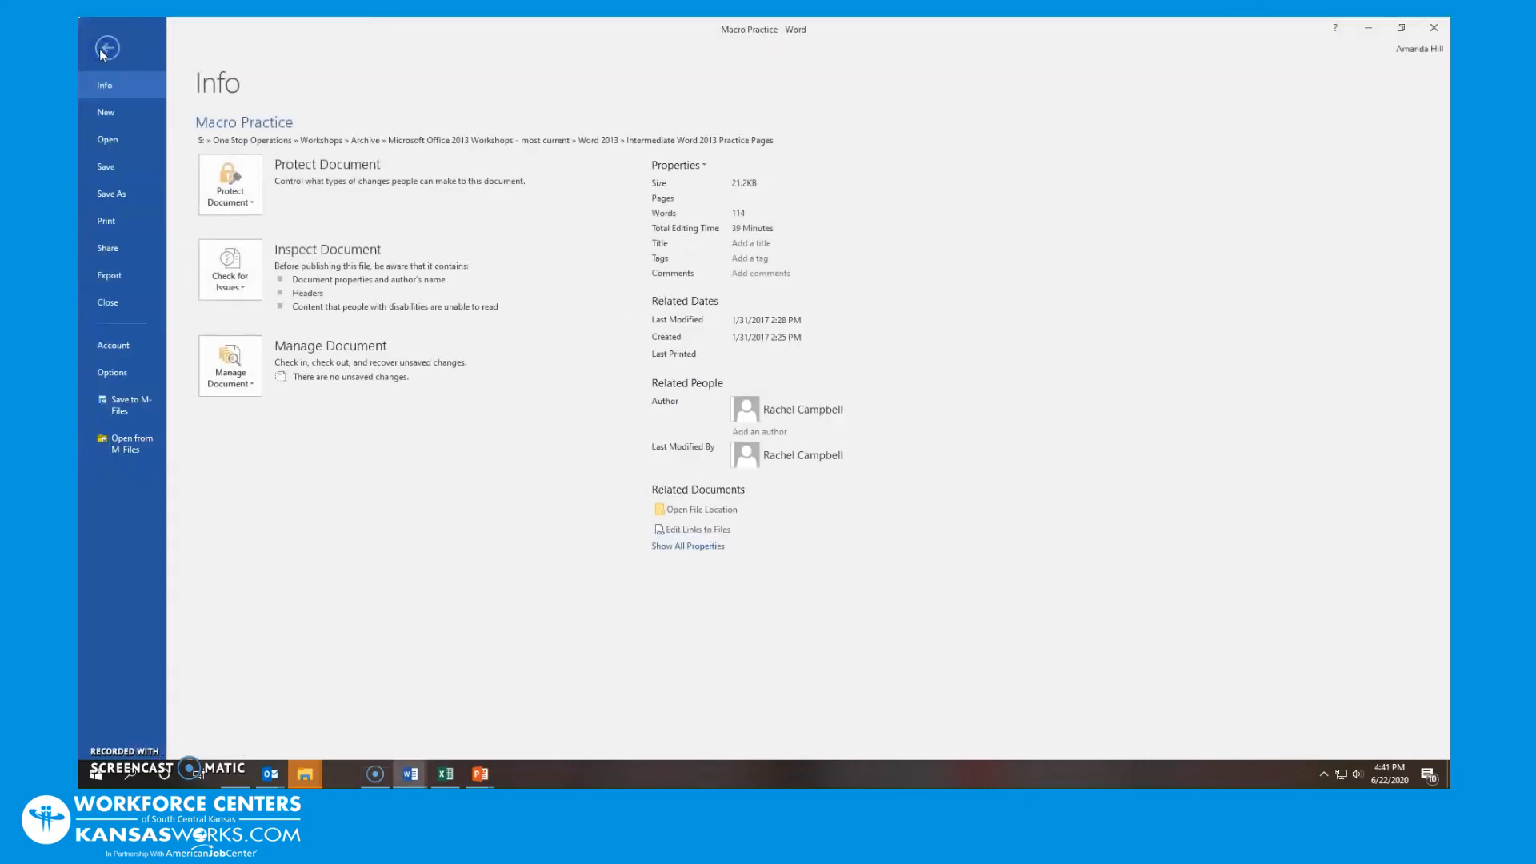
click(103, 81)
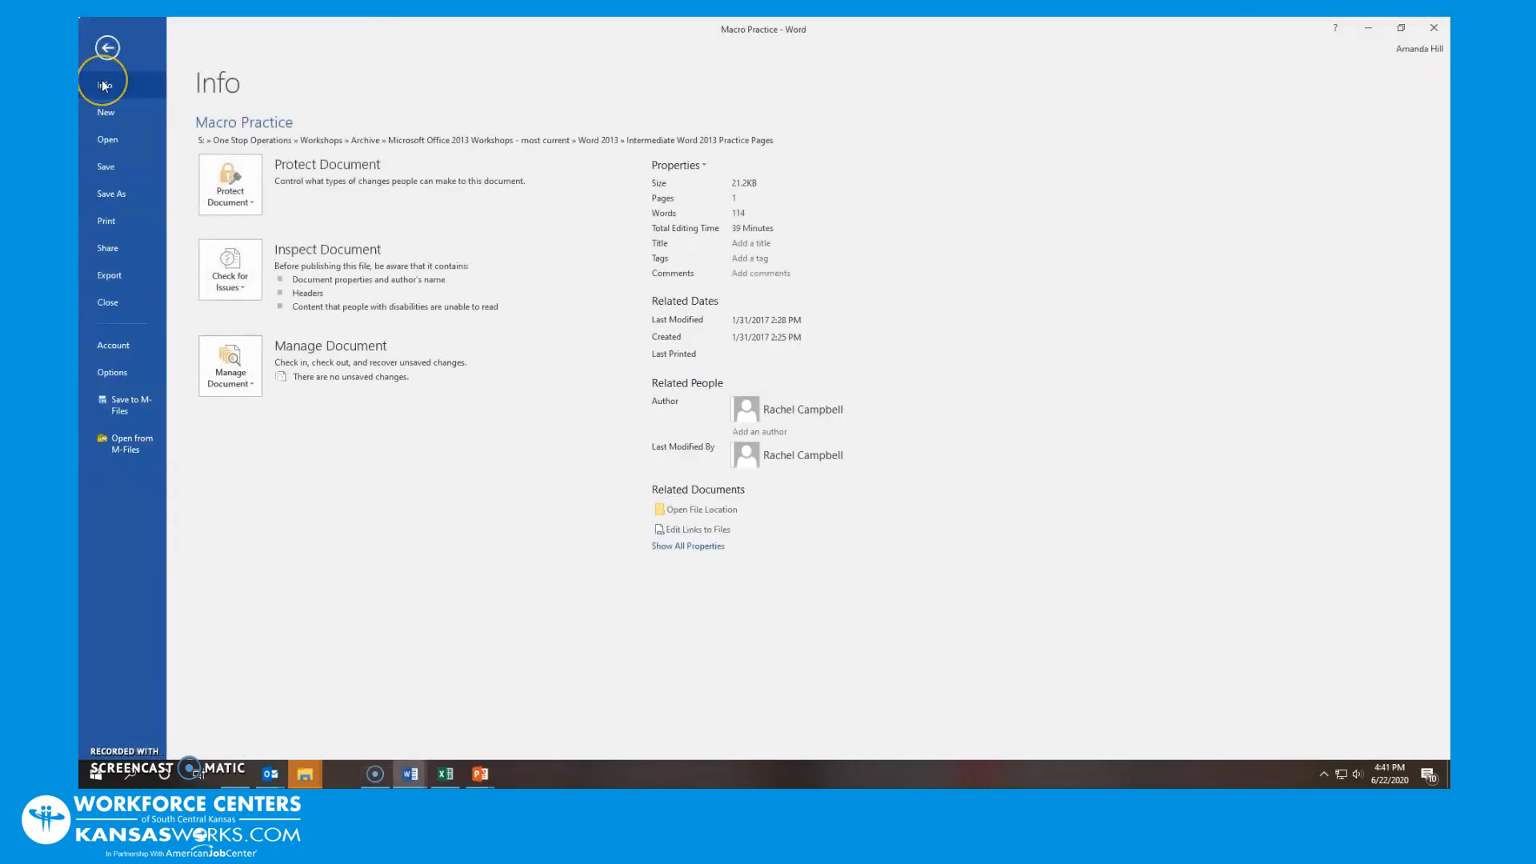
click(232, 196)
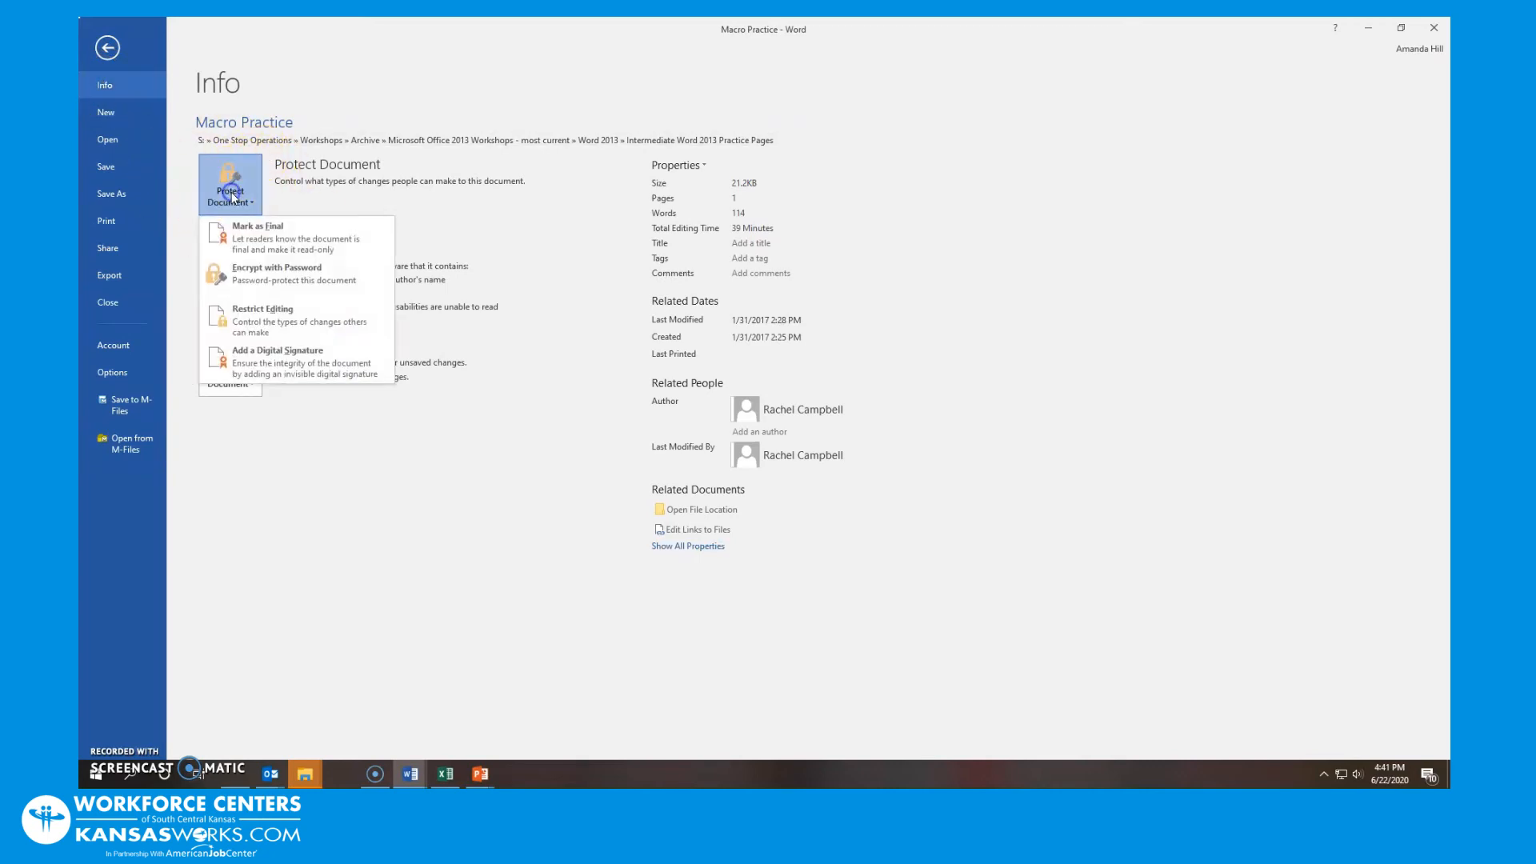
click(243, 328)
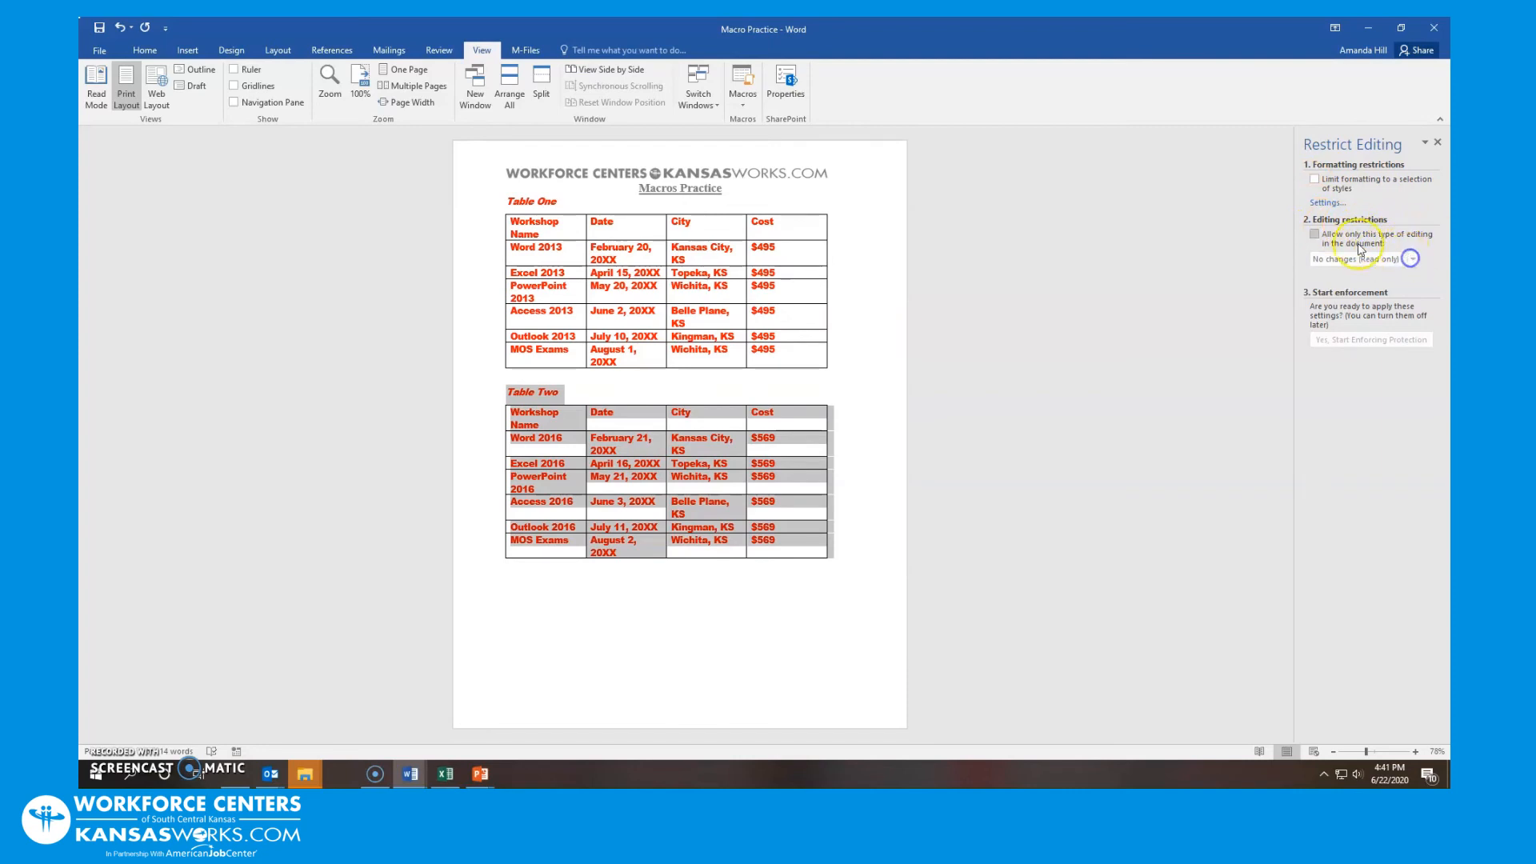
click(1315, 233)
click(1413, 259)
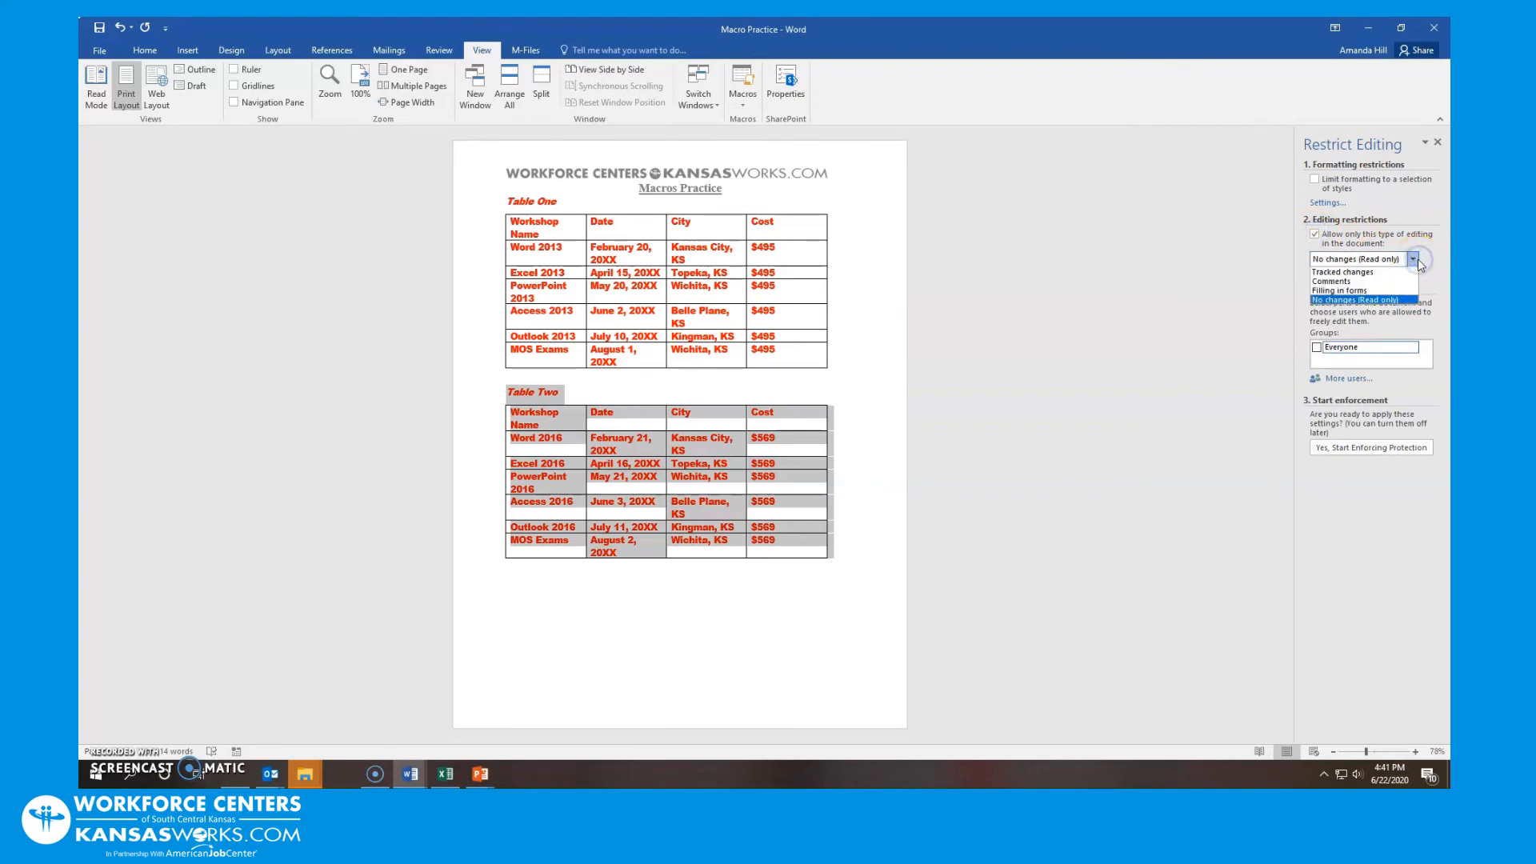
click(1377, 301)
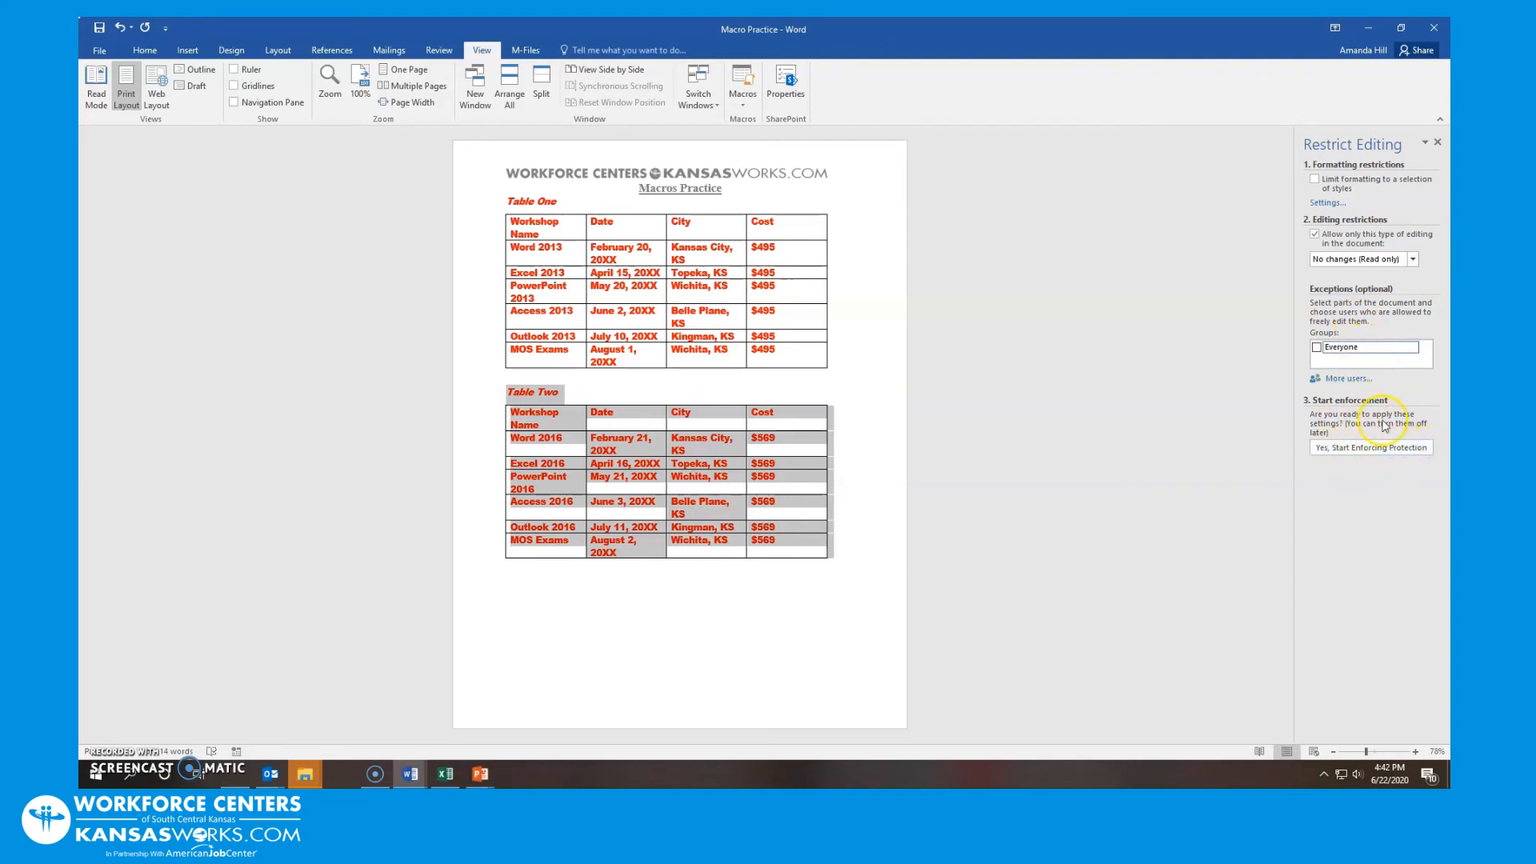
Step: View the optional password settings for enforcing protection, and leave Restrict Editing without starting enforcement
click(1371, 456)
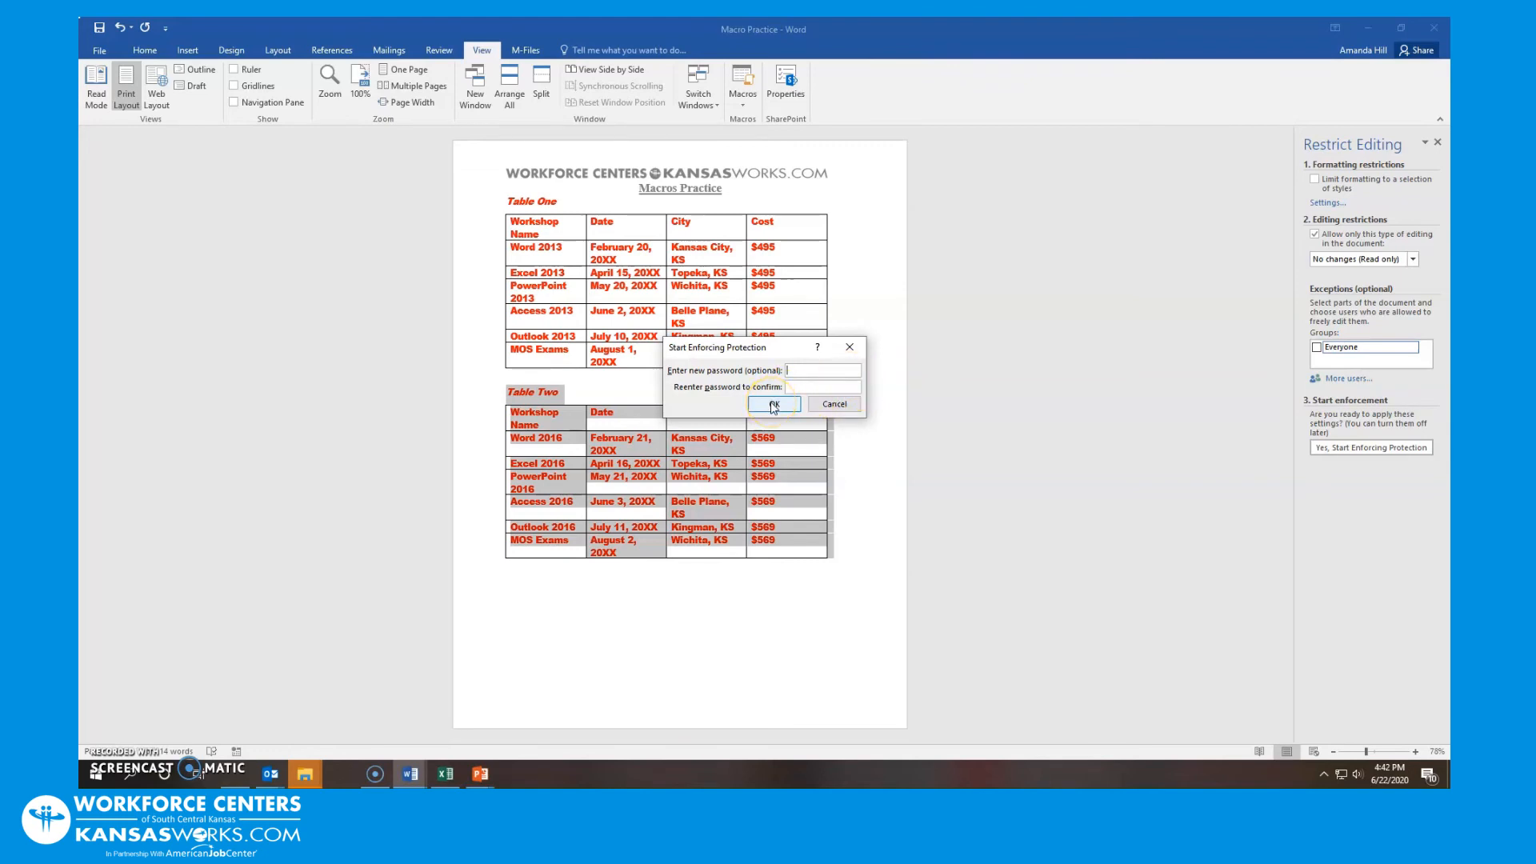
click(834, 403)
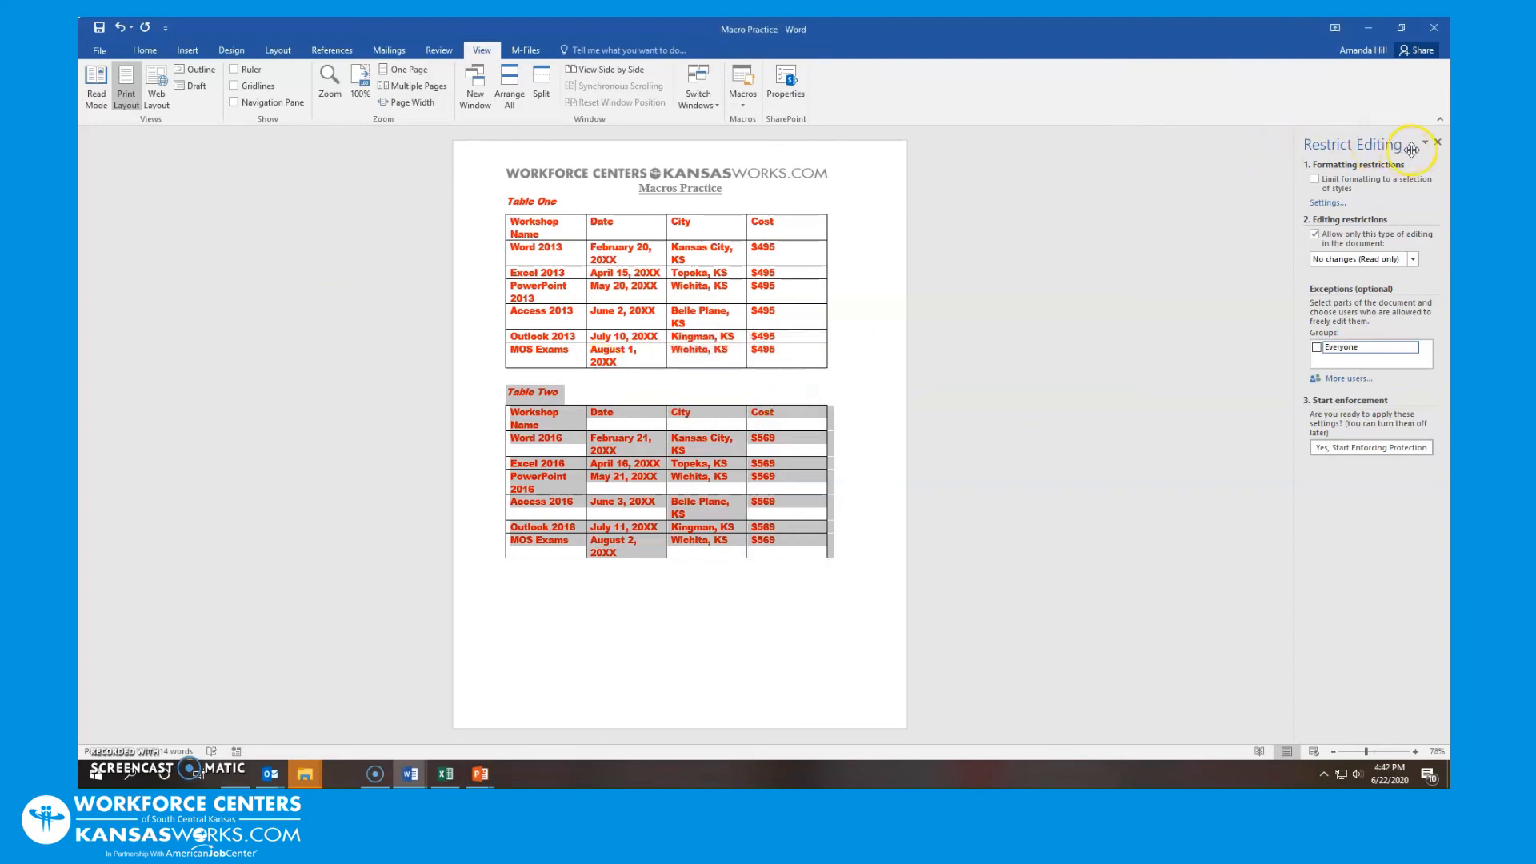
click(1440, 143)
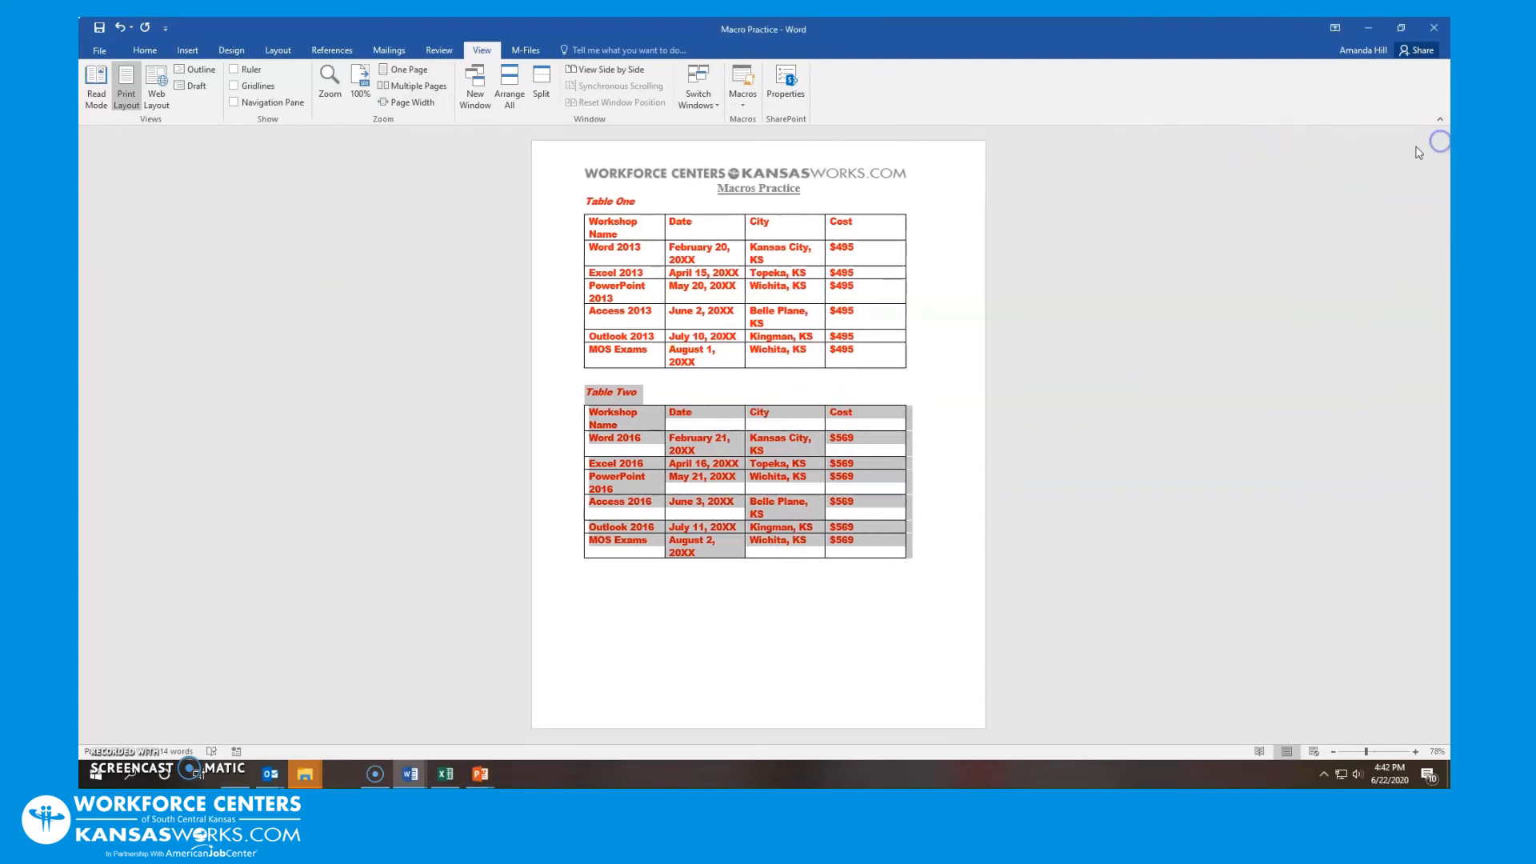
Step: Examine the password encryption option and its caution text for the document, and leave without setting a password
click(99, 51)
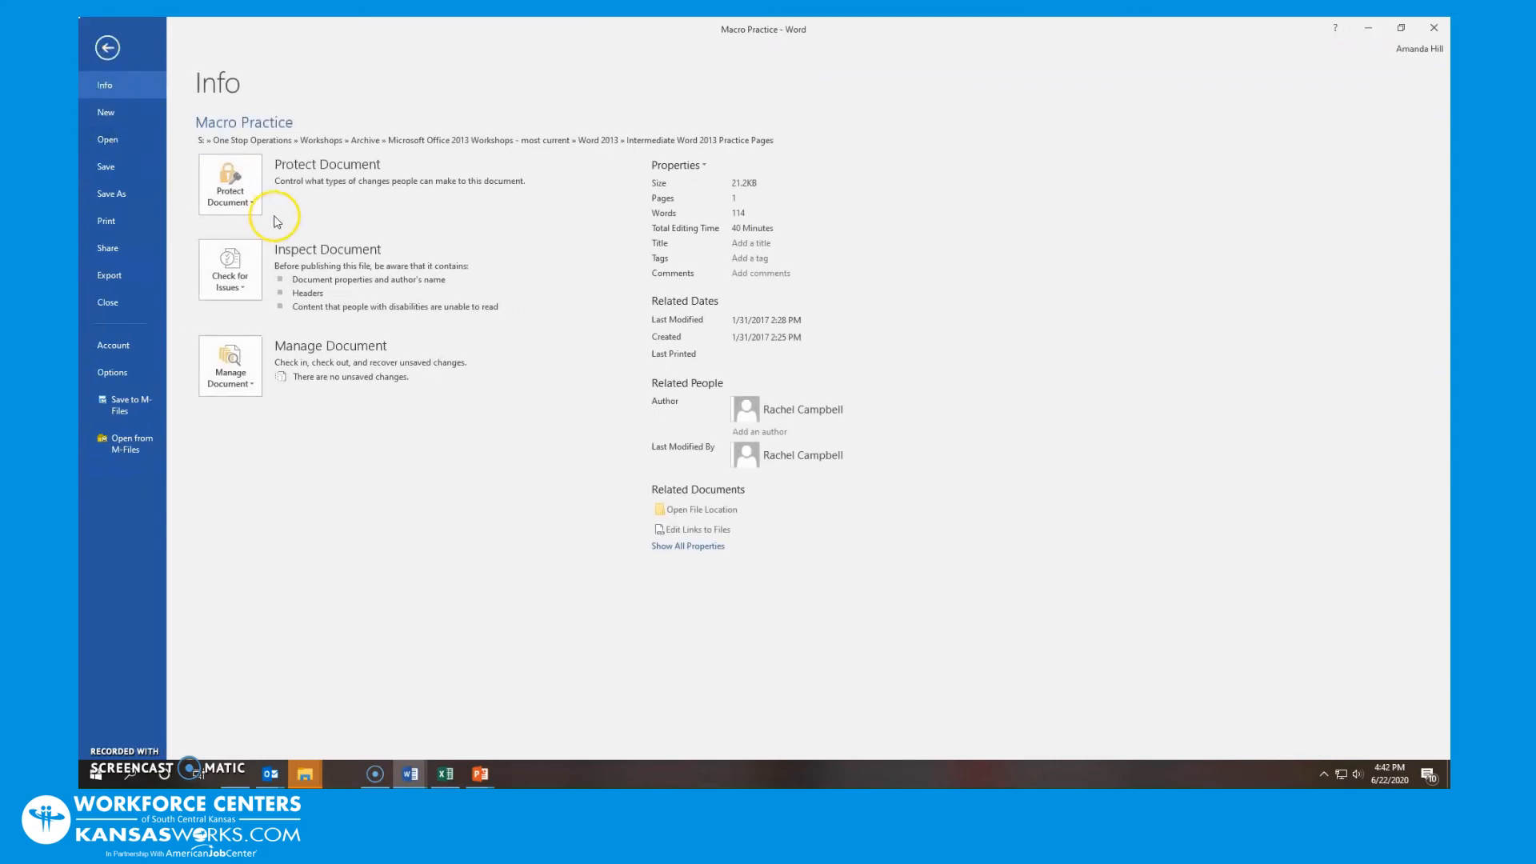
click(260, 192)
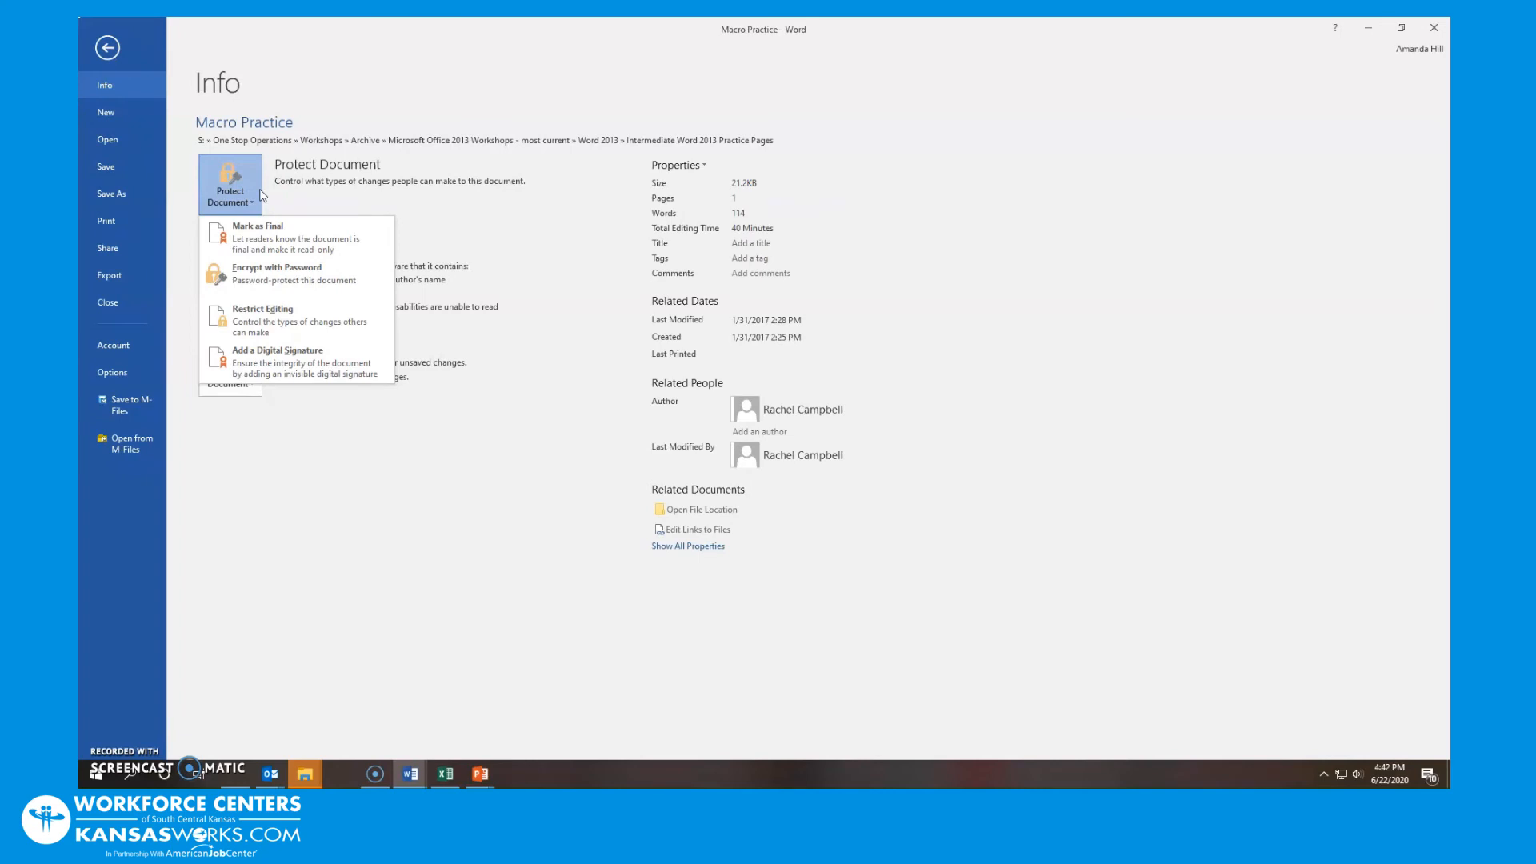
click(259, 281)
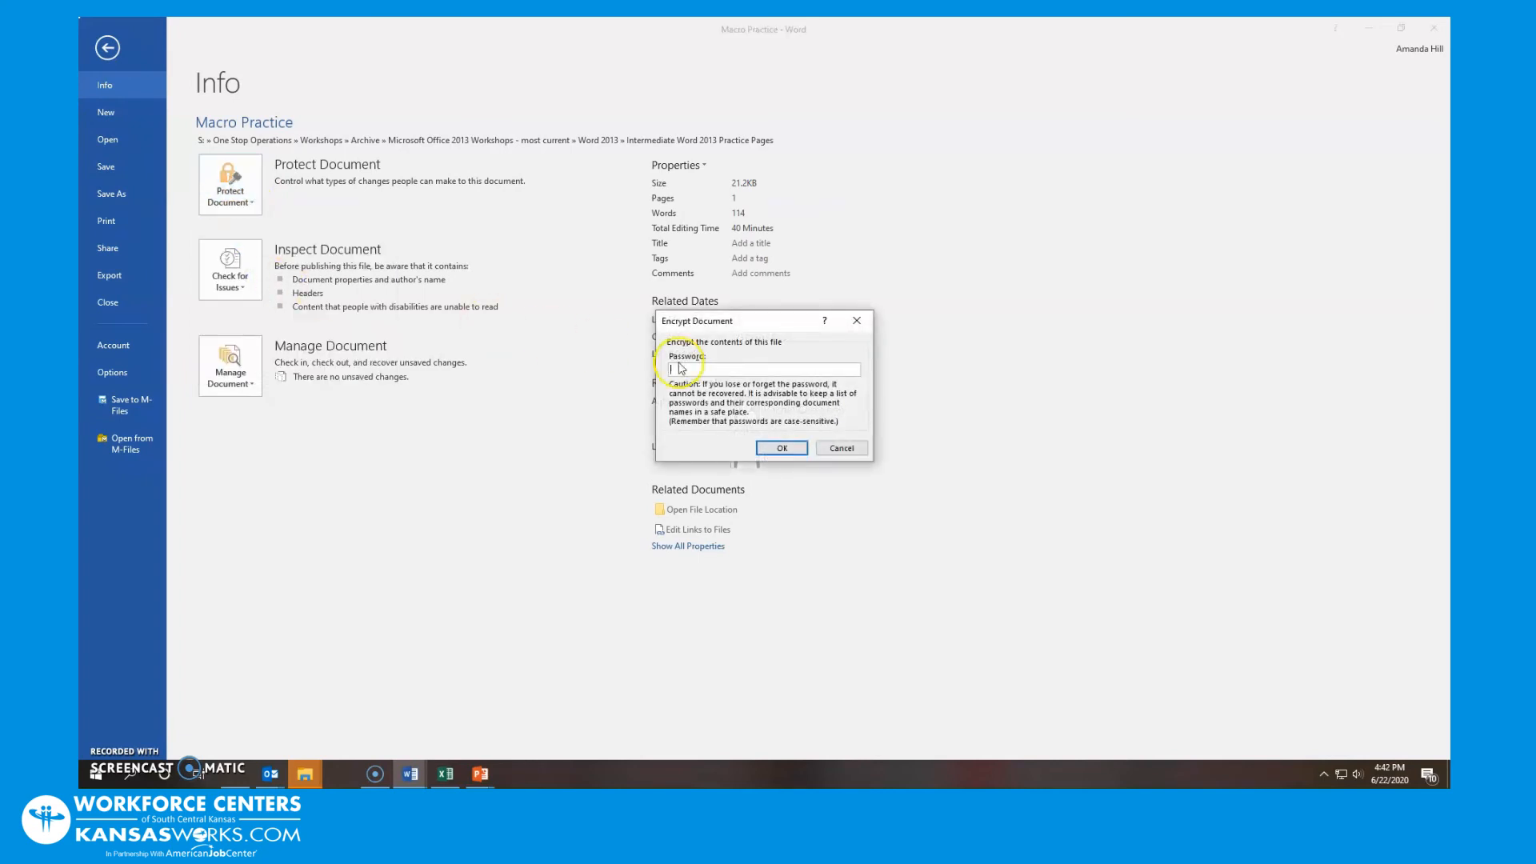
click(743, 388)
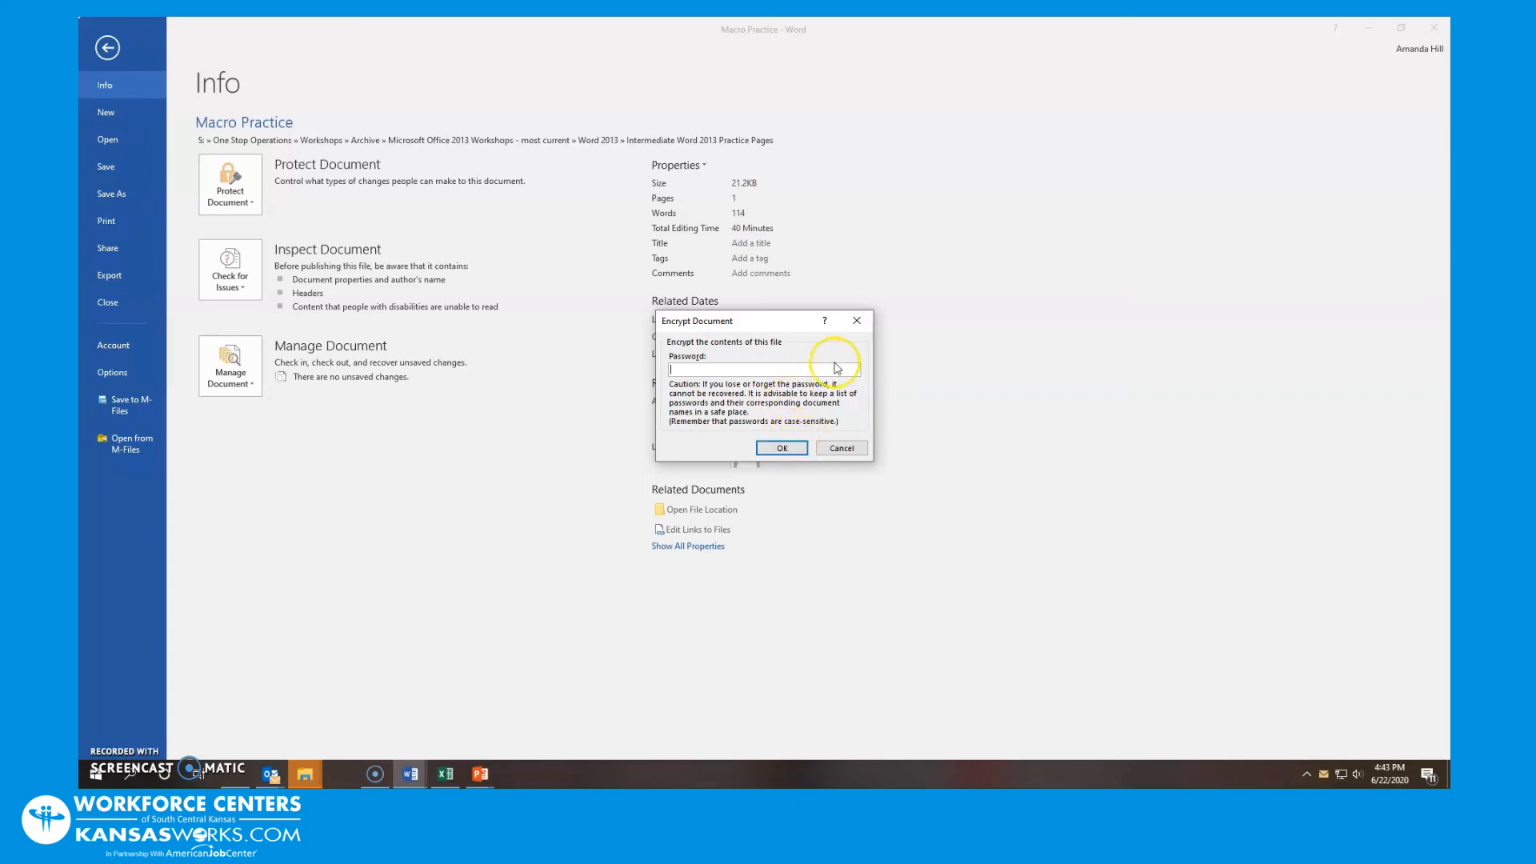
click(853, 323)
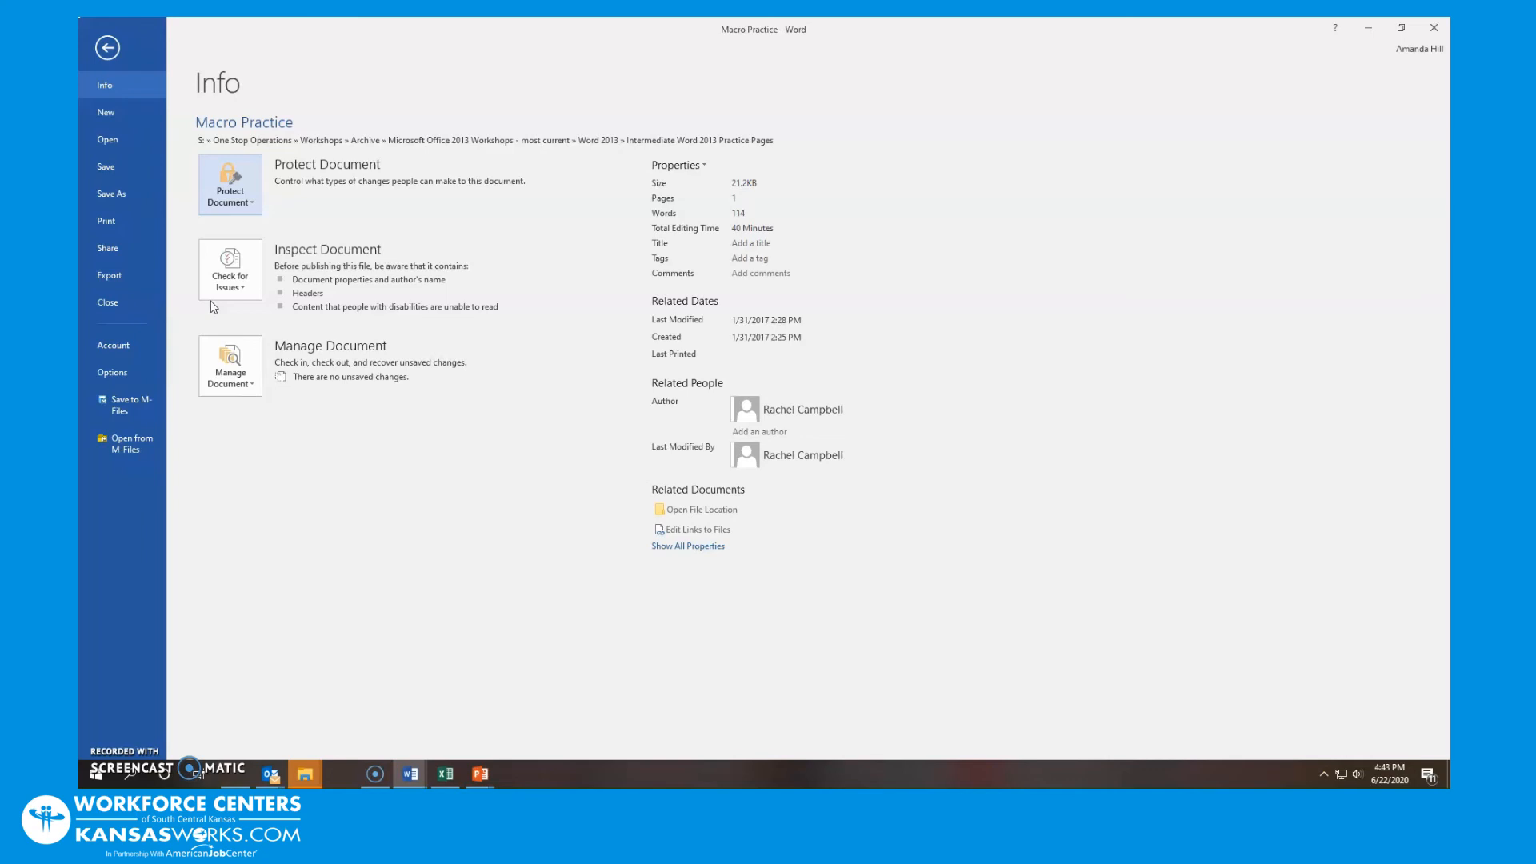
Step: Check the document's accessibility, view the inspection results, and close the Accessibility Checker
click(214, 281)
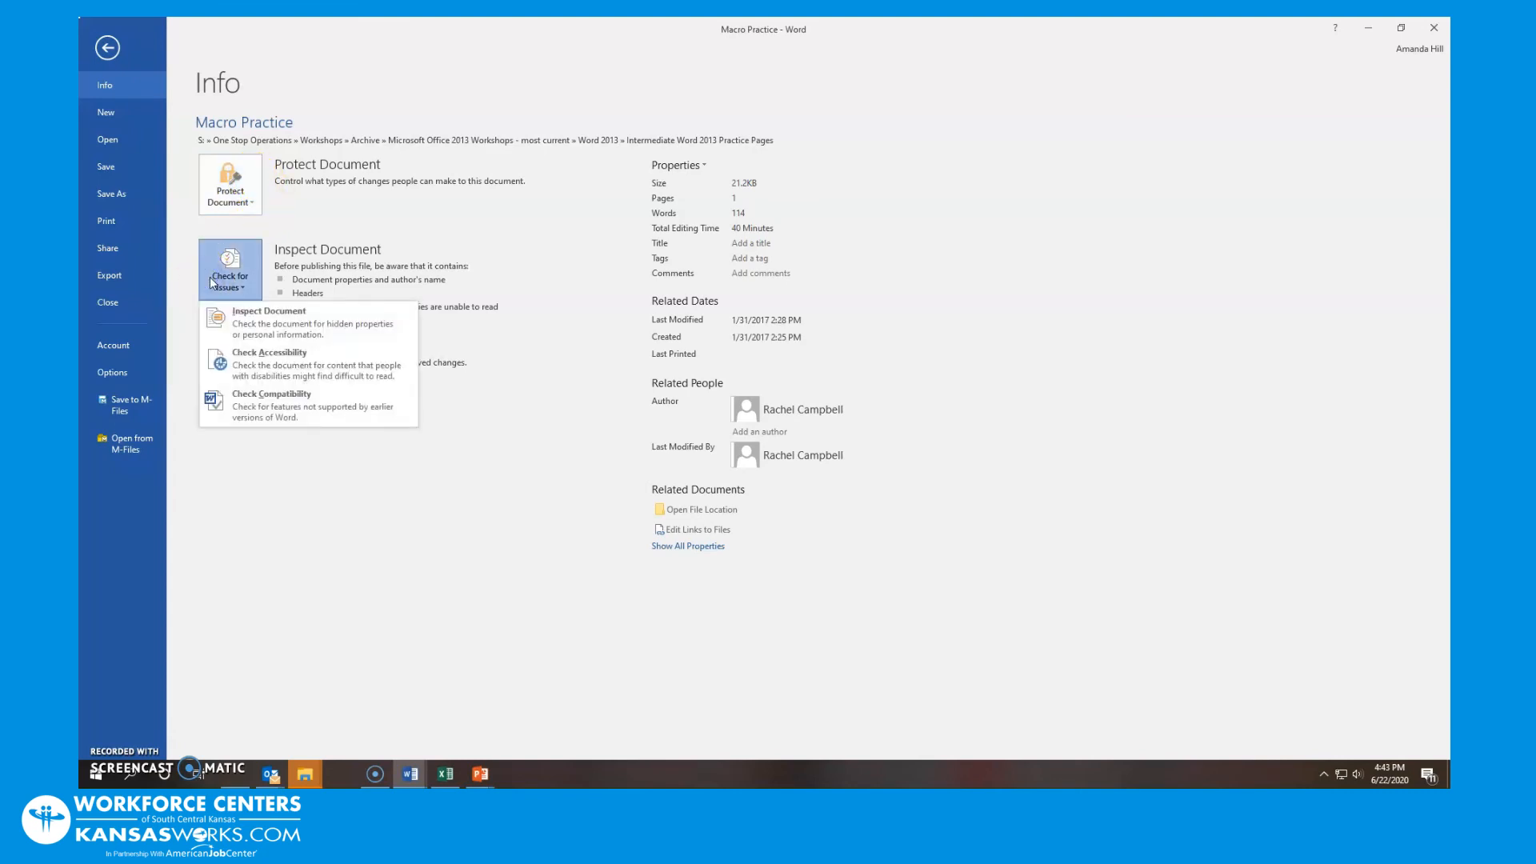
click(284, 368)
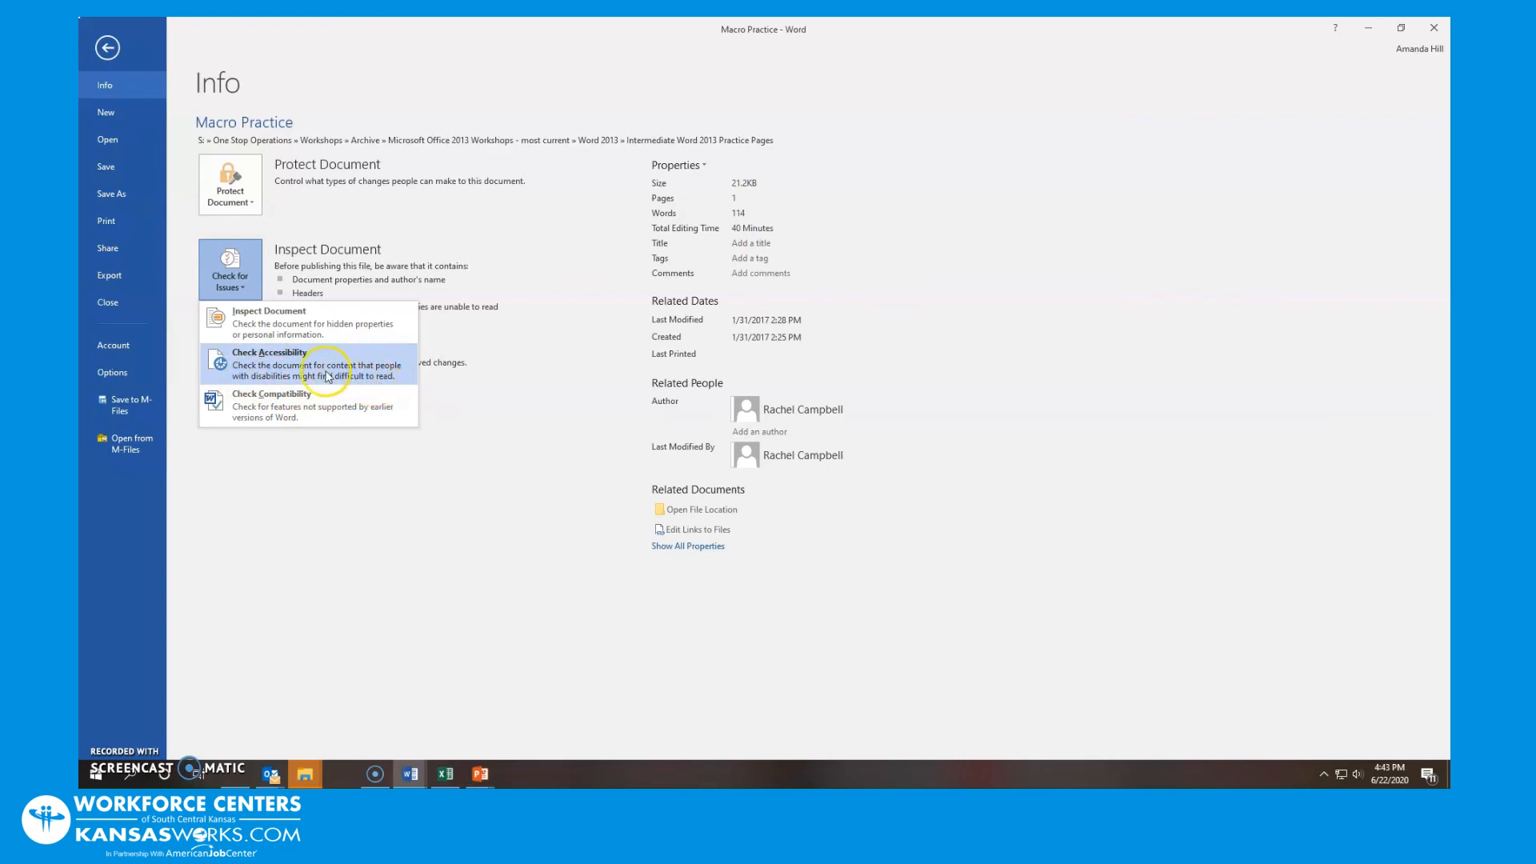
click(301, 370)
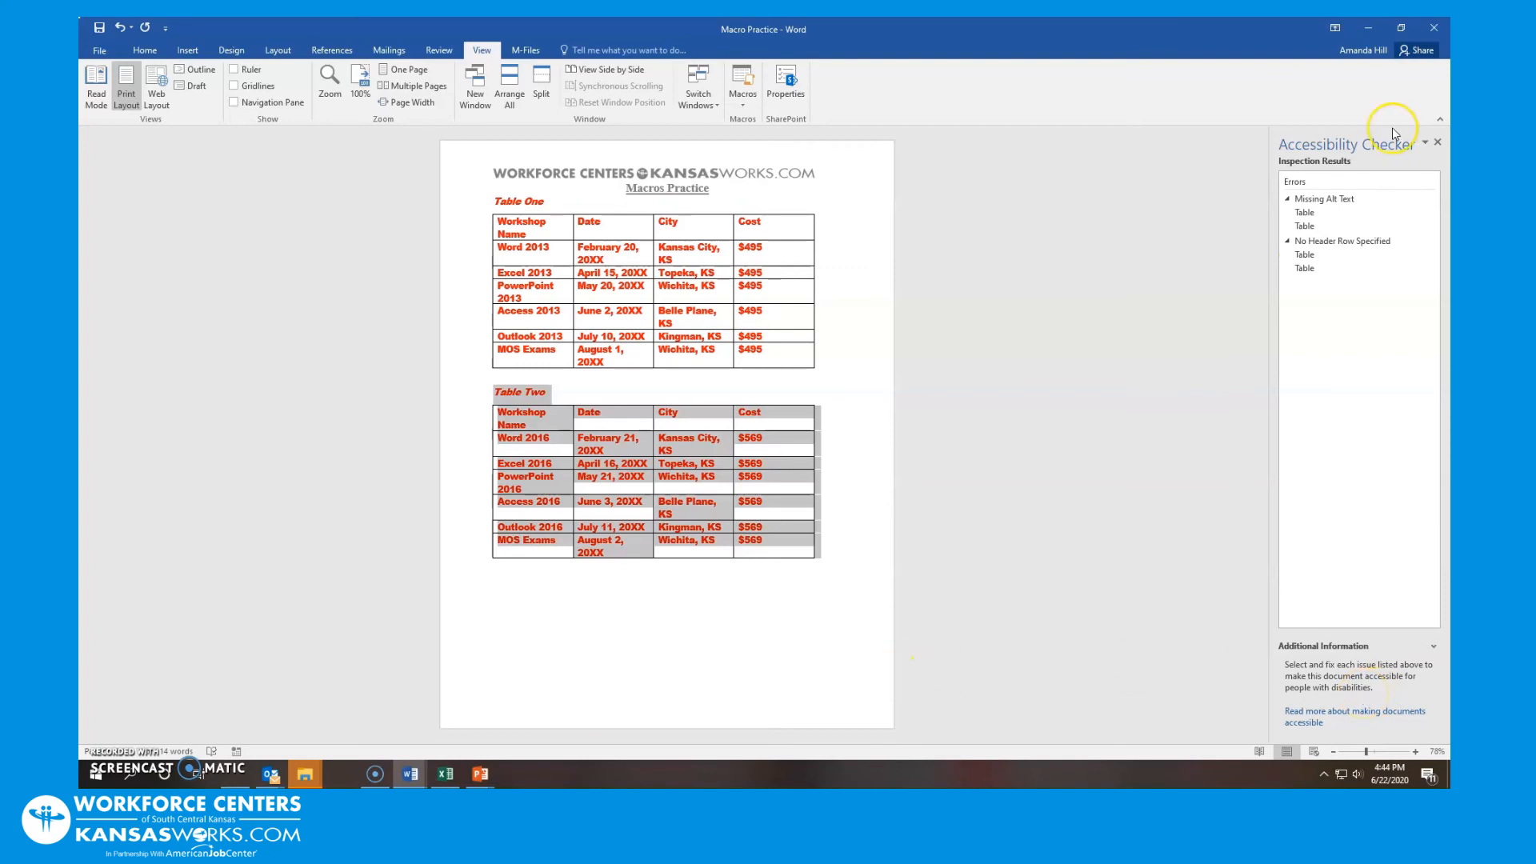
click(1438, 142)
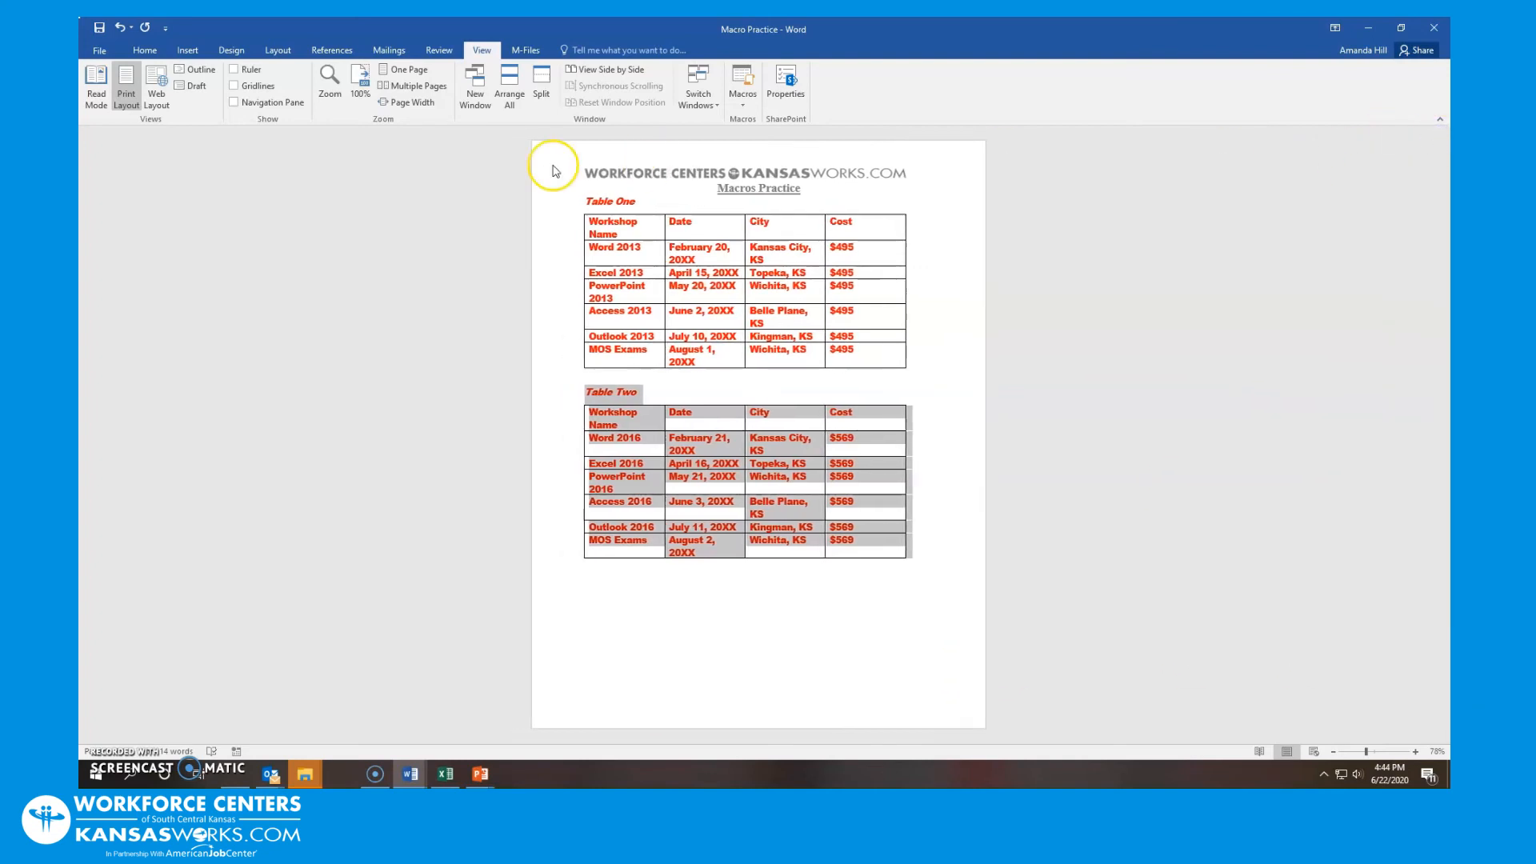
Step: Check the document's compatibility with earlier Word versions and dismiss the Compatibility Checker
click(100, 50)
click(244, 287)
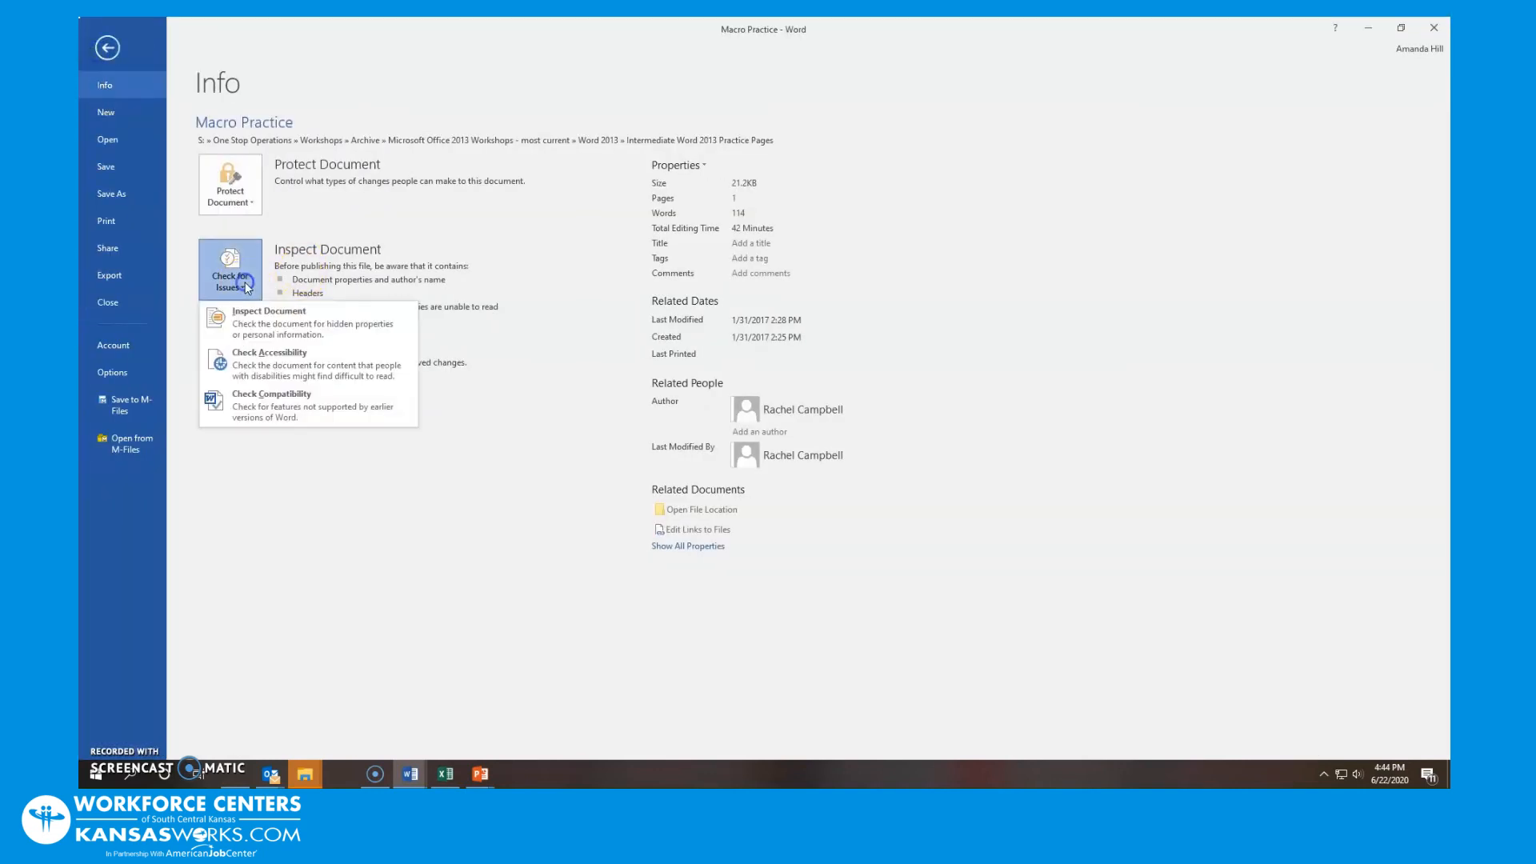
click(295, 408)
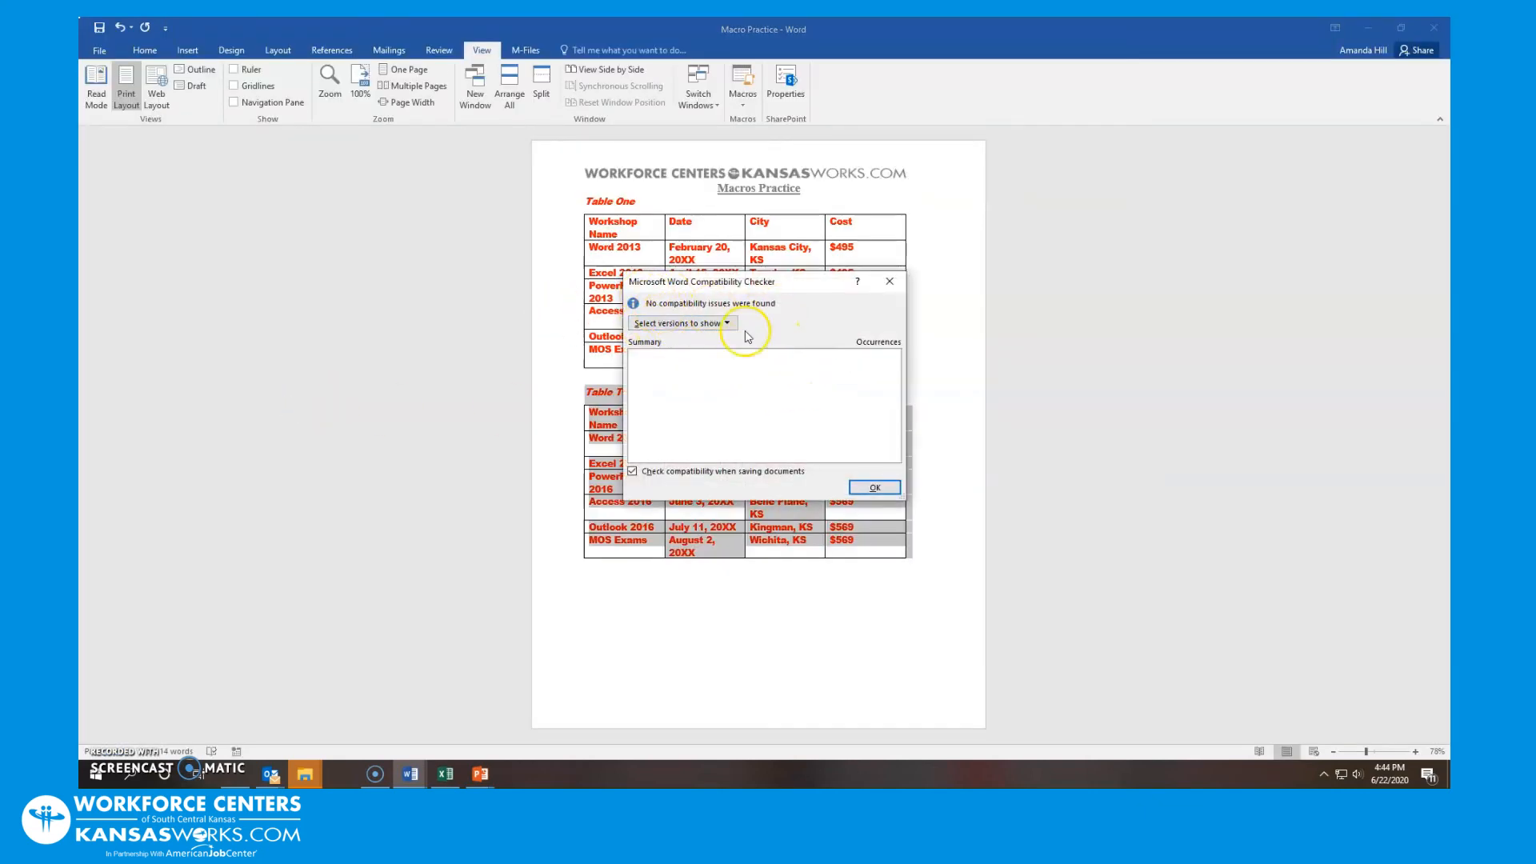
click(856, 486)
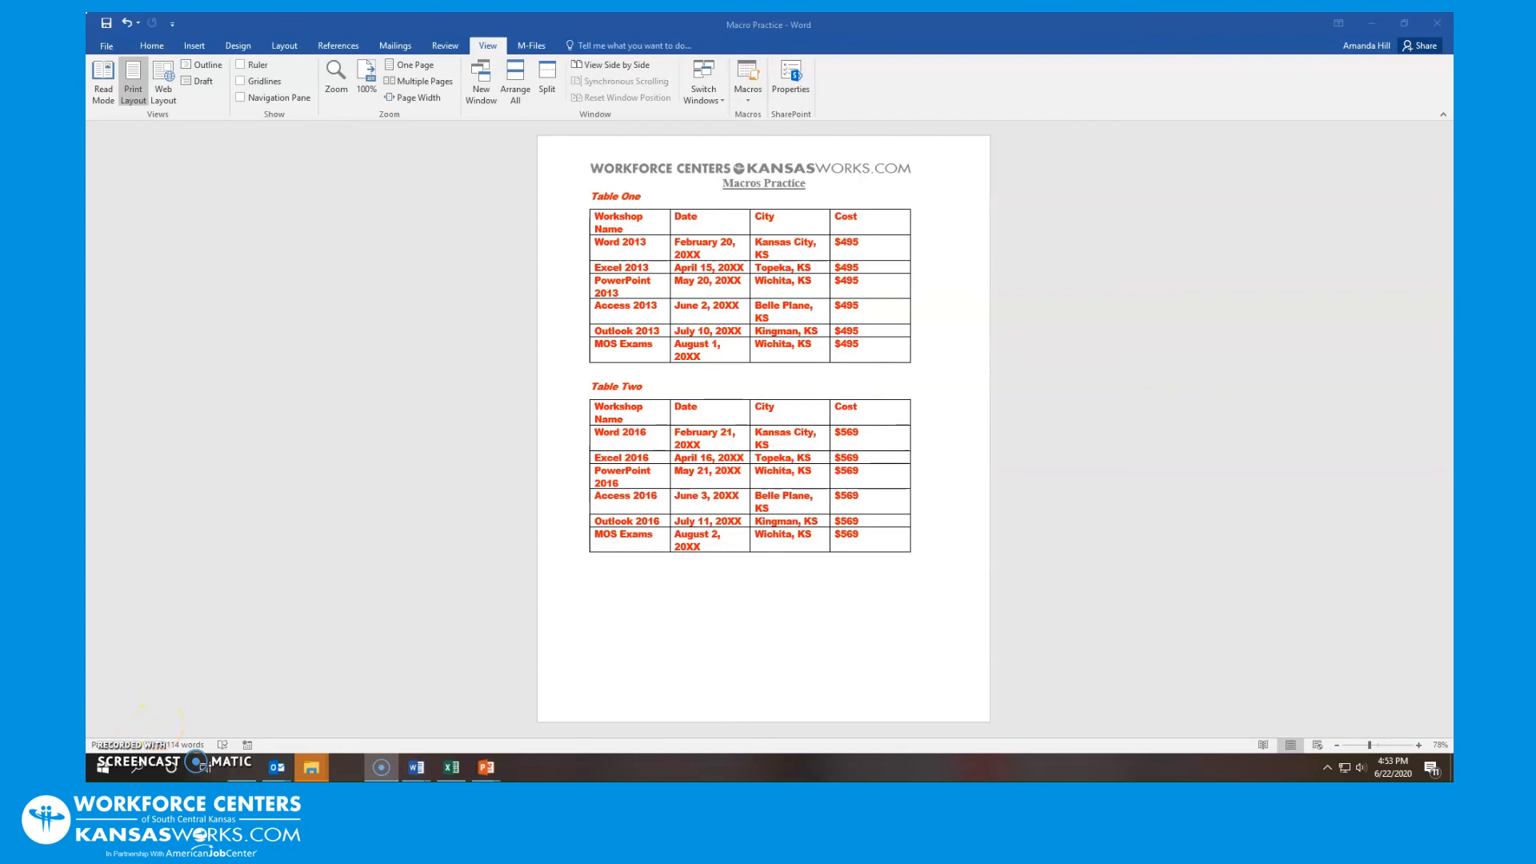
Step: Look through the General, Display, Proofing, Save, Language and Advanced settings in Word Options
click(104, 53)
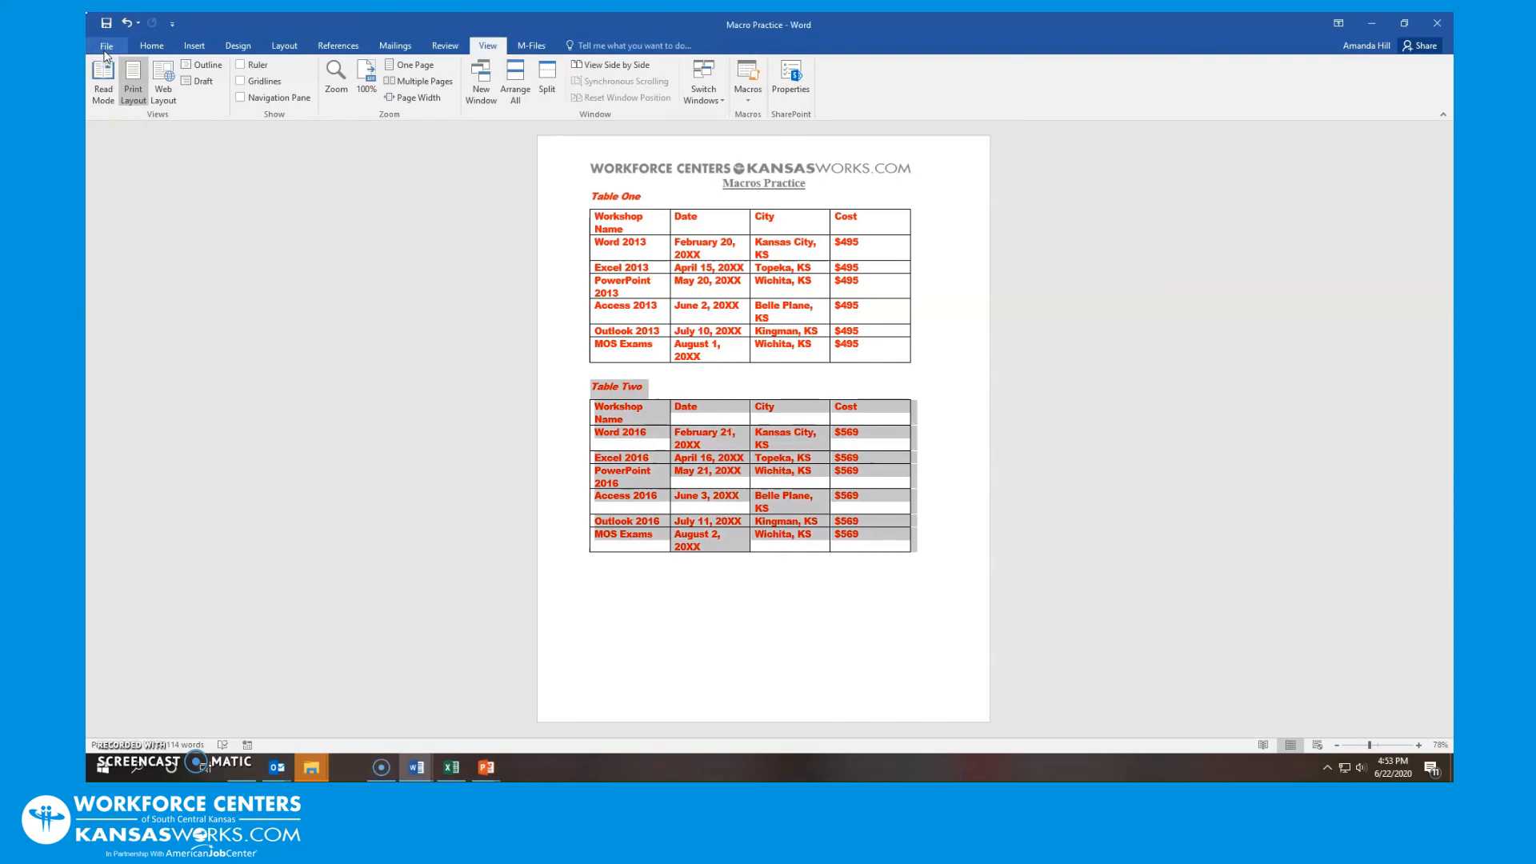
click(106, 48)
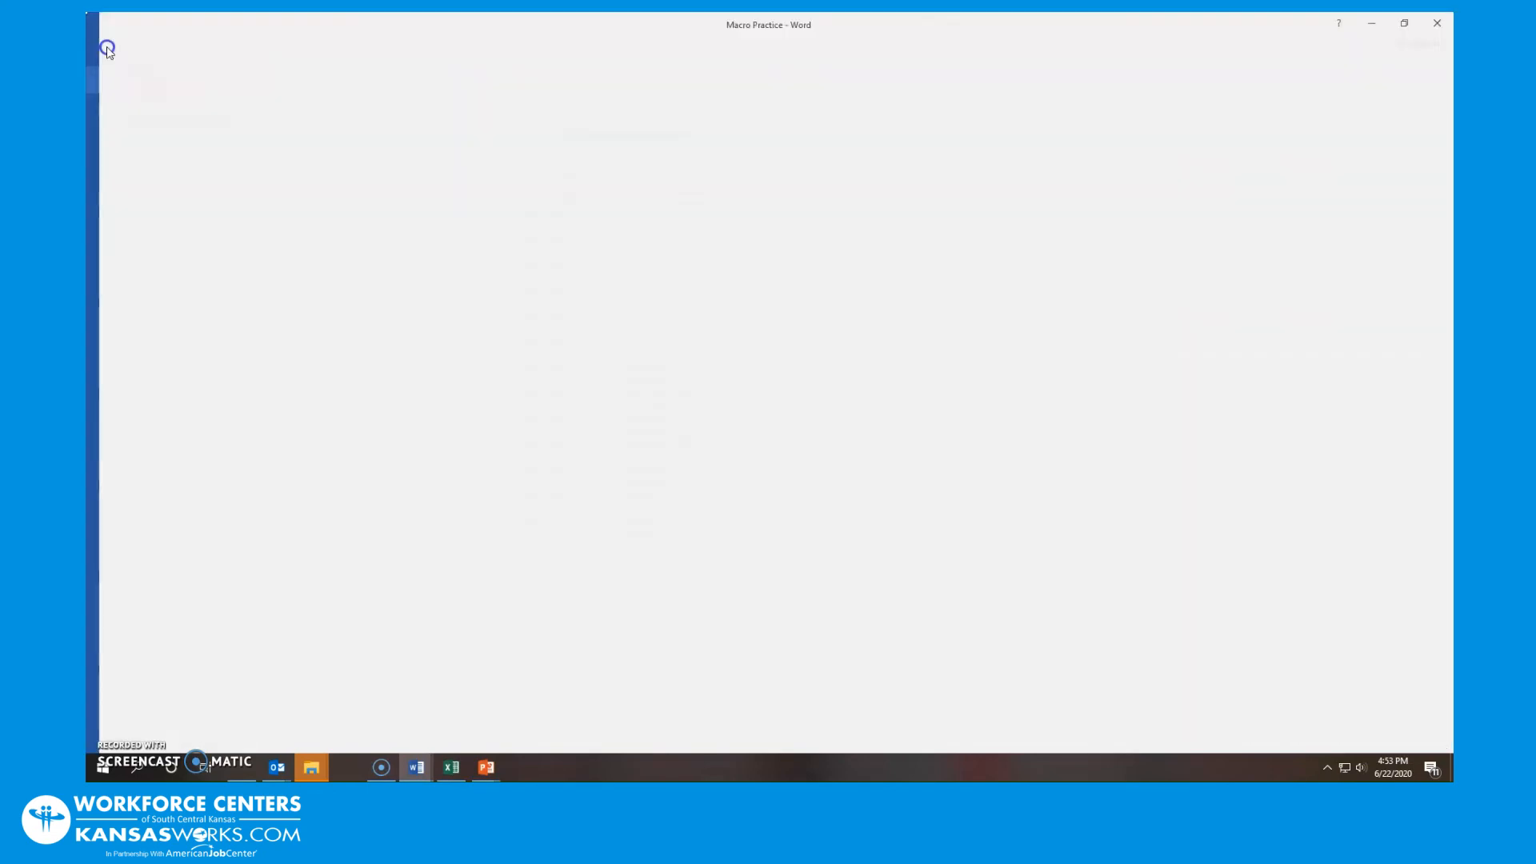
click(143, 365)
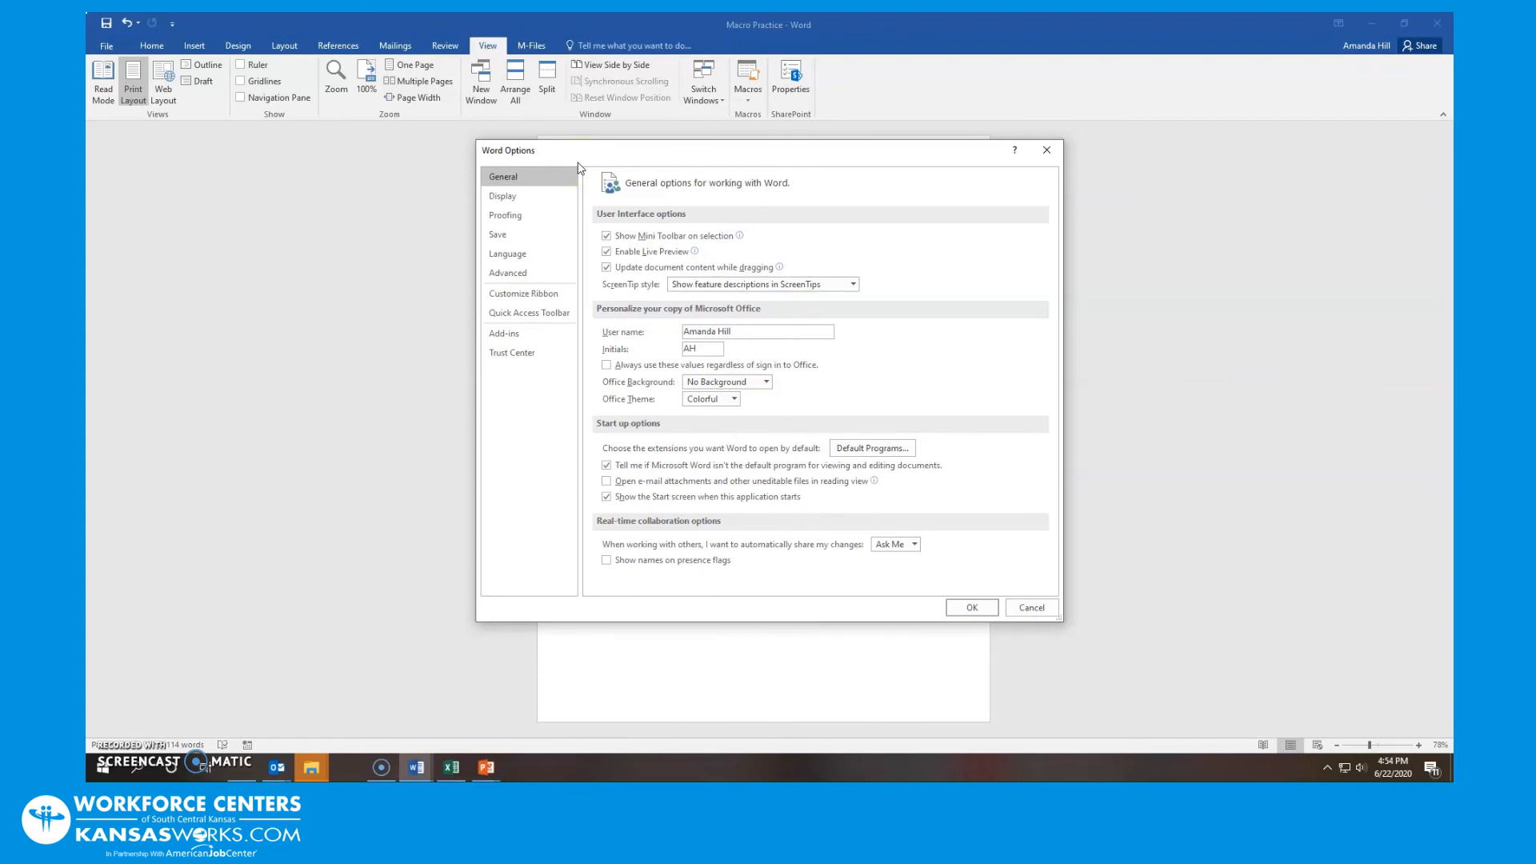
click(531, 198)
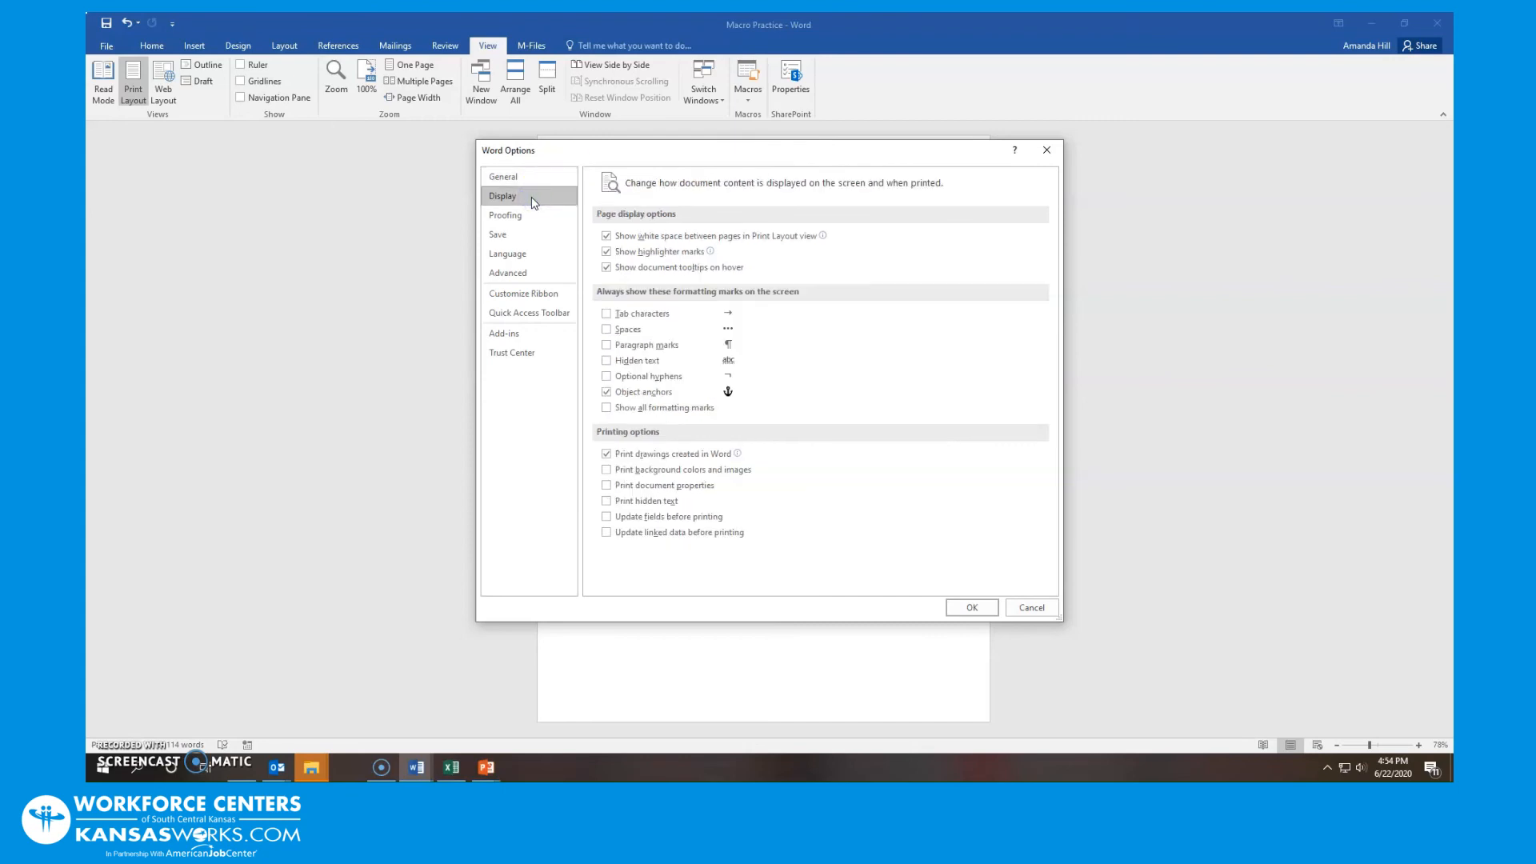
click(526, 216)
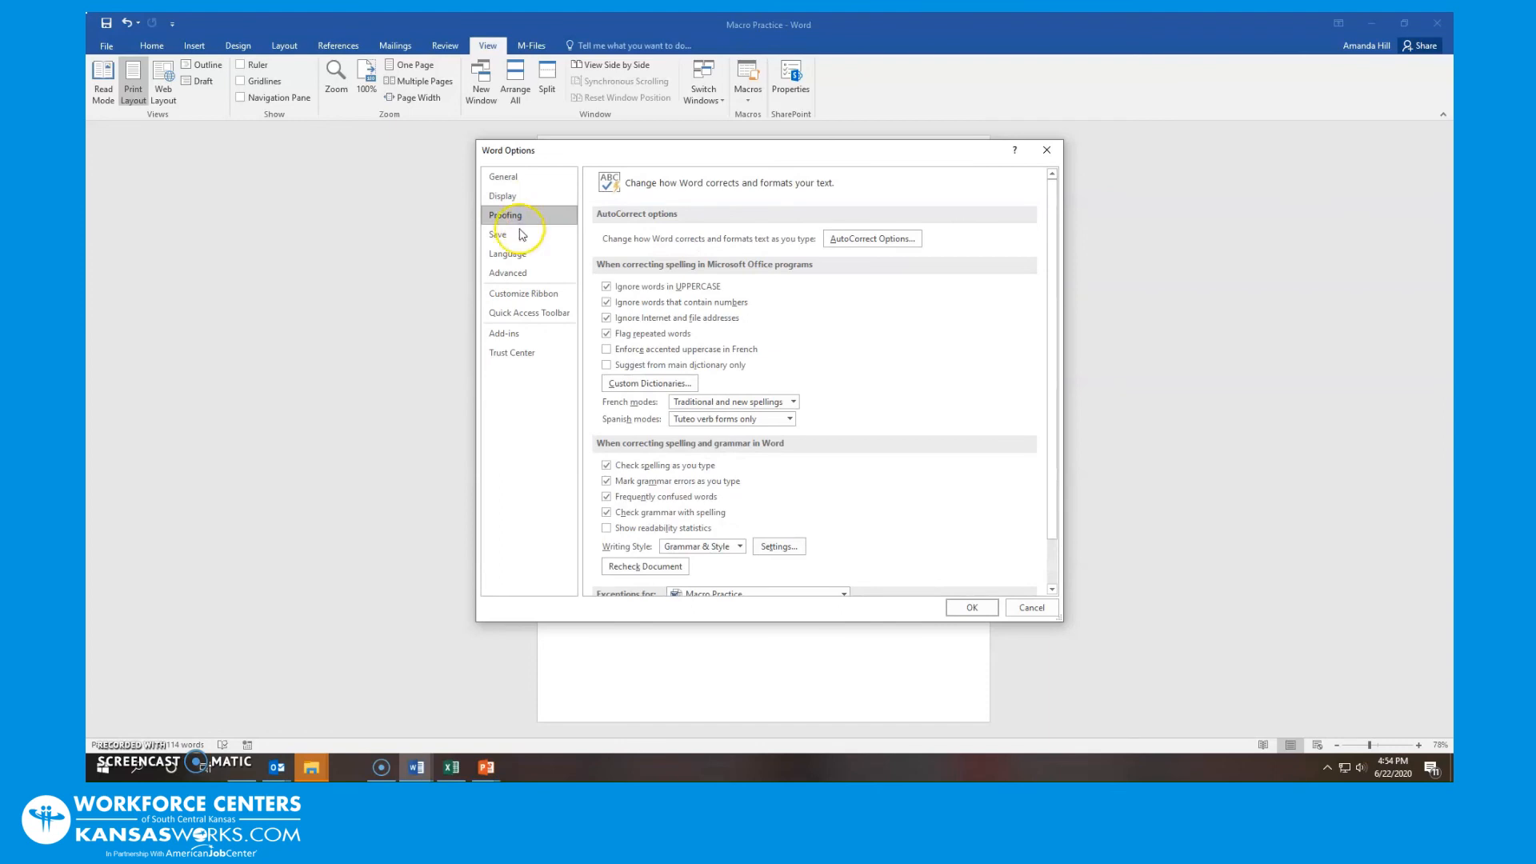
click(520, 235)
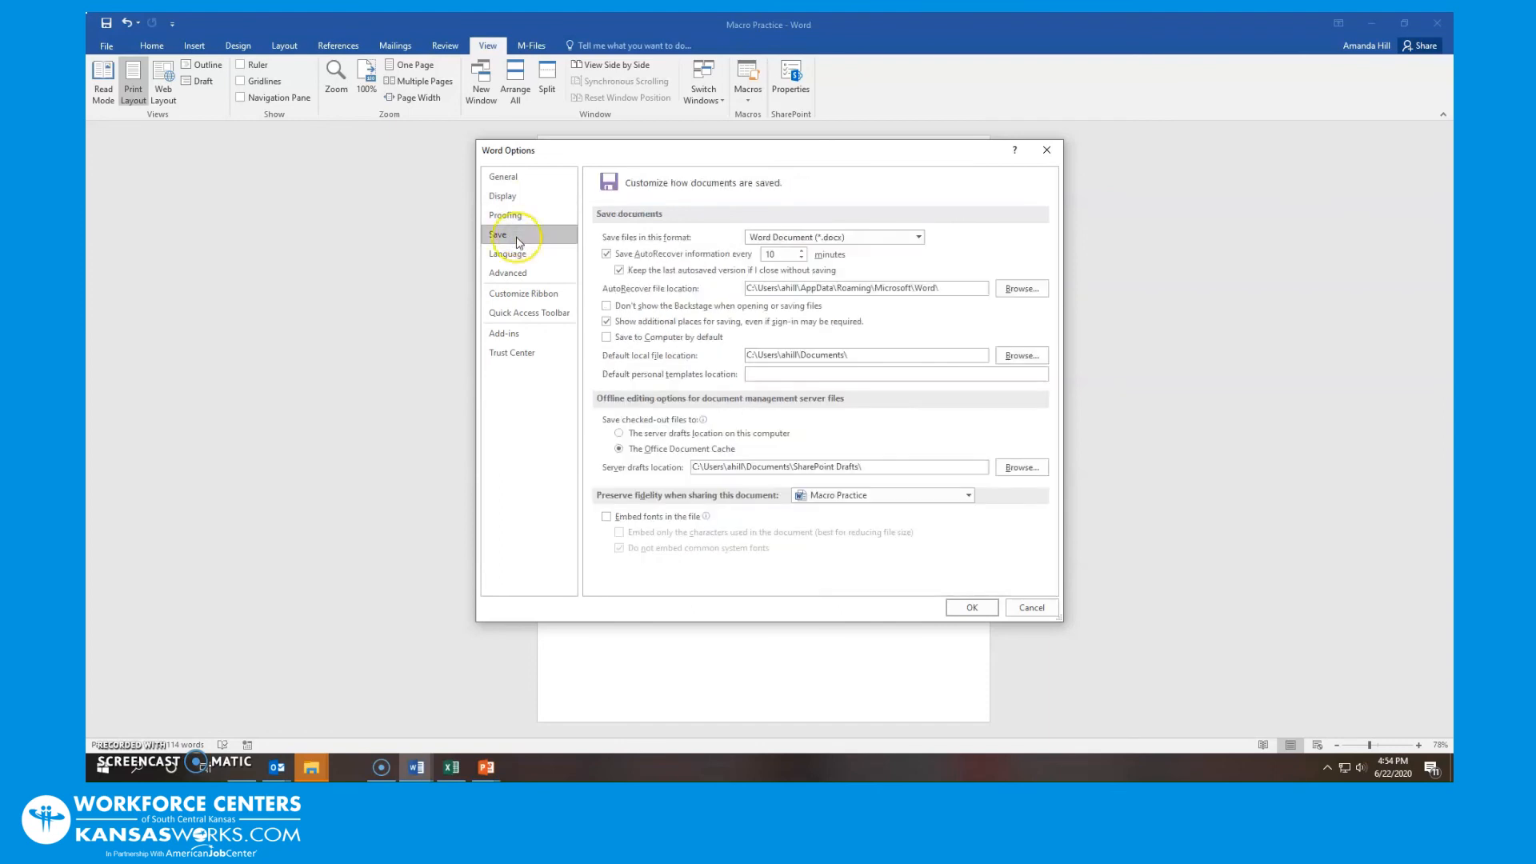
click(517, 255)
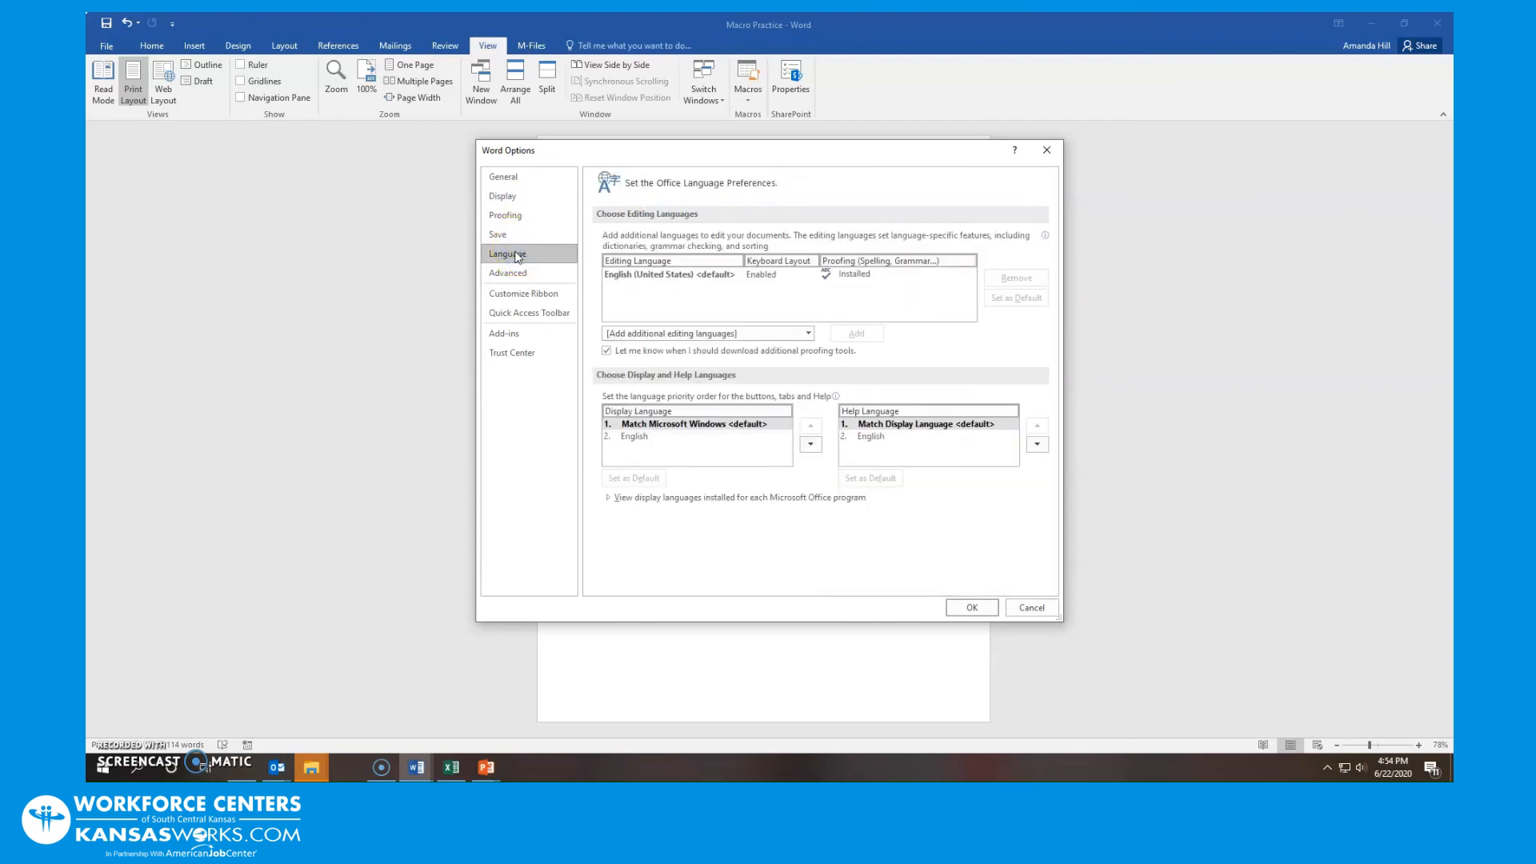
click(517, 275)
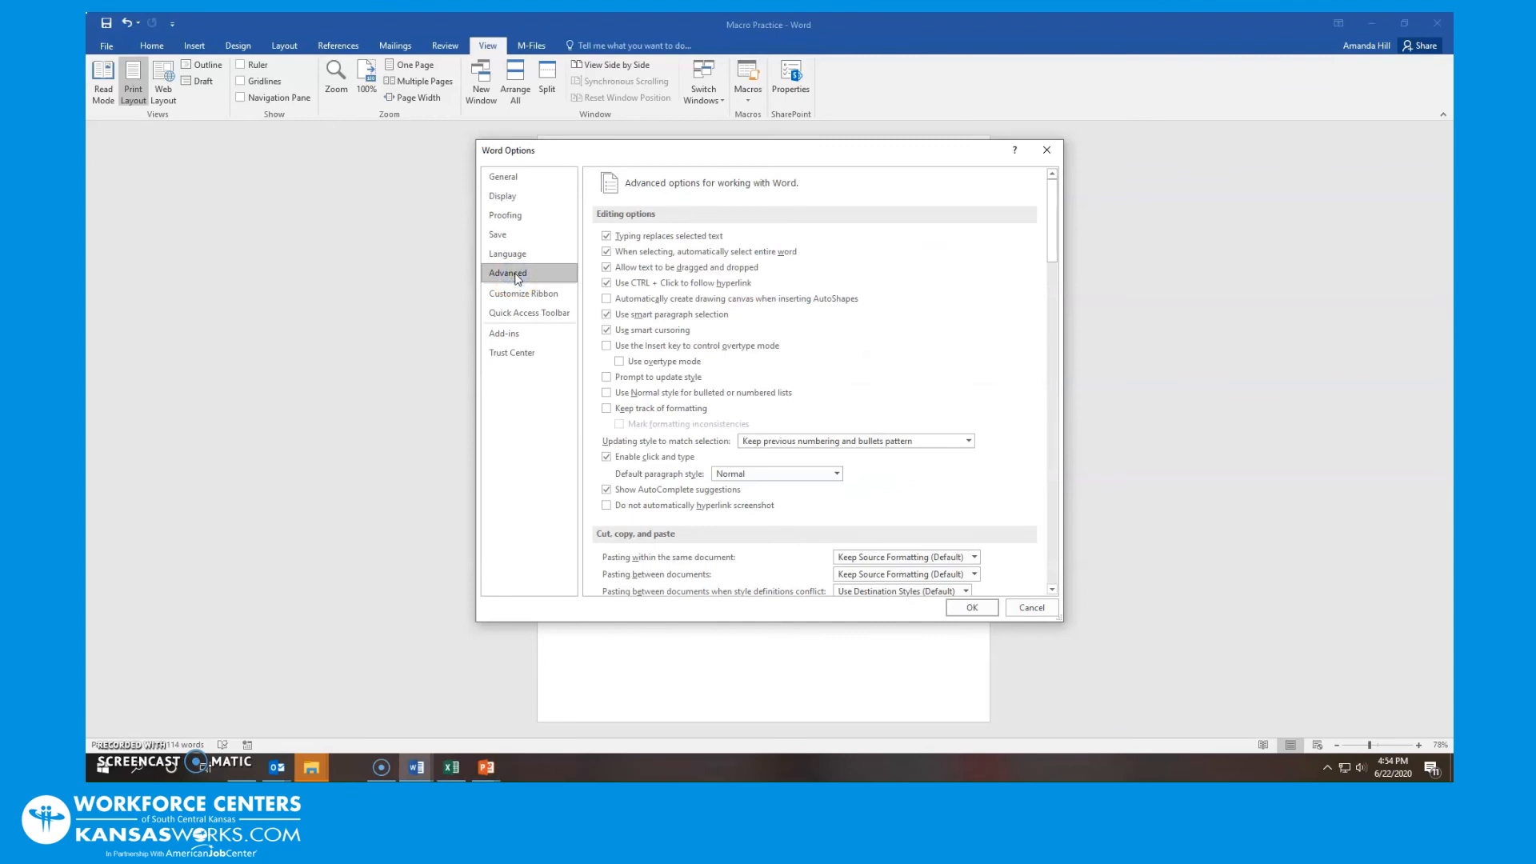
Step: View the Customize Ribbon, Quick Access Toolbar, Add-ins and Trust Center settings, and return to the General options
click(520, 296)
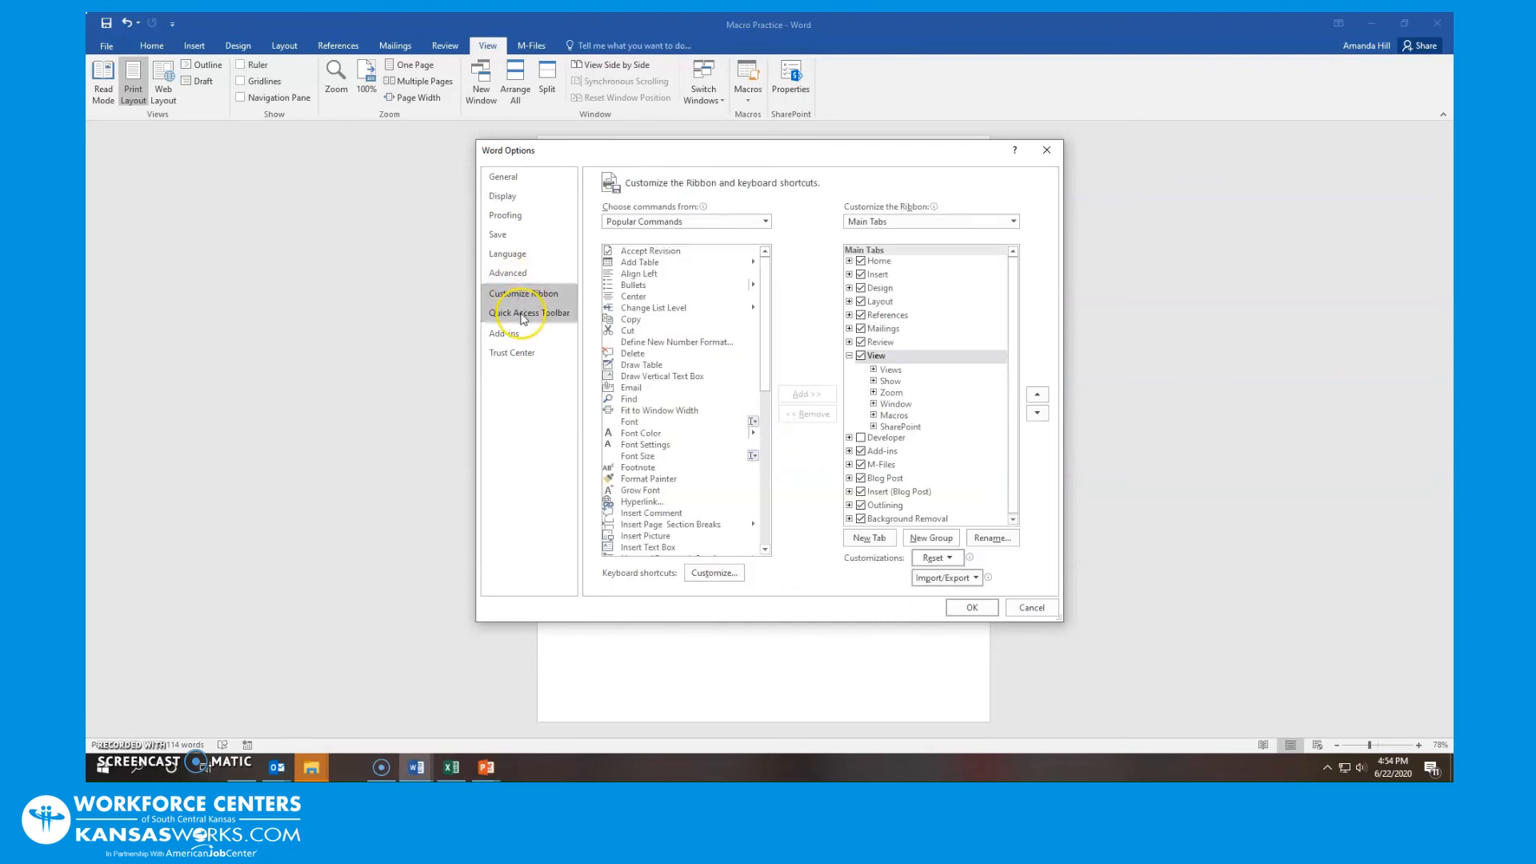
click(523, 315)
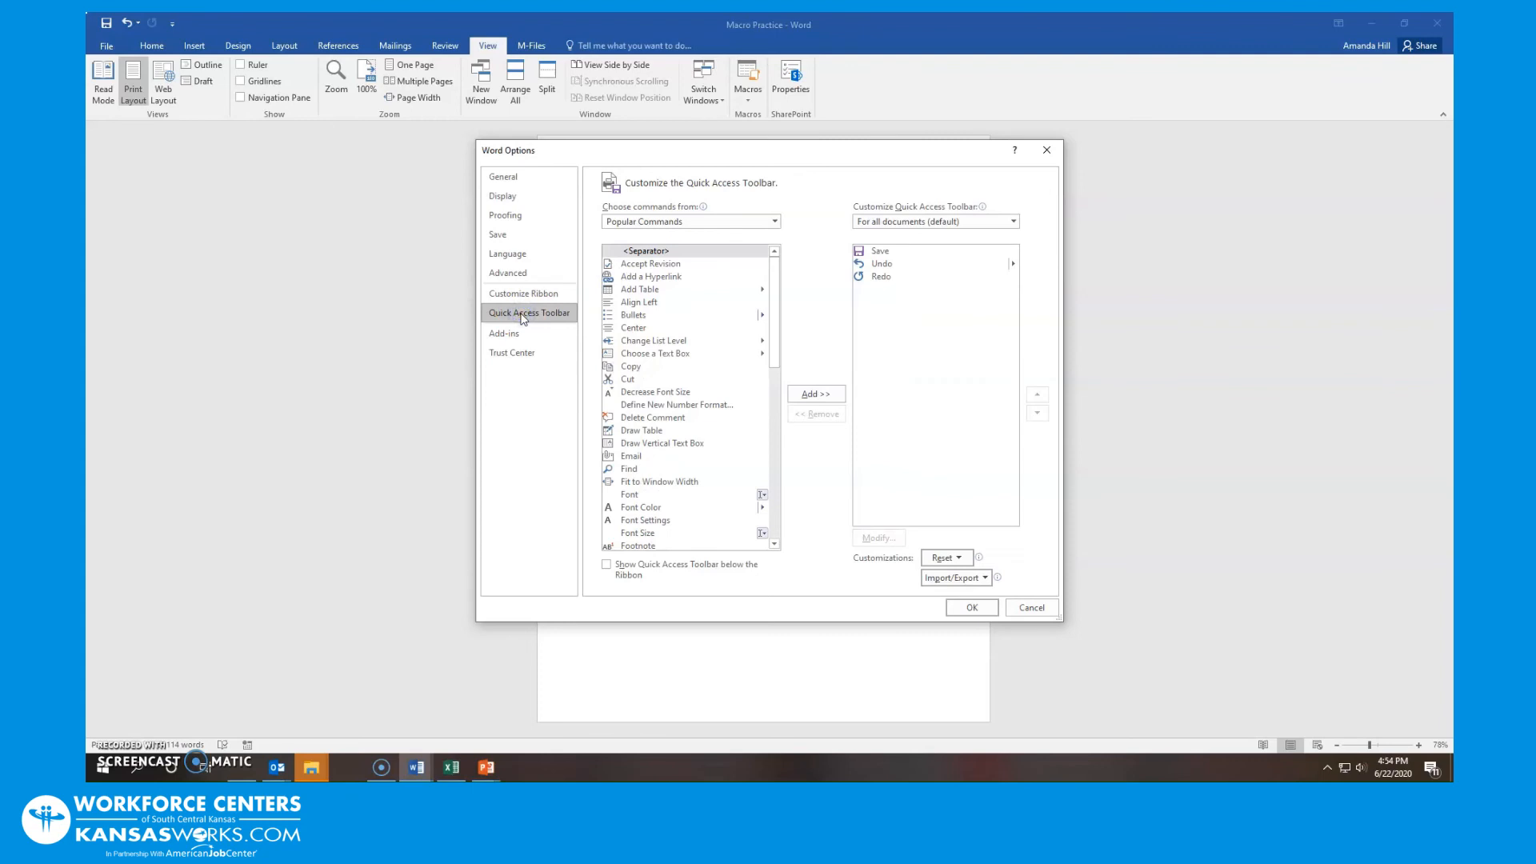
click(528, 335)
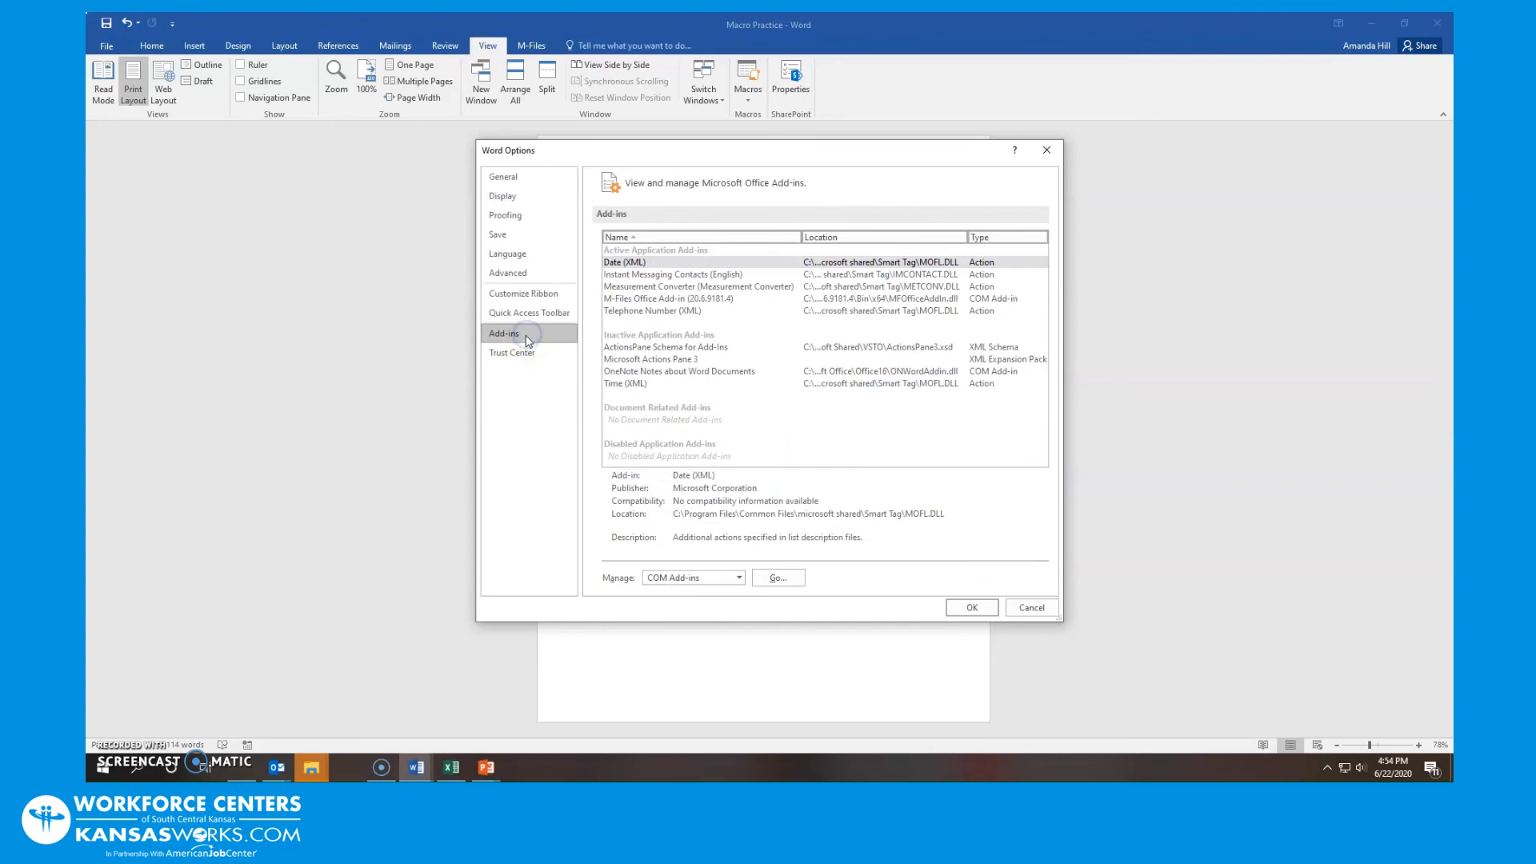
click(524, 354)
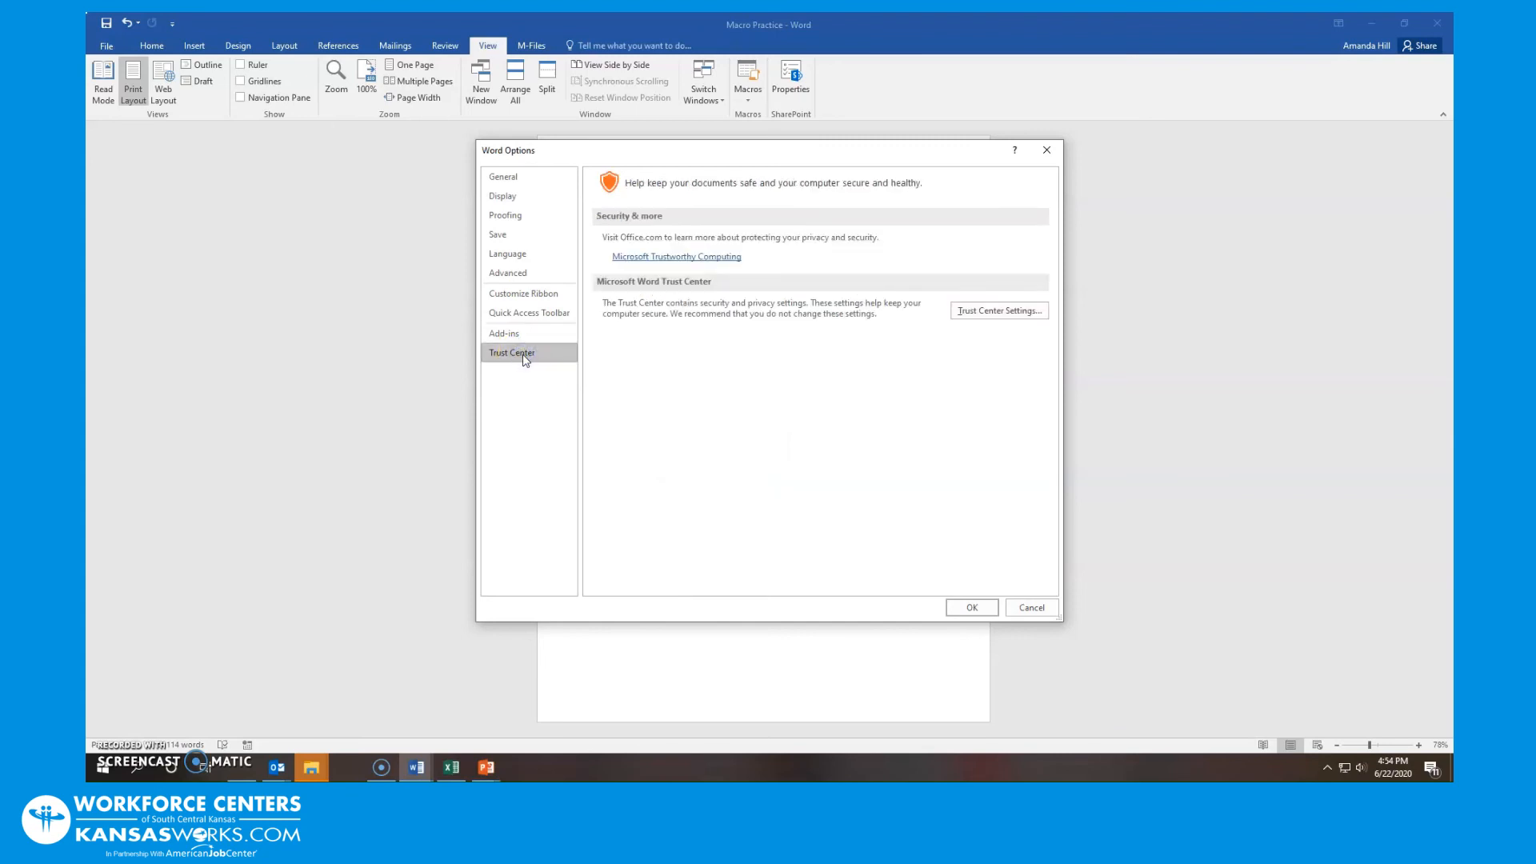
click(503, 372)
click(515, 180)
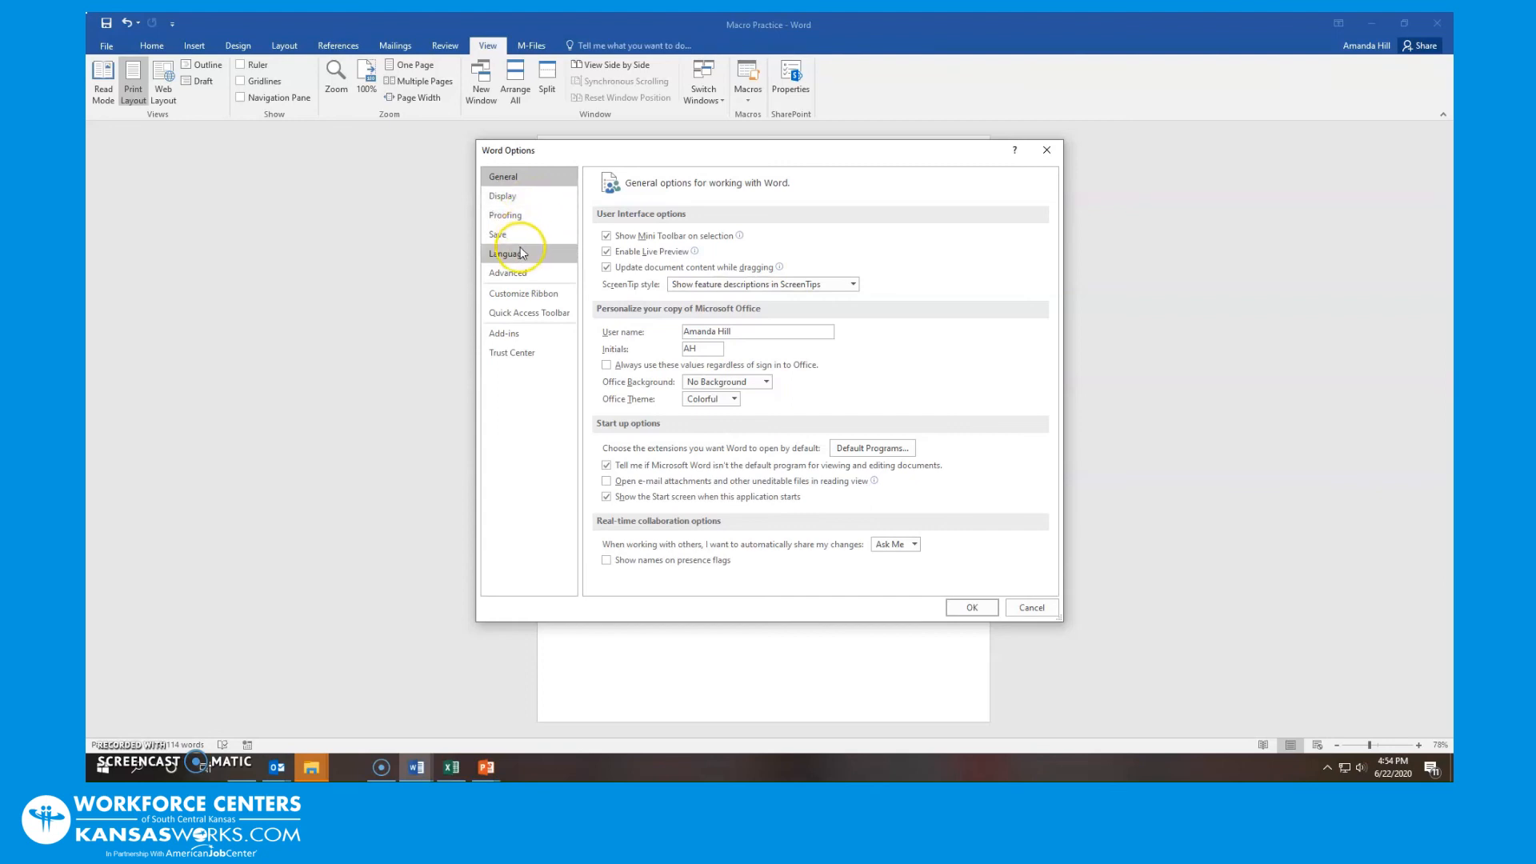
Step: Add the Email command to the Quick Access Toolbar for all documents and apply the change
click(527, 316)
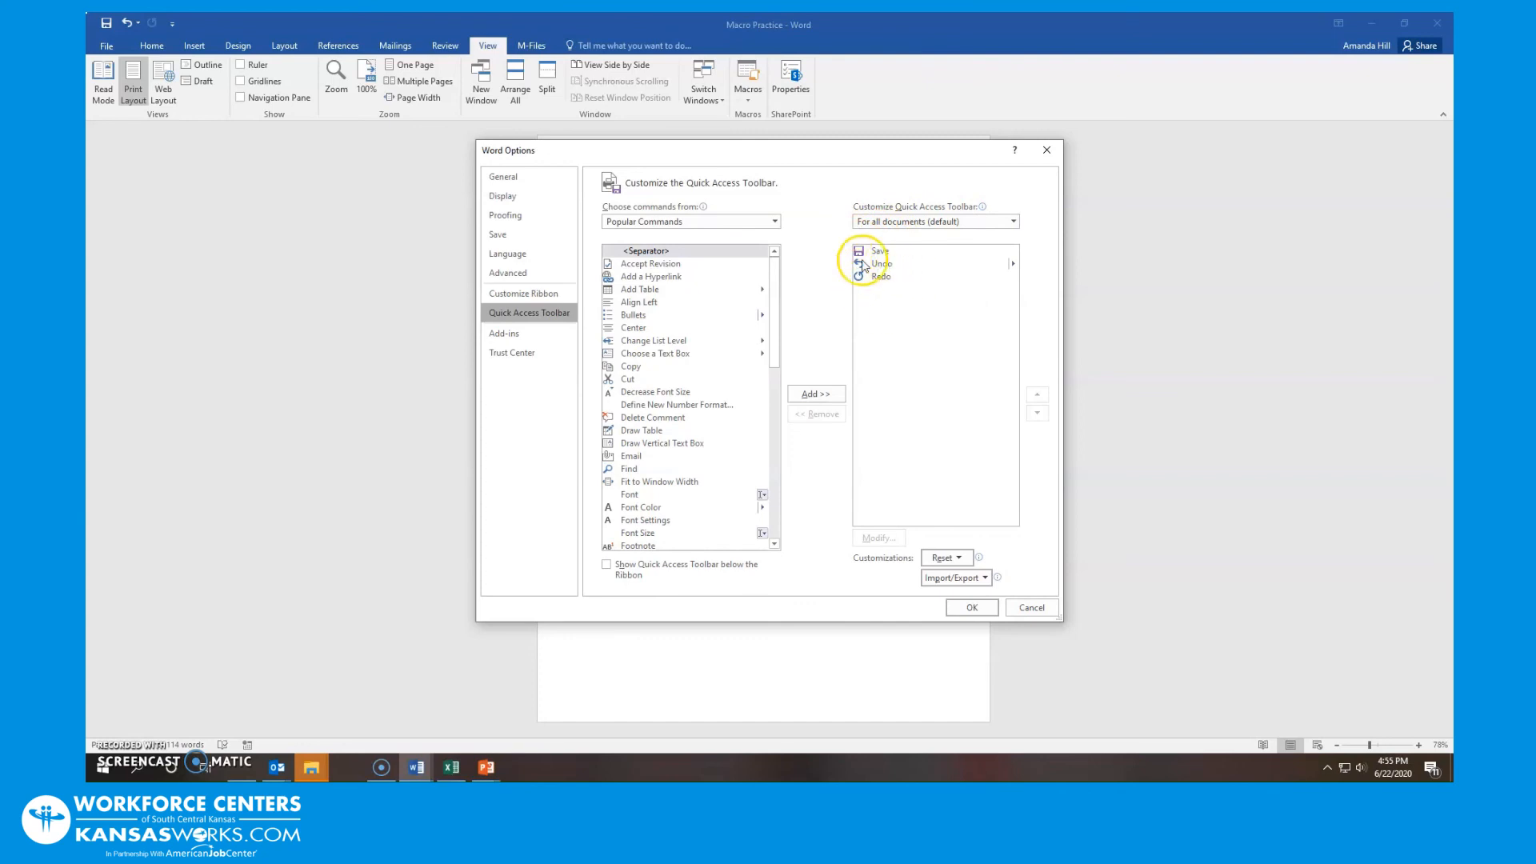
click(640, 457)
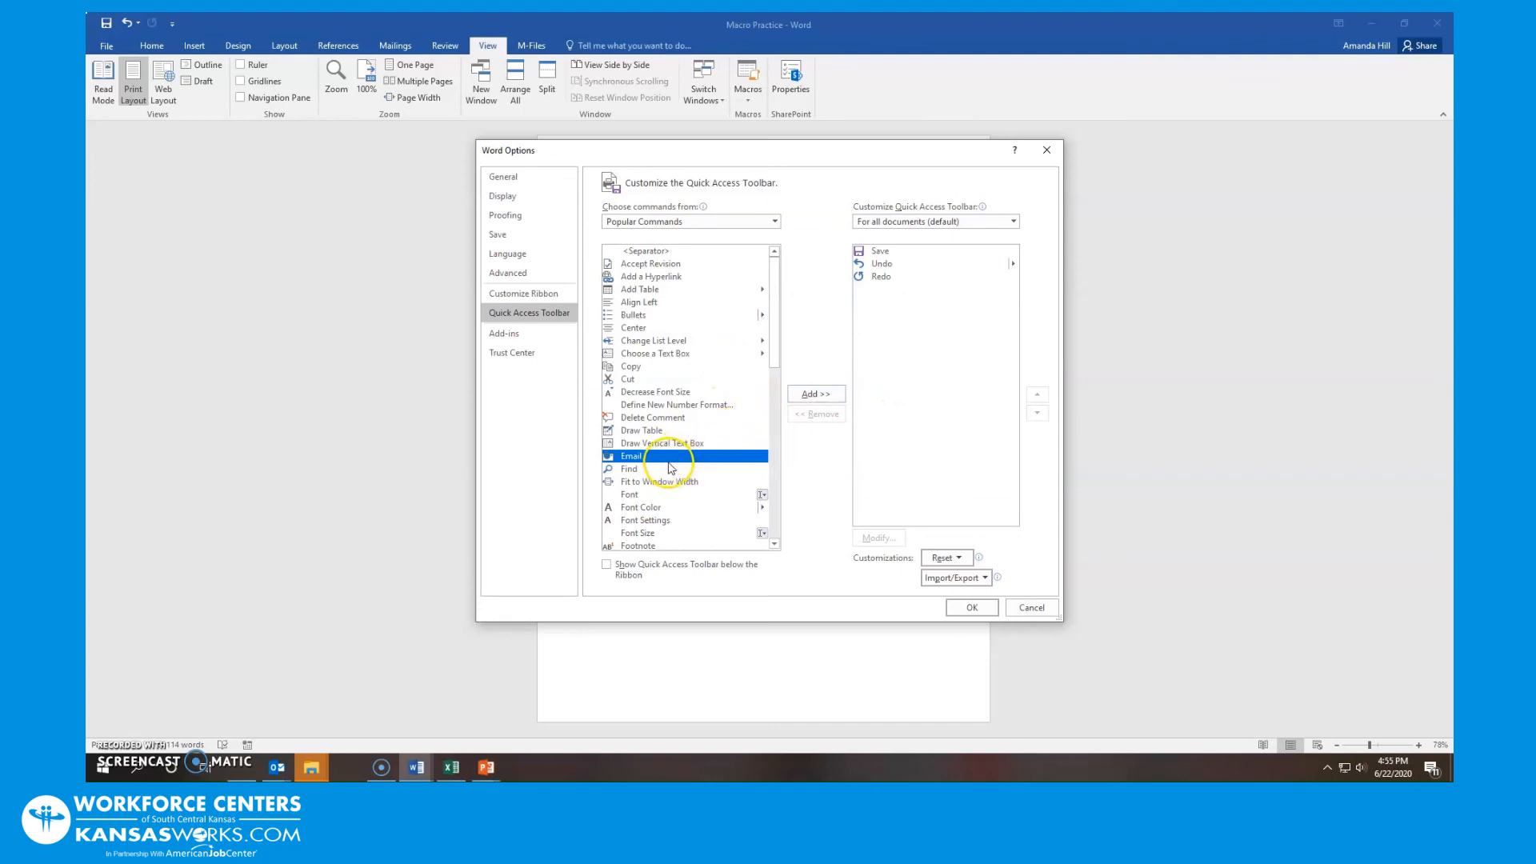
click(813, 396)
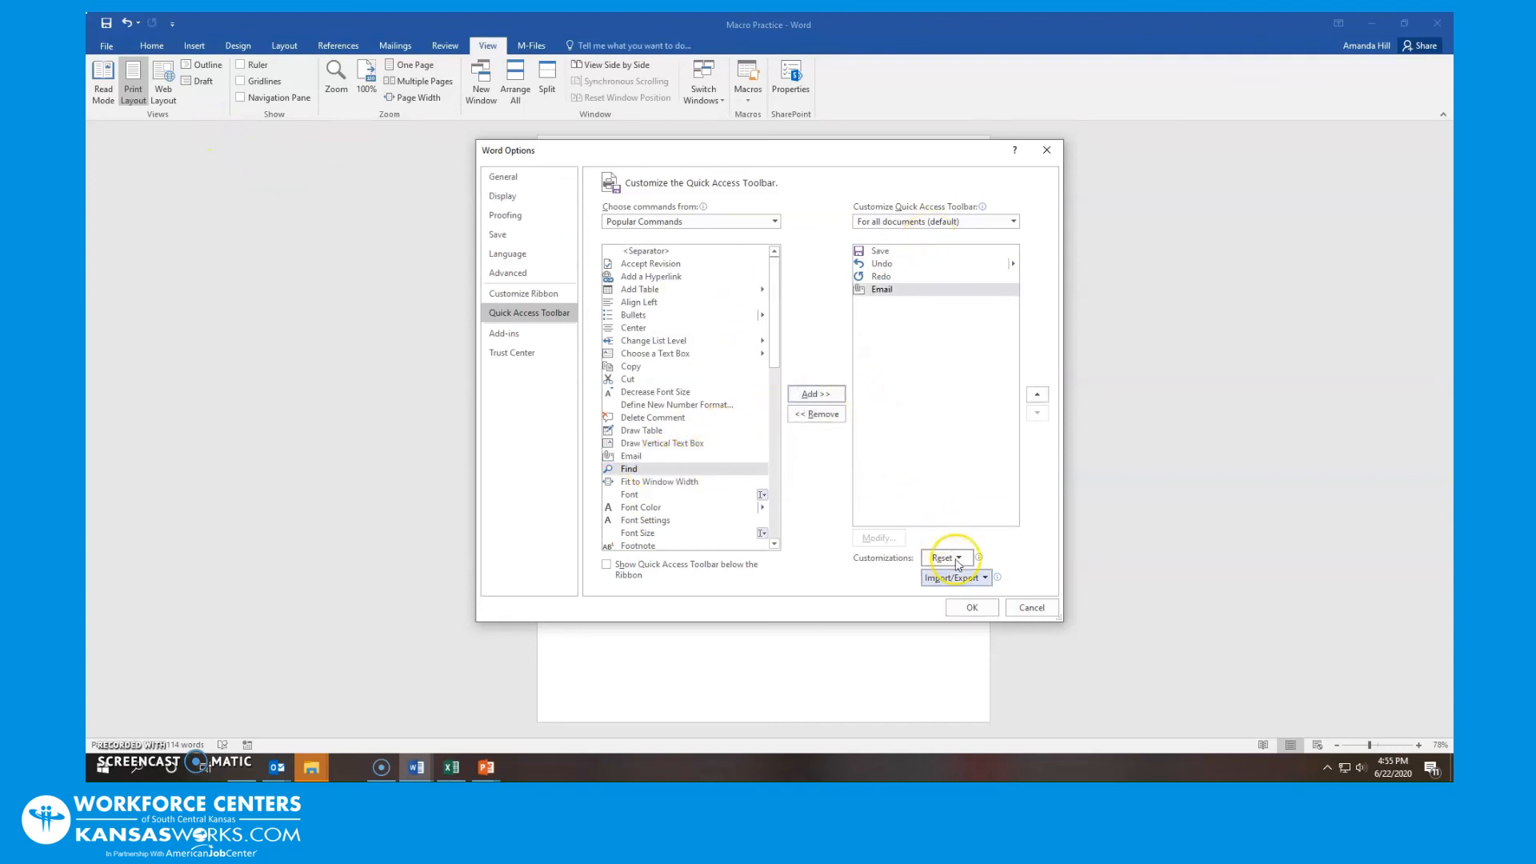
click(972, 608)
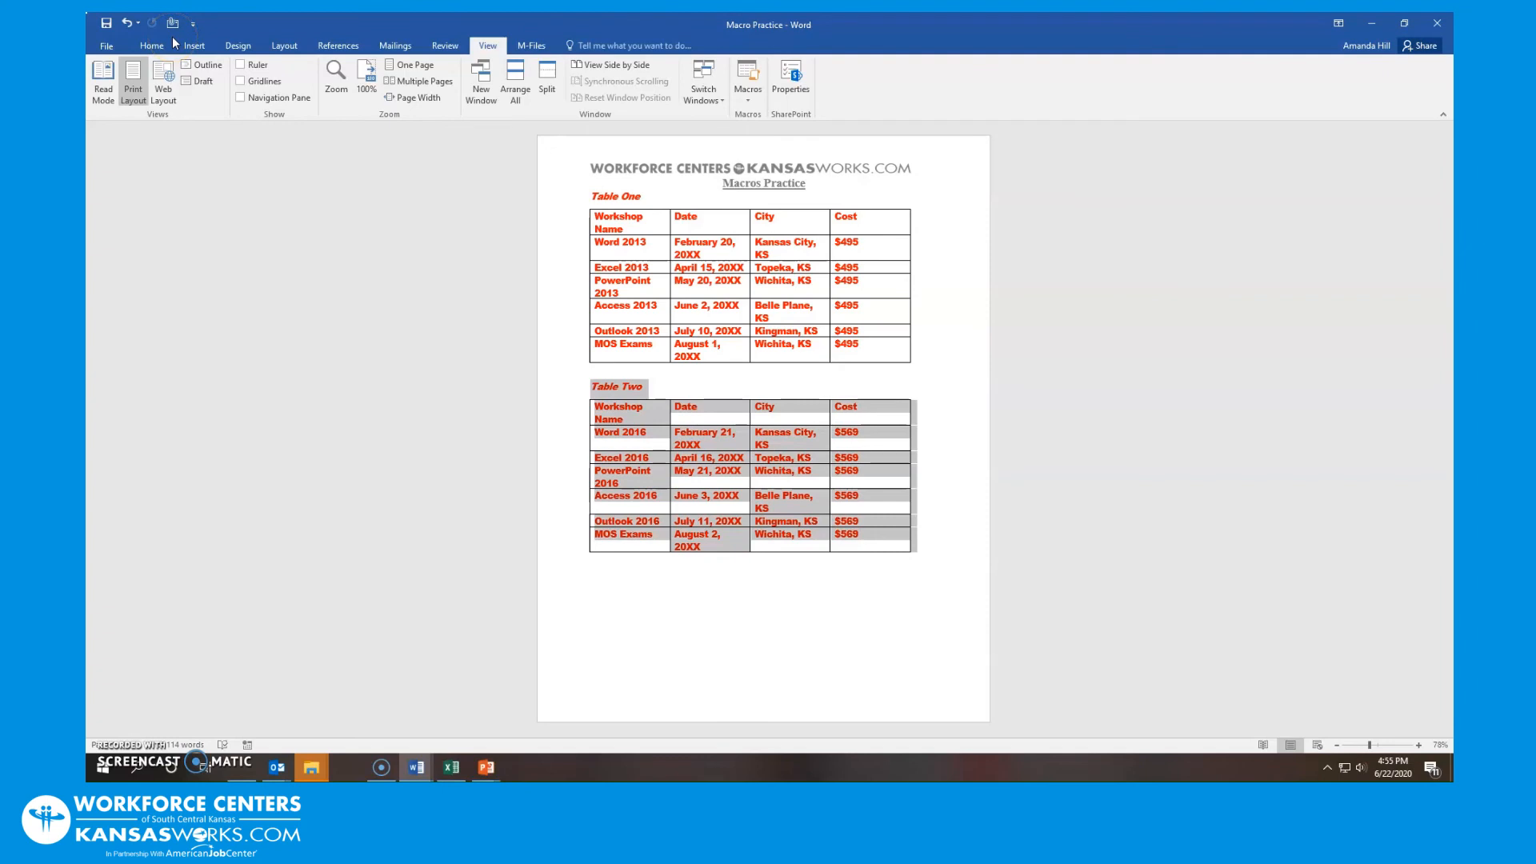
Step: Examine the ribbon customization settings in Word Options, including the command sources, tab categories and popular commands
click(106, 46)
click(119, 367)
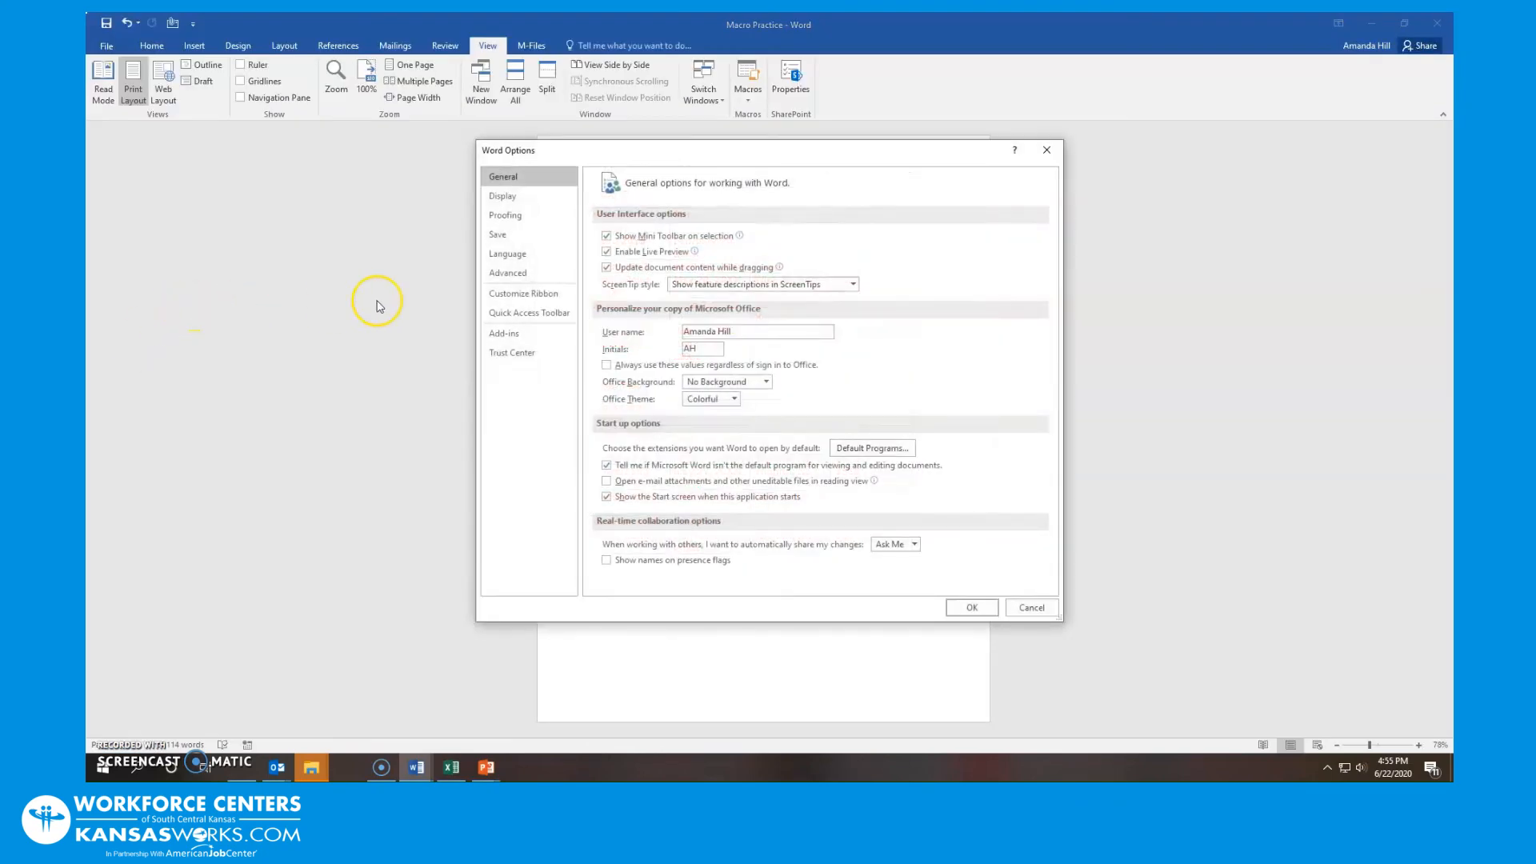
click(534, 297)
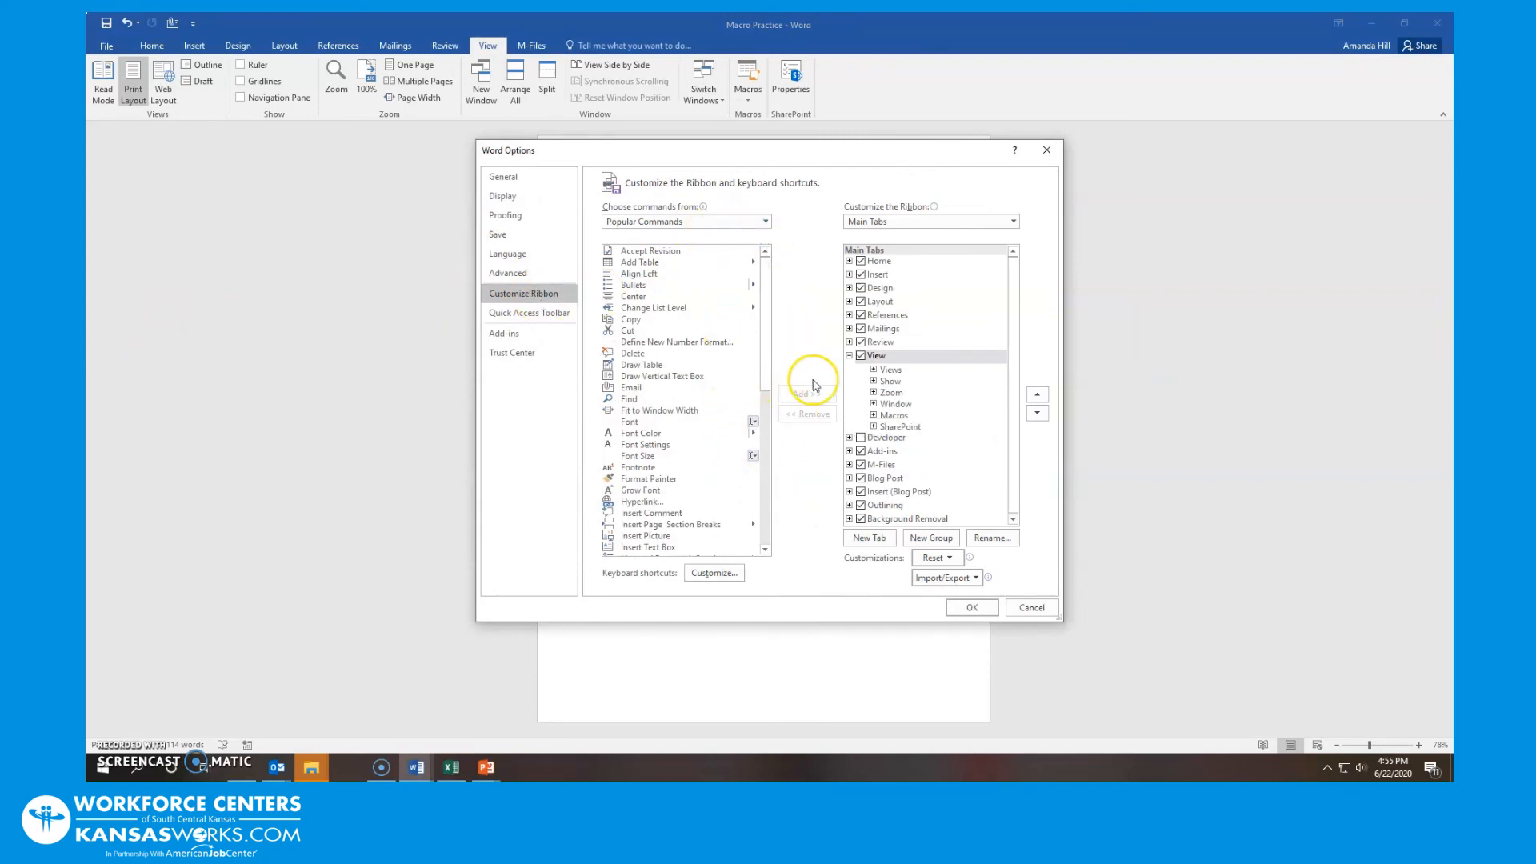
click(764, 222)
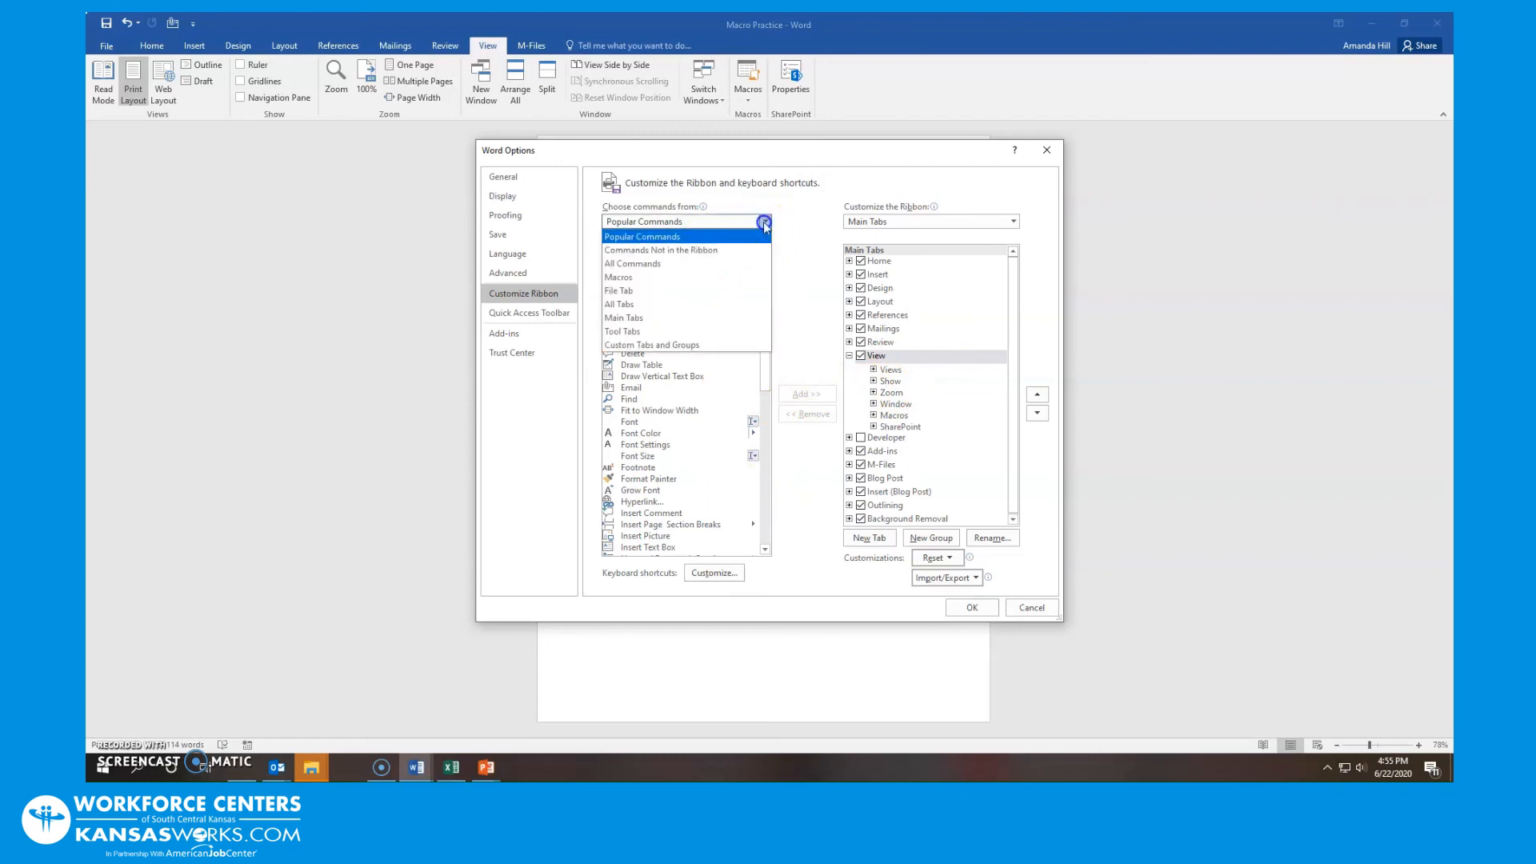
click(959, 222)
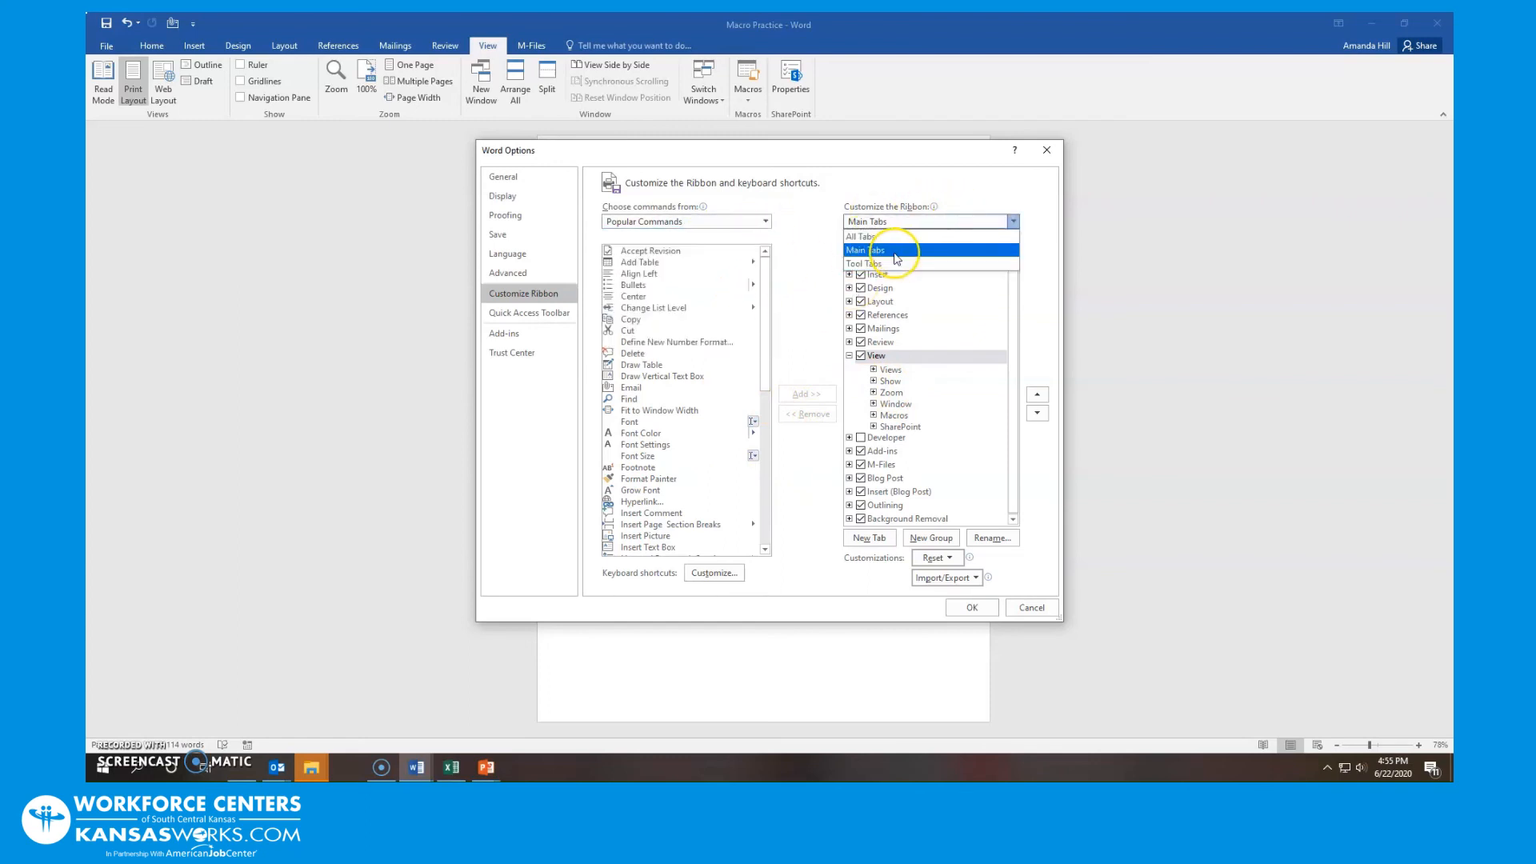
drag(768, 318, 768, 357)
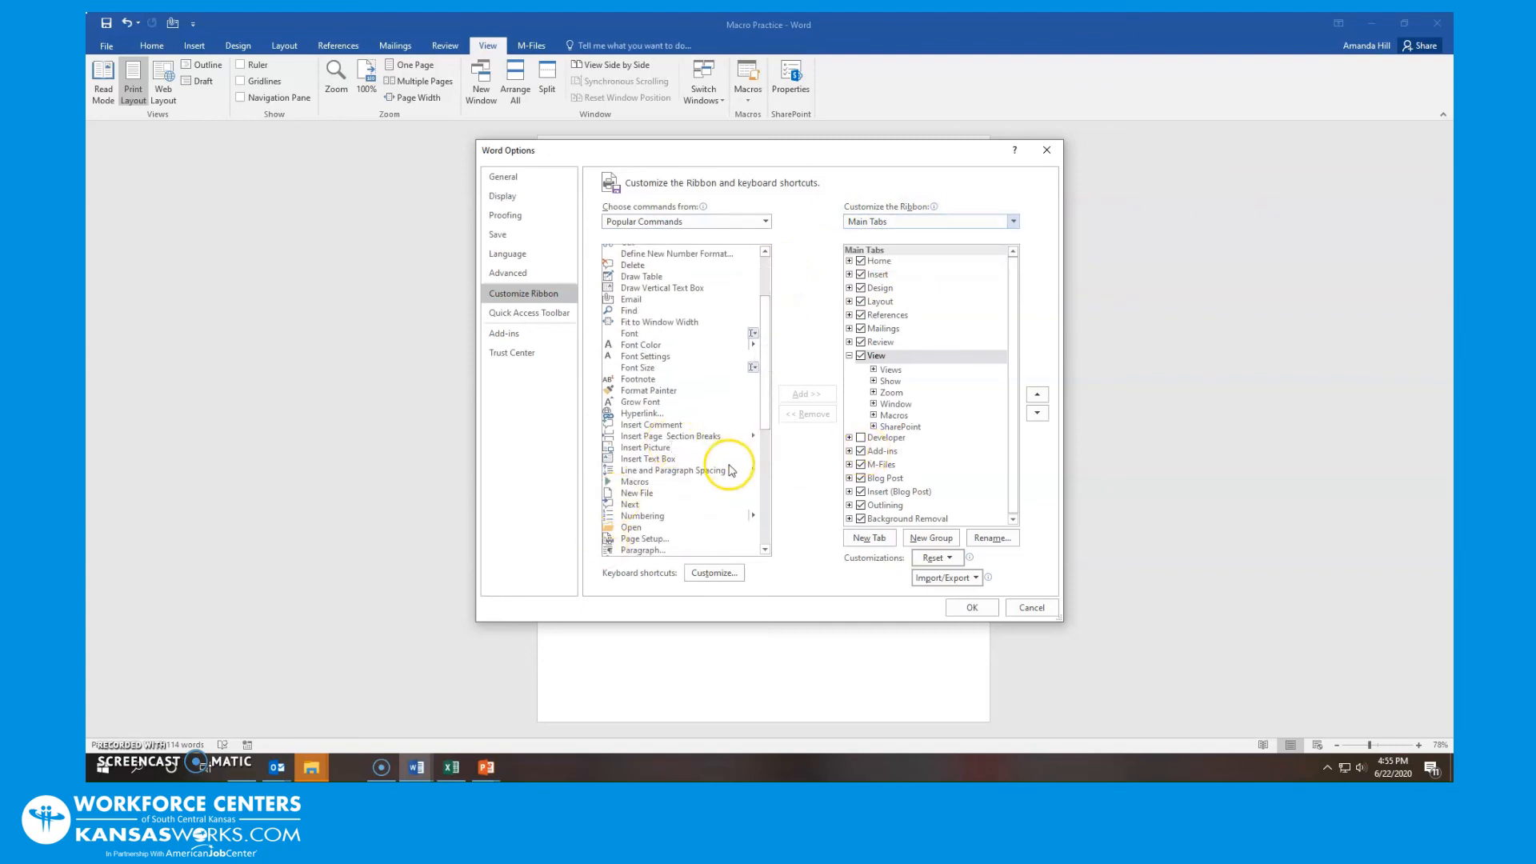
Step: Explore the Main Tabs list, toggling M-Files off and on and highlighting Mailings, Insert (Blog Post), Background Removal and References
click(886, 465)
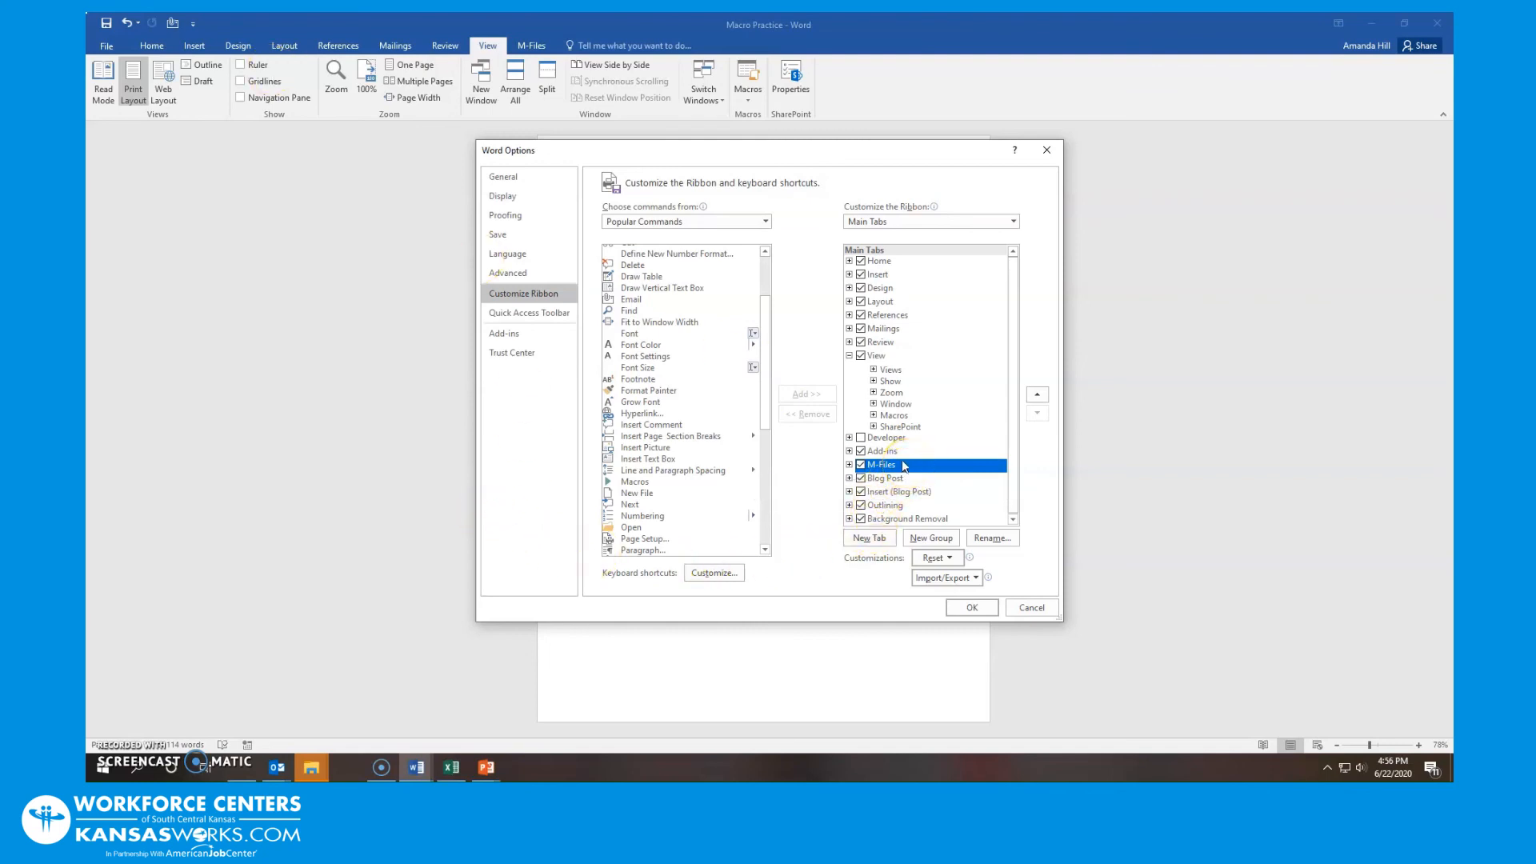
click(860, 465)
click(860, 466)
click(887, 331)
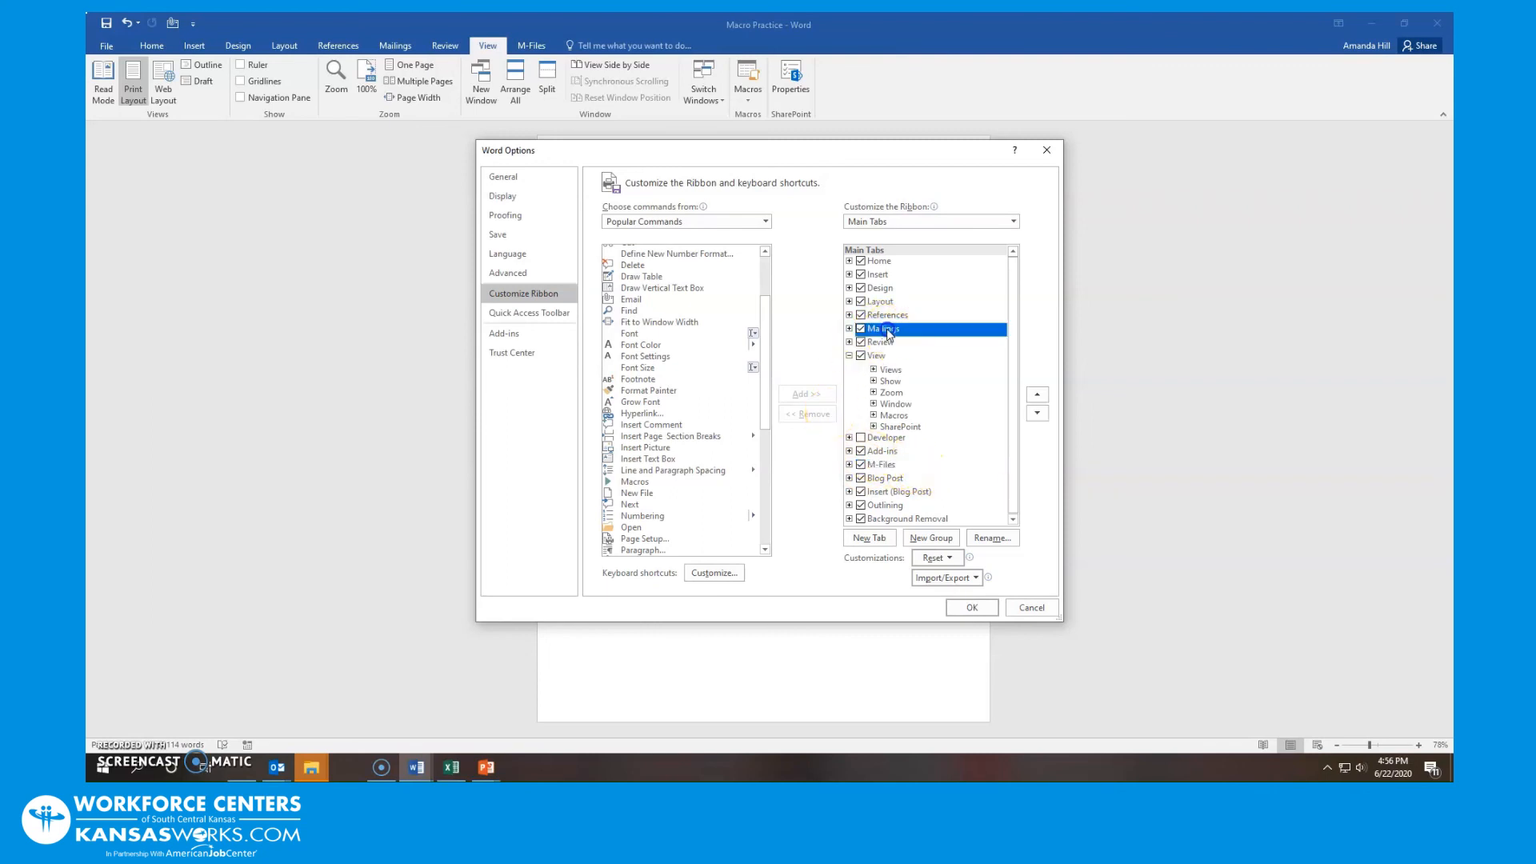
click(880, 491)
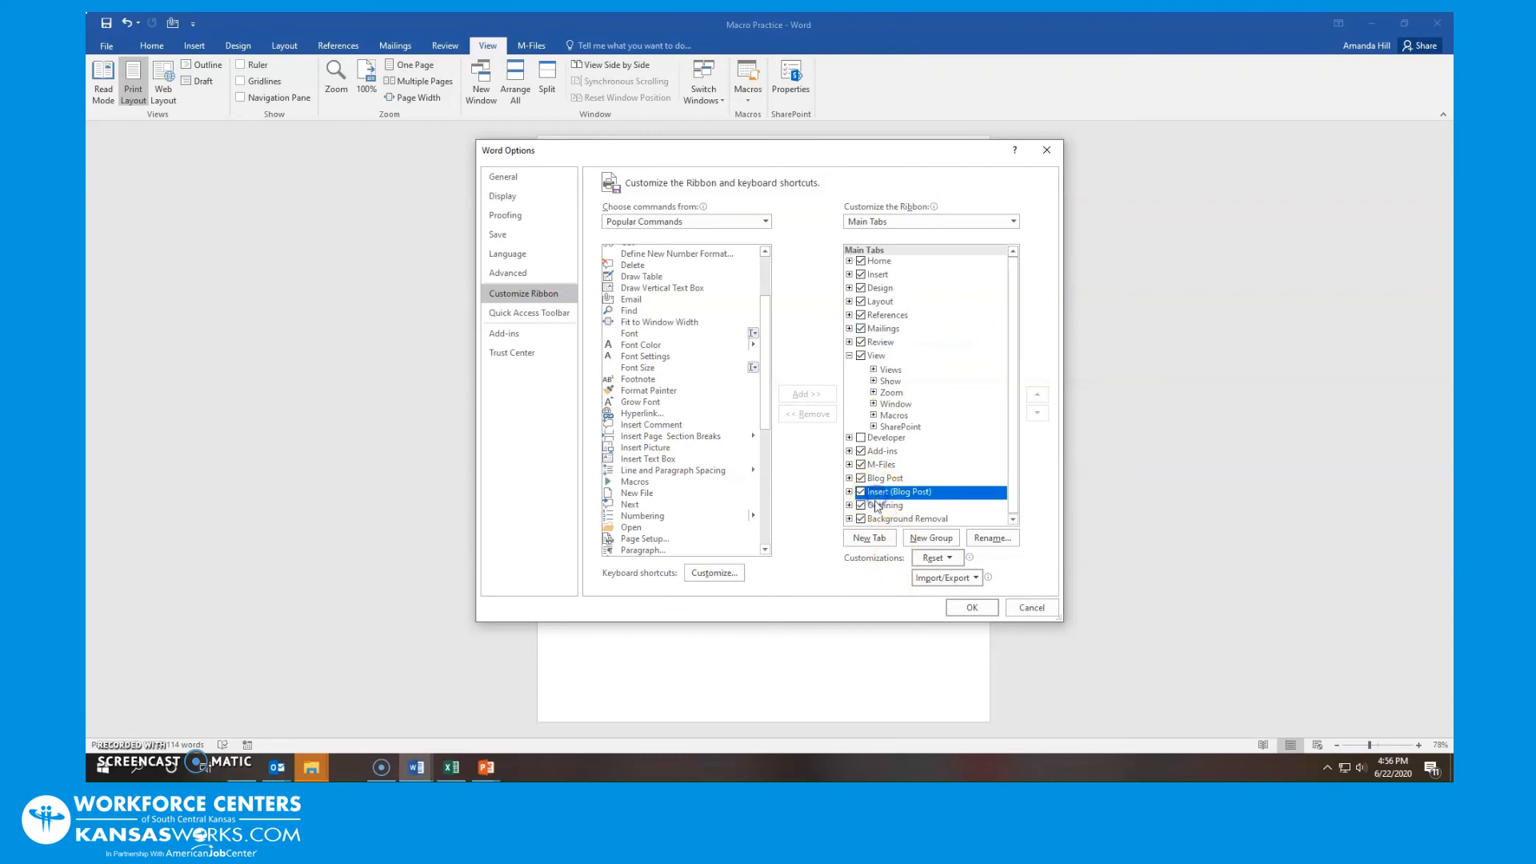
click(875, 520)
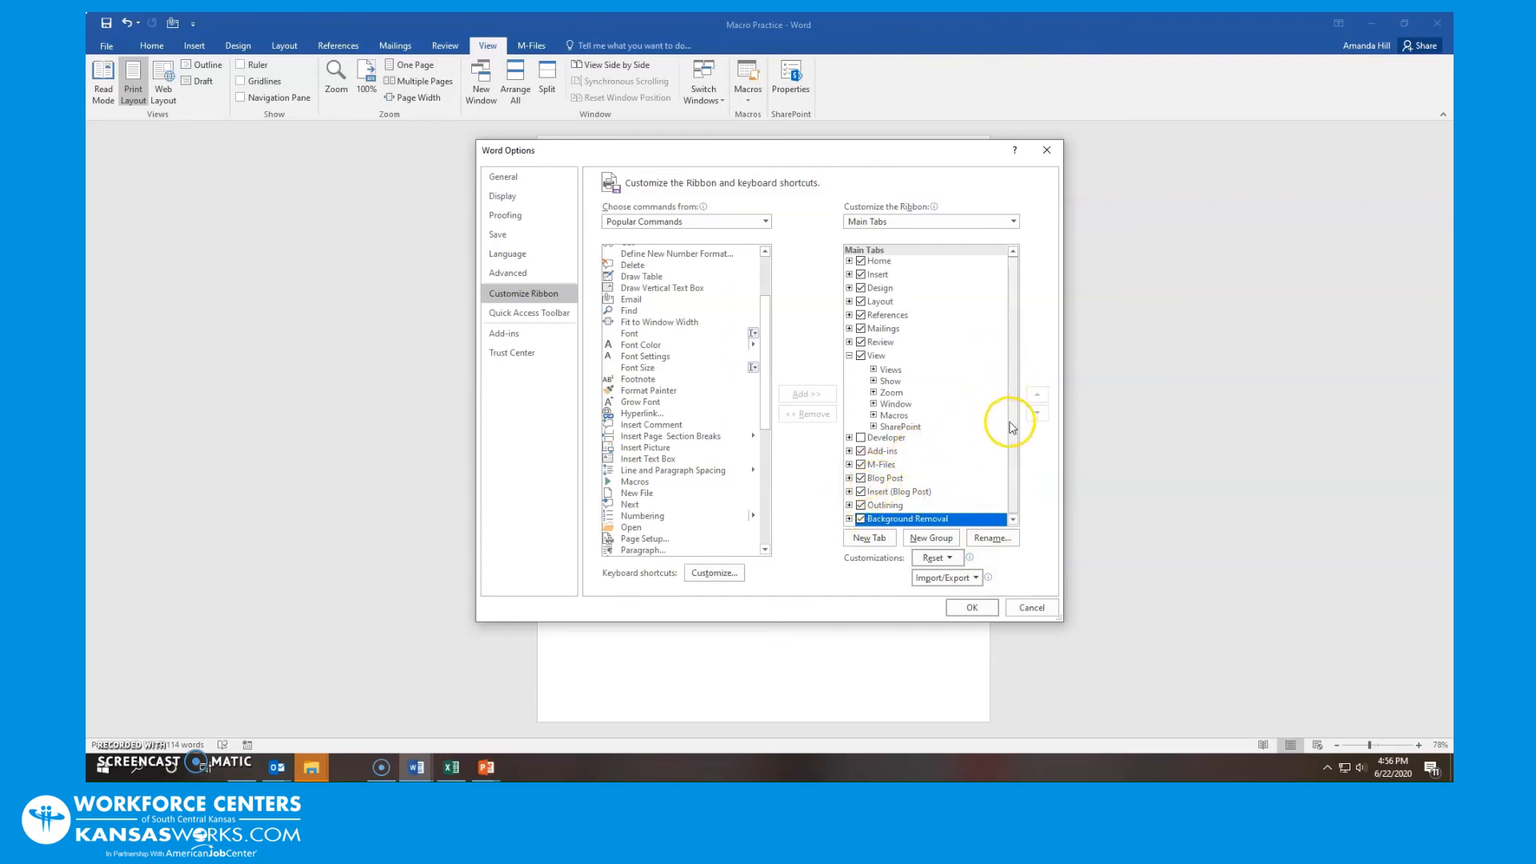
drag(1012, 410, 1012, 377)
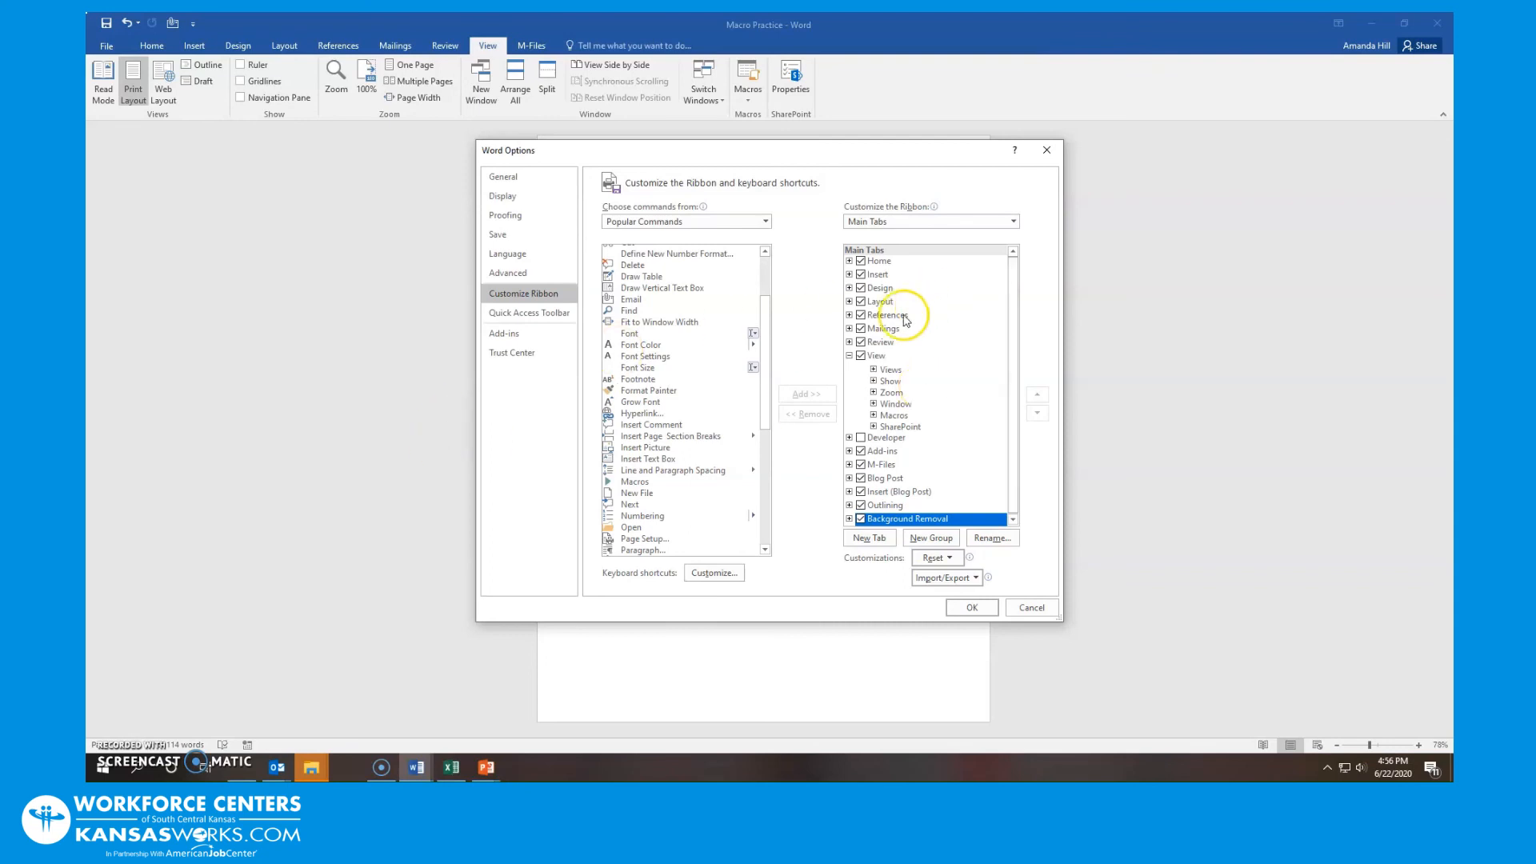
click(876, 317)
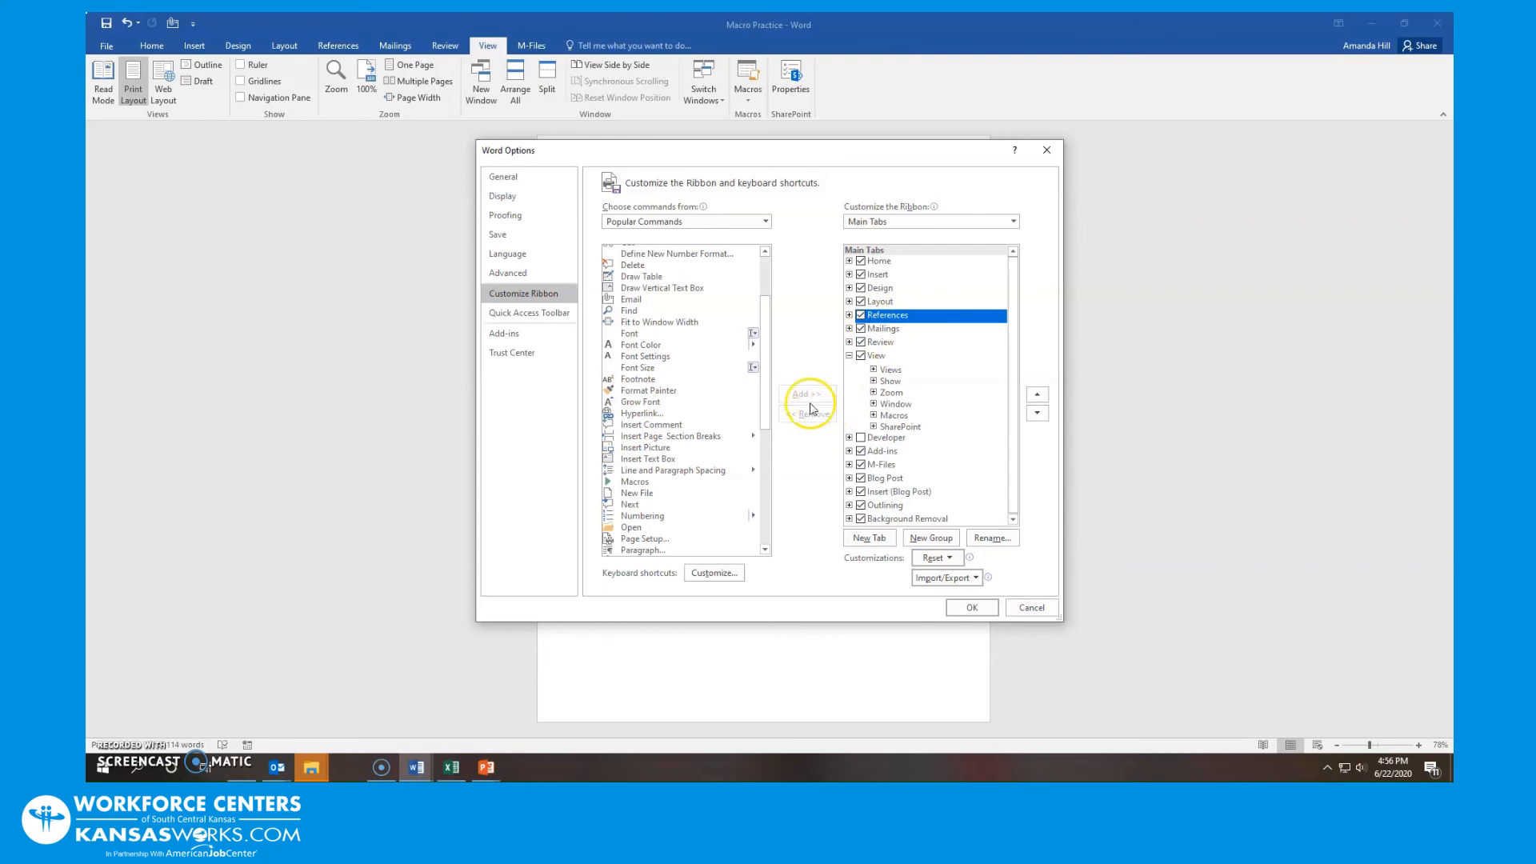
Step: Highlight the Email and Macros commands, and view the keyboard shortcuts assigned to Bold in the Home Tab category
click(631, 300)
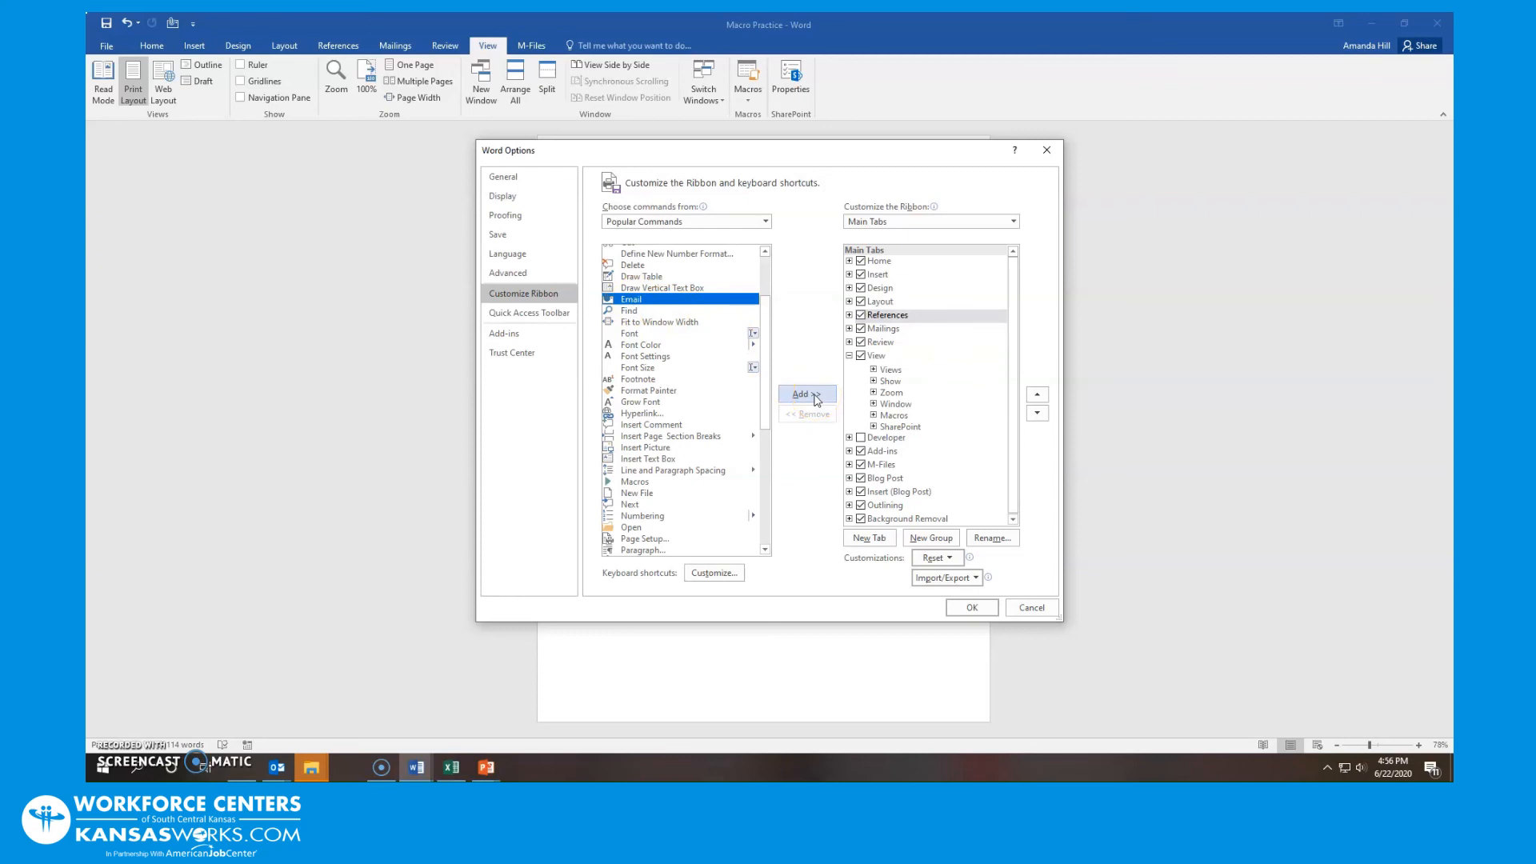
click(645, 483)
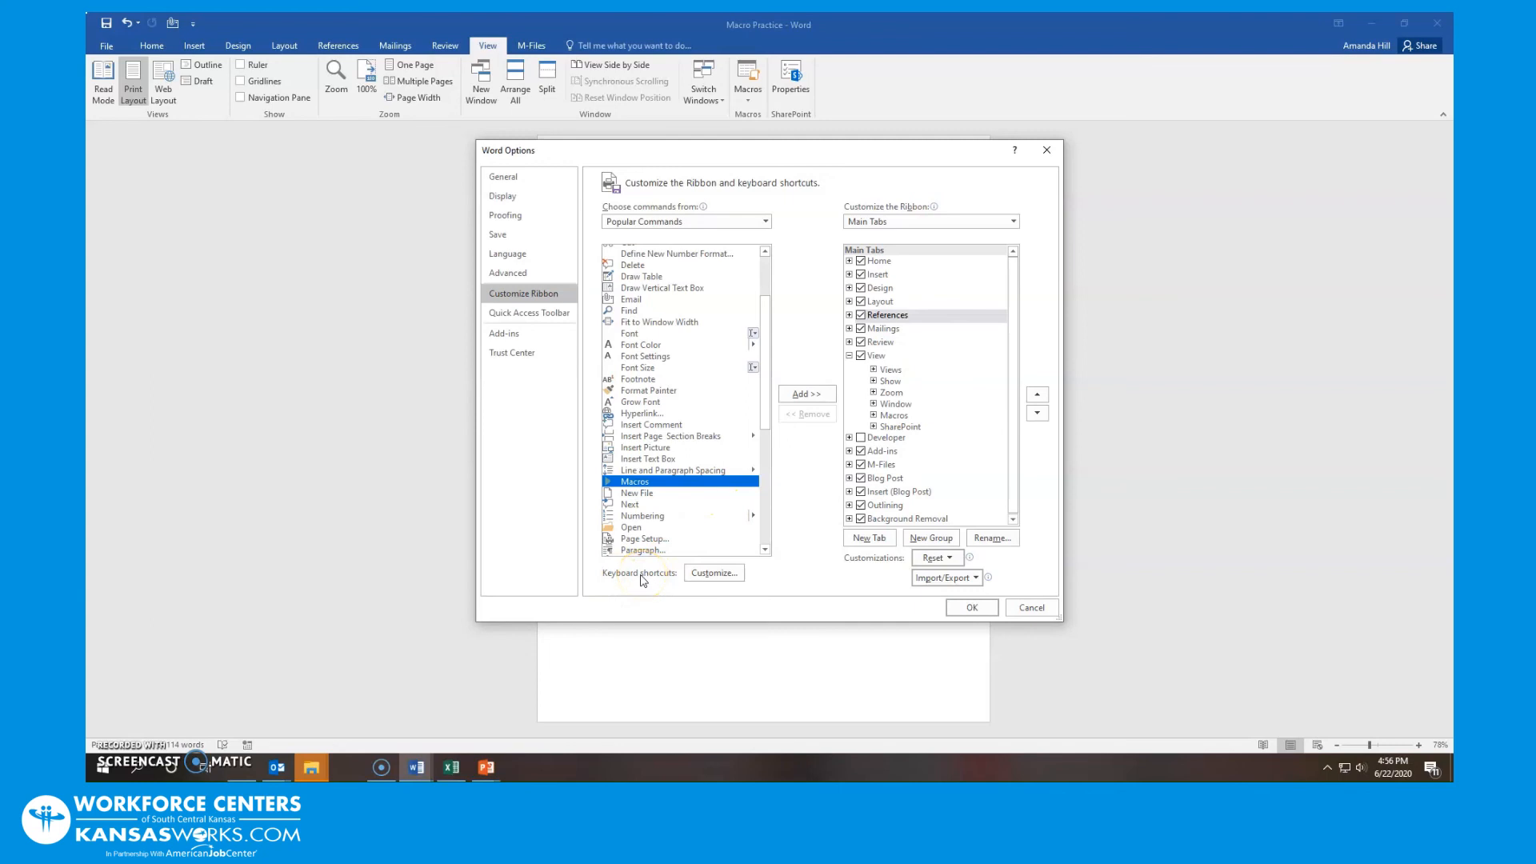
click(712, 583)
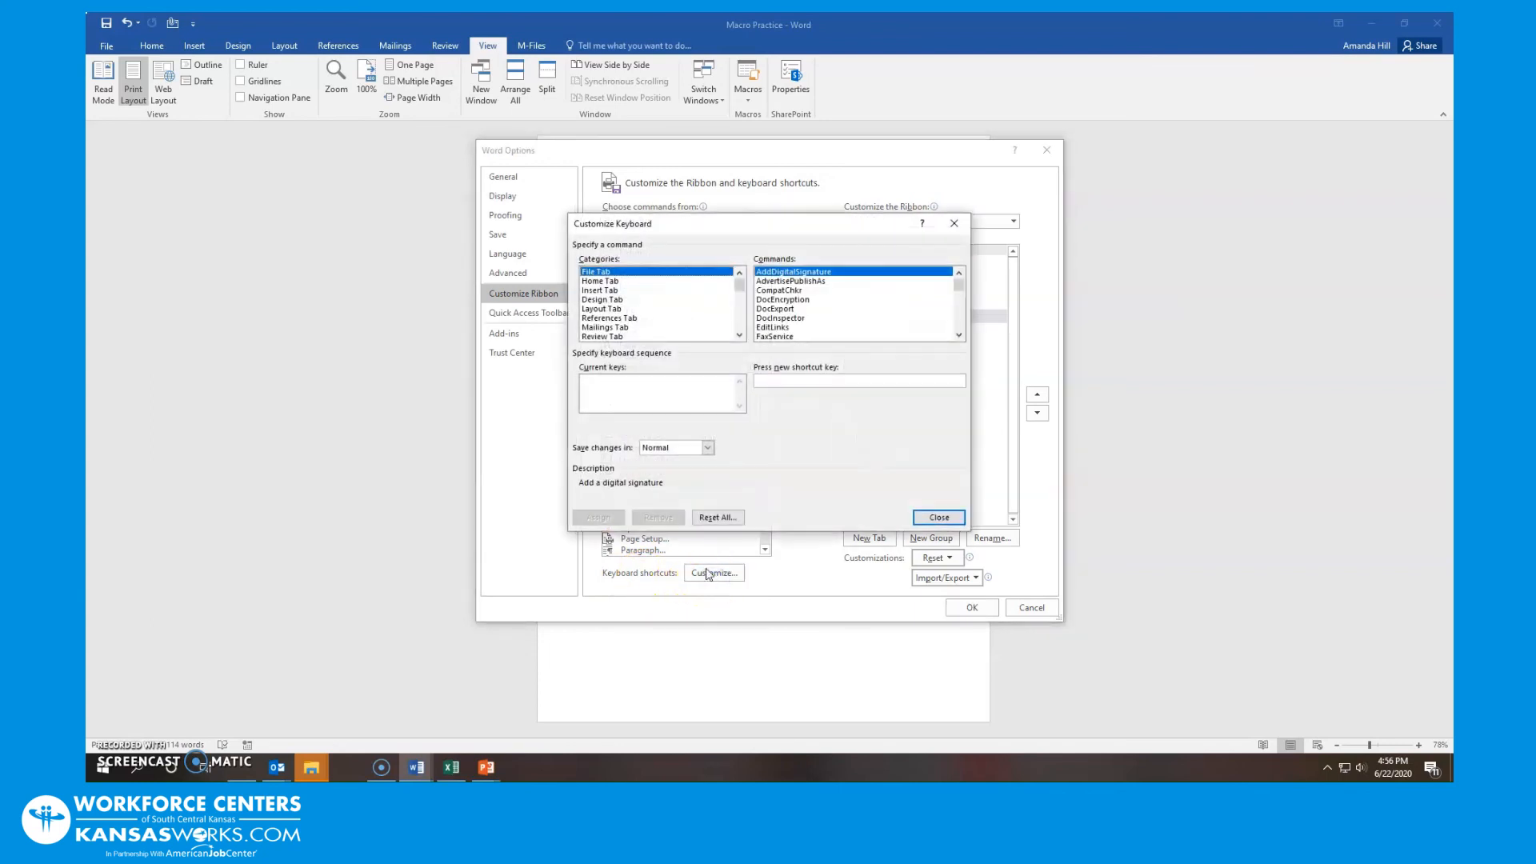
click(611, 273)
click(608, 282)
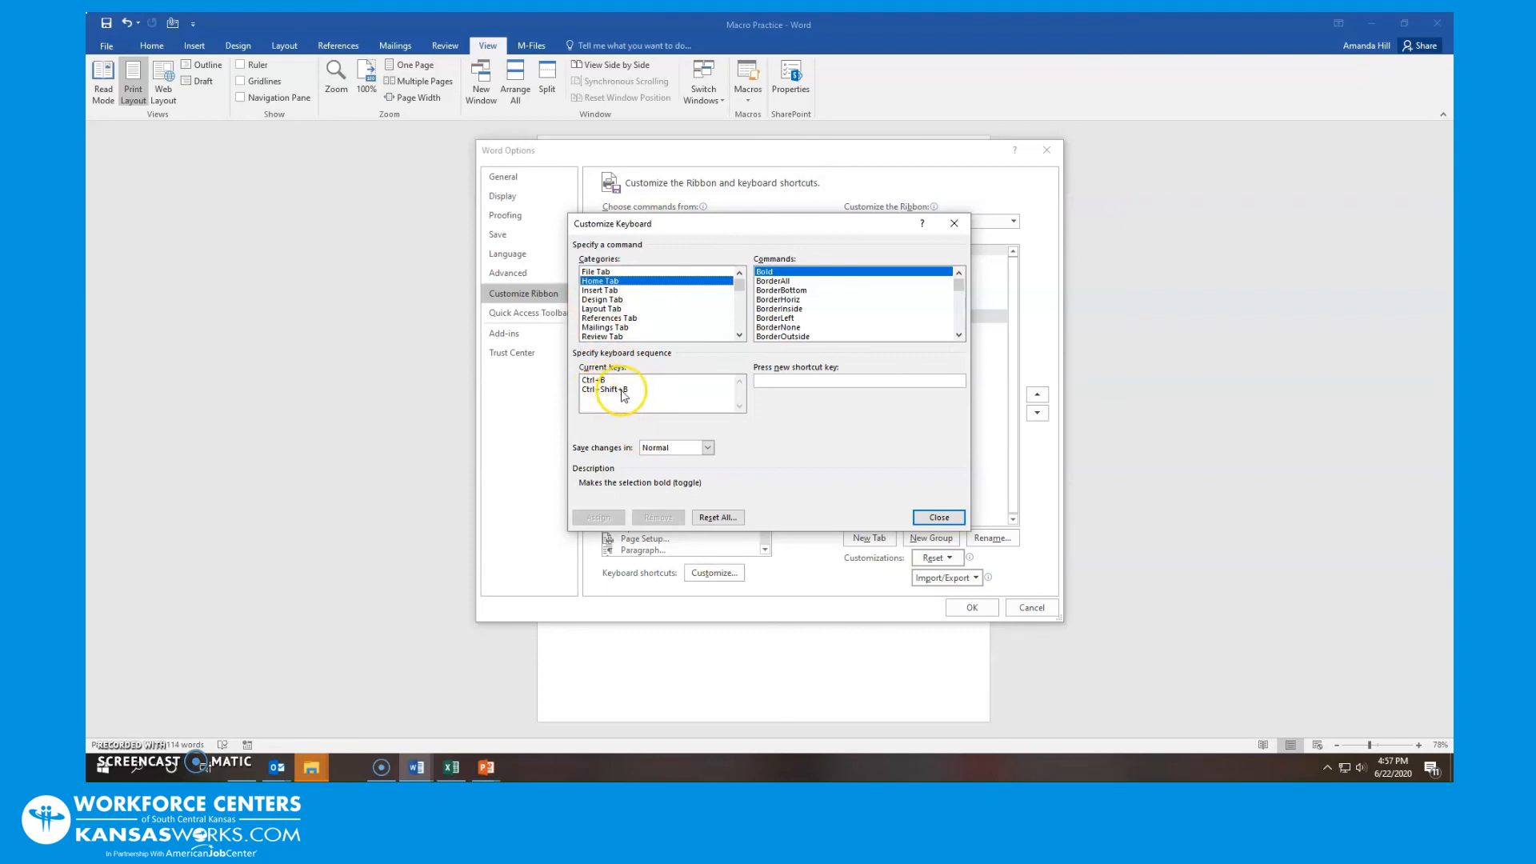
Step: Browse the Insert, Layout, Mailings, Review, Design and Home categories of the keyboard shortcut settings and close them without changes
click(606, 290)
click(609, 311)
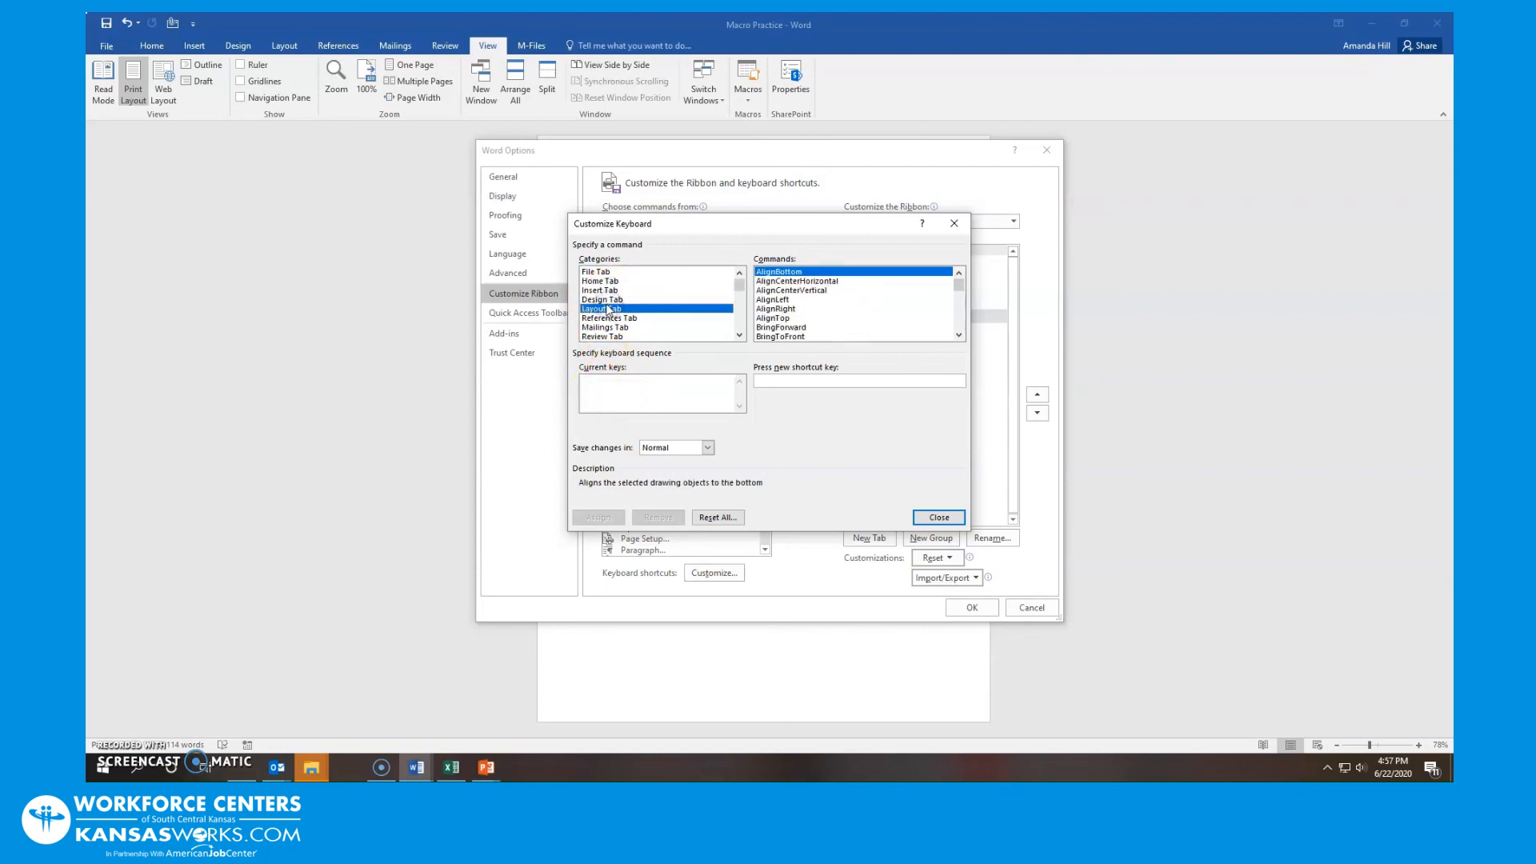
click(609, 328)
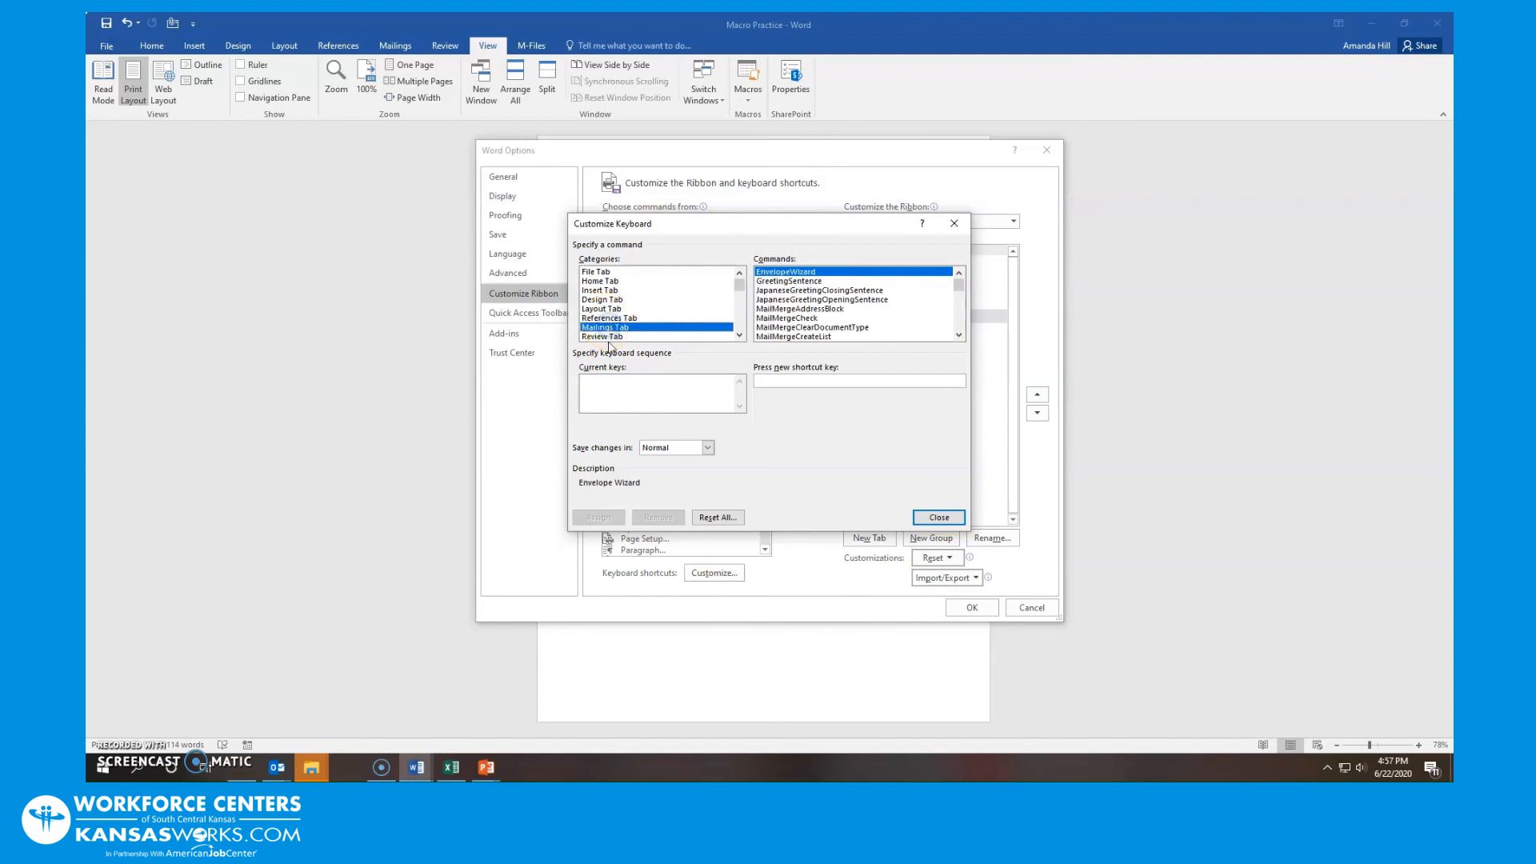
click(608, 337)
click(603, 300)
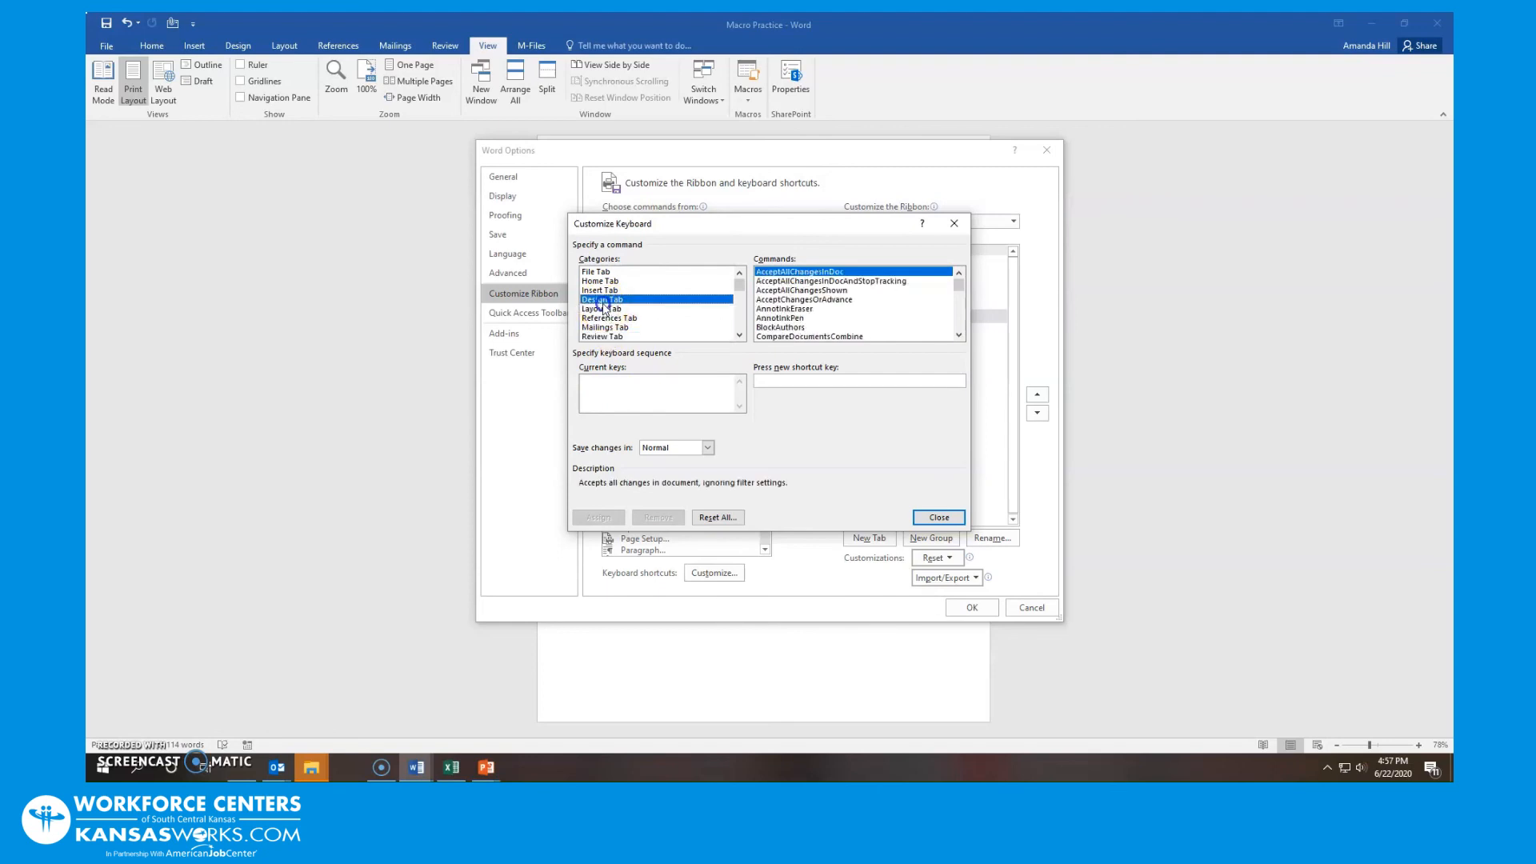
click(602, 282)
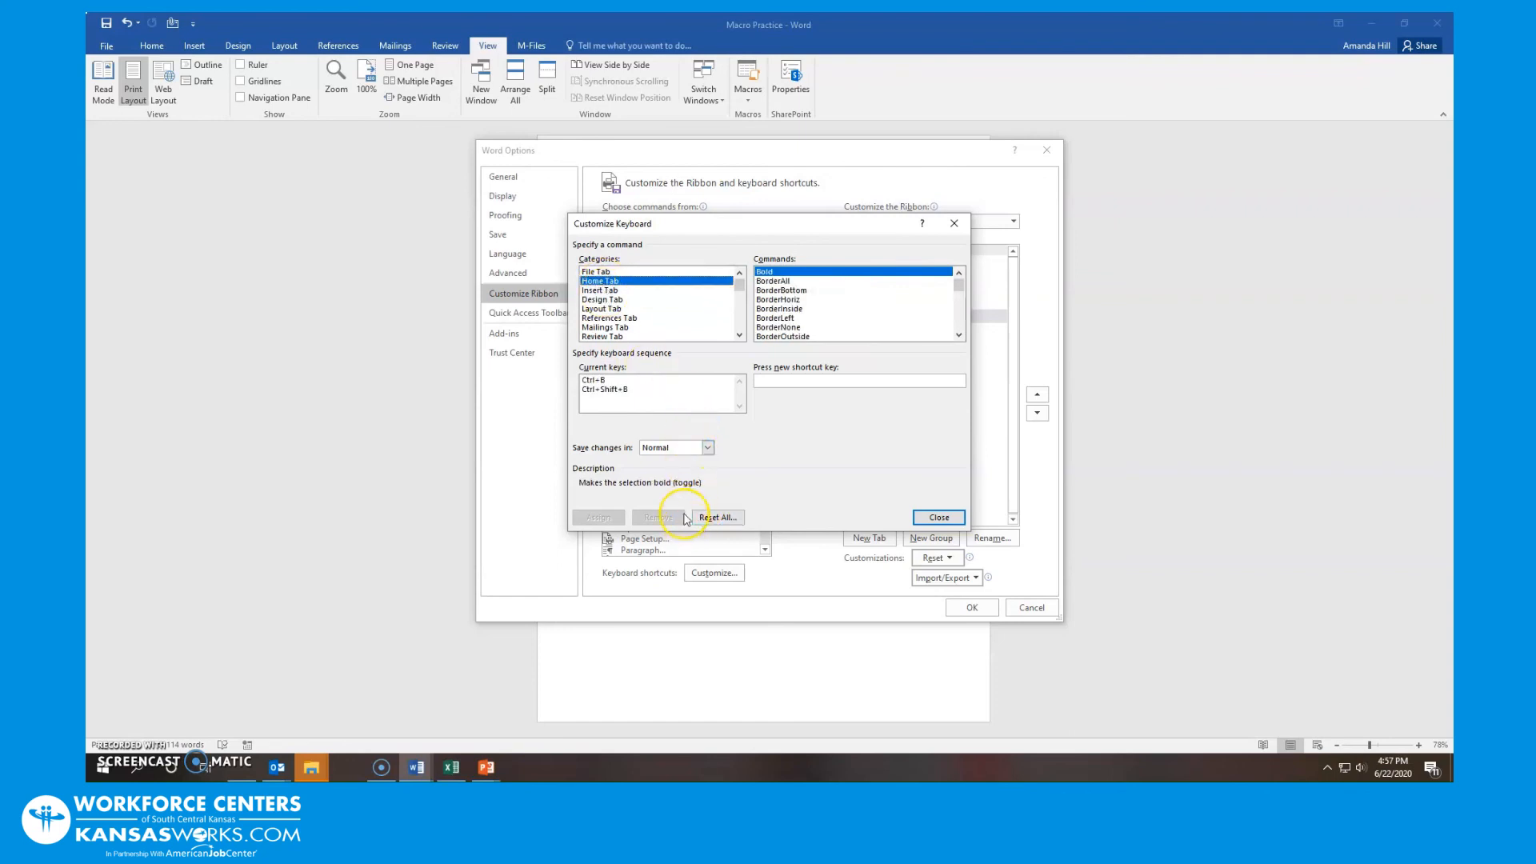
click(954, 223)
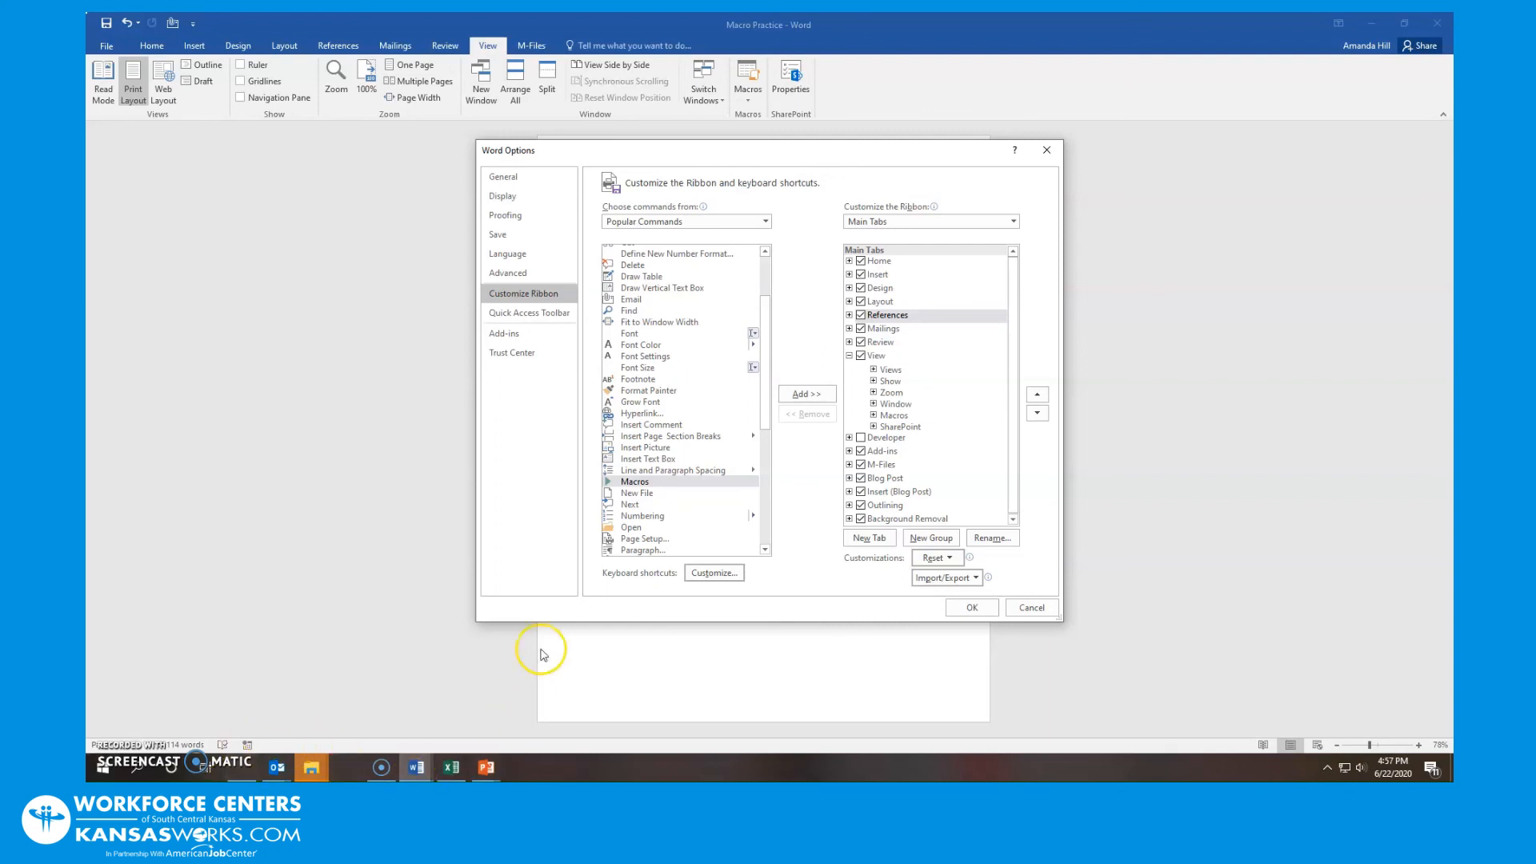
Step: Remove the Ctrl+Shift+B keyboard shortcut from the Bold command in the Home Tab category
click(694, 579)
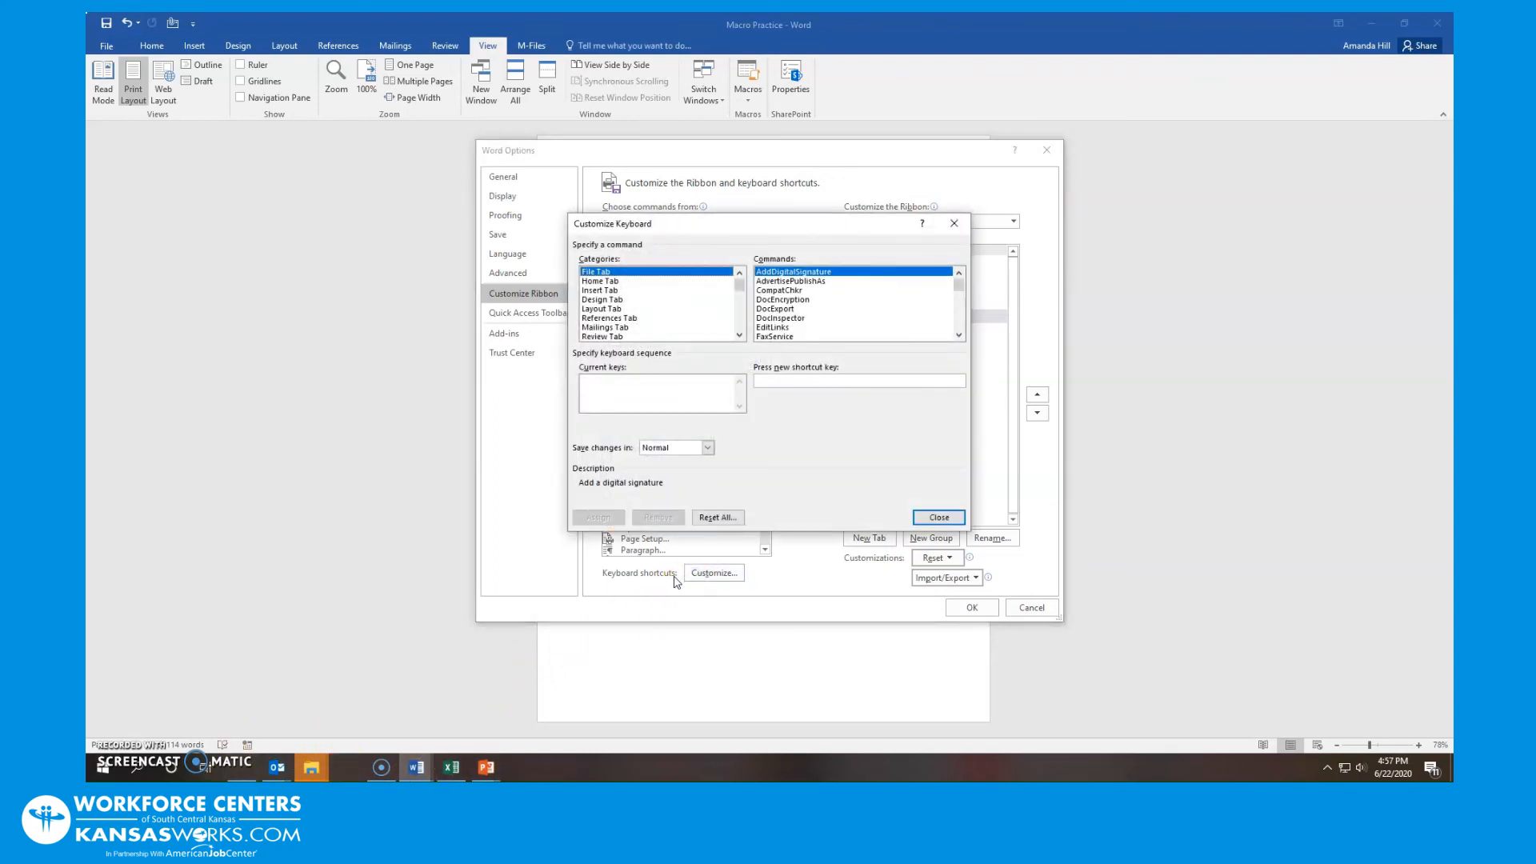
click(623, 283)
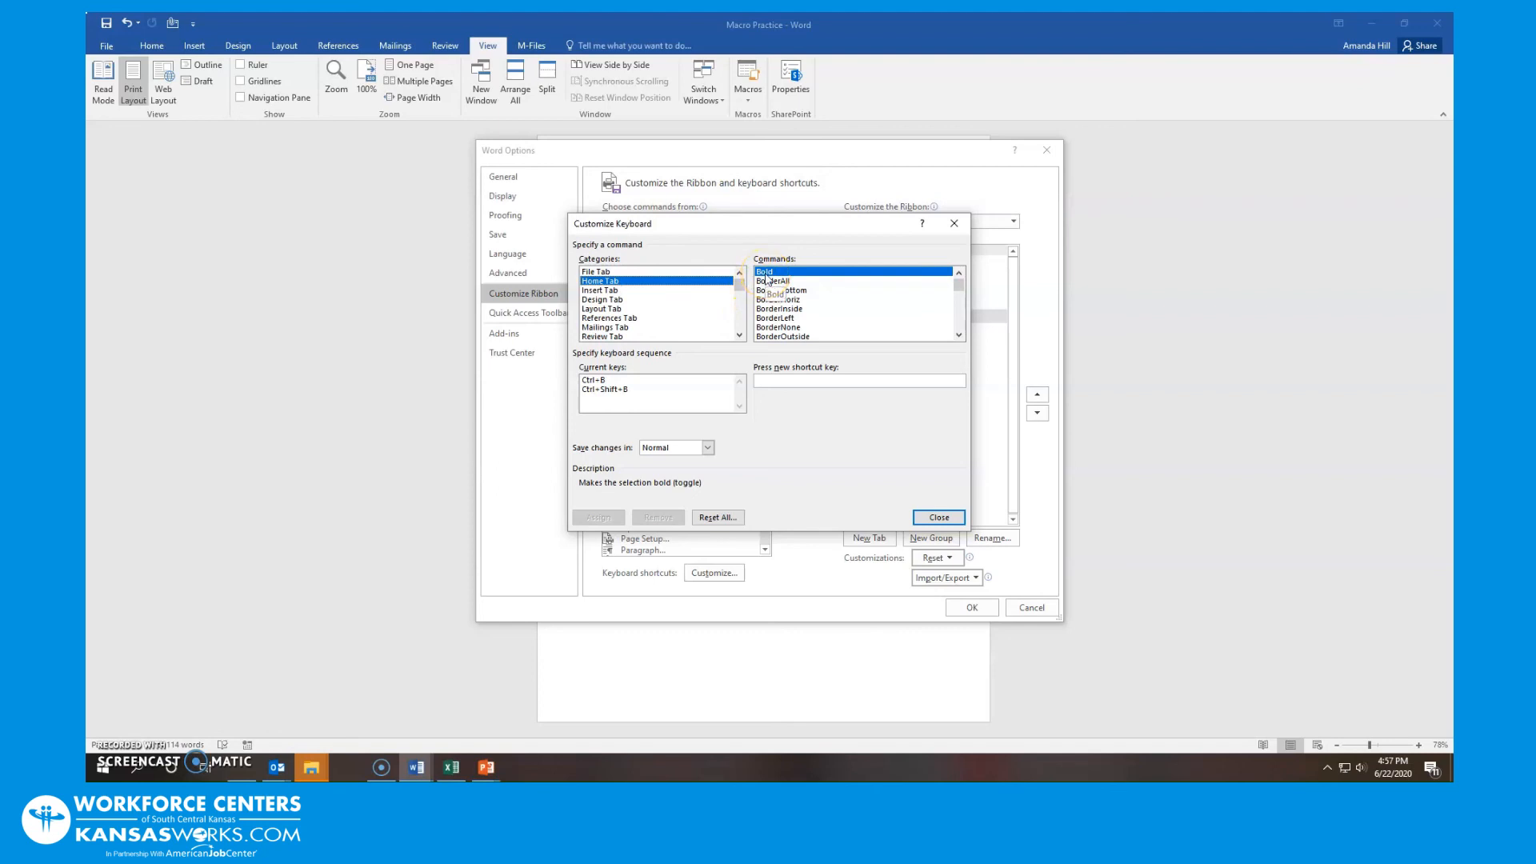
click(620, 390)
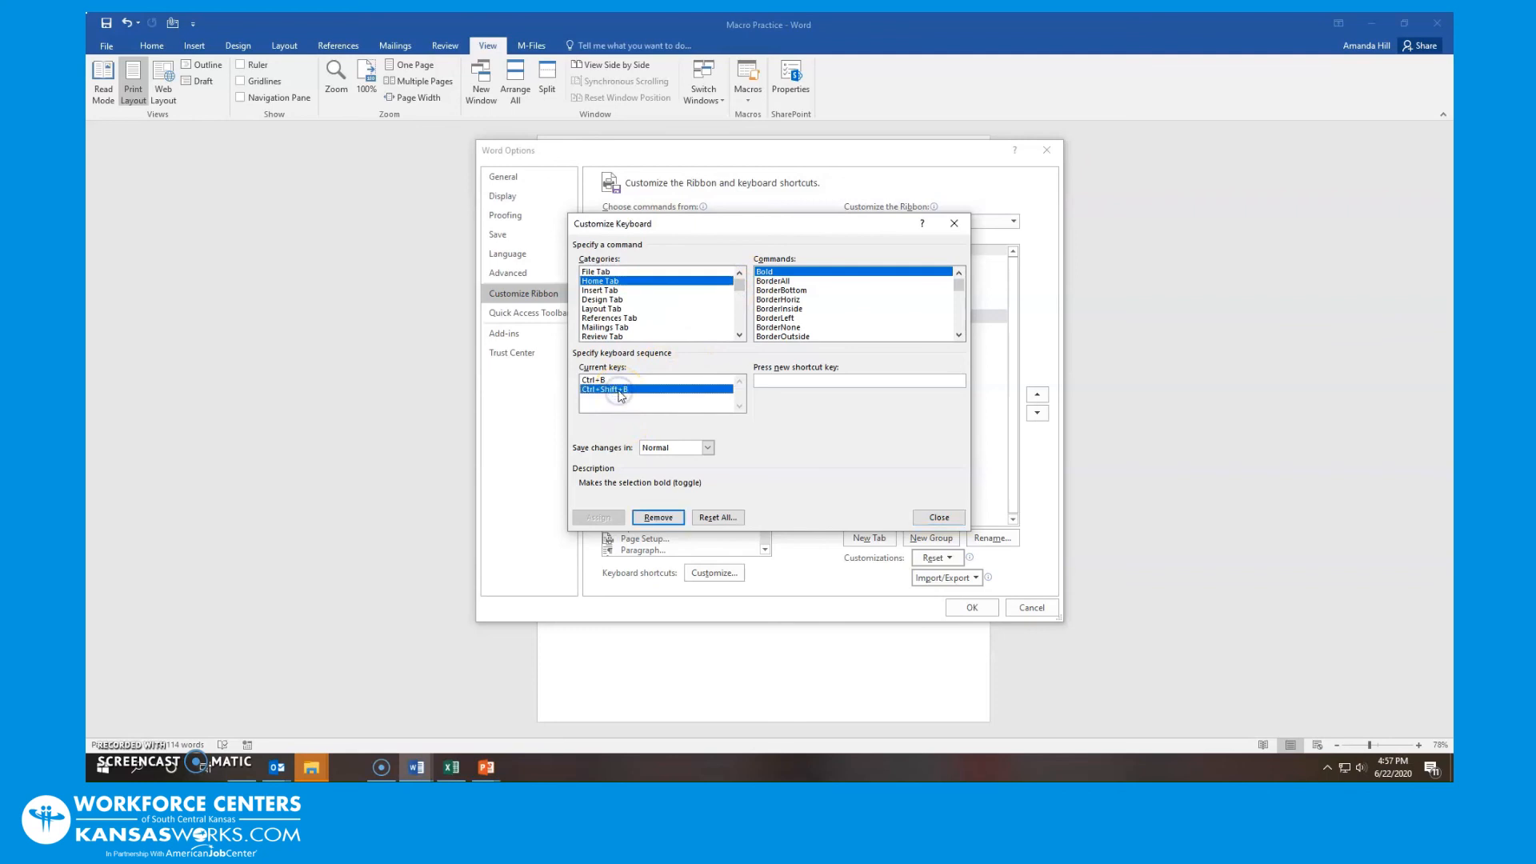
click(658, 518)
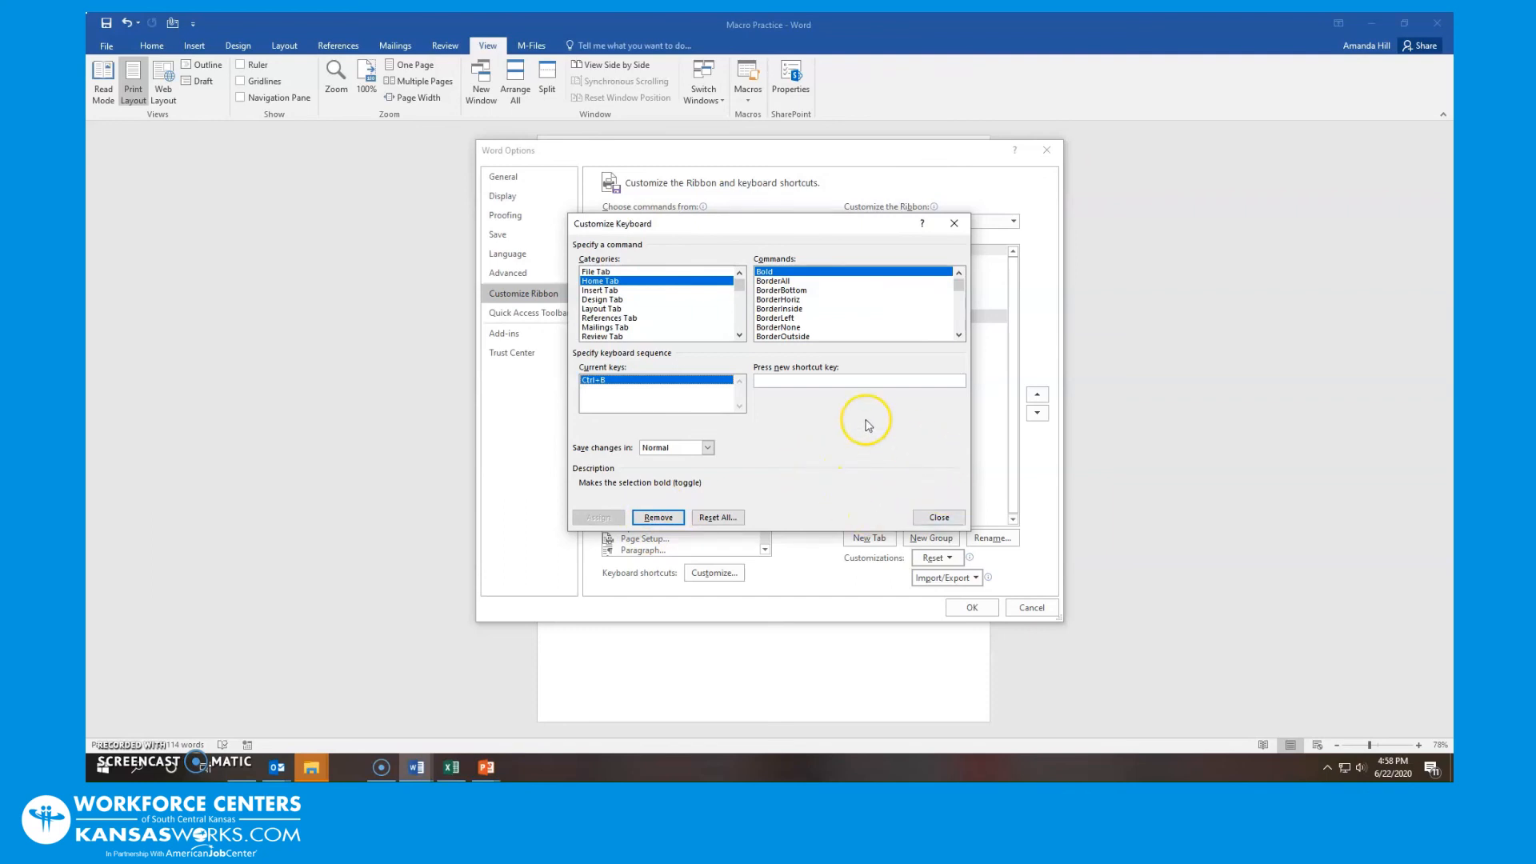
Step: Assign Ctrl+Shift+U as a new keyboard shortcut for the Bold command and apply the Word Options
click(827, 382)
key(ctrl+shift+u)
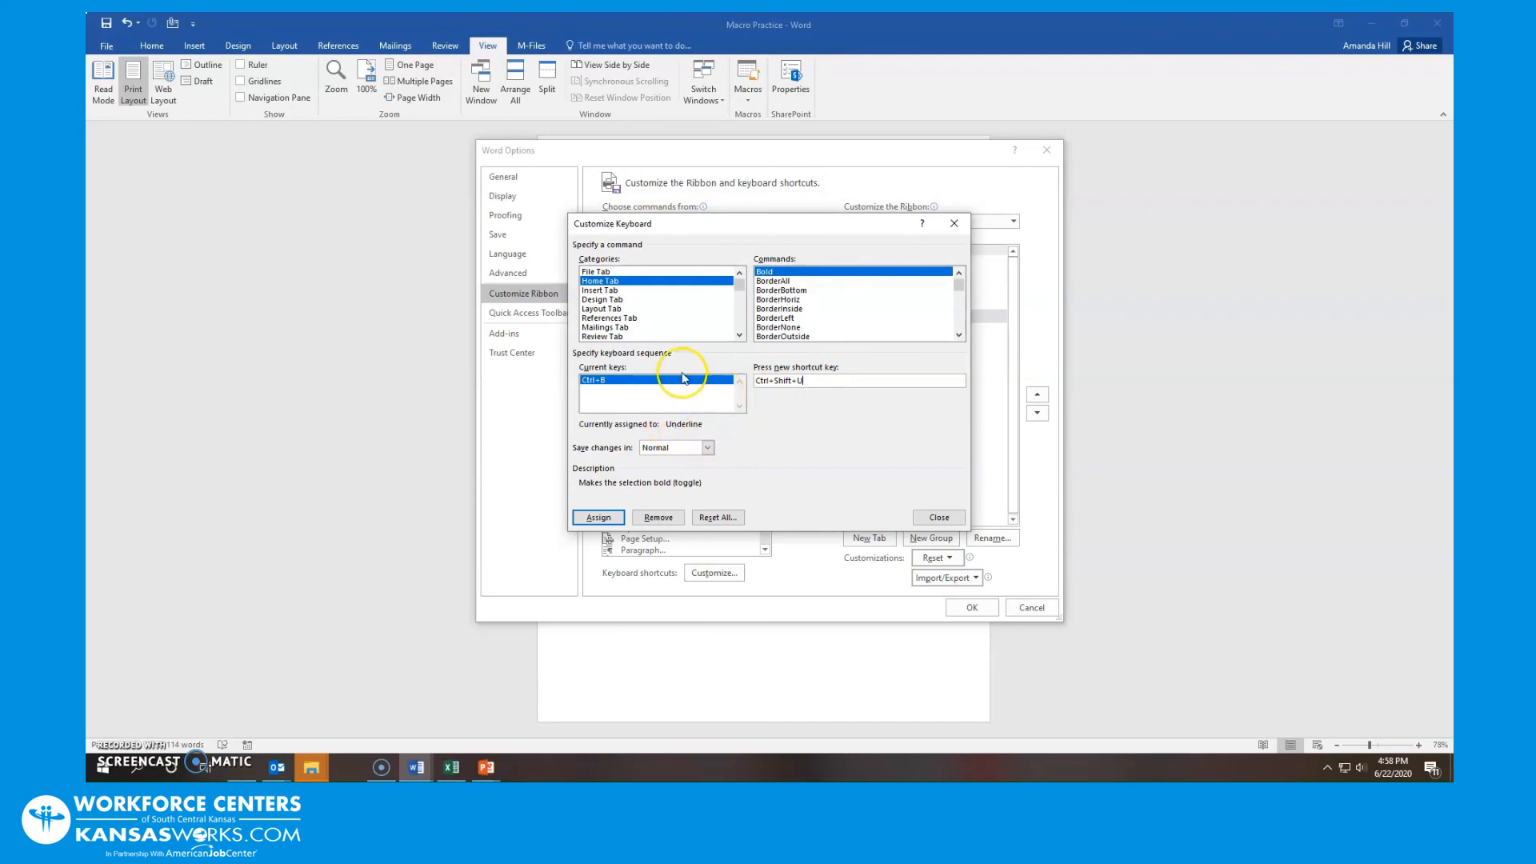
click(608, 519)
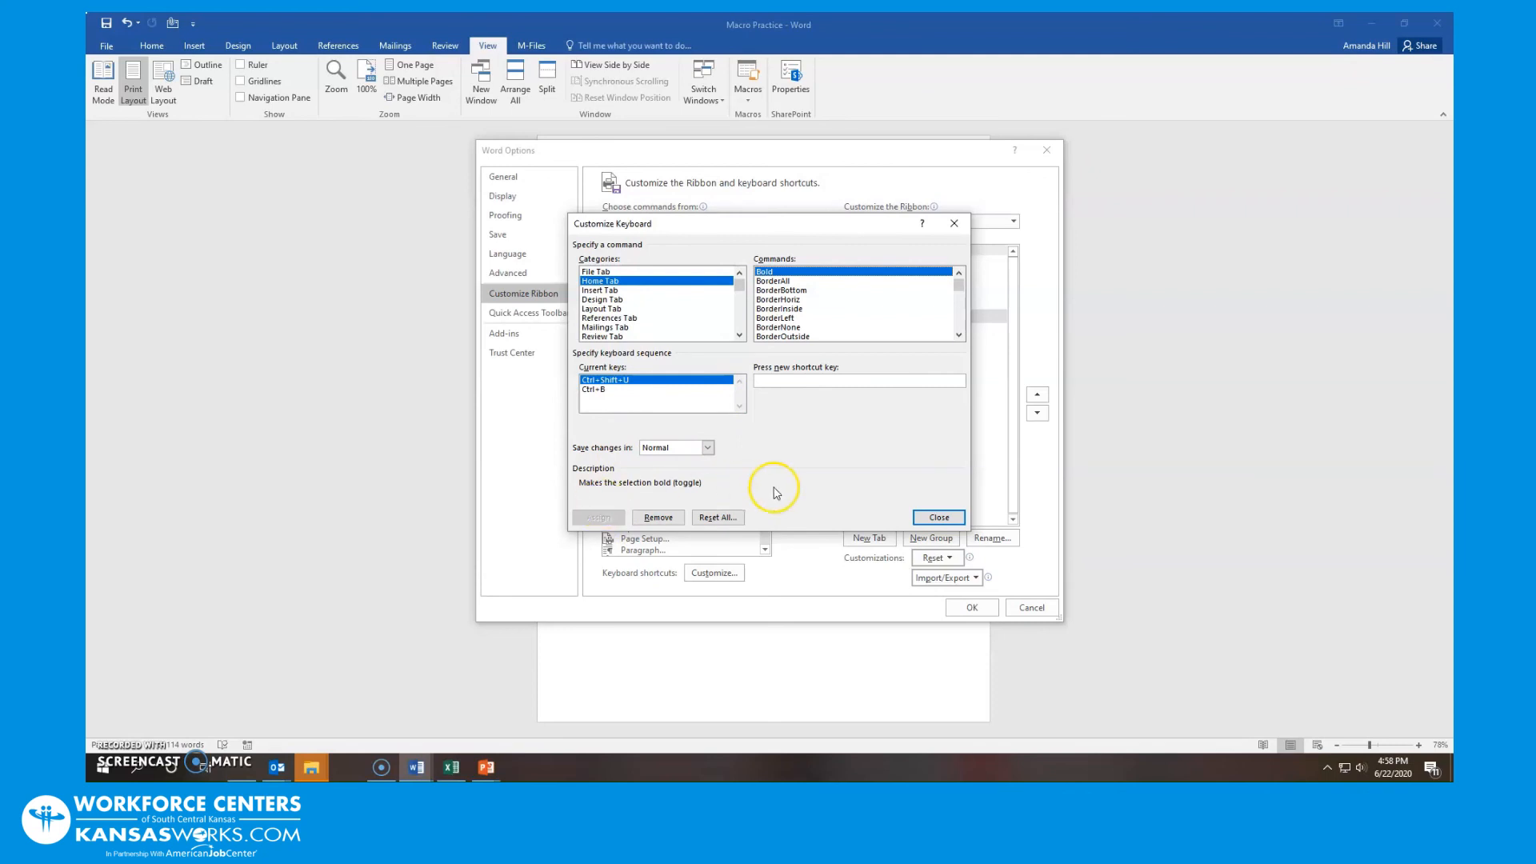
click(920, 517)
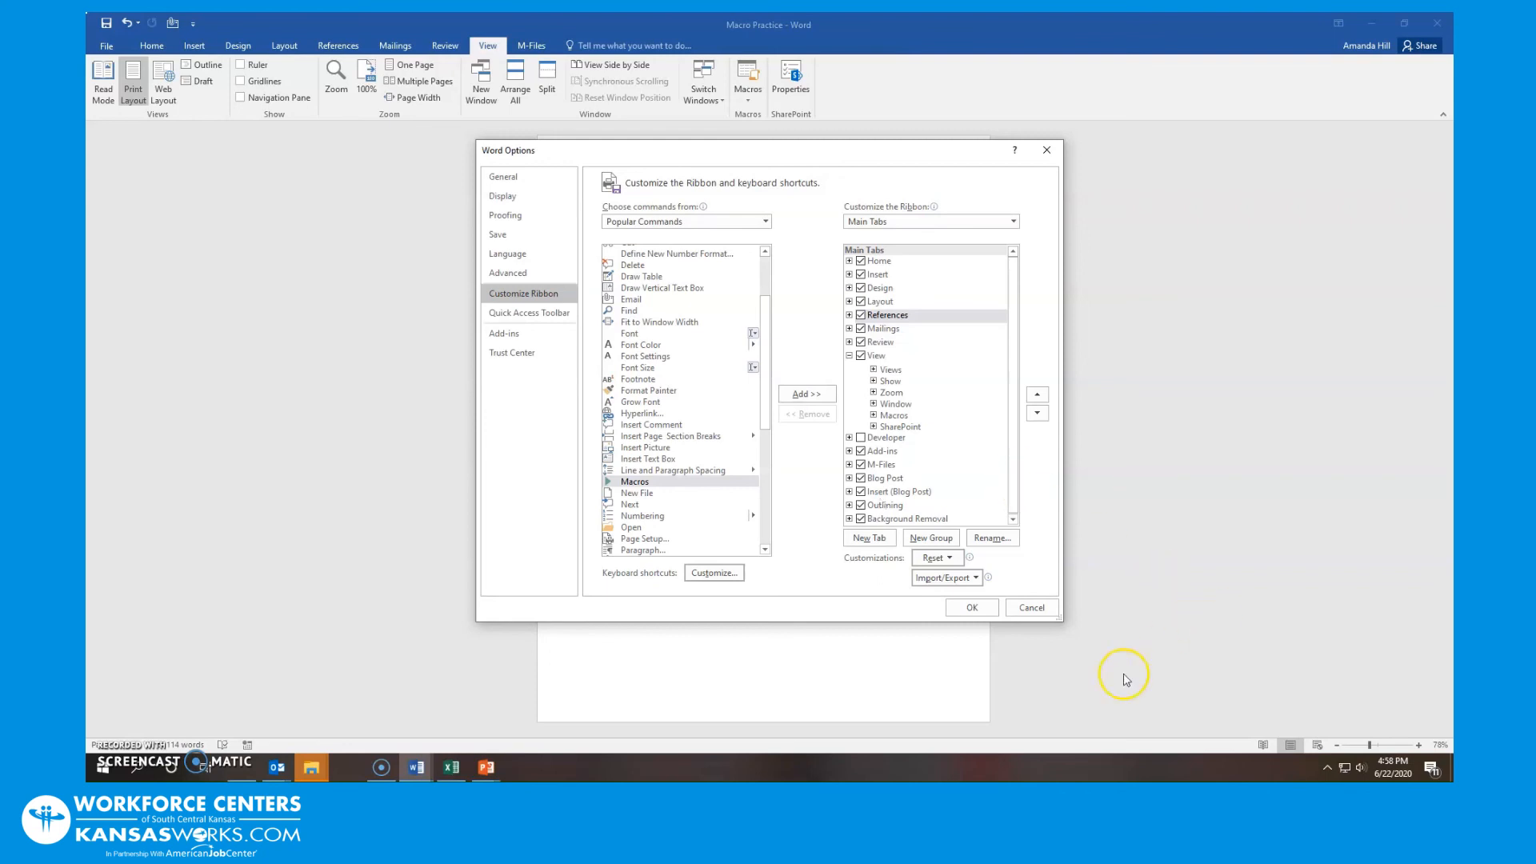
click(977, 607)
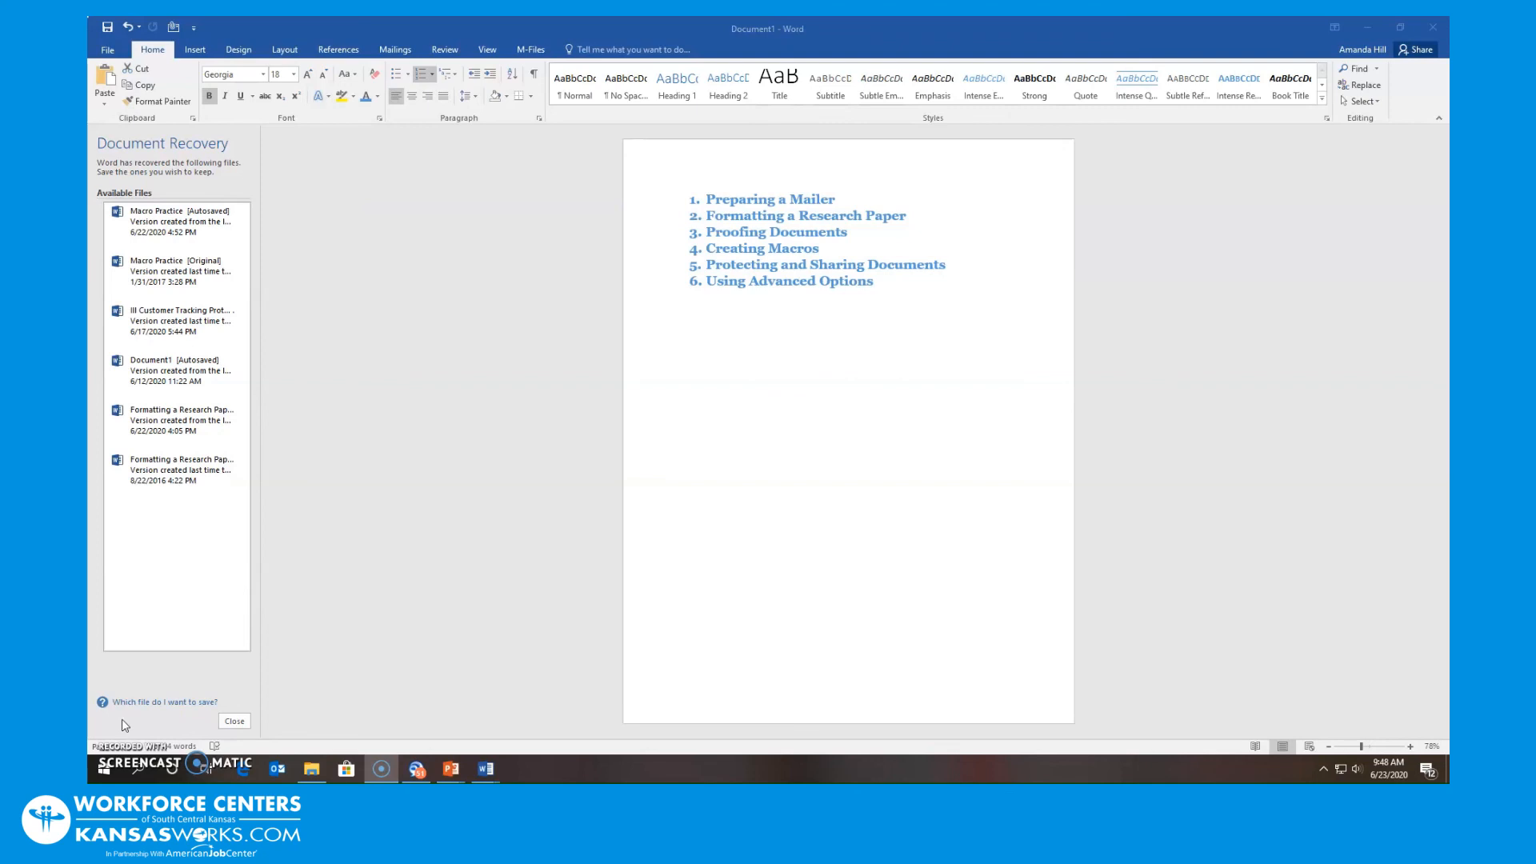
click(116, 766)
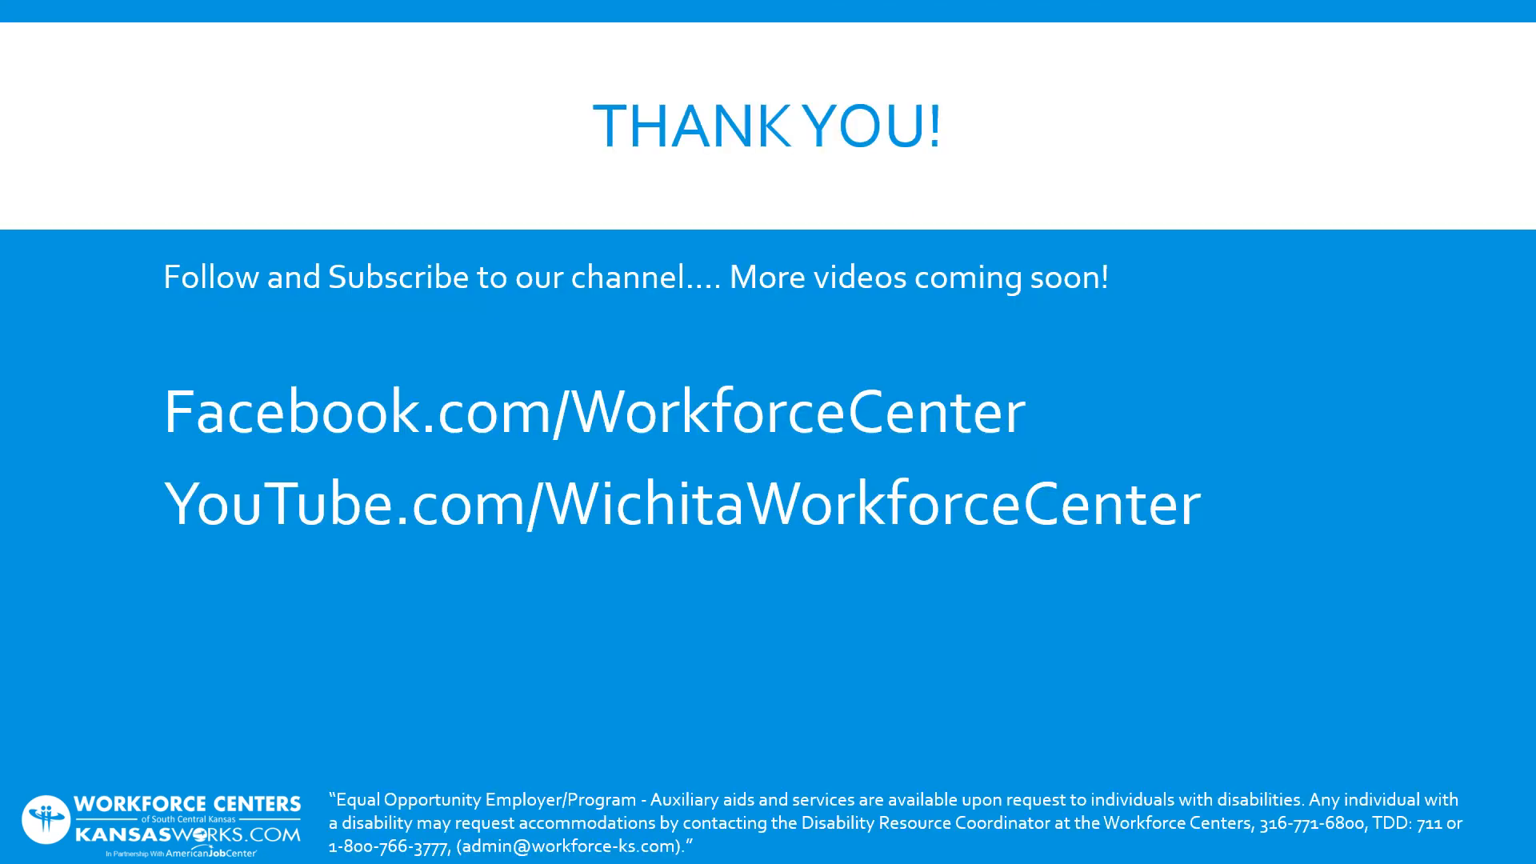